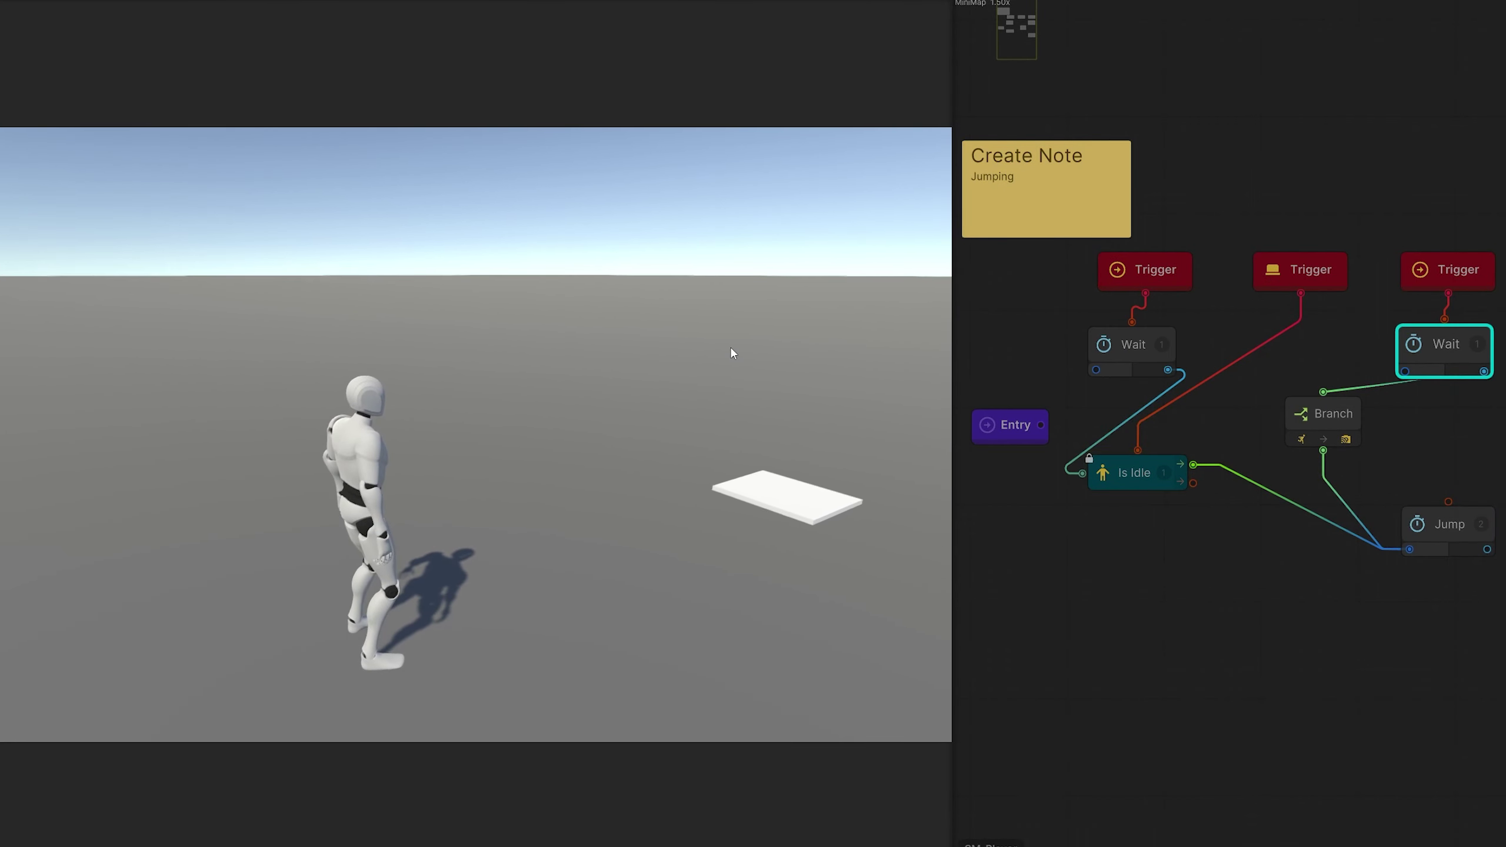
Make the character jump twice with Space to preview the finished state machine in play mode.
key(space)
key(space)
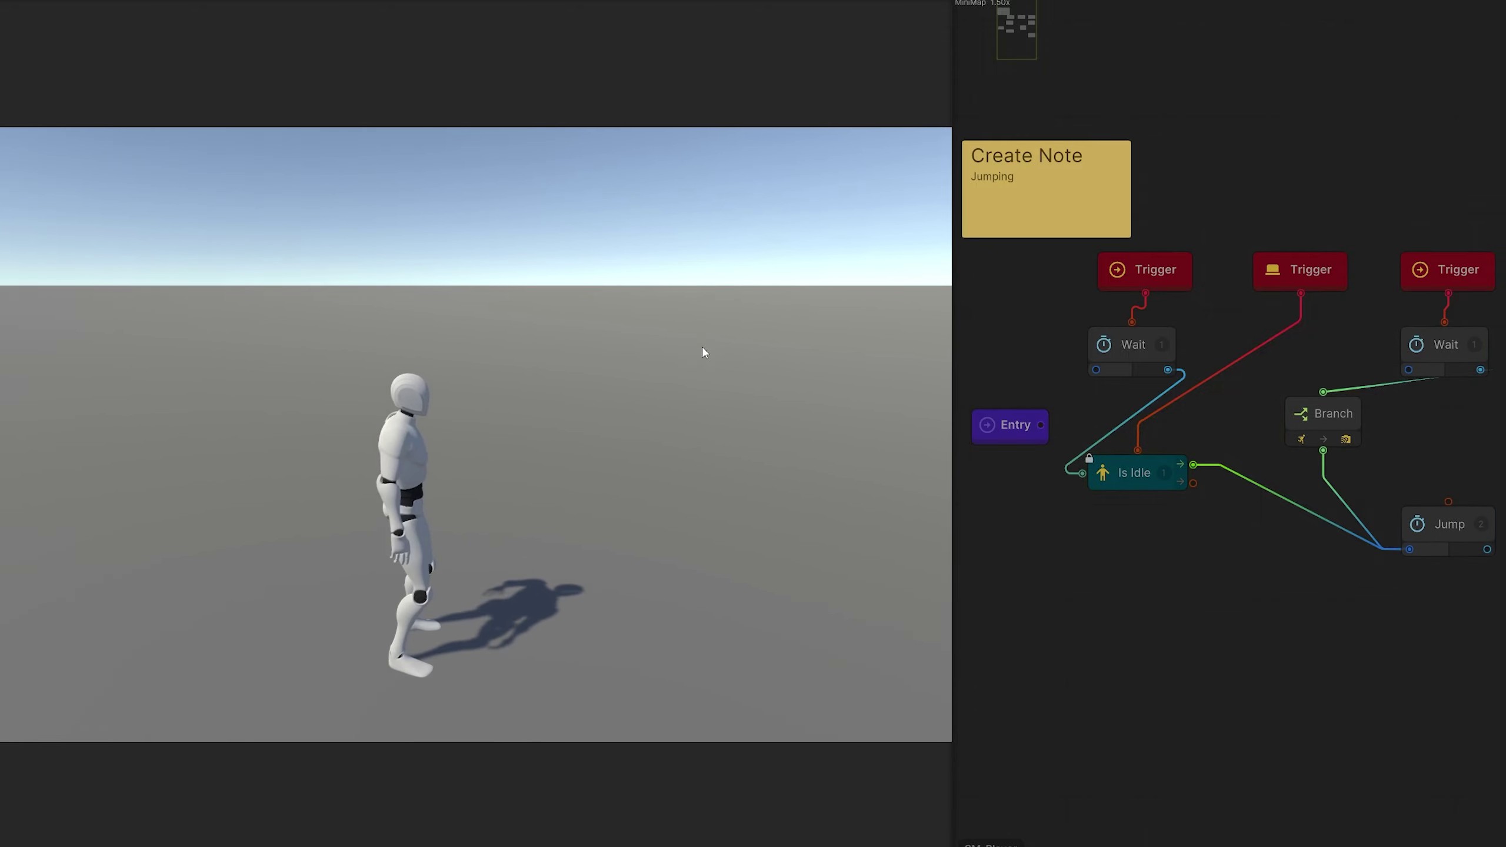
key(space)
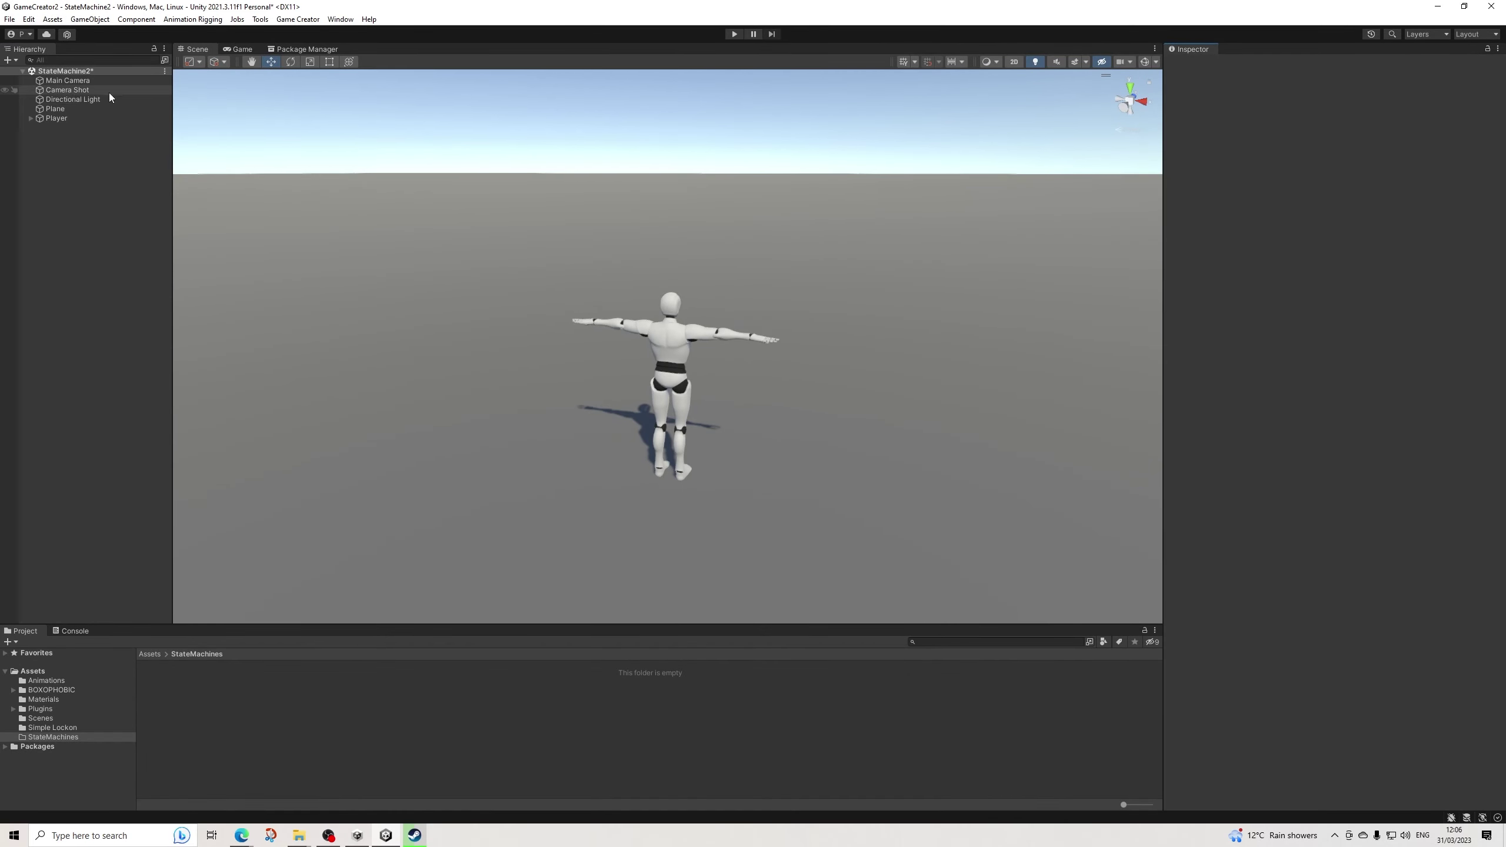
Inspect the Main Camera, Camera Shot, Player and Plane objects in the Hierarchy.
click(80, 83)
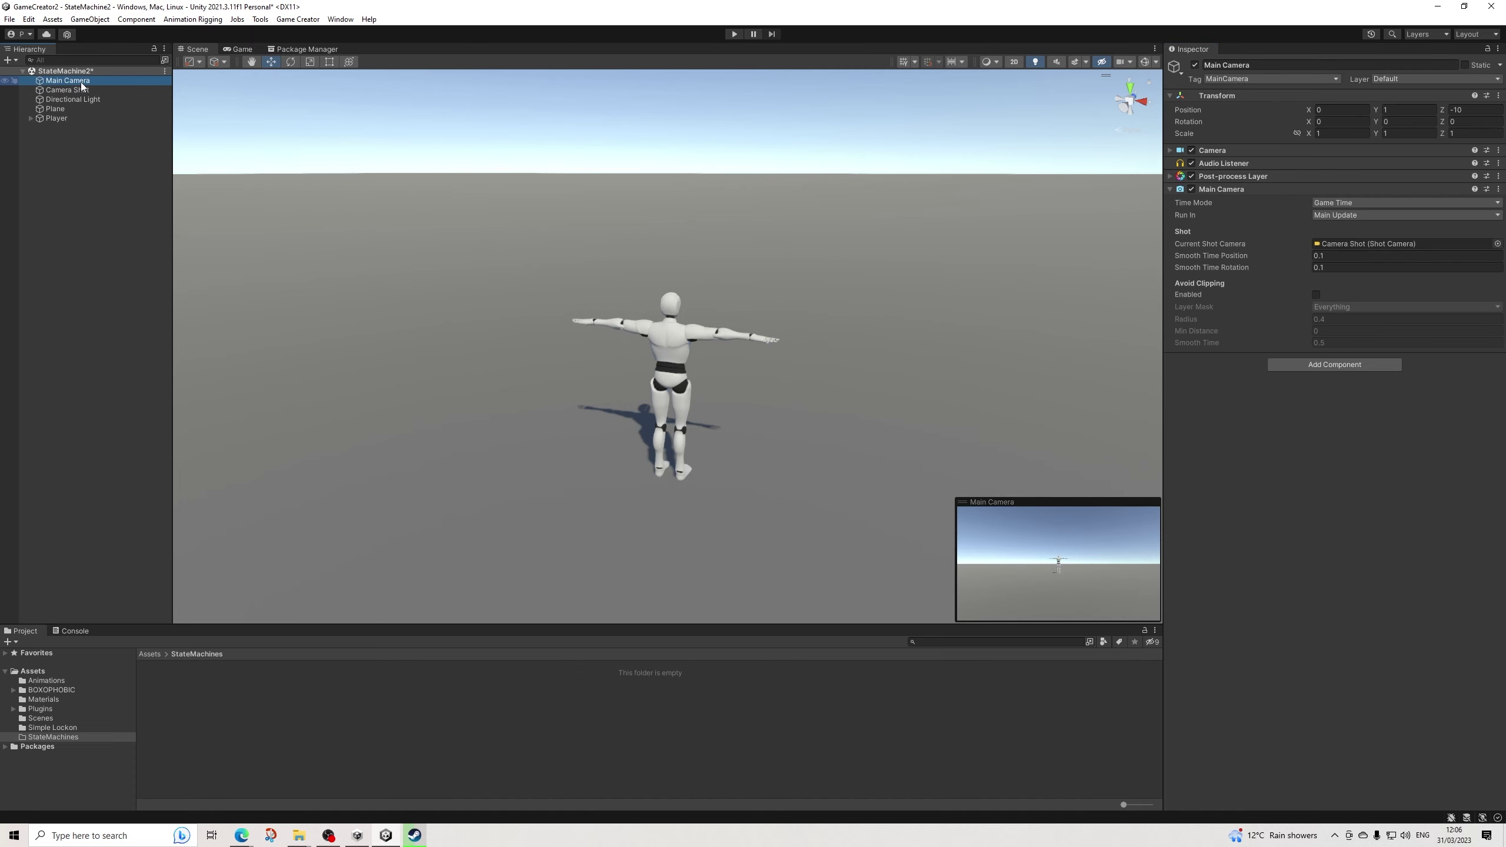
click(70, 90)
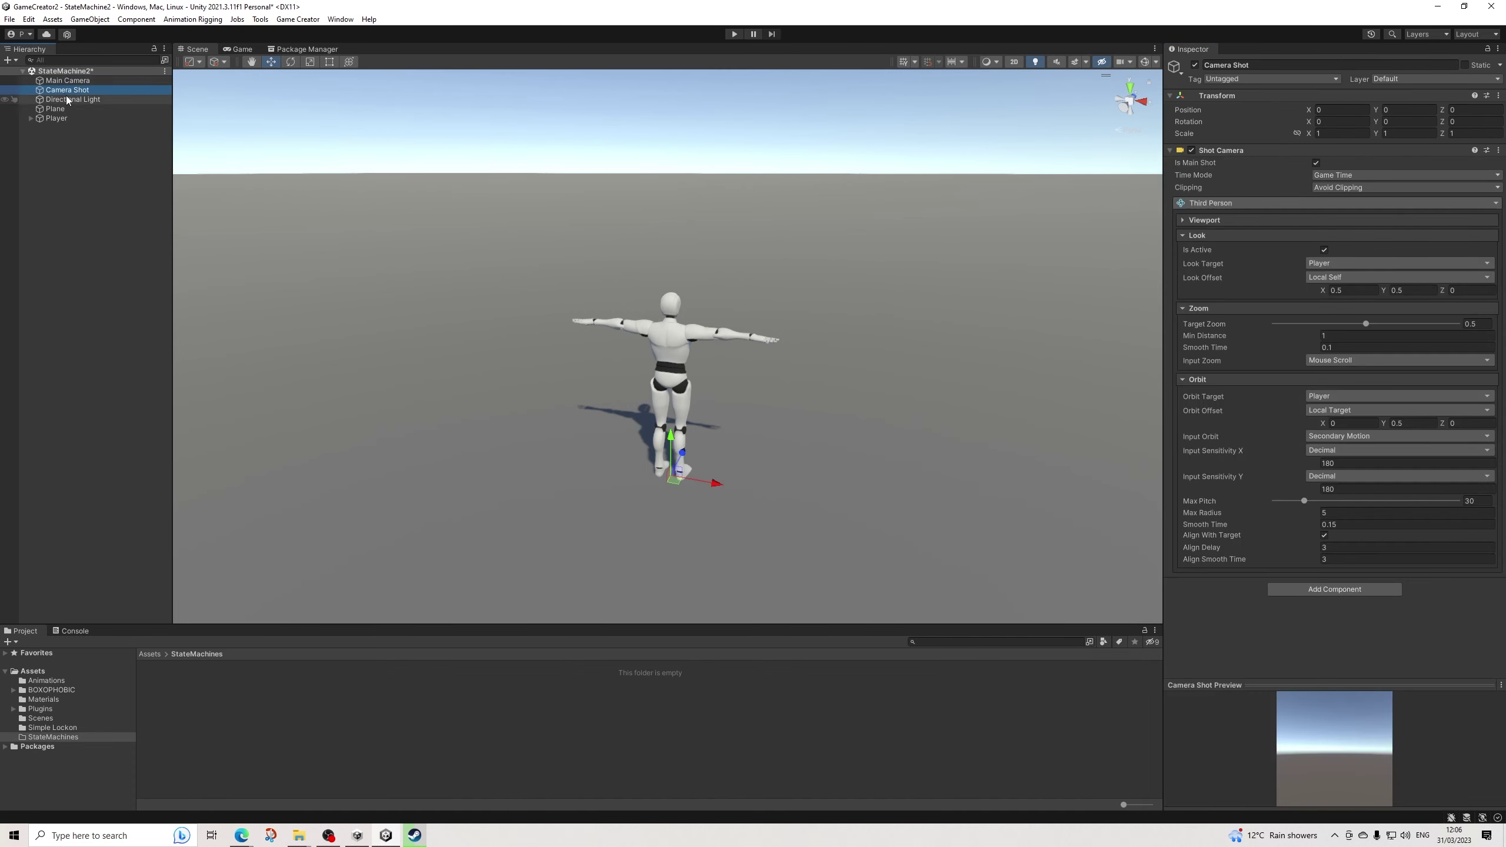
click(53, 120)
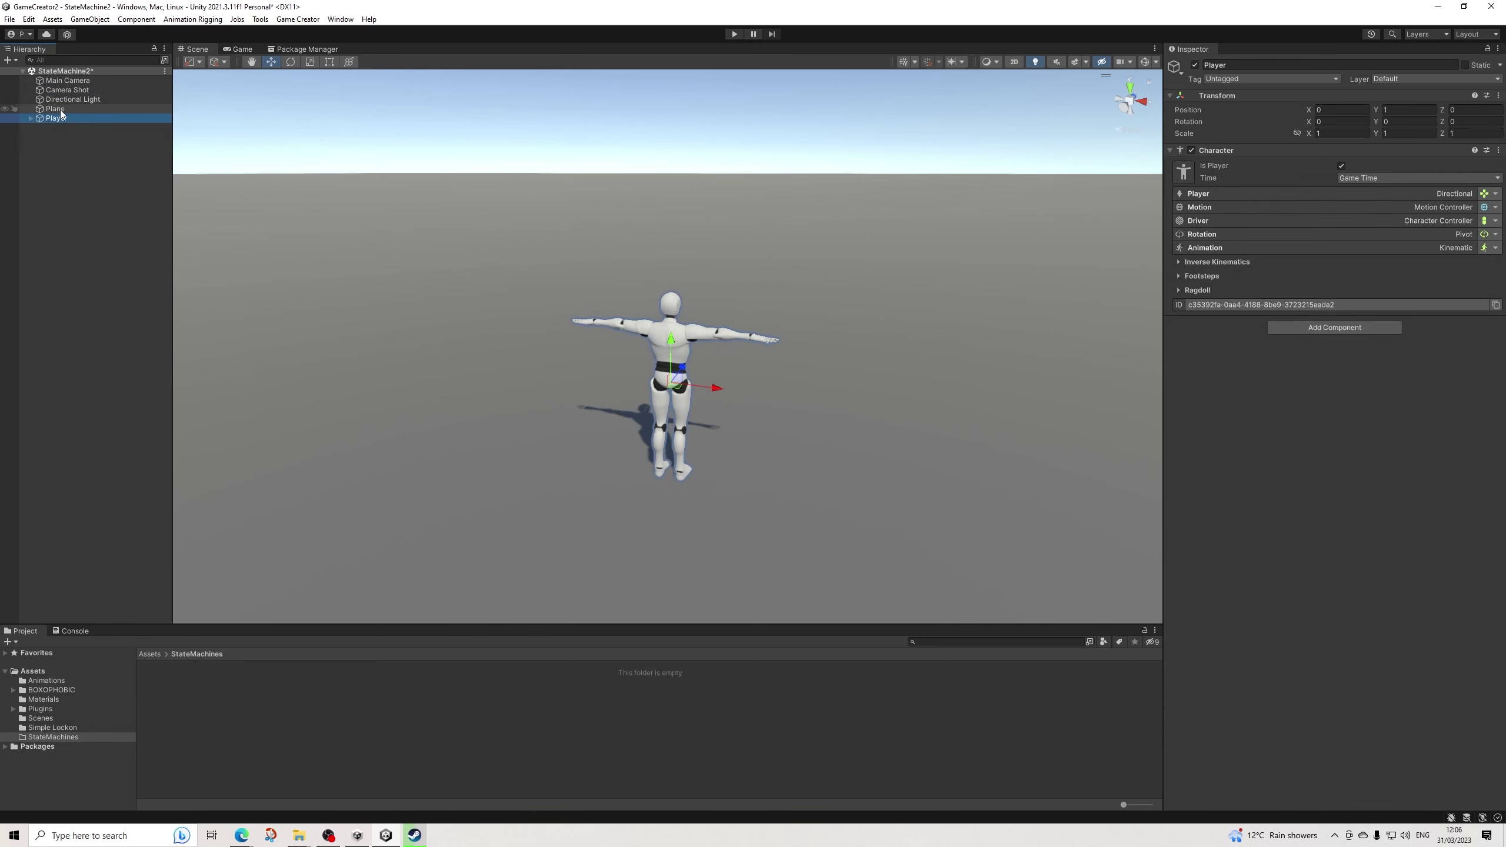
click(60, 110)
click(54, 167)
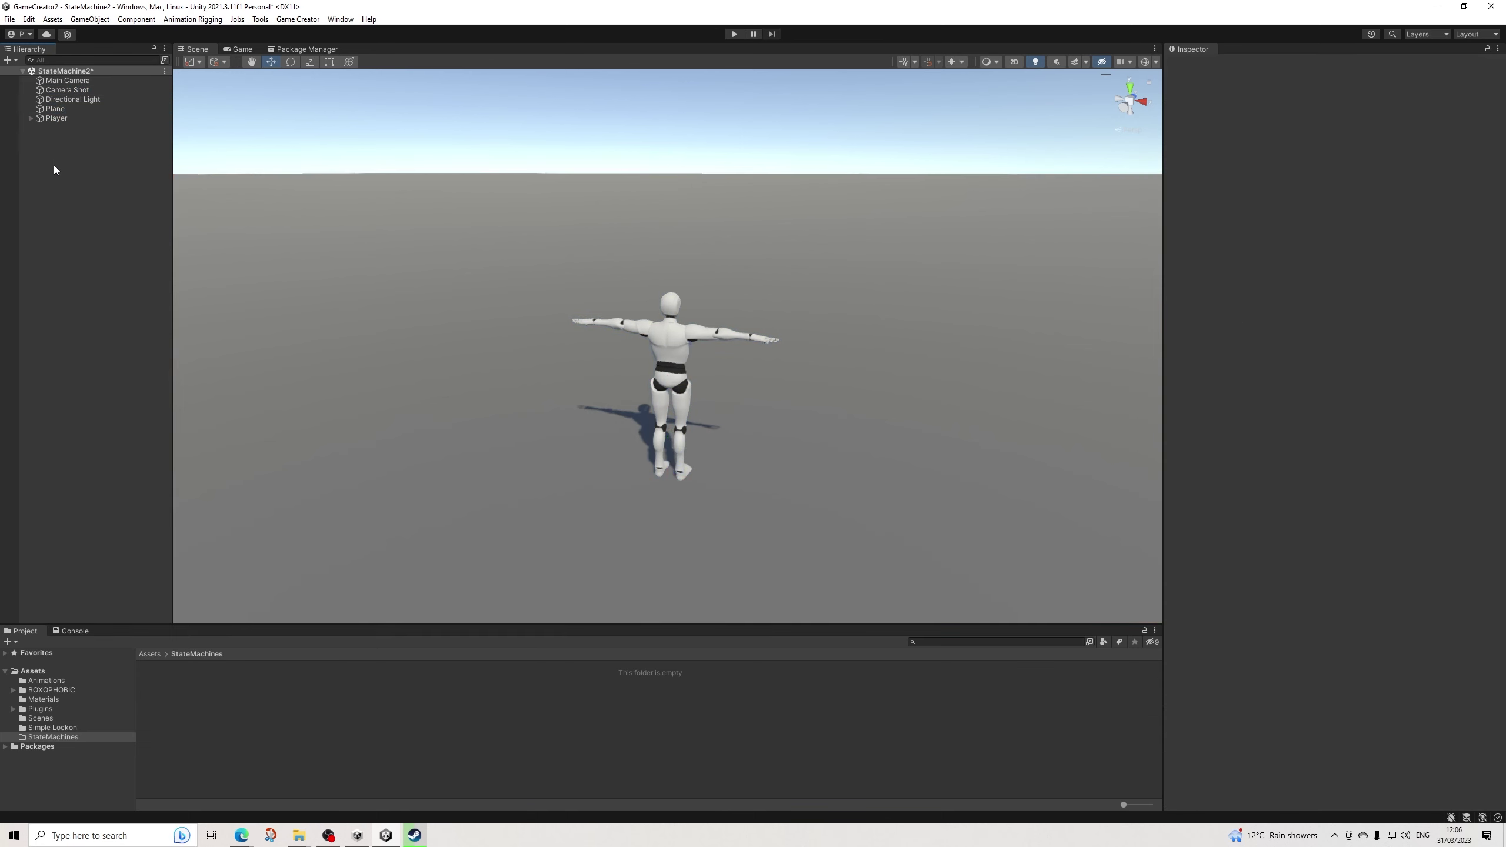
Add a State Machine Runner component to the Player, found by searching 'state'.
click(62, 121)
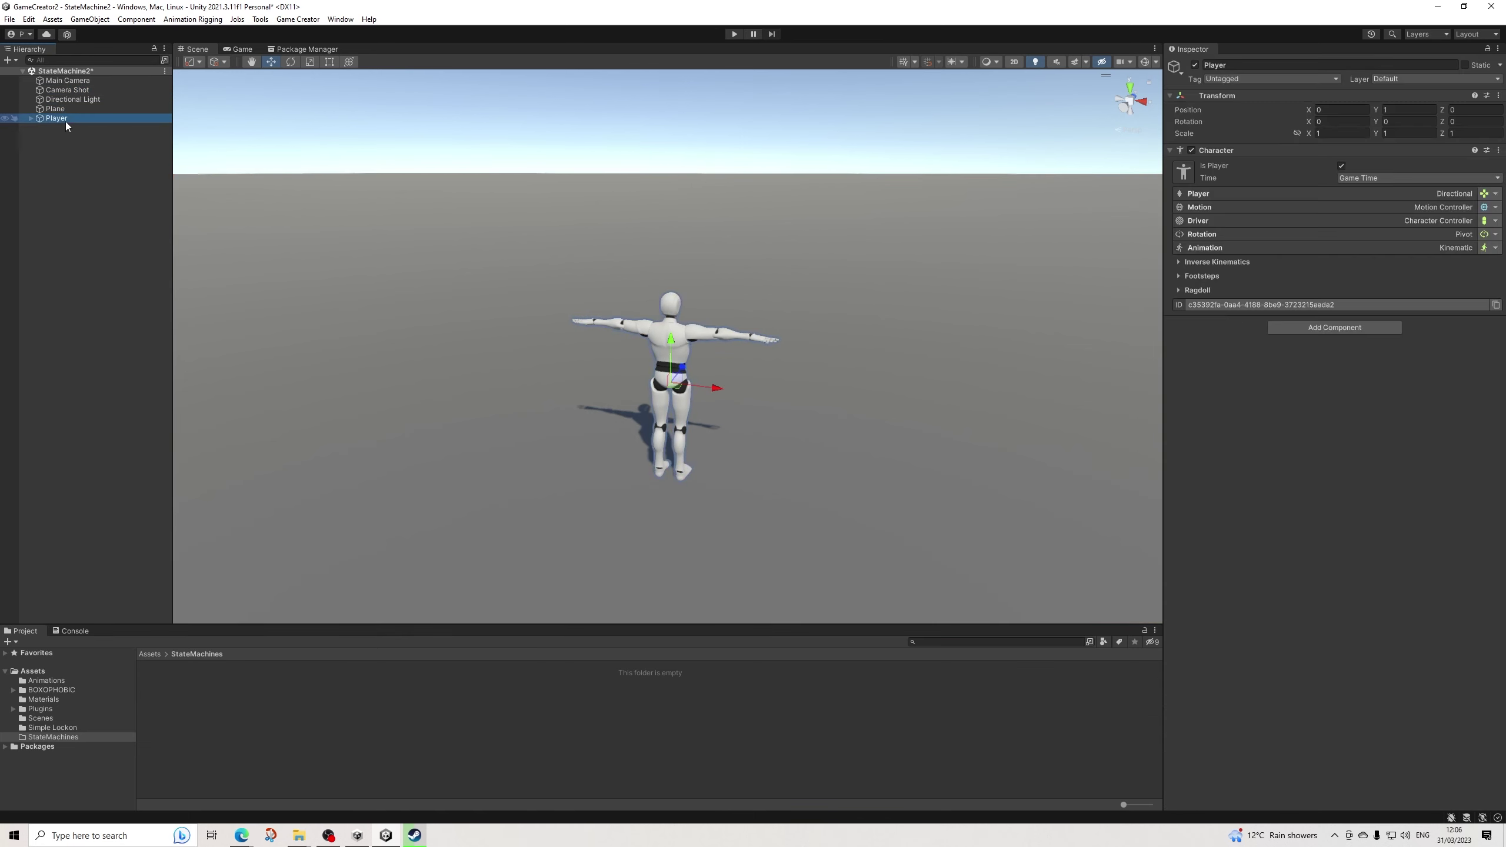
click(1320, 327)
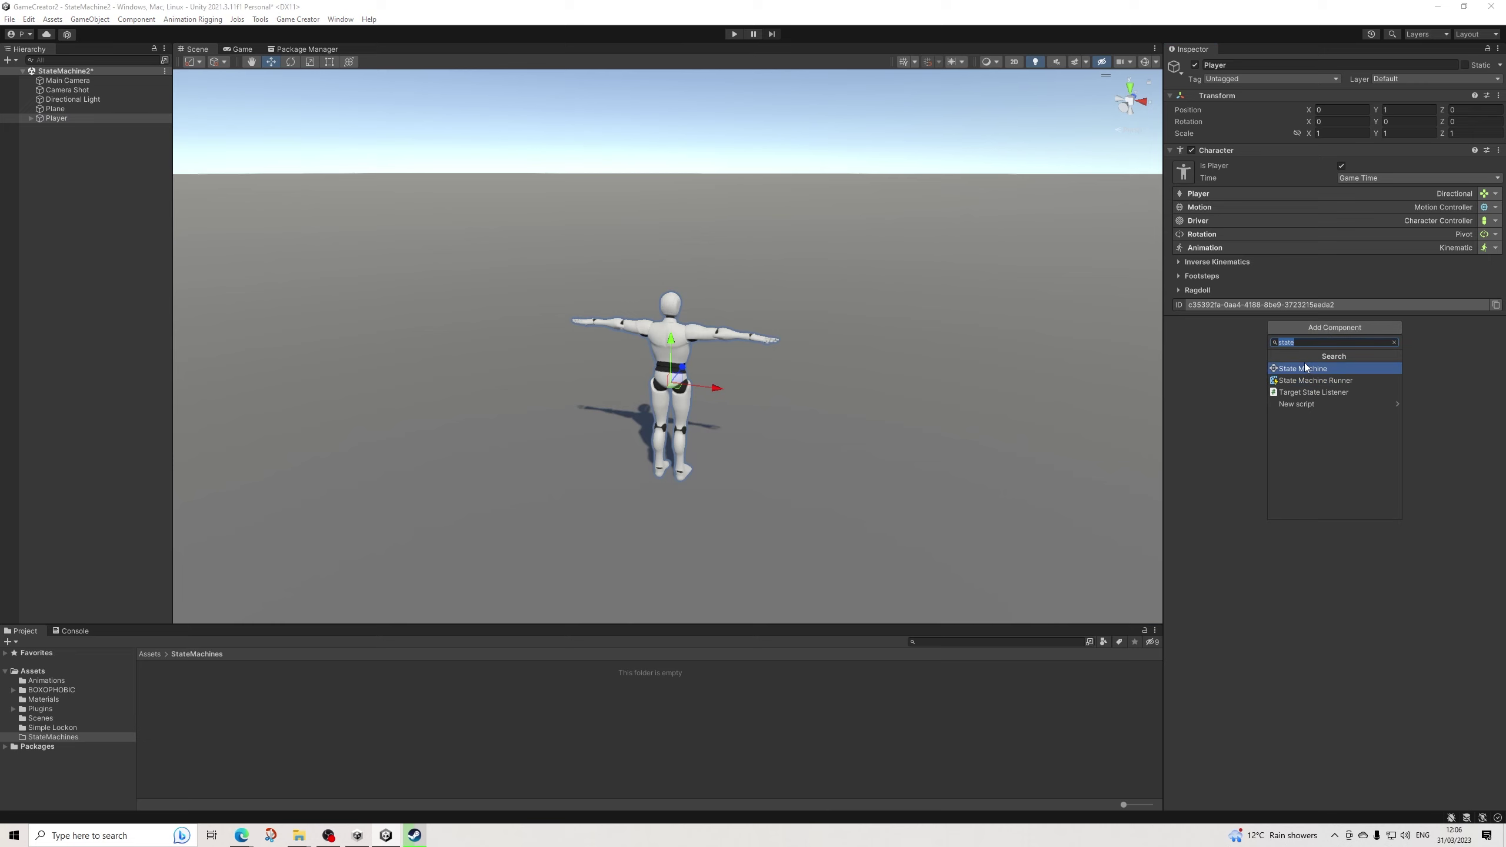
text(state)
click(1315, 381)
Create a Game Creator State Machine asset named SM-Player in the StateMachines folder.
right_click(180, 691)
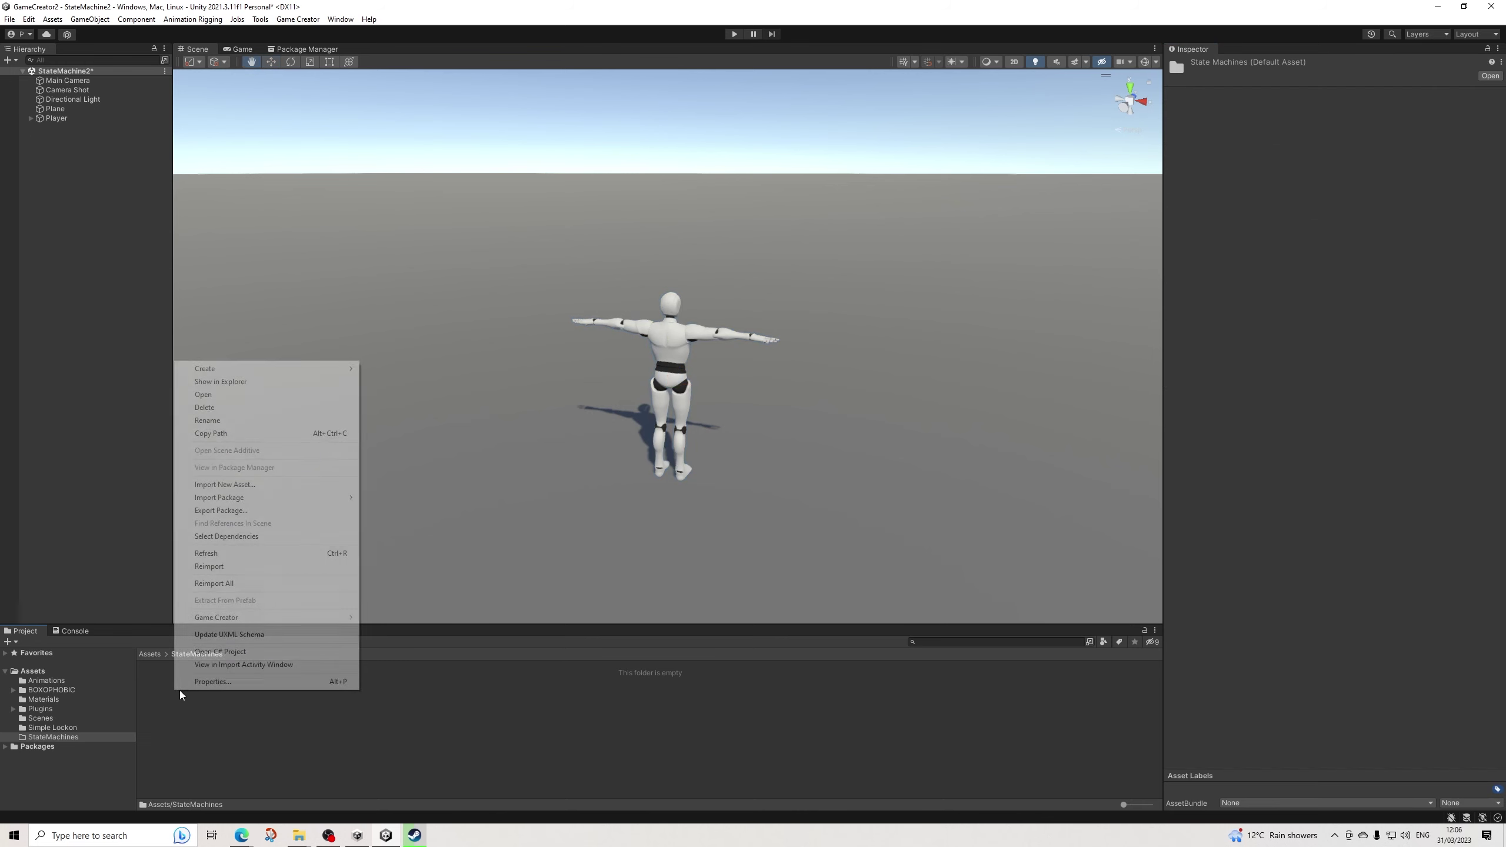
mouse_move(353, 370)
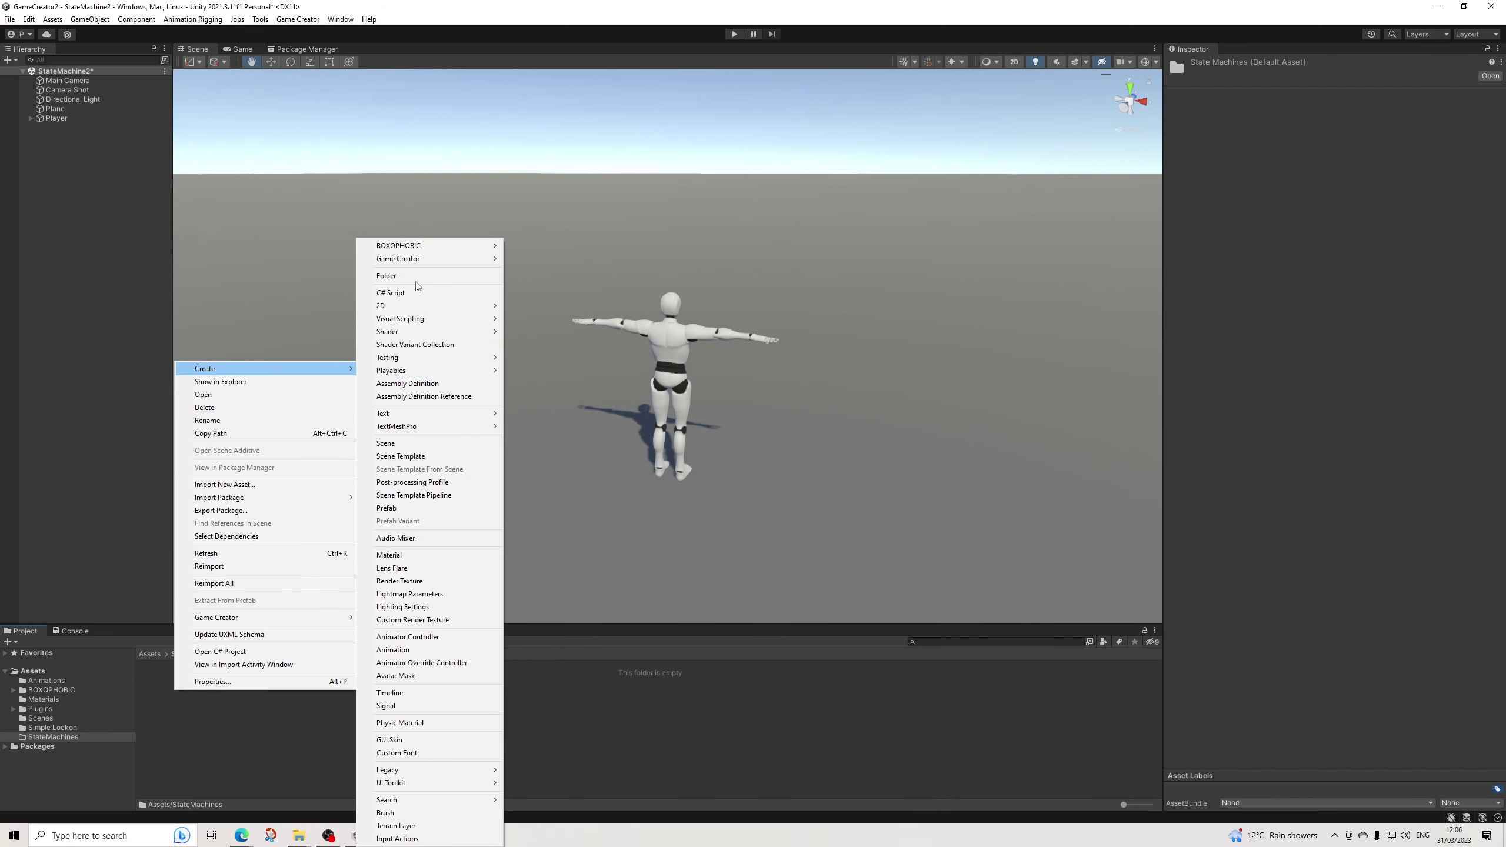
mouse_move(498, 264)
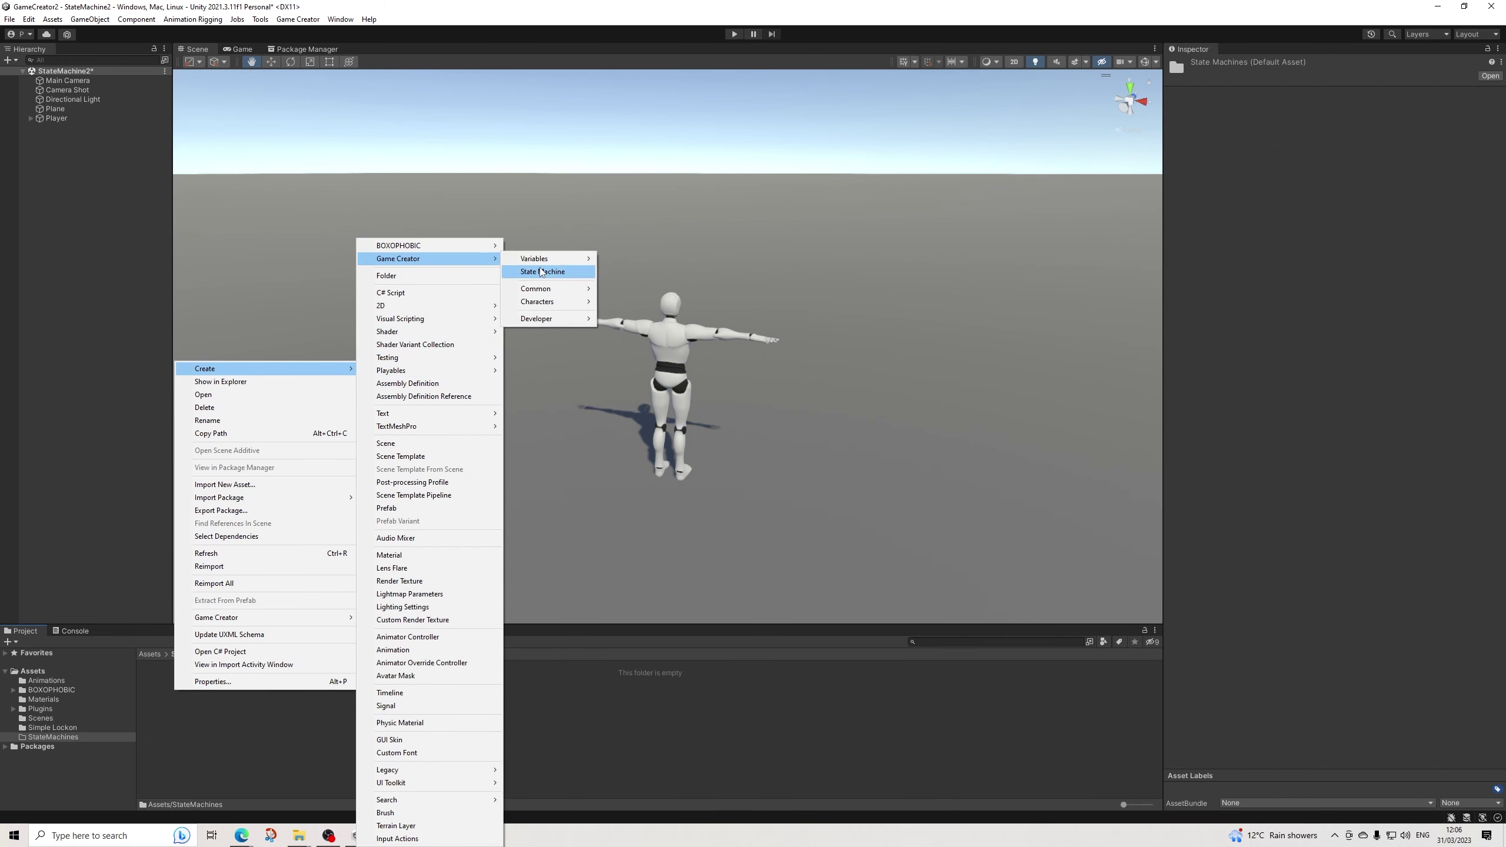
click(557, 278)
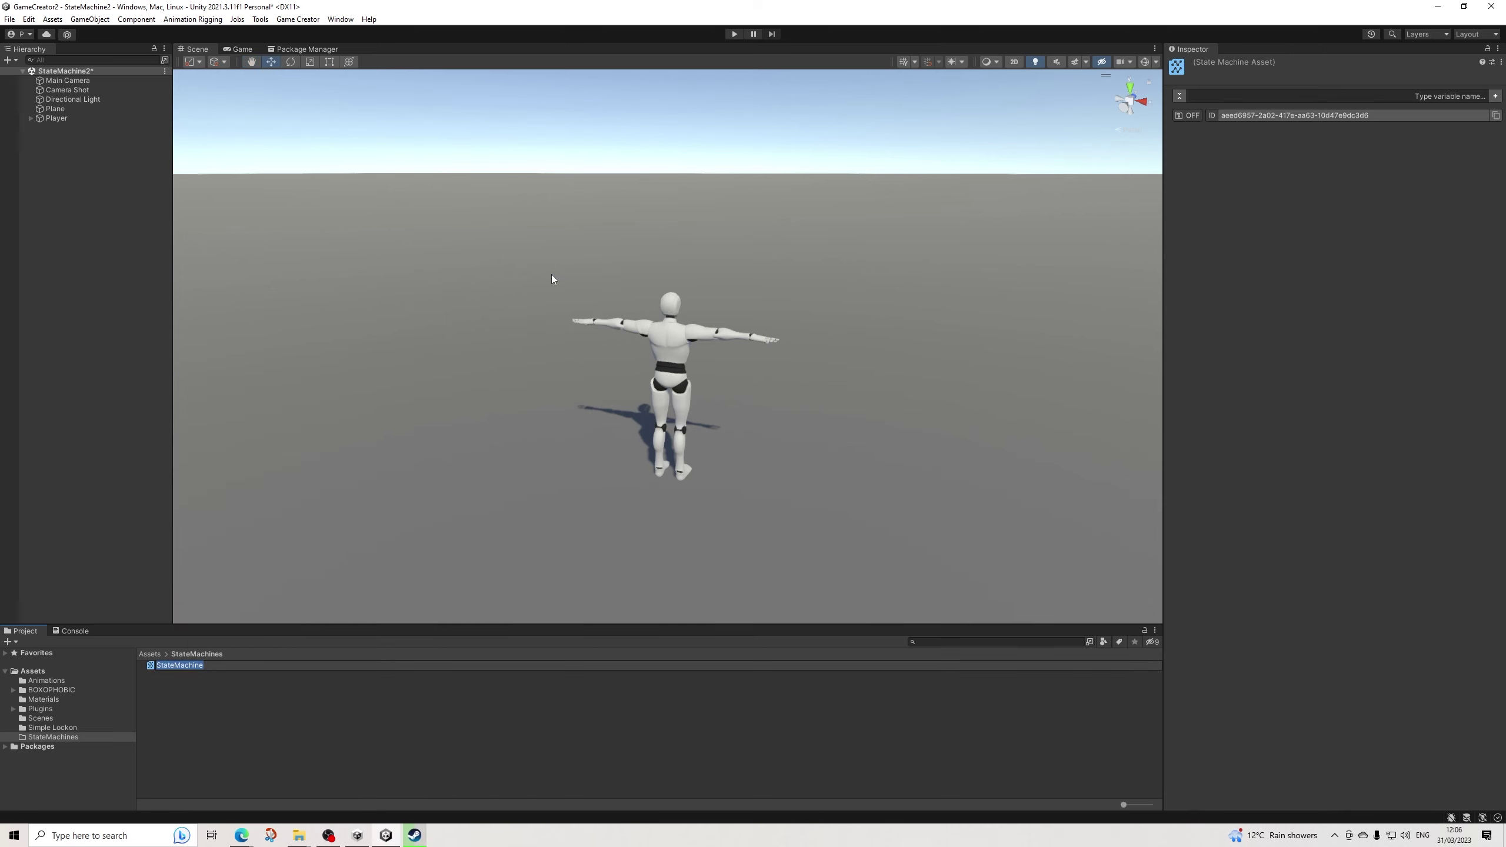
text(SM-Player)
key(Return)
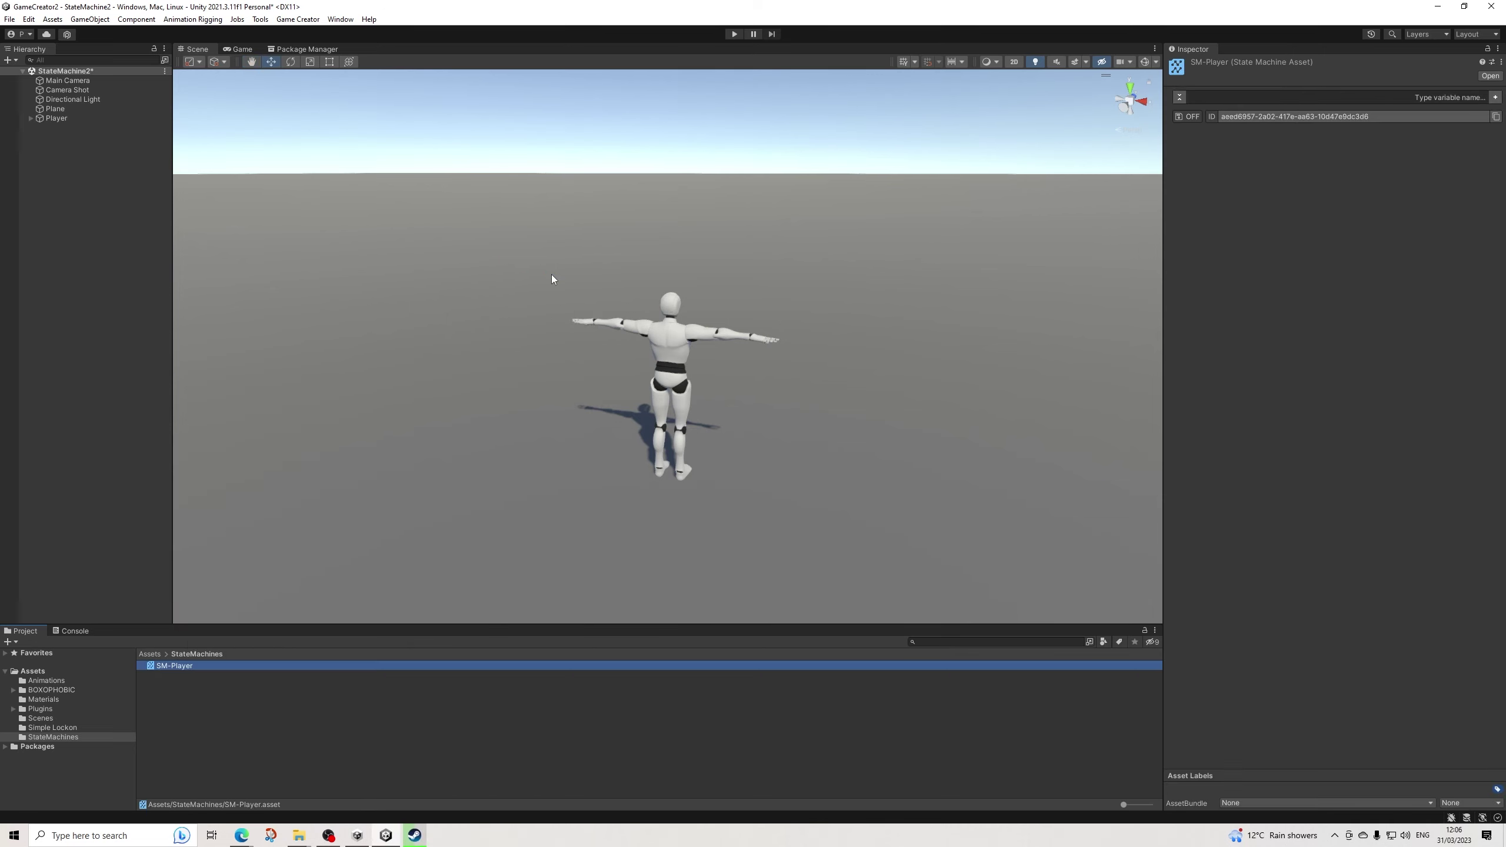
Assign SM-Player to the Player's State Machine Runner asset field.
click(55, 118)
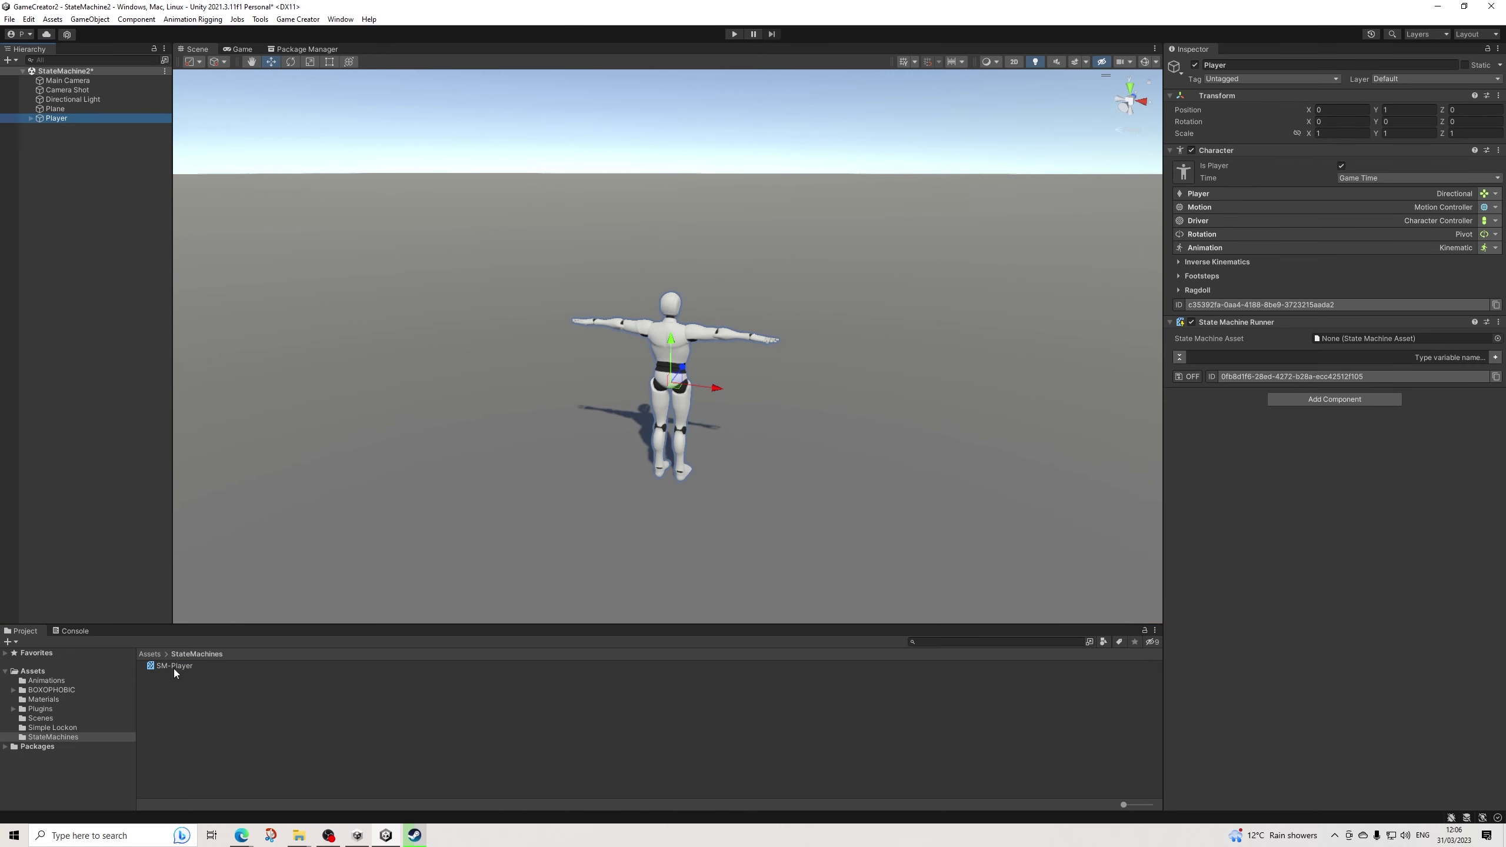
drag(174, 668, 1357, 339)
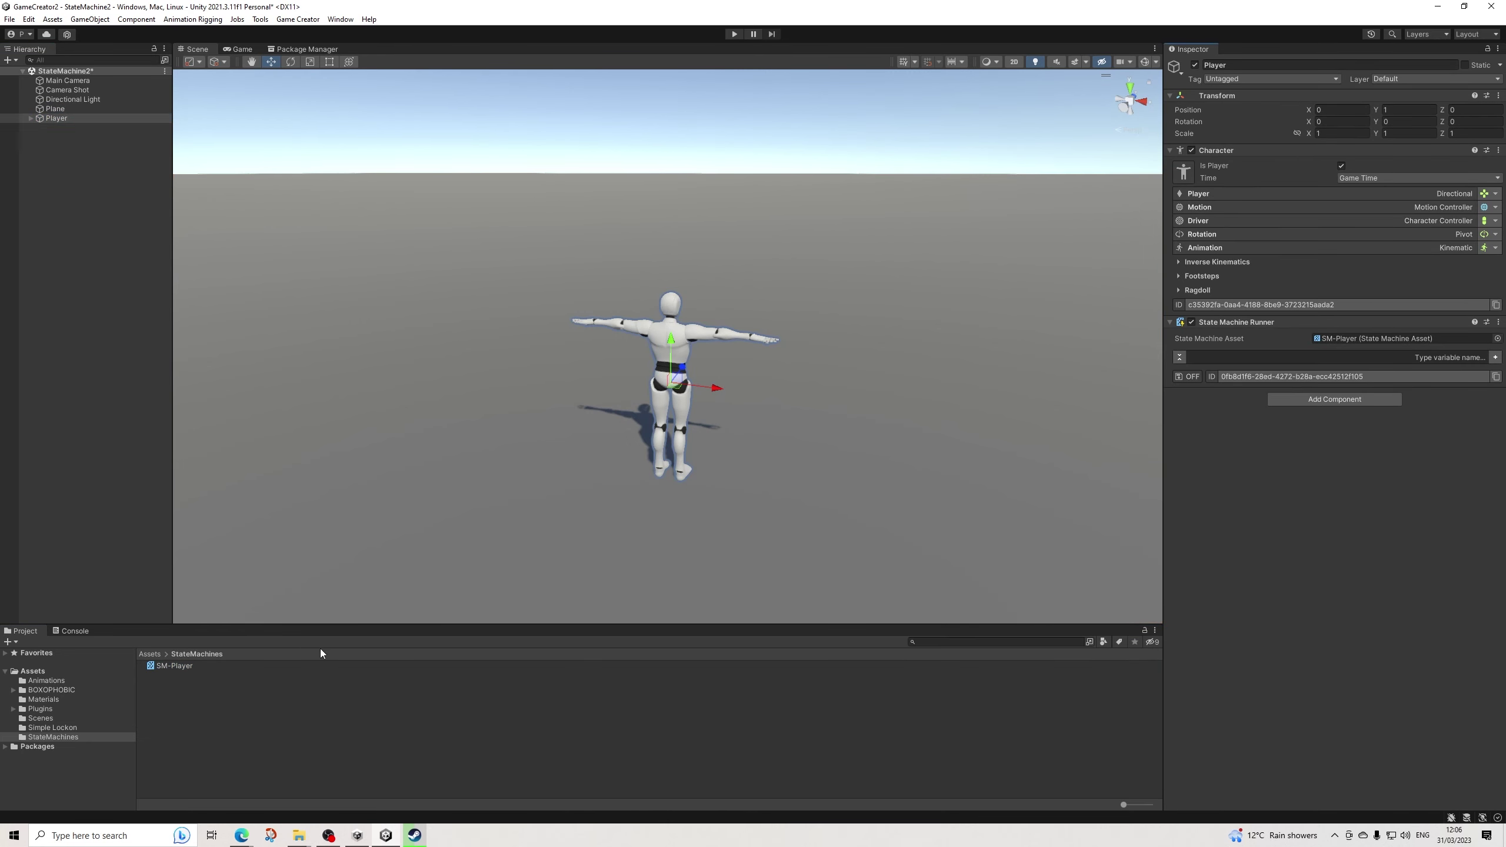
click(183, 671)
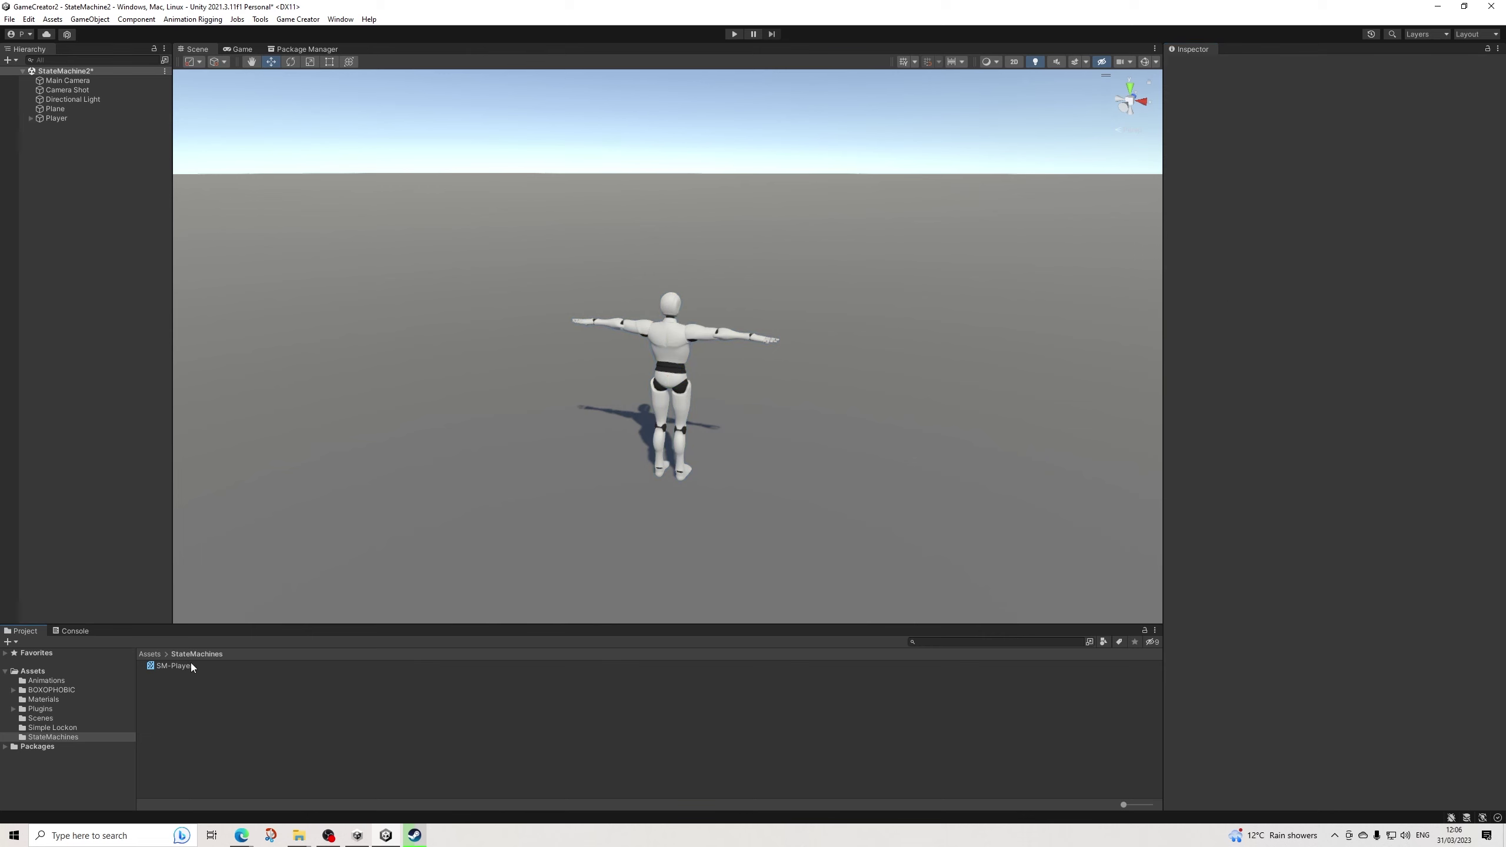
Open SM-Player in the State Machine window, docked beside the Scene view and centred on Entry.
double_click(190, 662)
drag(225, 498, 1129, 279)
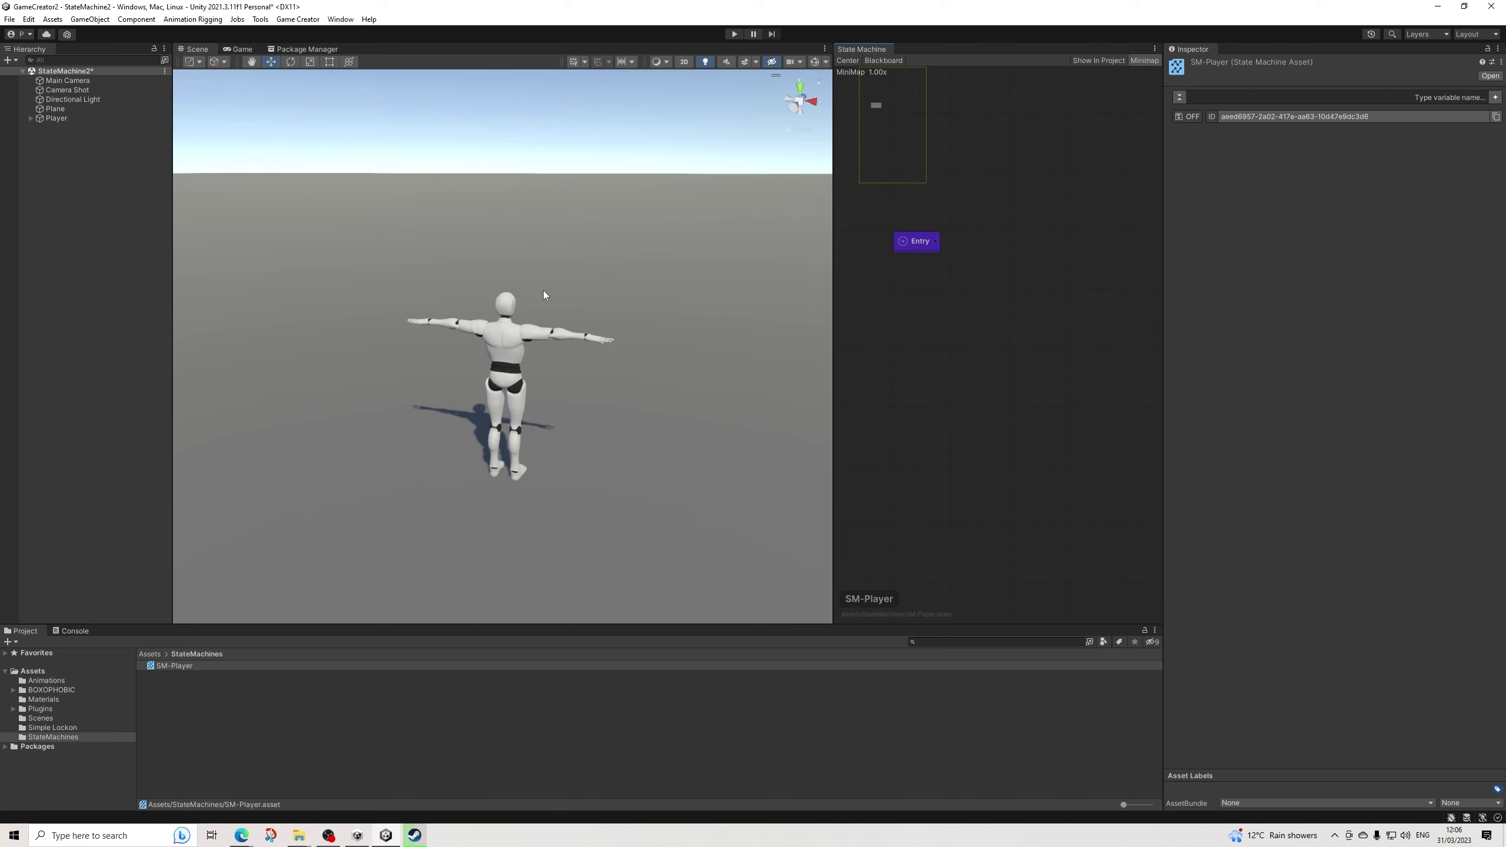
scroll(591, 291, up, 3)
mouse_move(1045, 291)
middle_down()
mouse_move(1015, 300)
mouse_move(1005, 327)
middle_up()
middle_drag(957, 244, 982, 285)
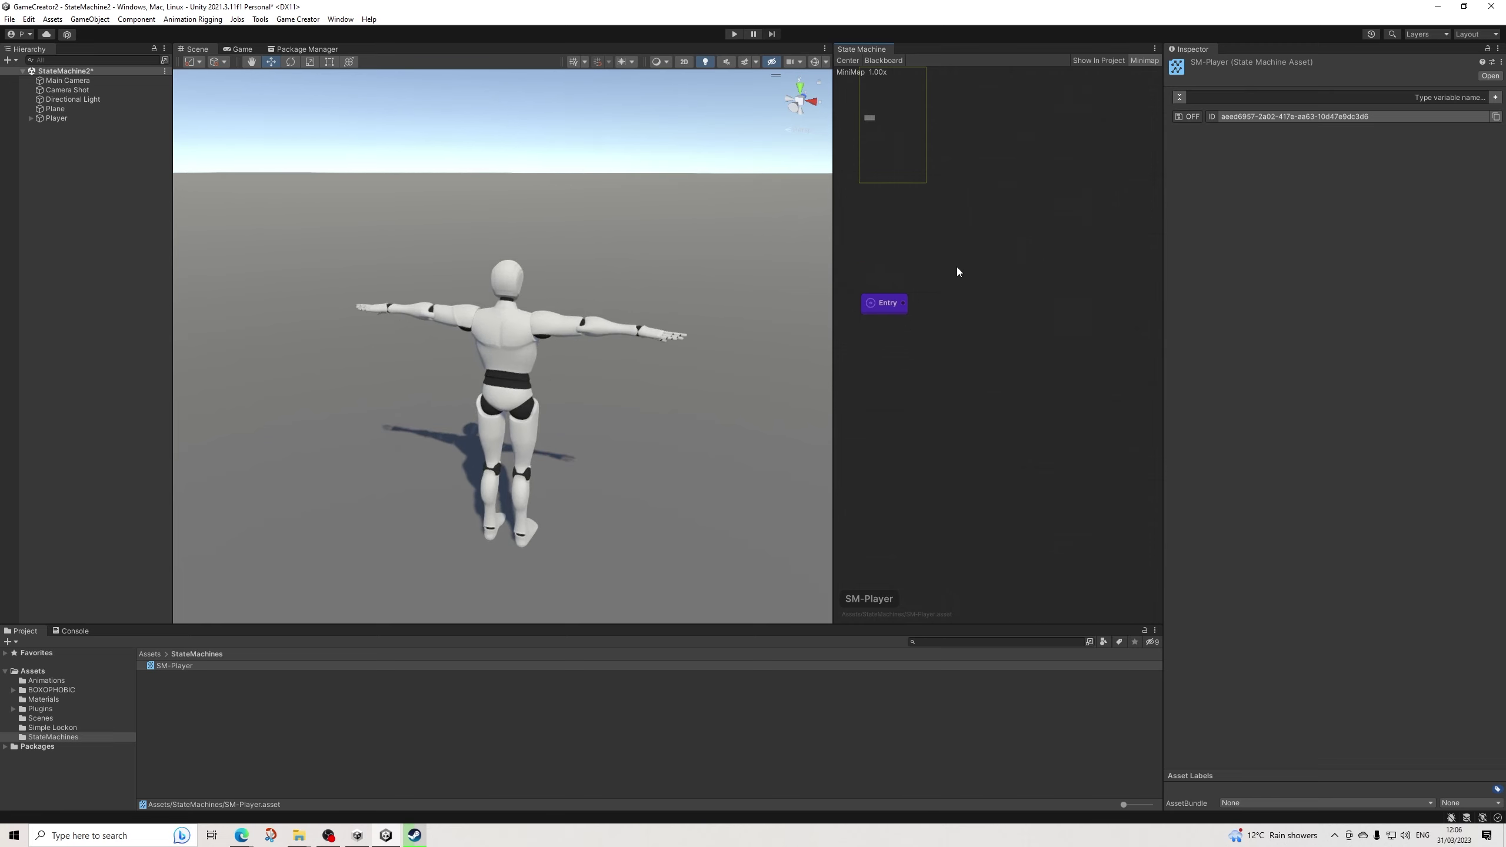
Browse the graph's node types, add a New Group, then delete it again.
right_click(958, 270)
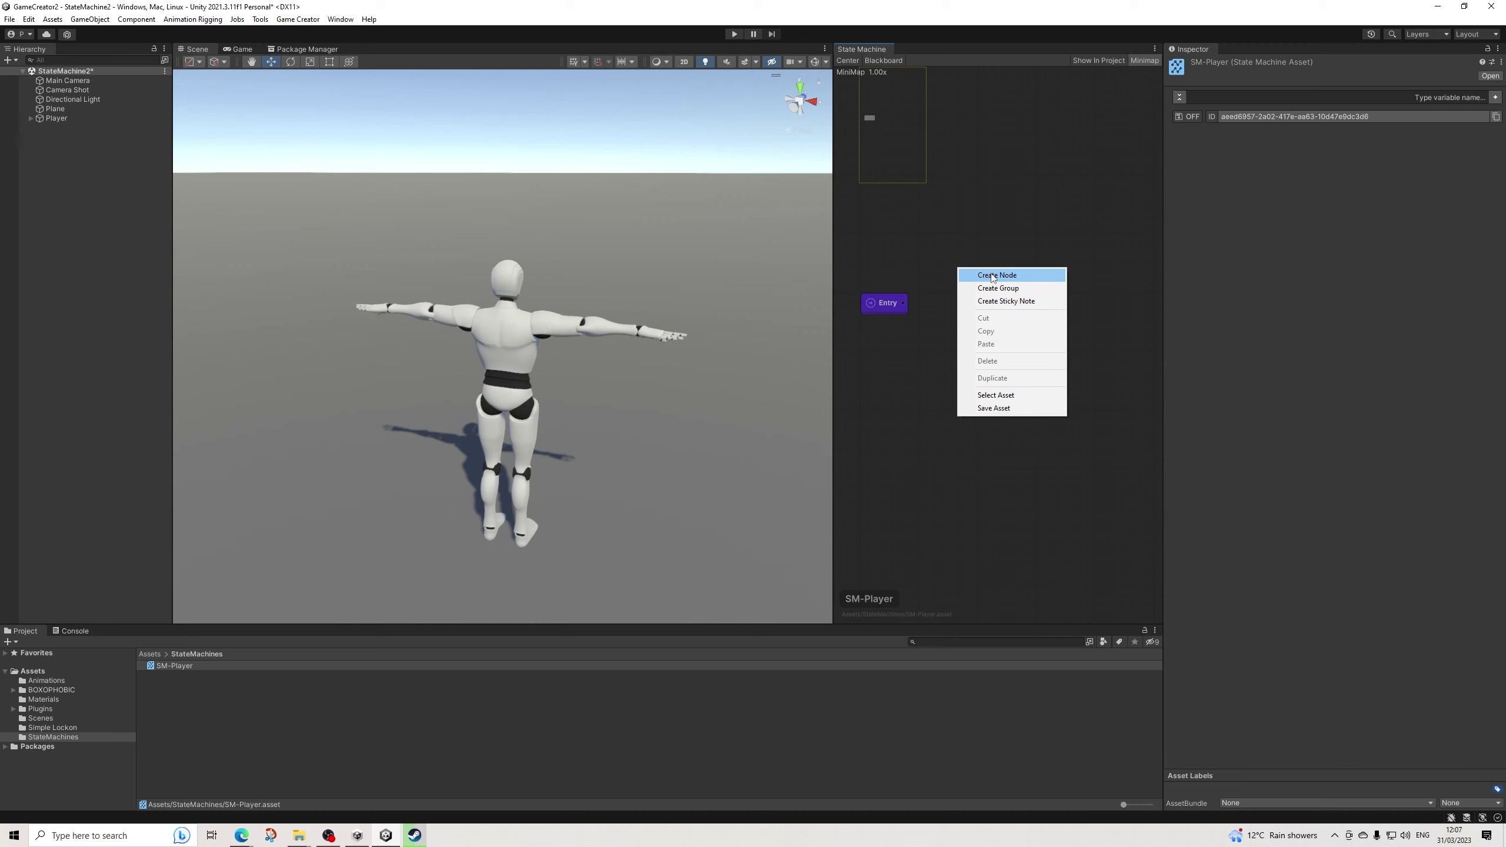
click(992, 276)
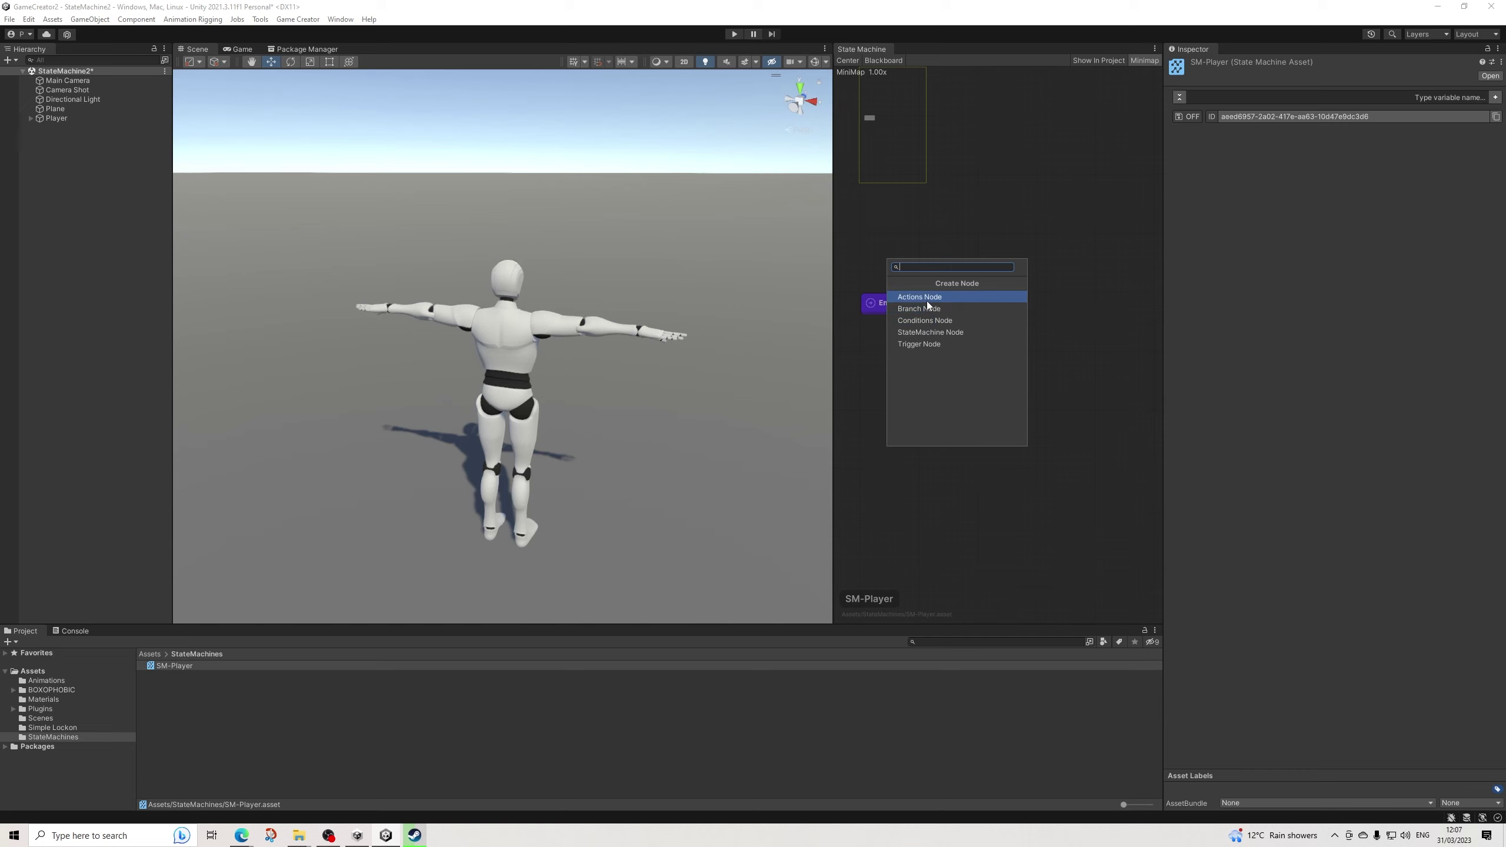
right_click(951, 241)
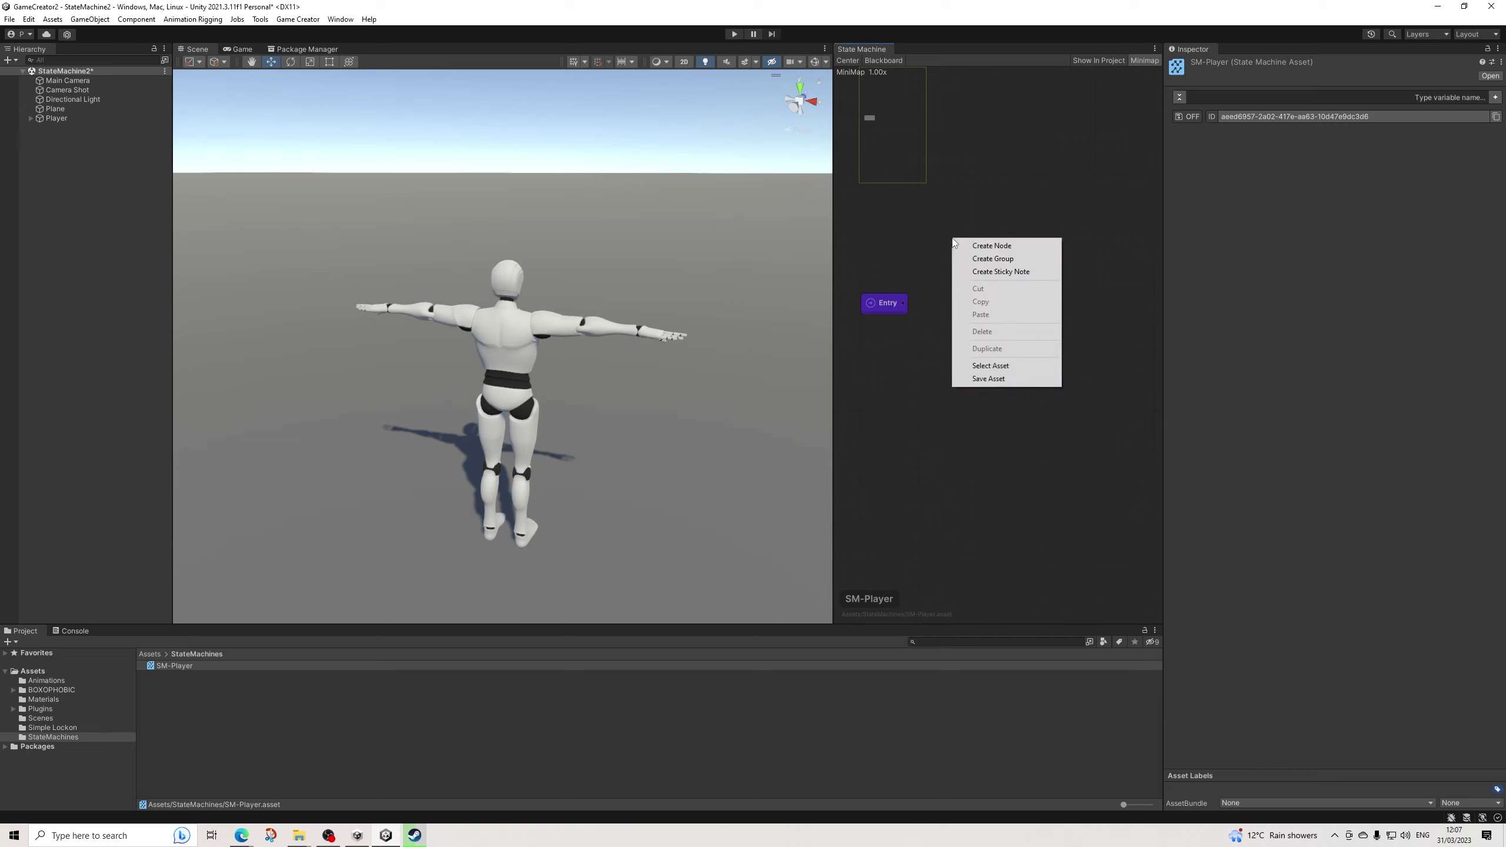
click(978, 258)
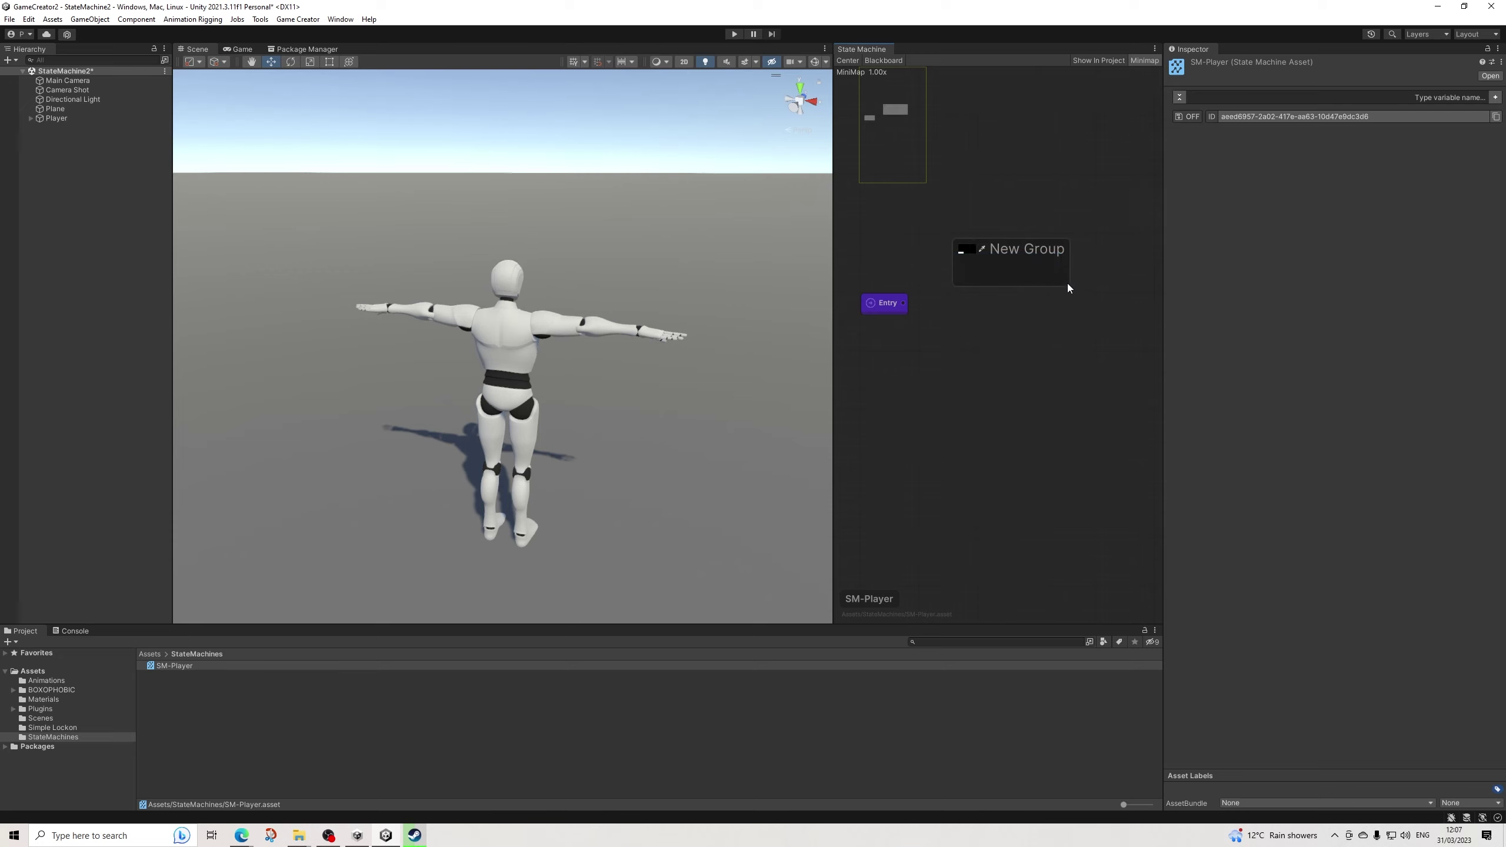
click(1042, 255)
key(Delete)
middle_drag(967, 259, 960, 272)
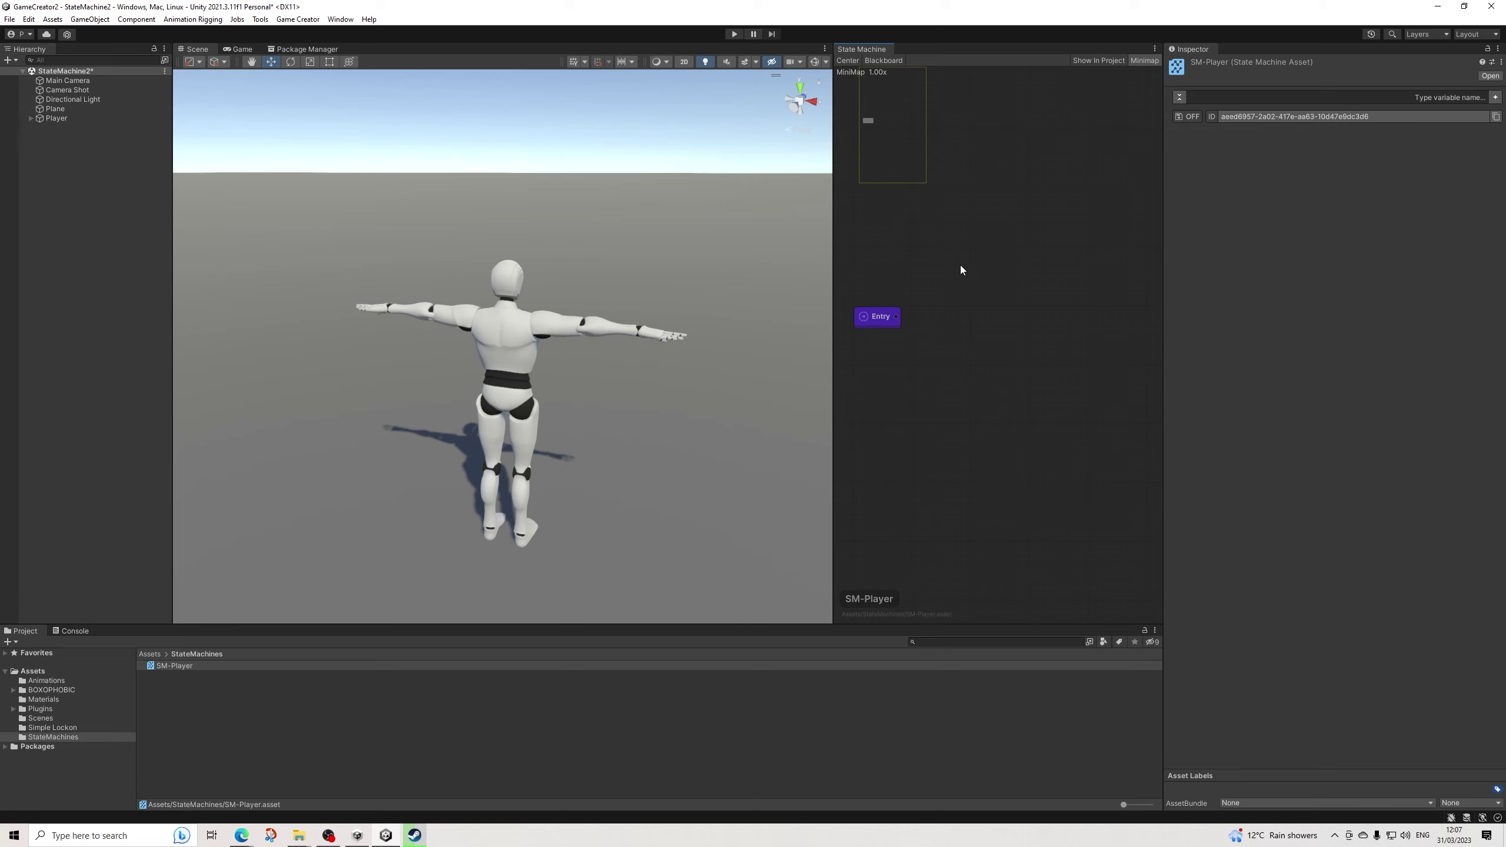
right_click(961, 266)
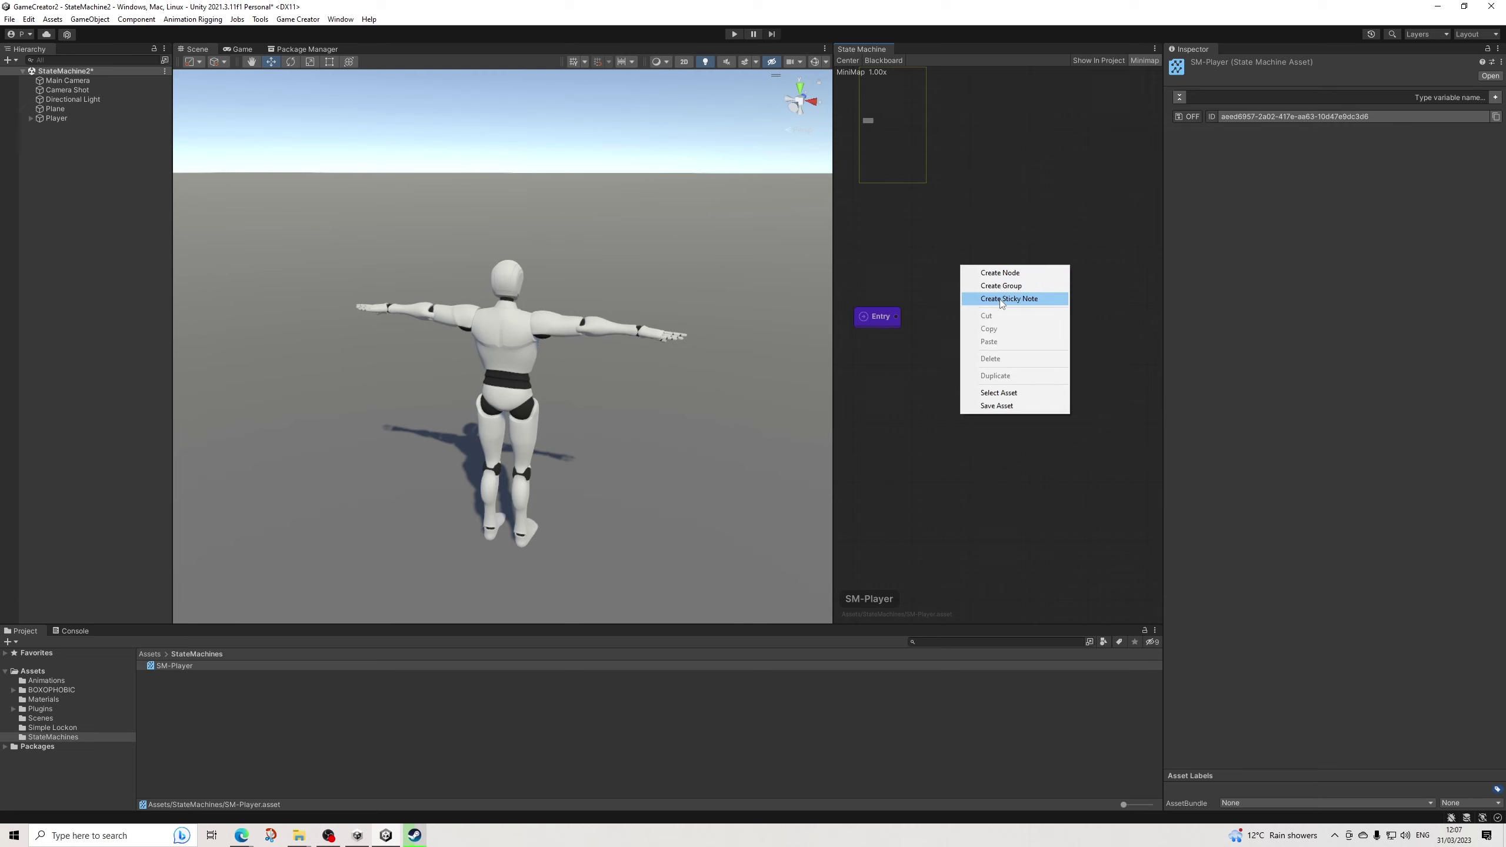
click(1001, 299)
middle_drag(918, 289, 946, 316)
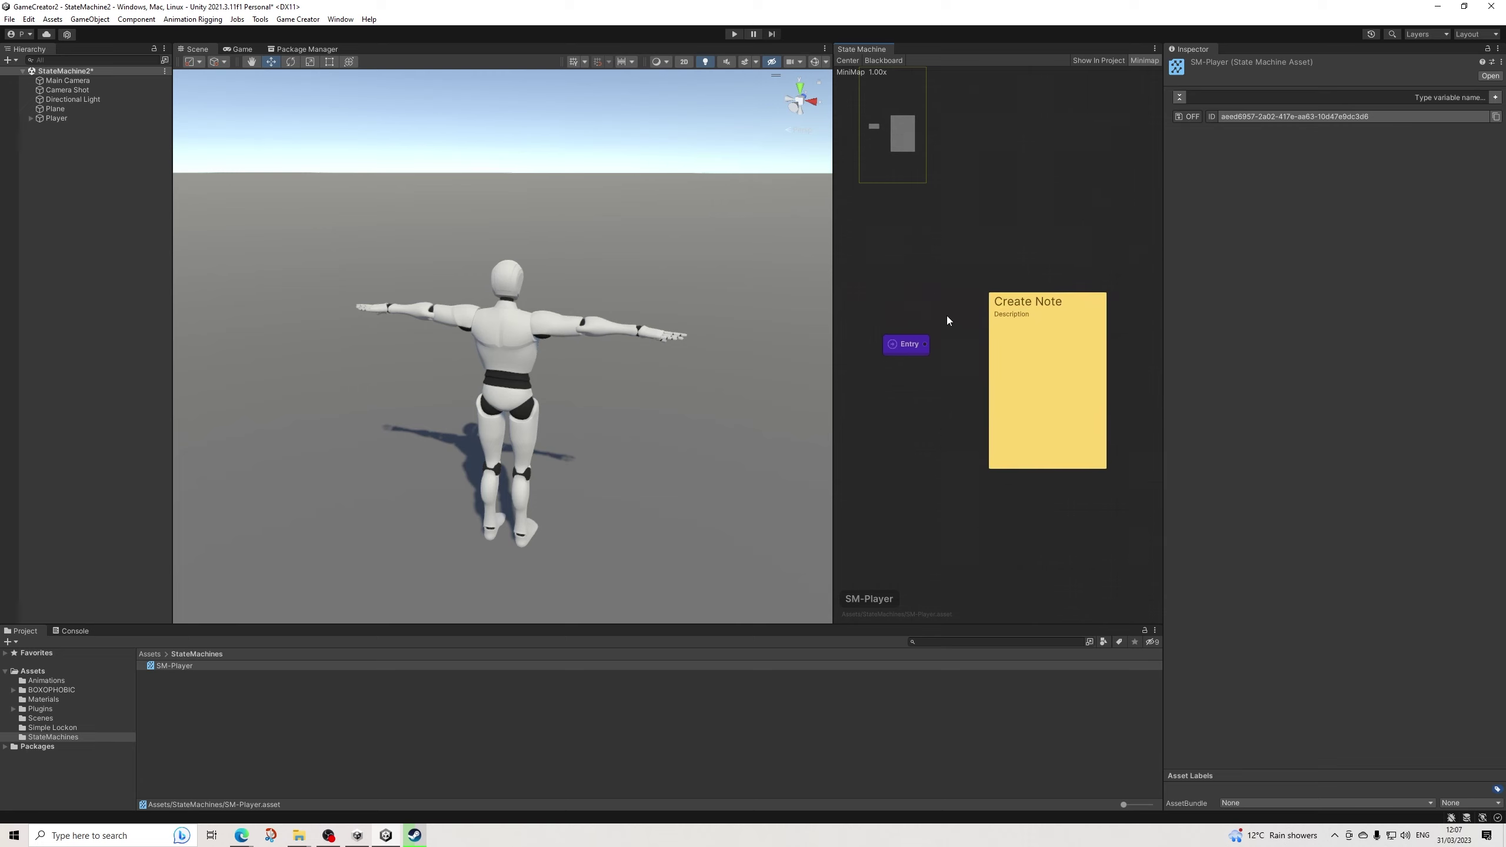
drag(1078, 304, 1016, 221)
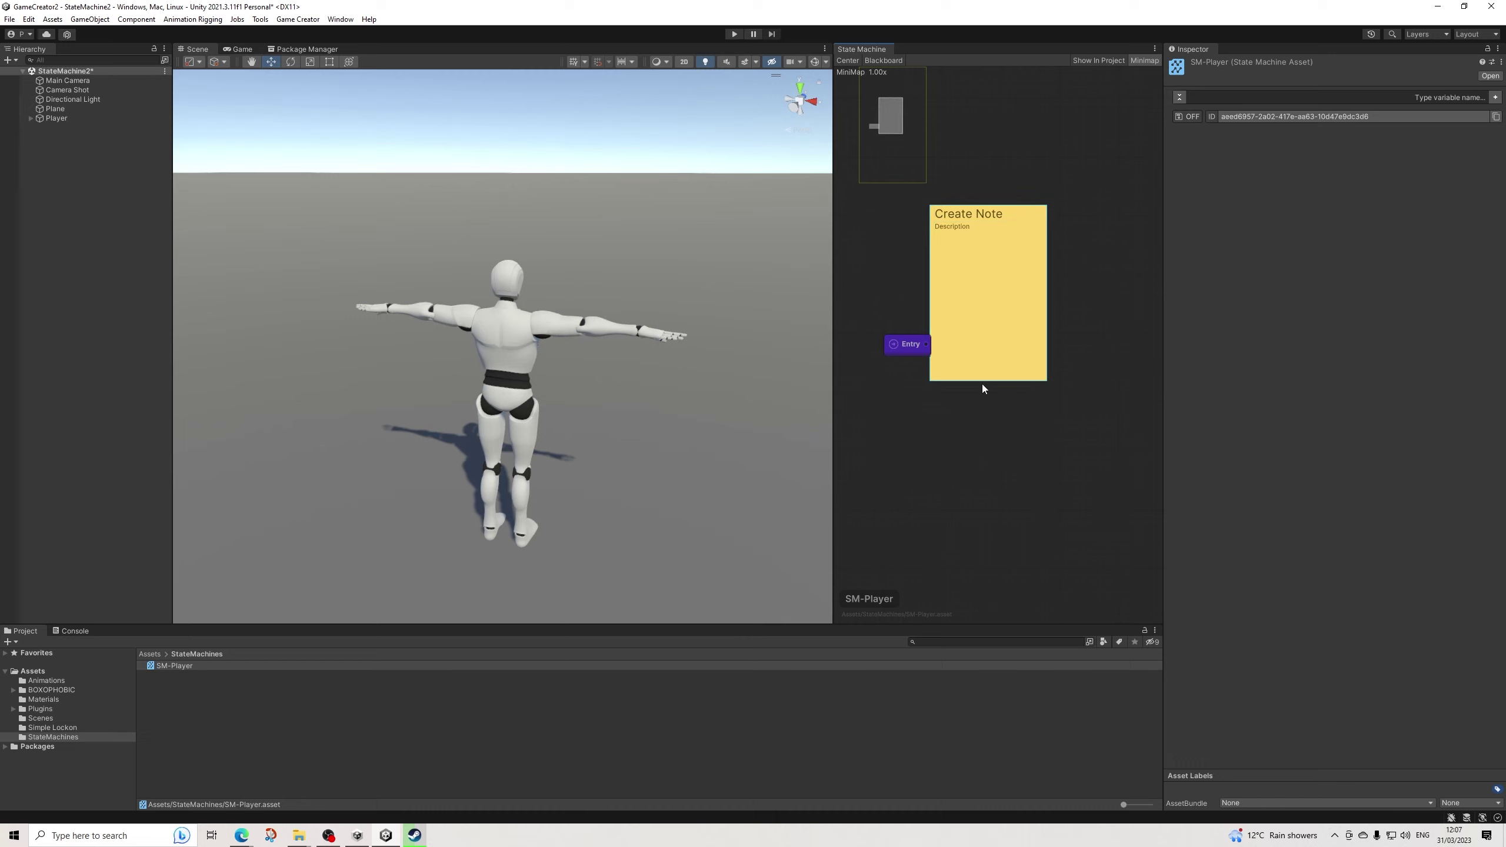
drag(998, 381, 1002, 268)
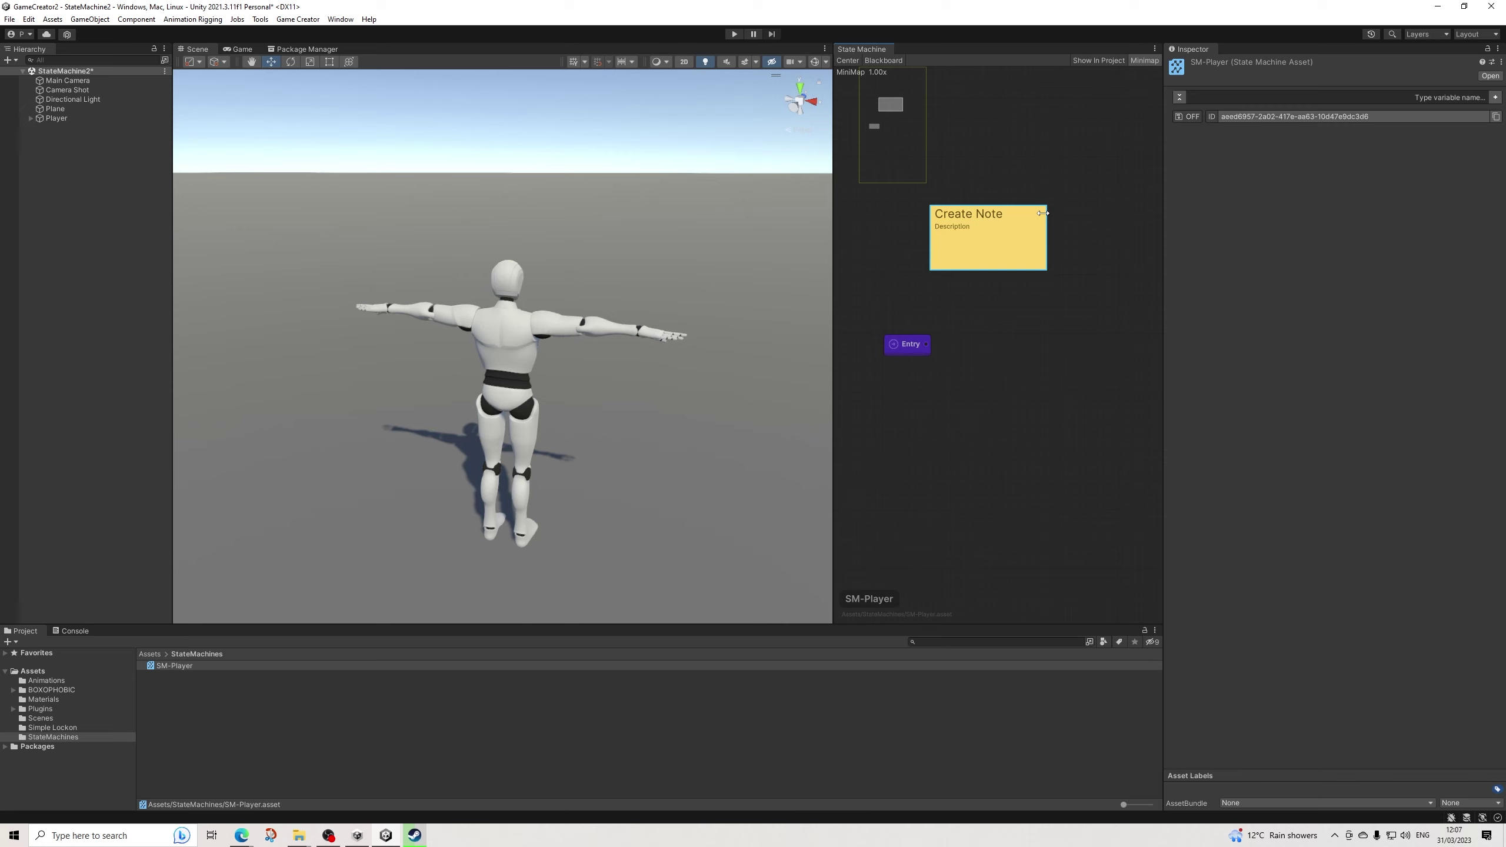
key(Delete)
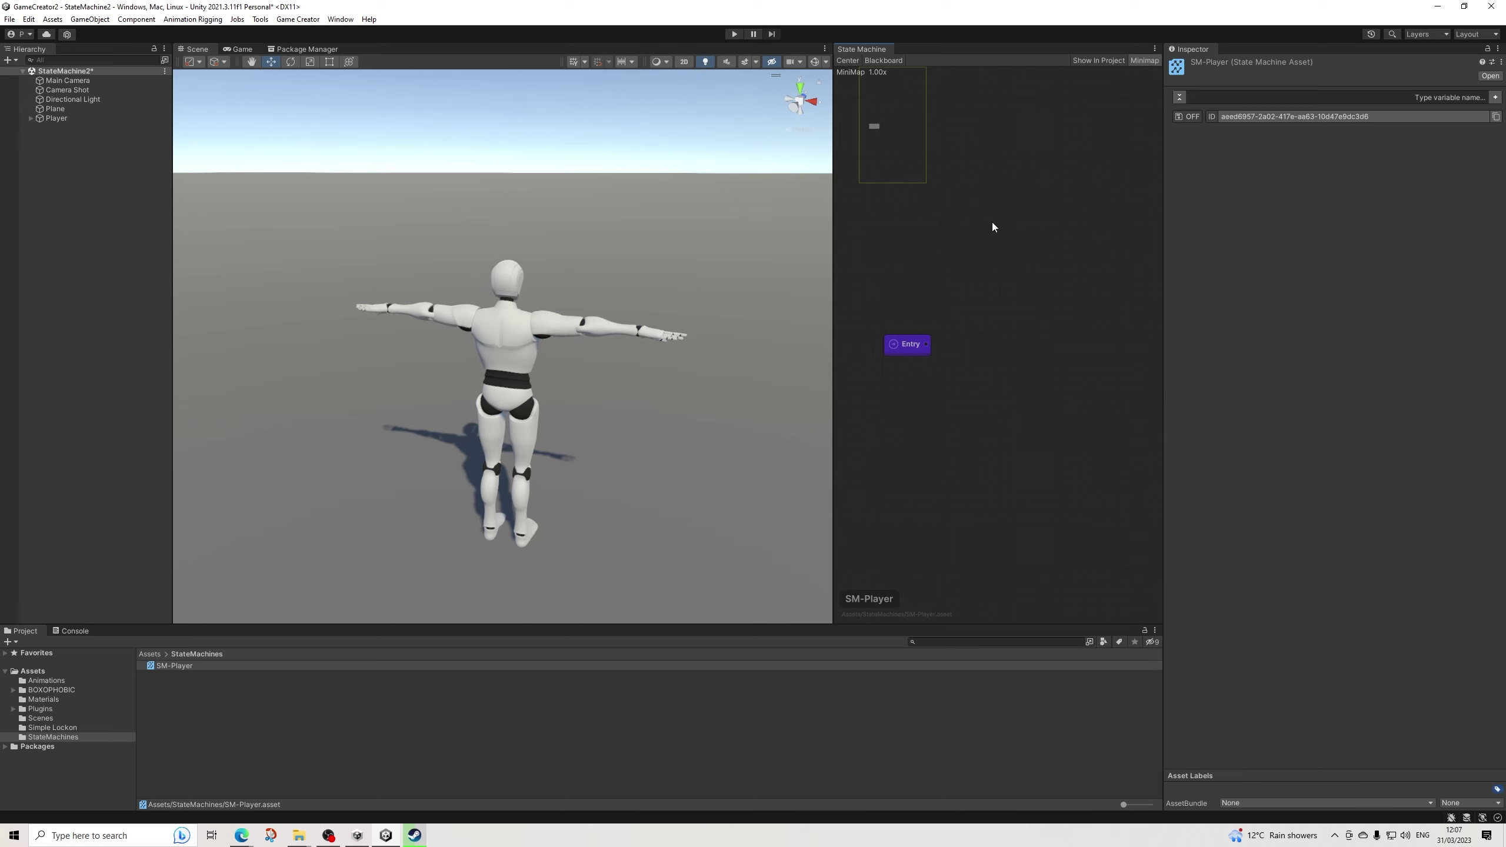
Add a Trigger node and an Actions node connected to it.
right_click(981, 279)
click(1017, 284)
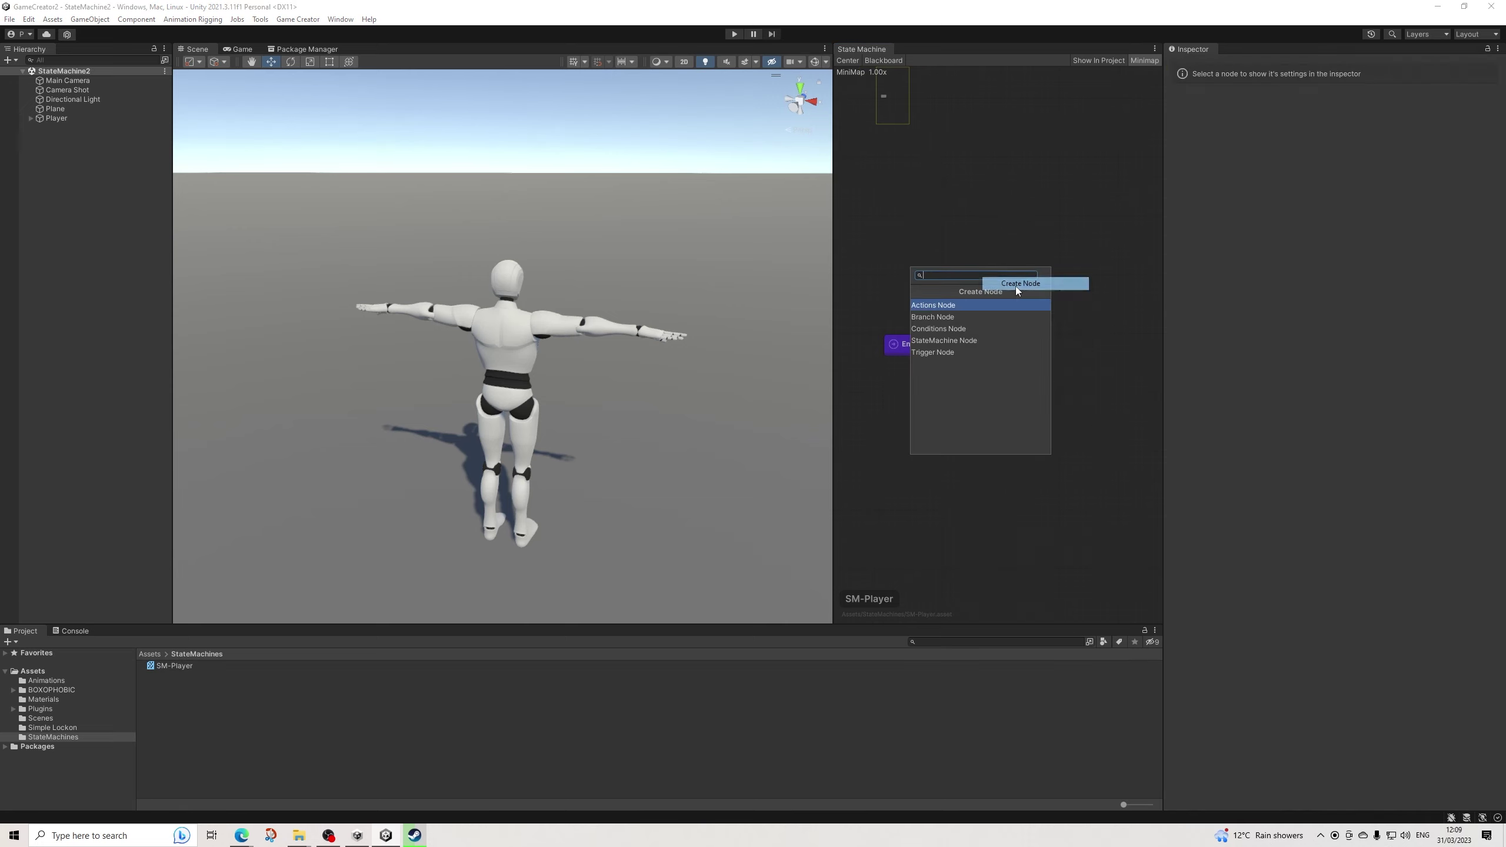
click(943, 353)
drag(1005, 297, 980, 297)
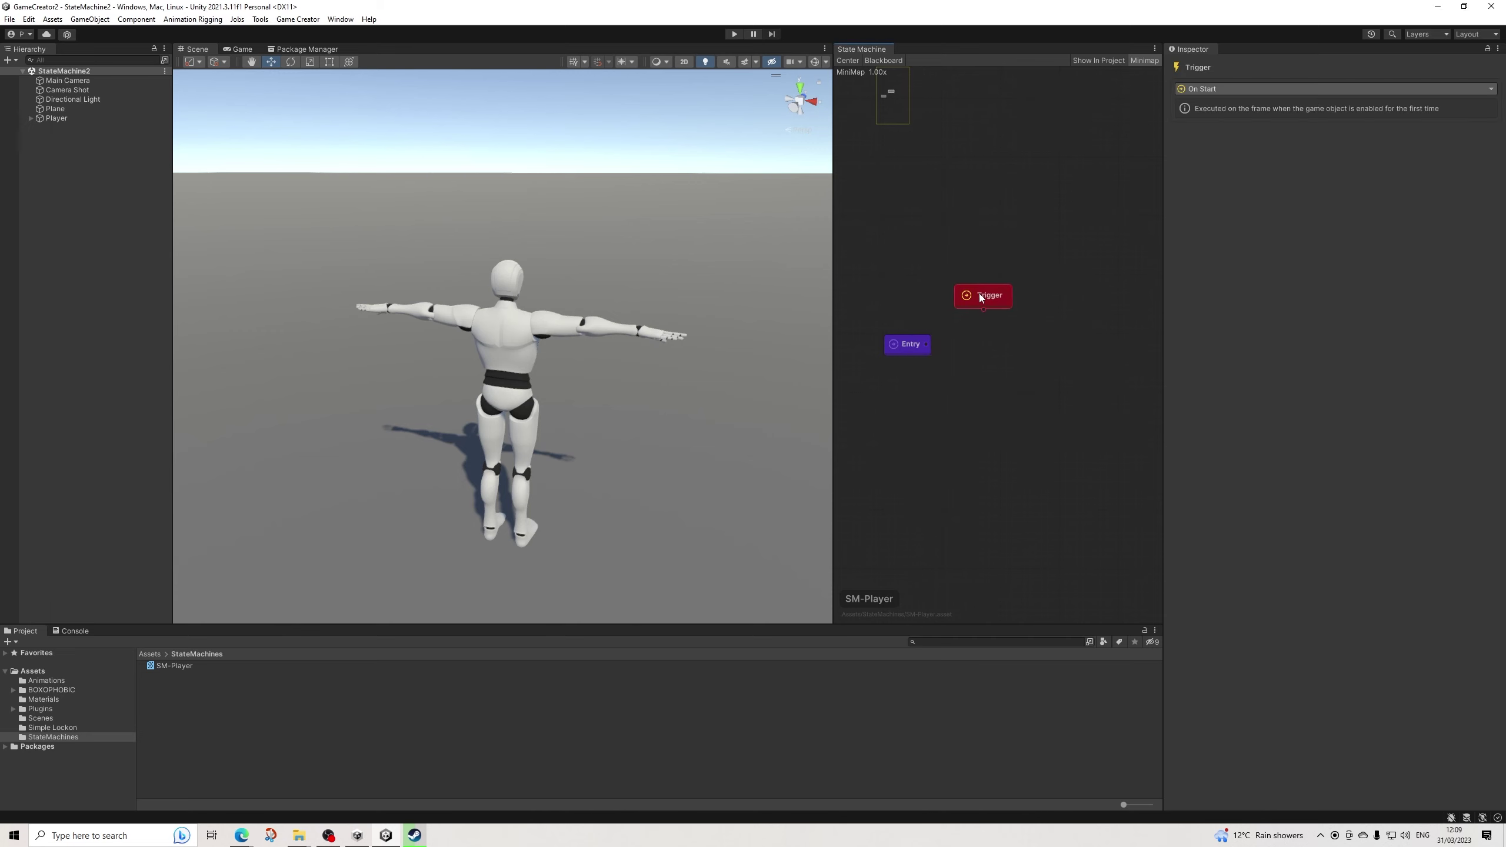
drag(985, 368, 985, 368)
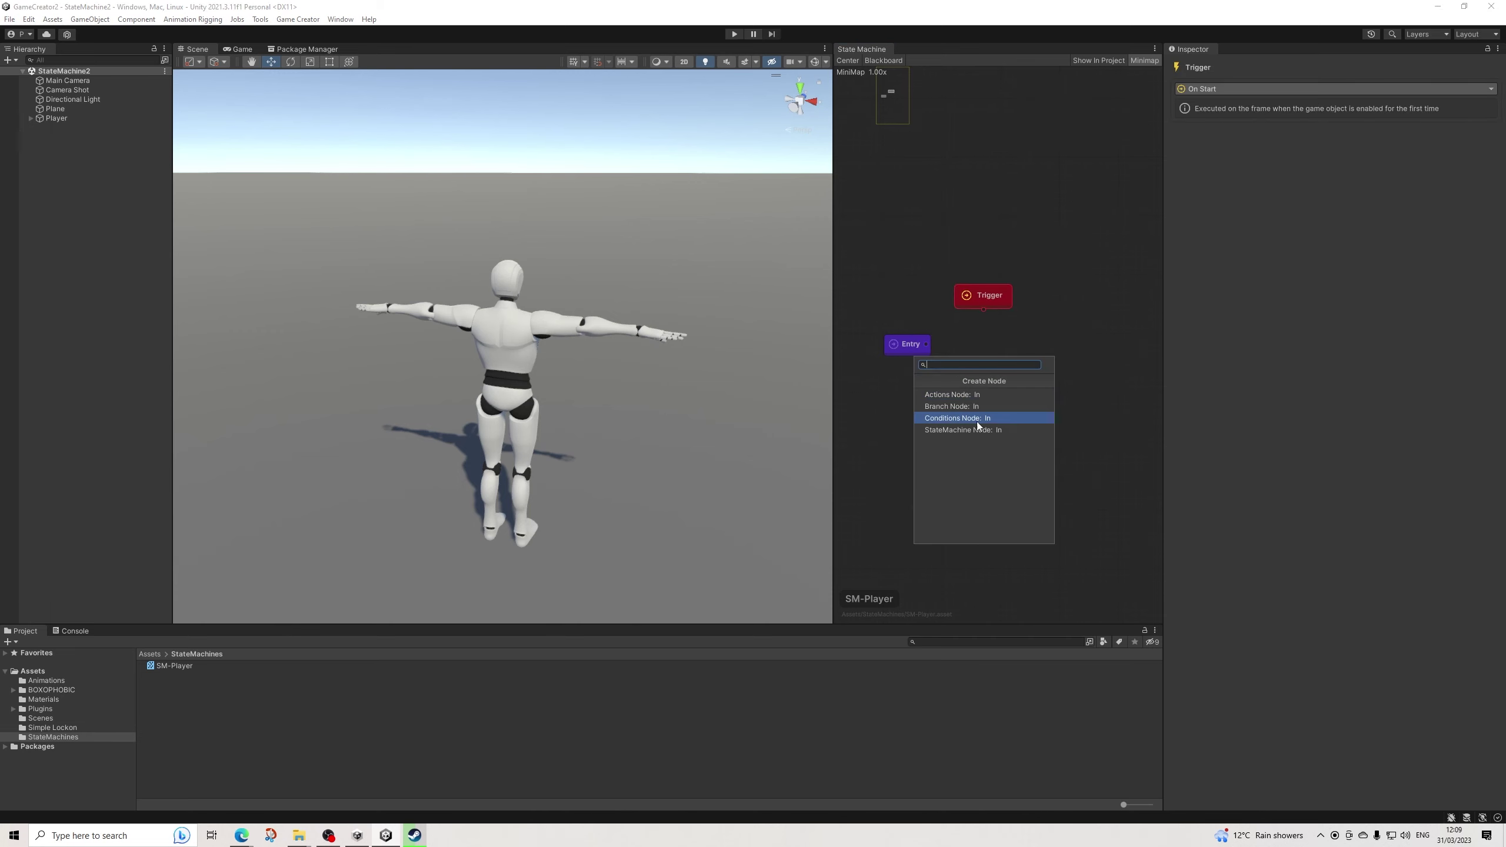
click(953, 397)
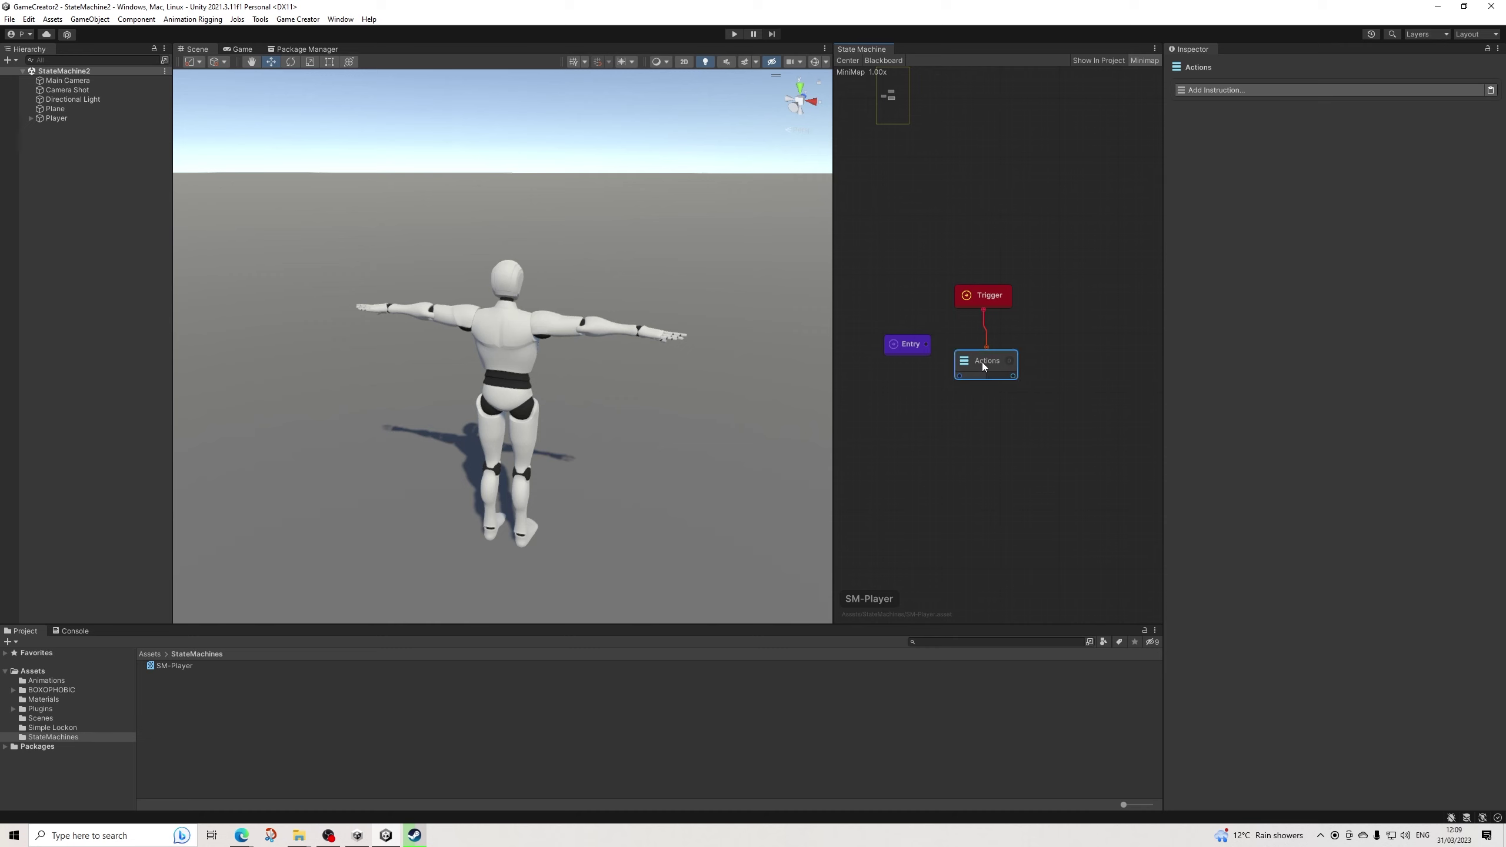
Give the Actions node a Wait Seconds (3) instruction followed by Jump Player.
click(1249, 90)
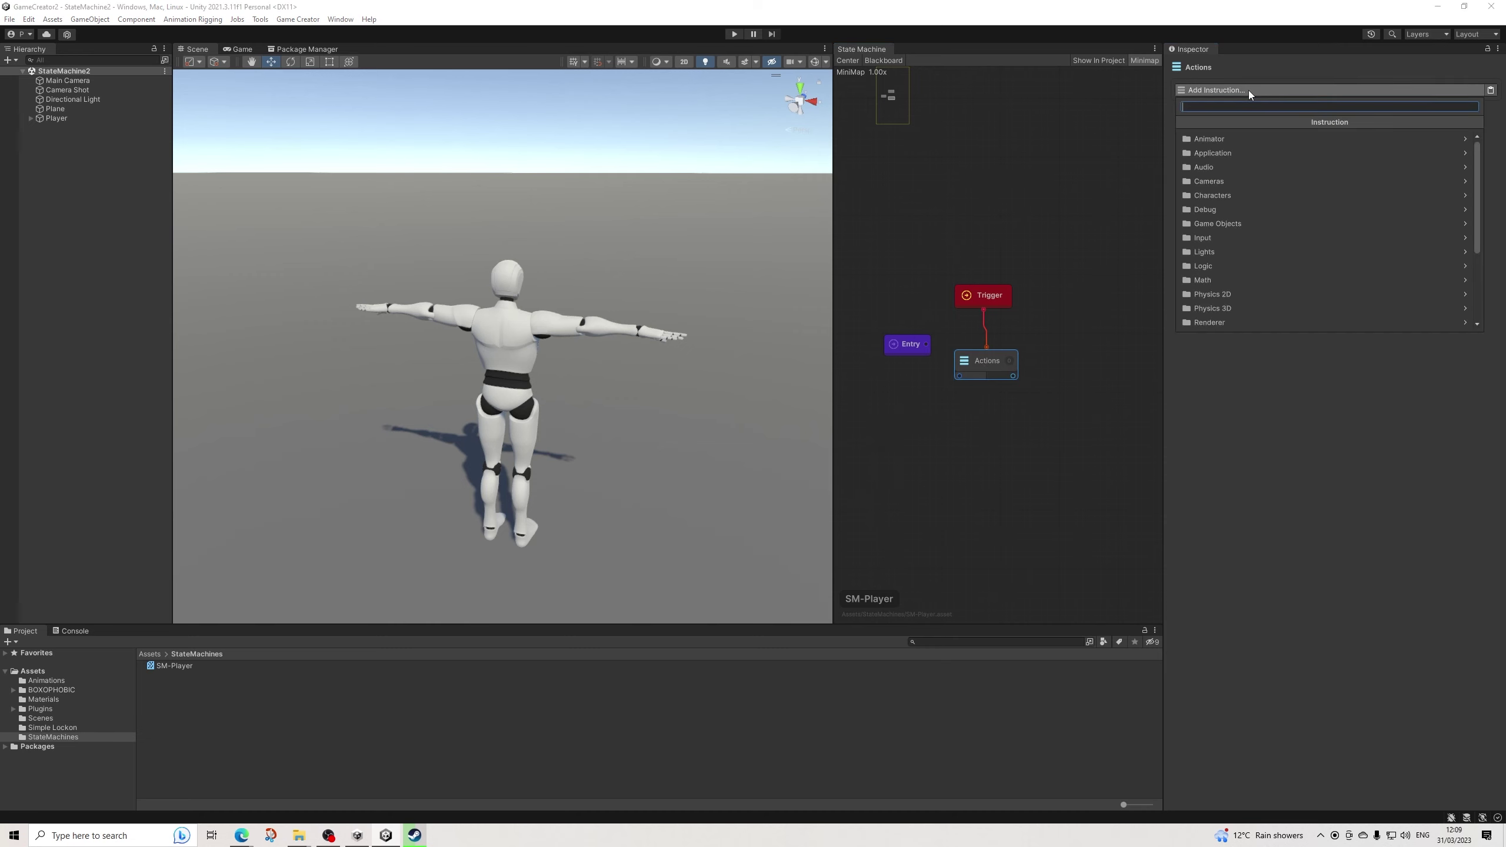
text(wait)
key(Down)
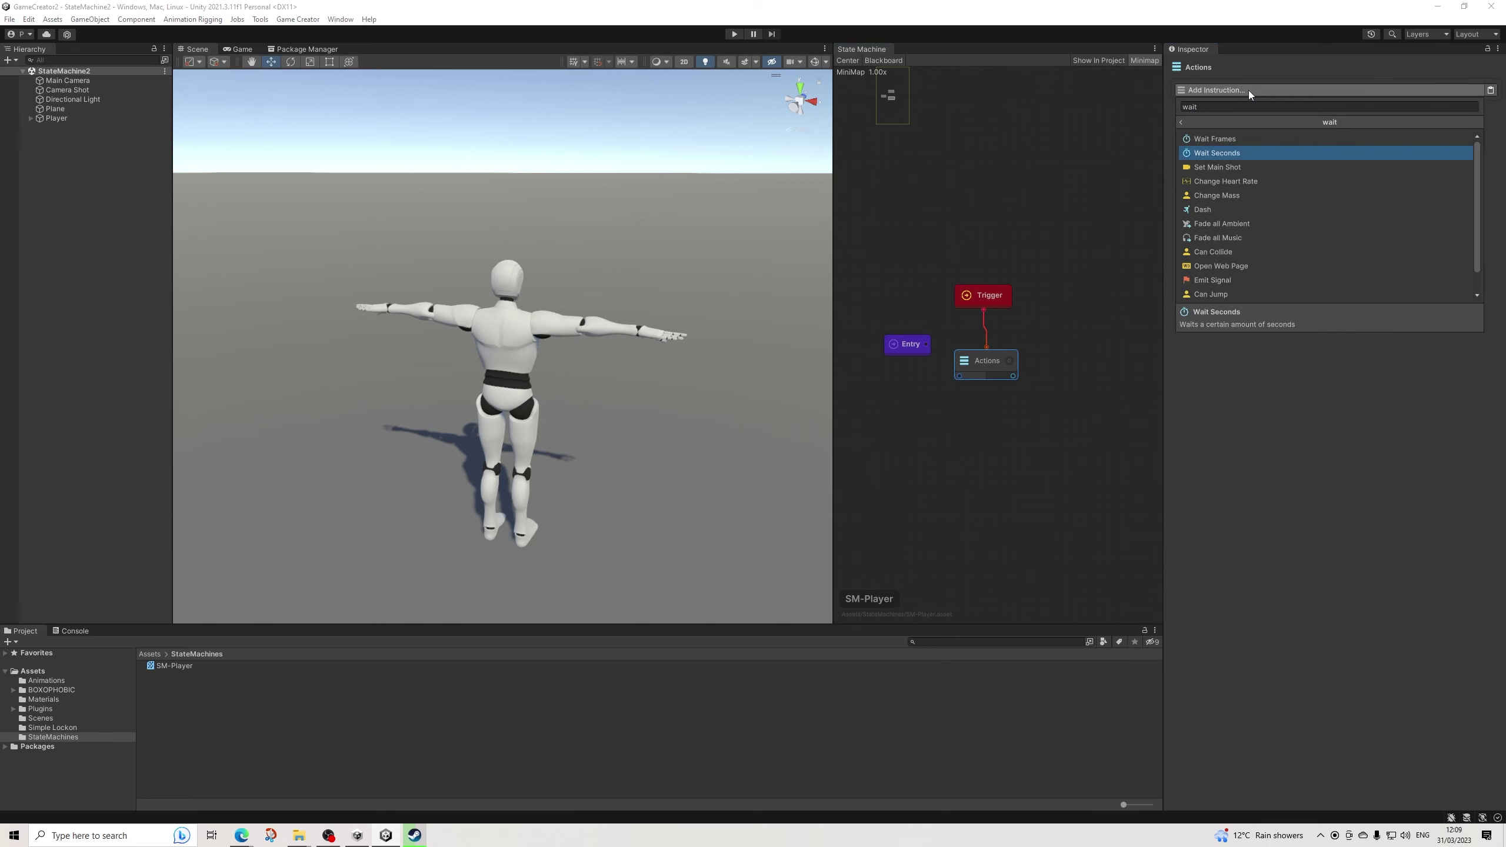
key(Return)
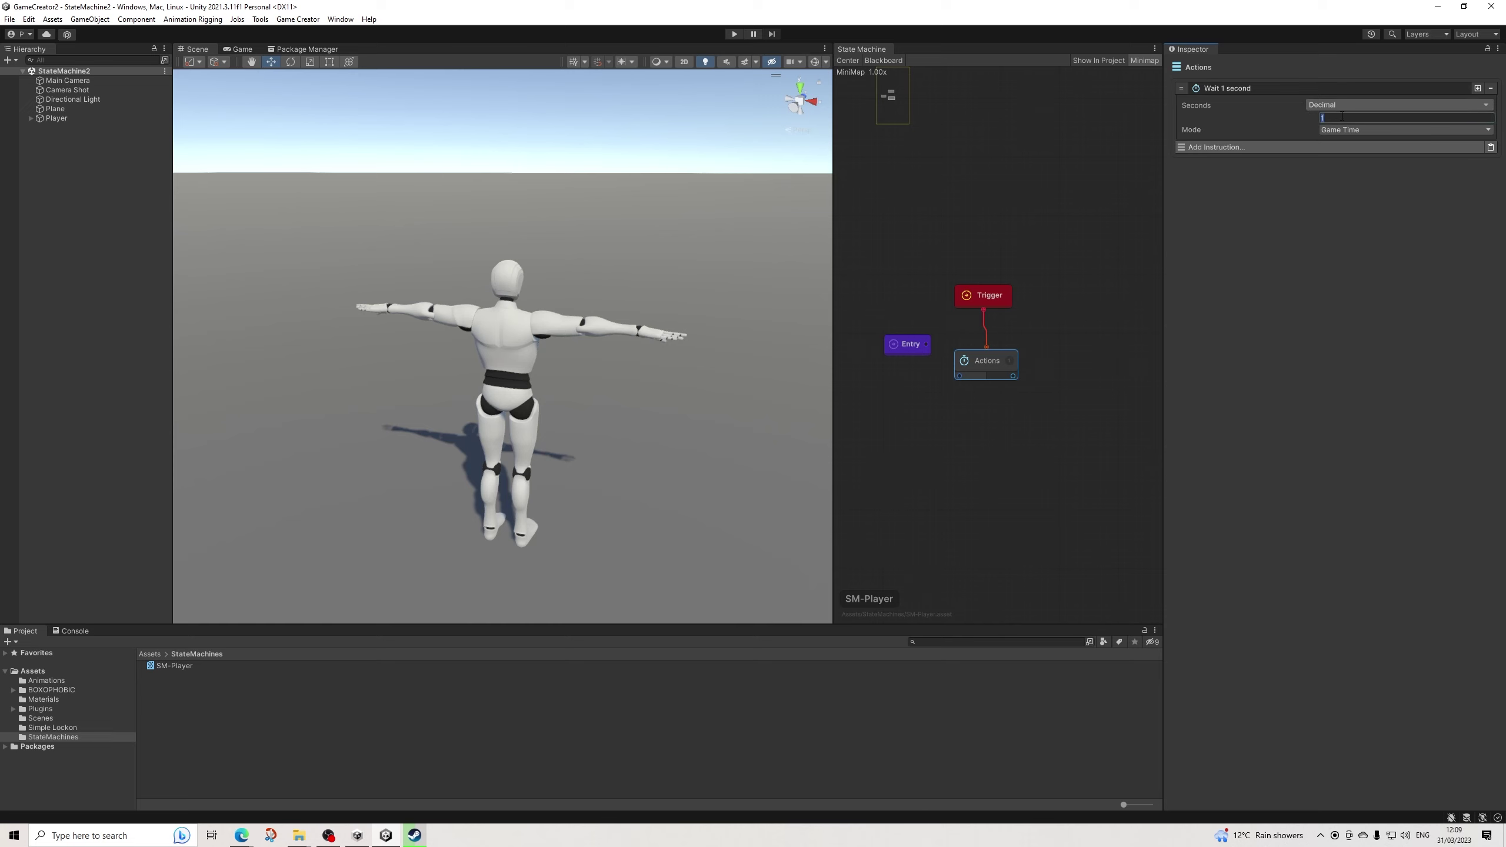
click(1266, 147)
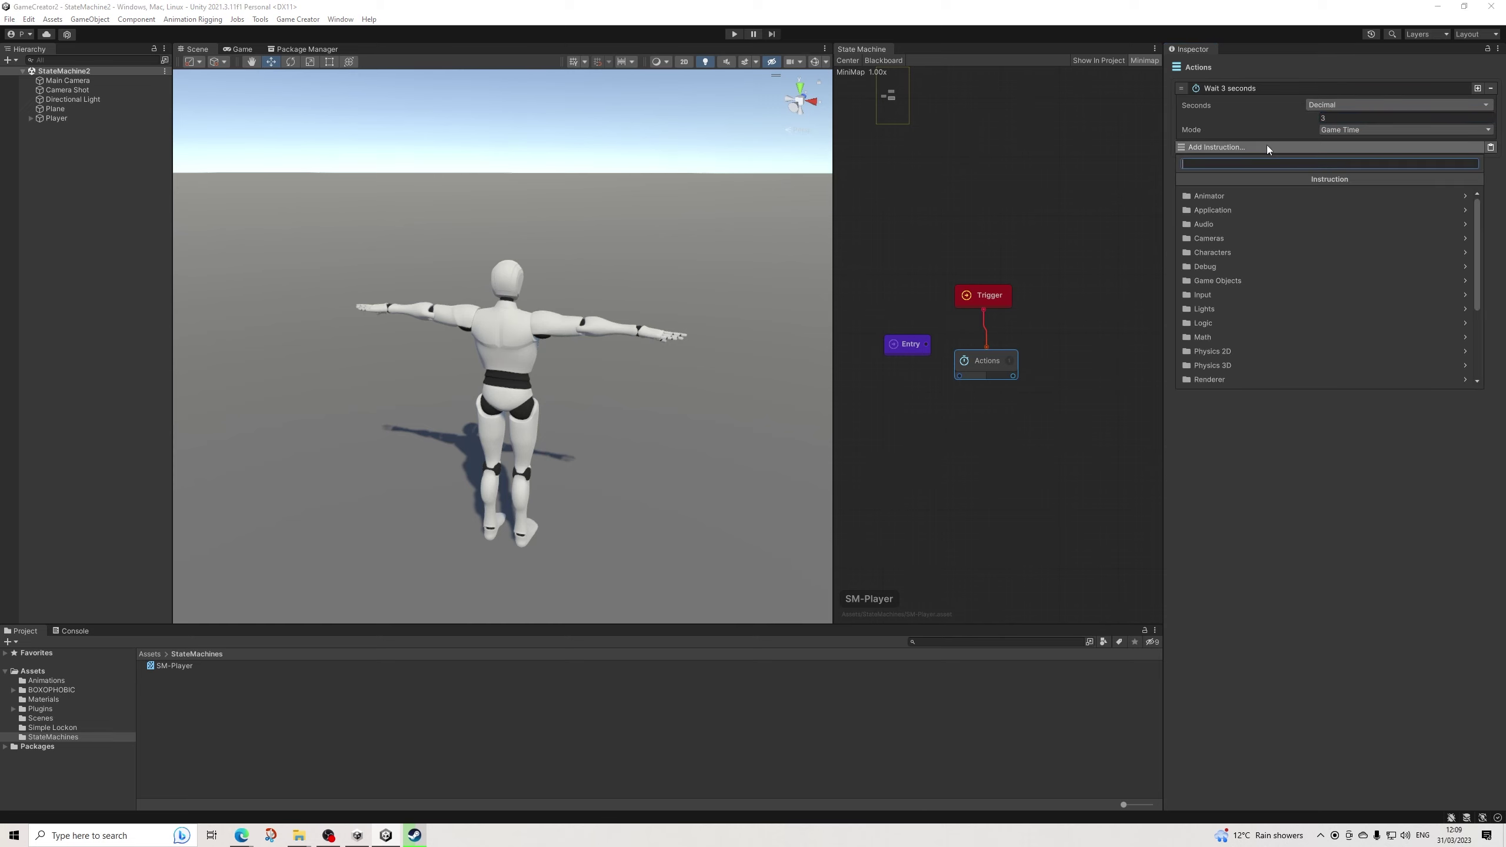
text(jump)
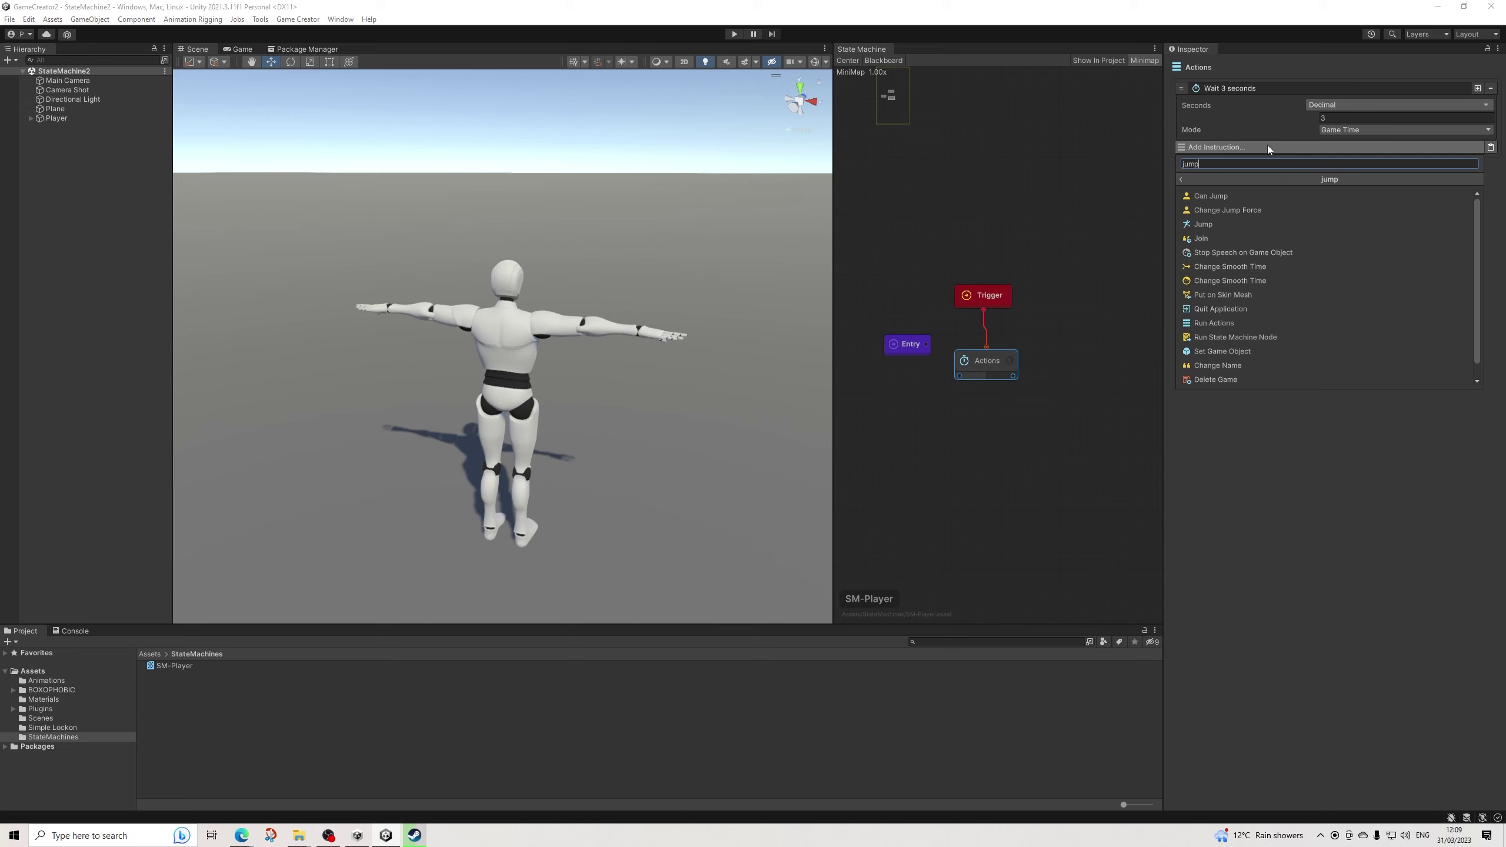
key(Down)
key(Down)
key(Down)
key(Return)
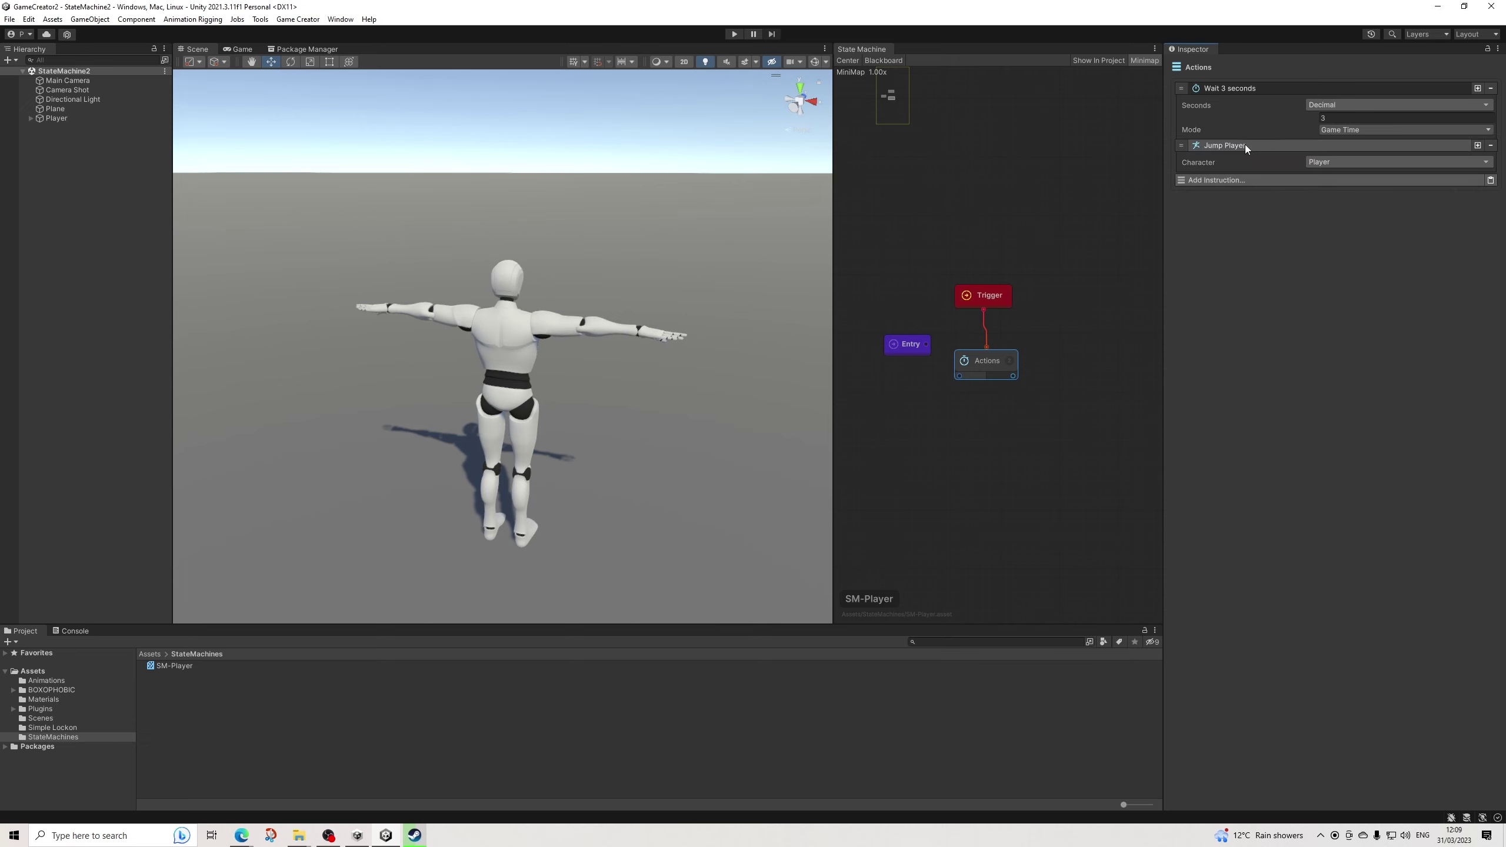
Keep the Trigger's event as On Start, tidy the nodes, and start play mode.
drag(998, 364, 987, 334)
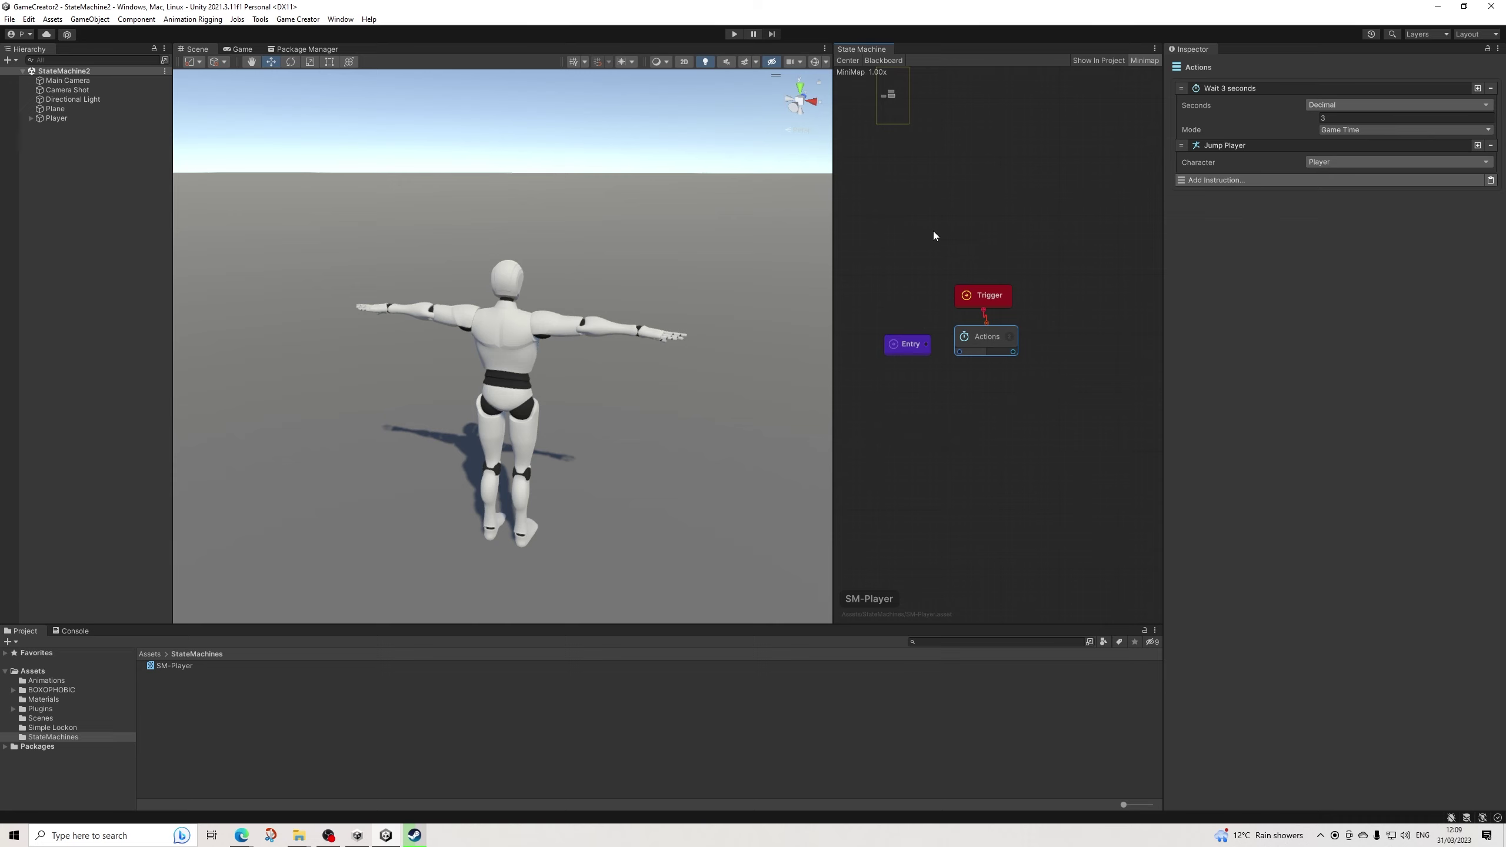
click(984, 294)
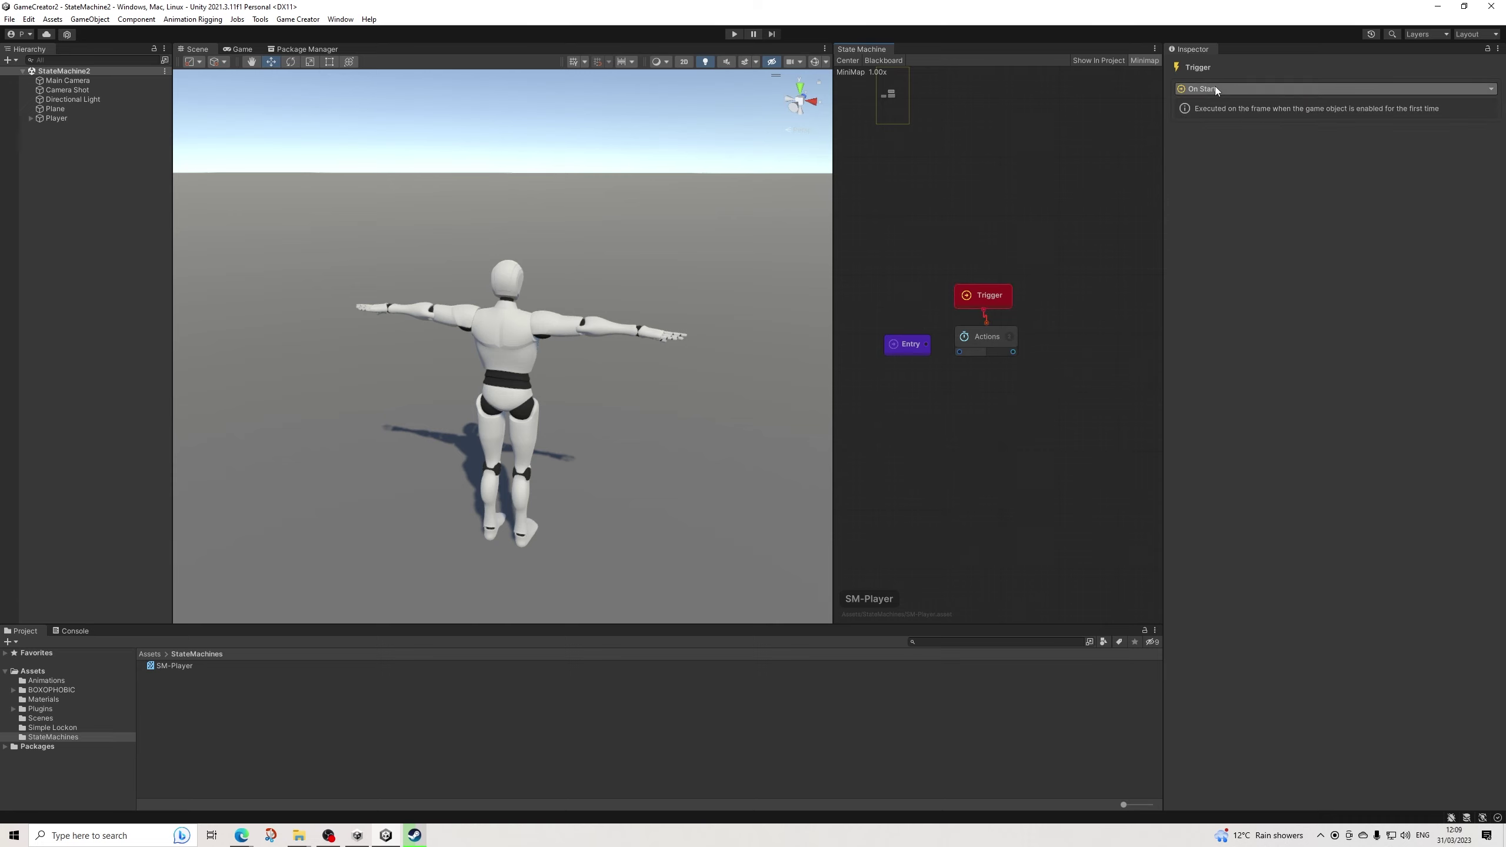
click(1211, 90)
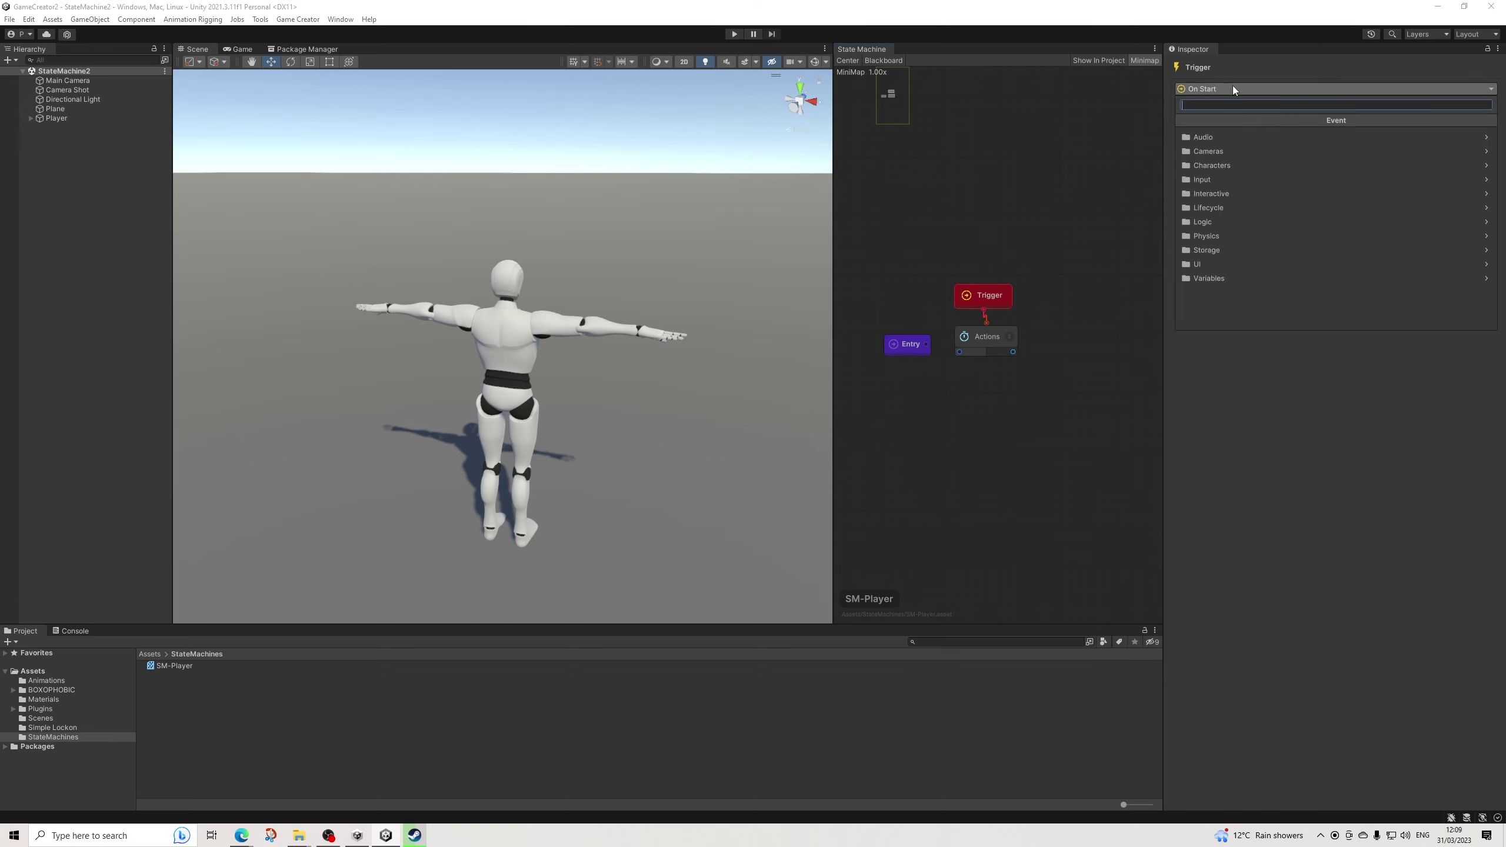
click(1276, 471)
click(734, 34)
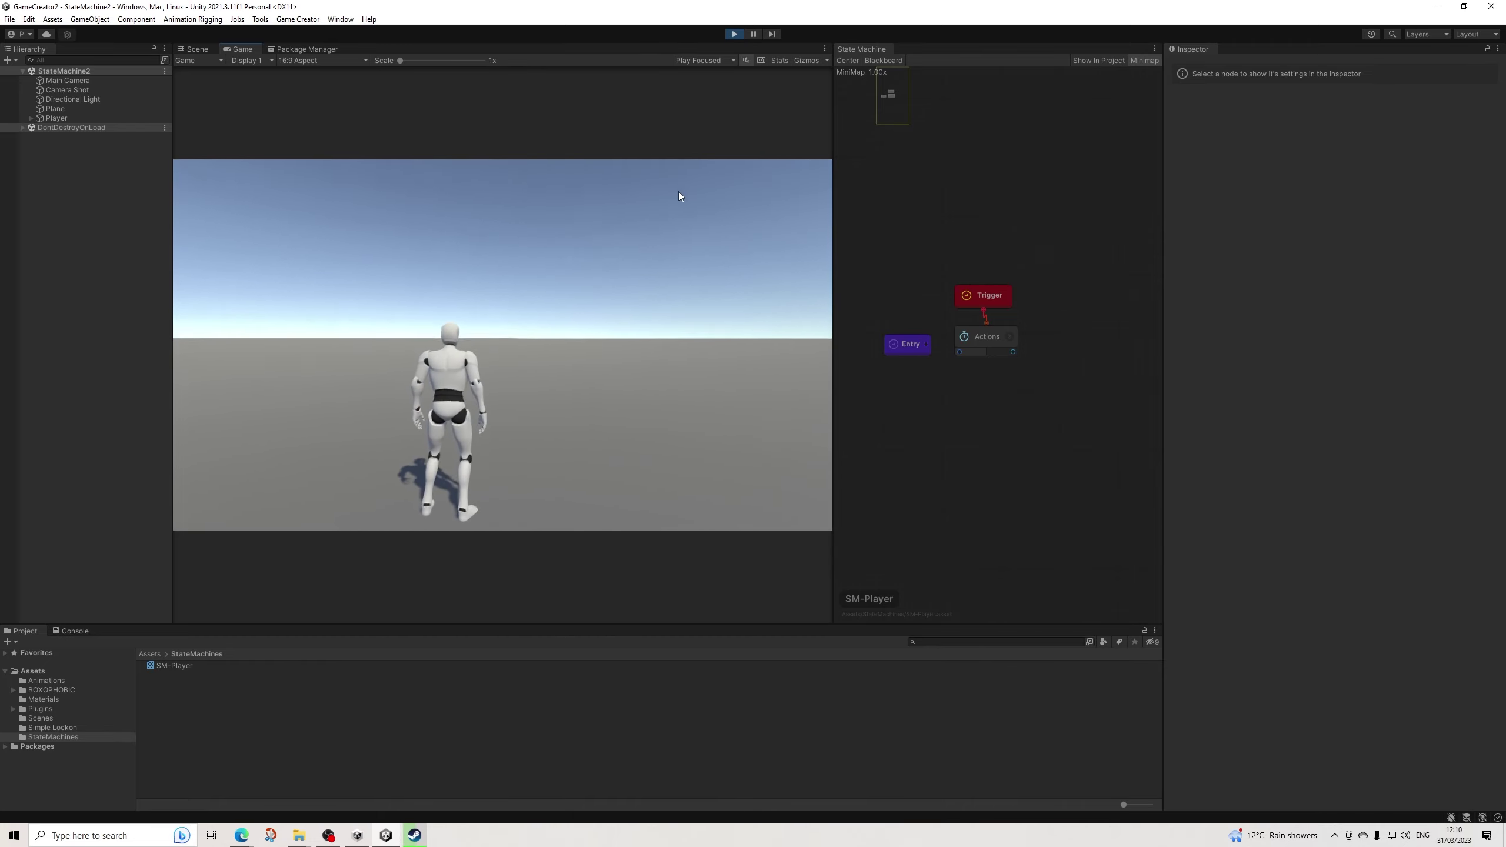
Stop play mode after watching the Player's test jump.
click(735, 33)
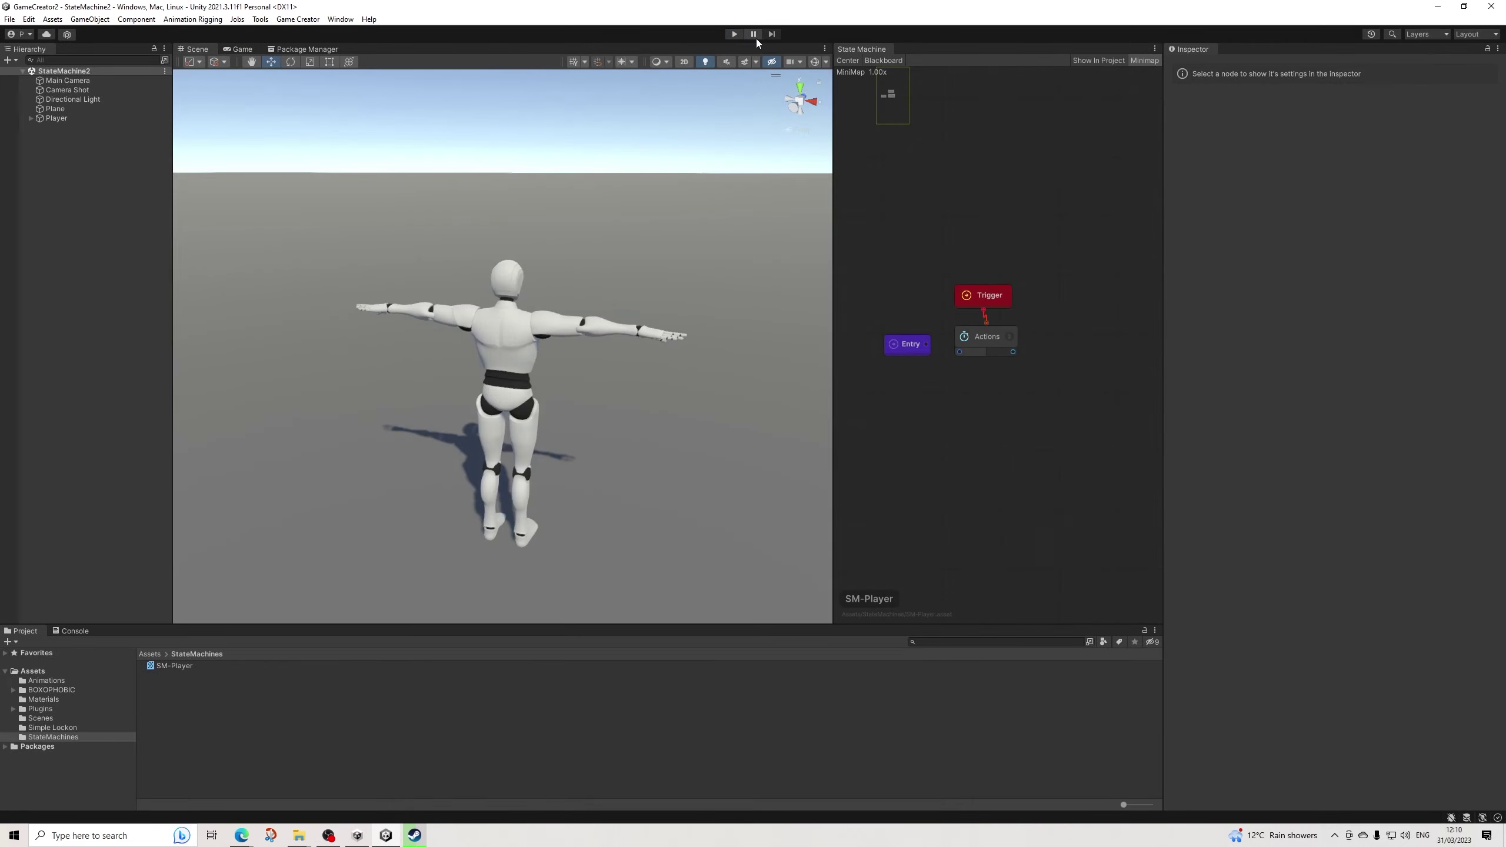
Create a Conditions node from the Trigger and link its output to the Actions node.
scroll(1041, 299, up, 3)
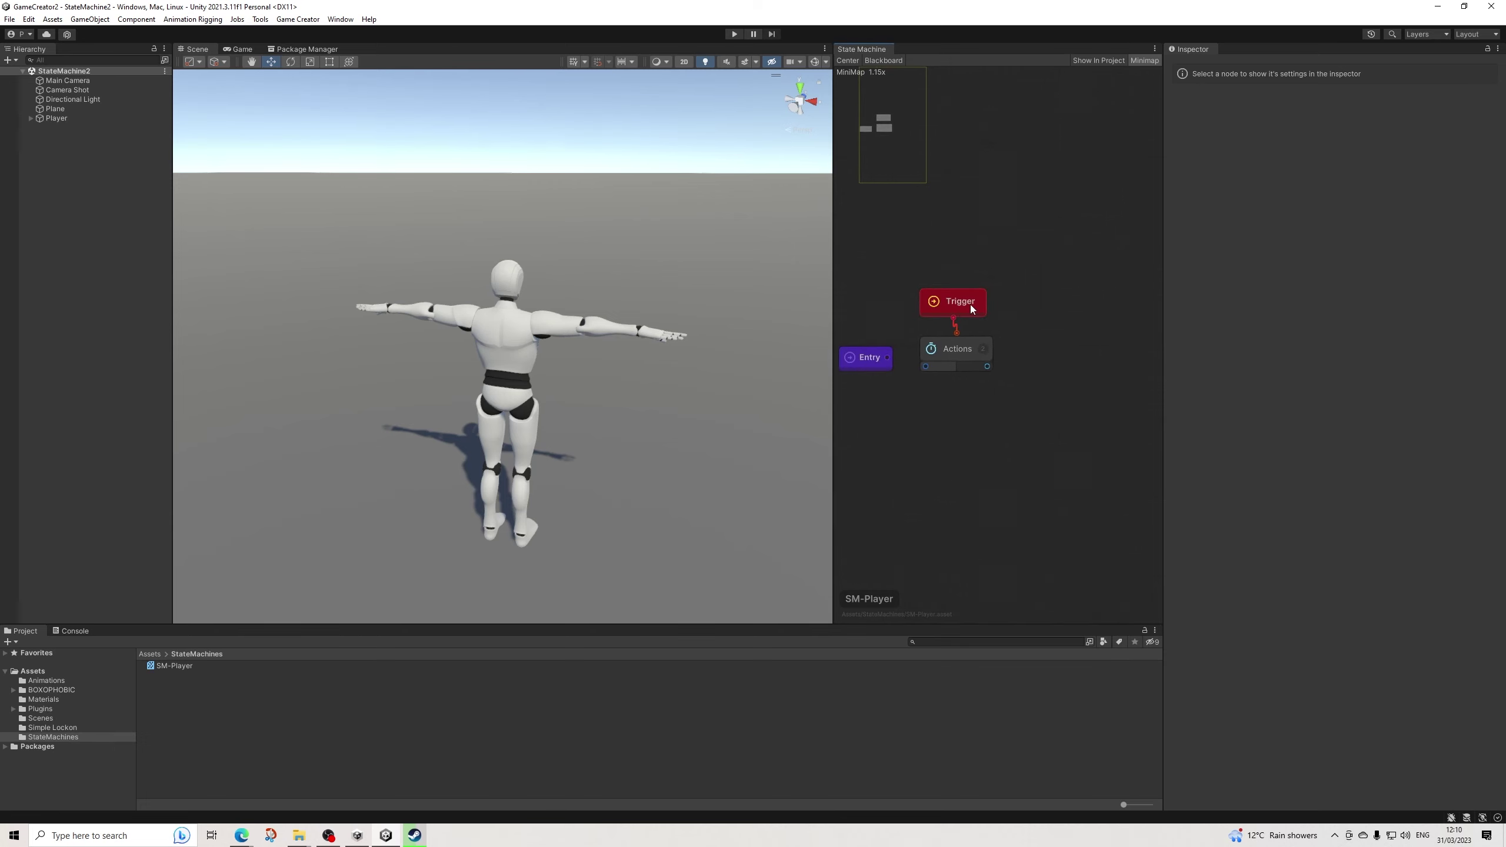
right_click(1036, 307)
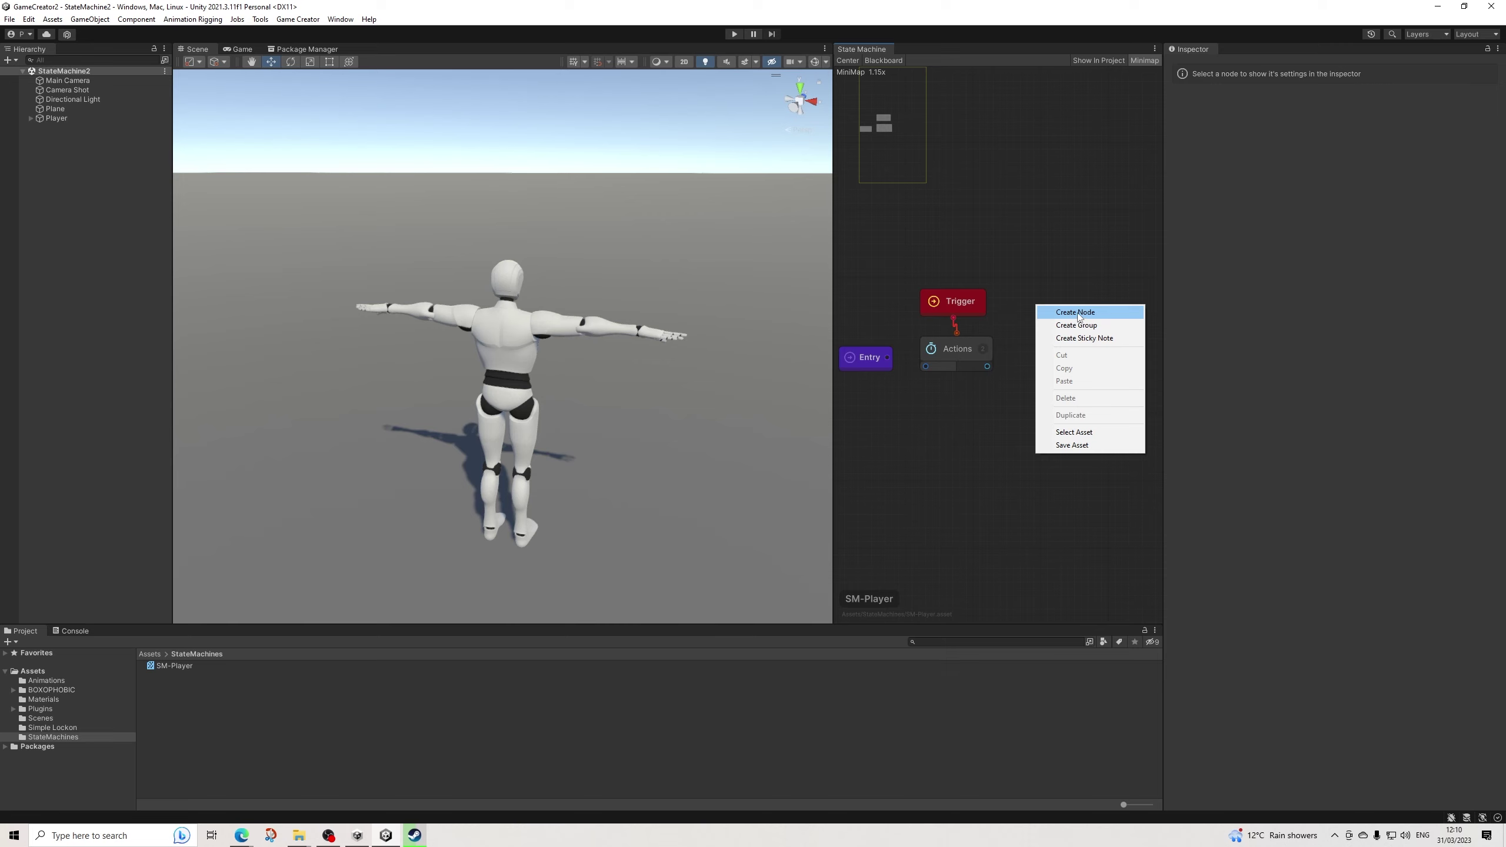
drag(958, 340, 1018, 374)
middle_drag(924, 398, 984, 405)
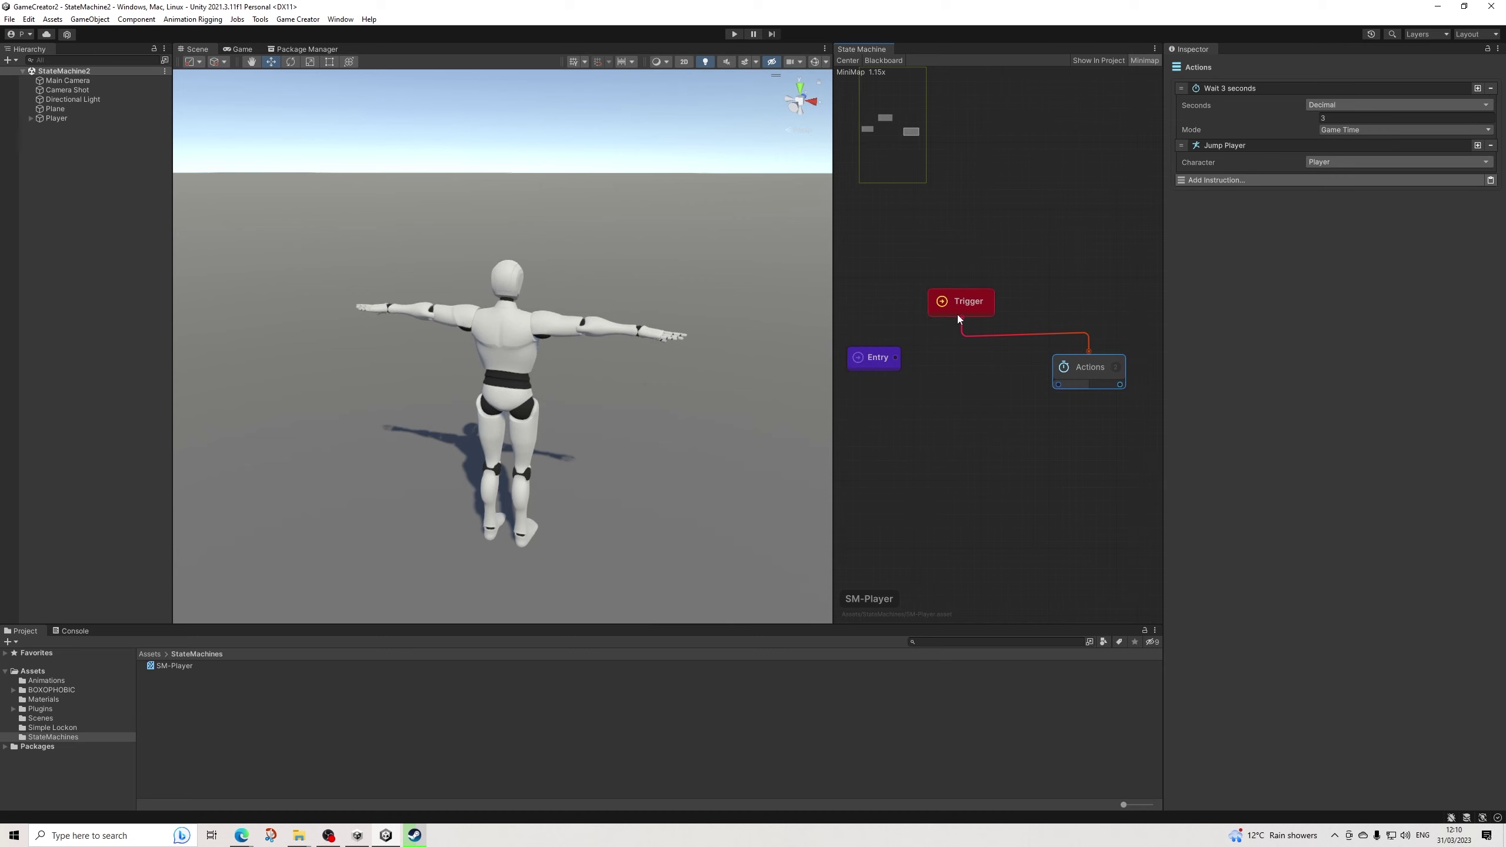
drag(961, 318, 964, 364)
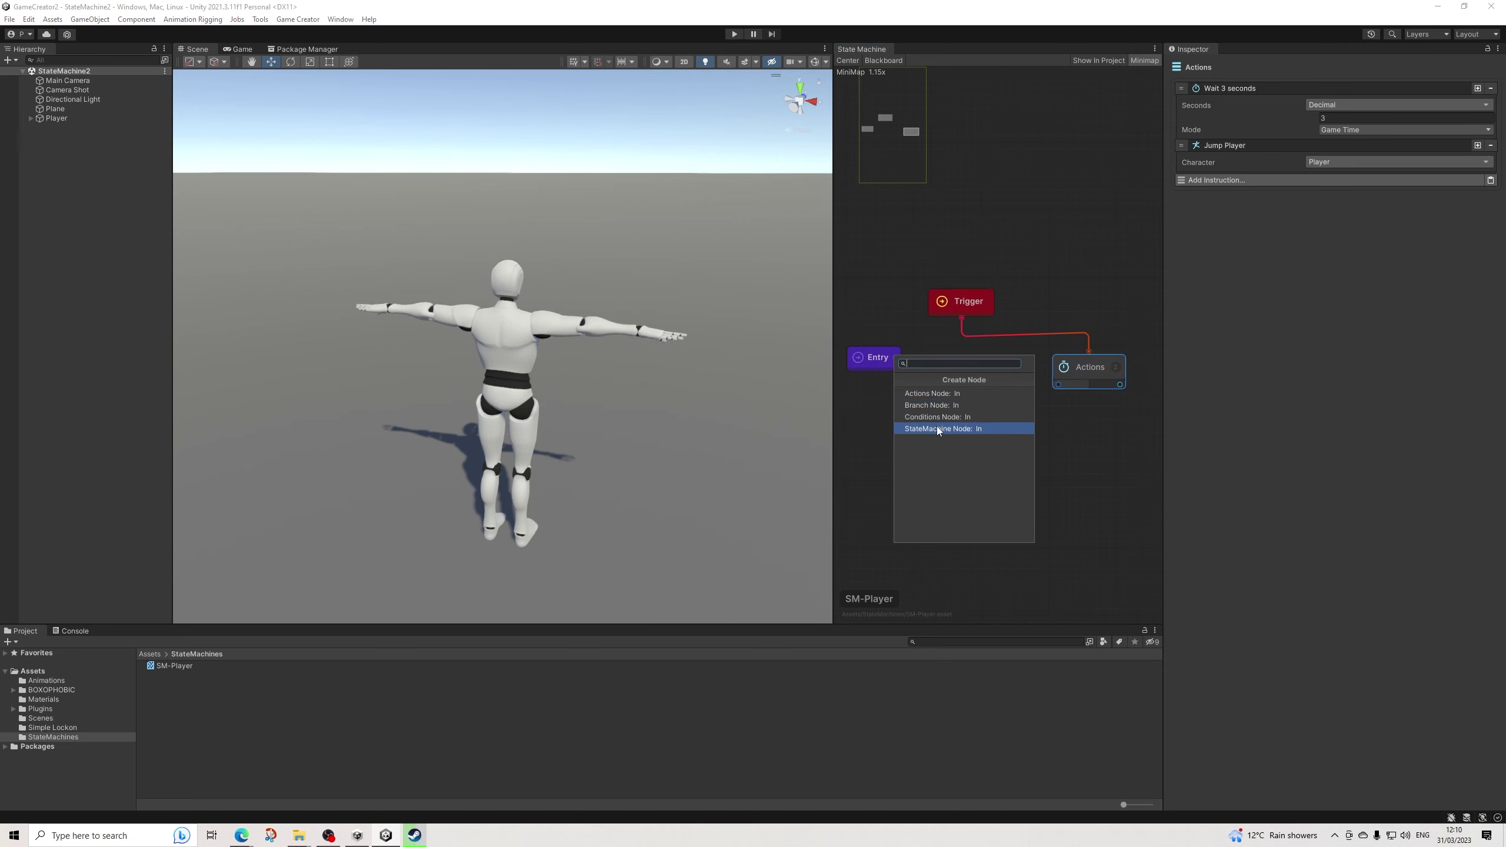
click(961, 416)
drag(980, 374, 1058, 385)
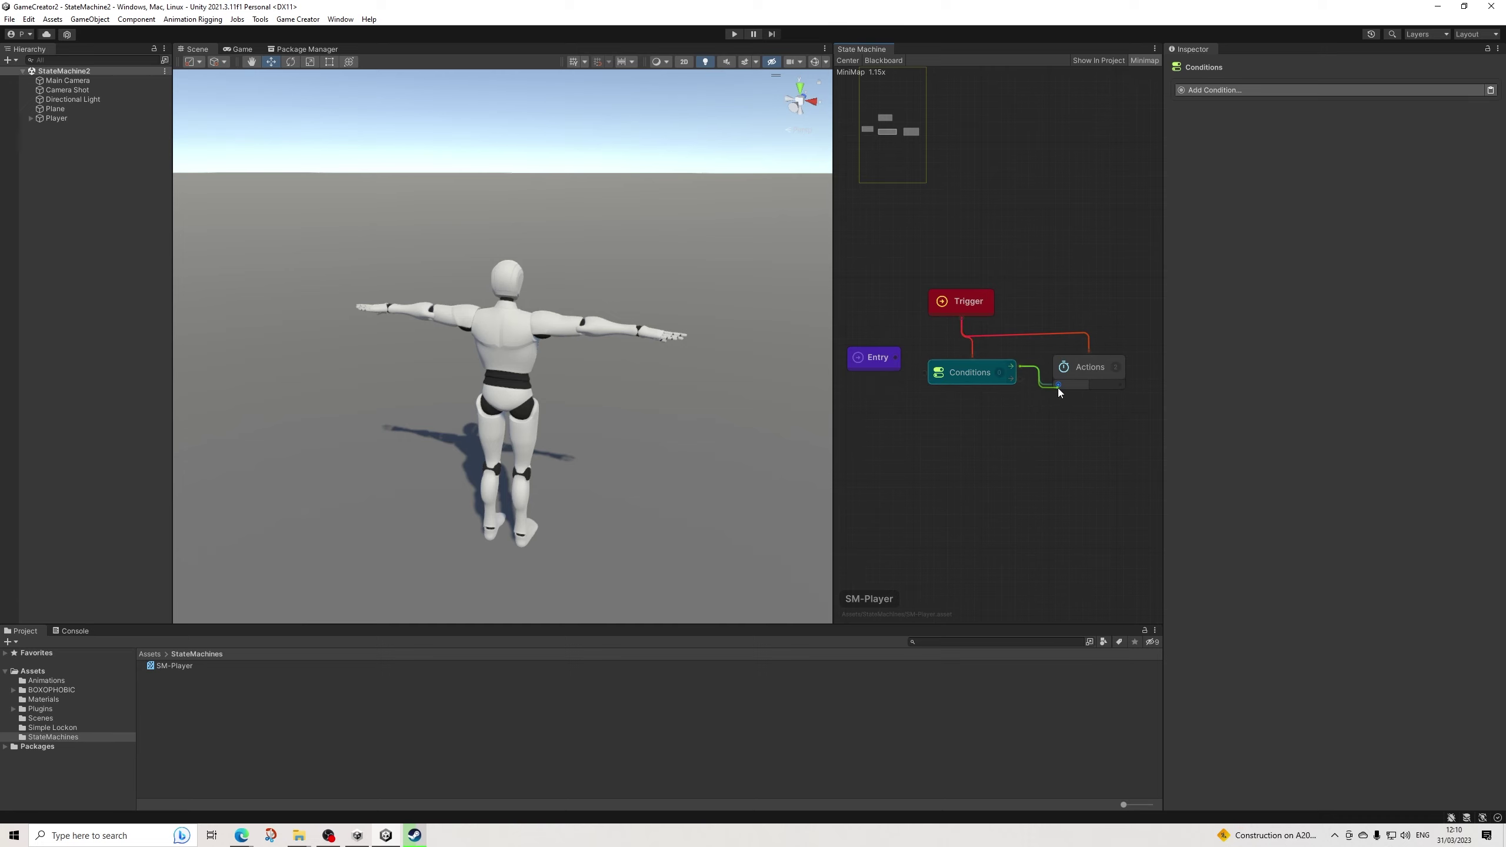
Delete the direct Trigger-to-Actions link and add the Is Idle condition.
right_click(1088, 354)
click(1088, 354)
key(Delete)
click(1223, 89)
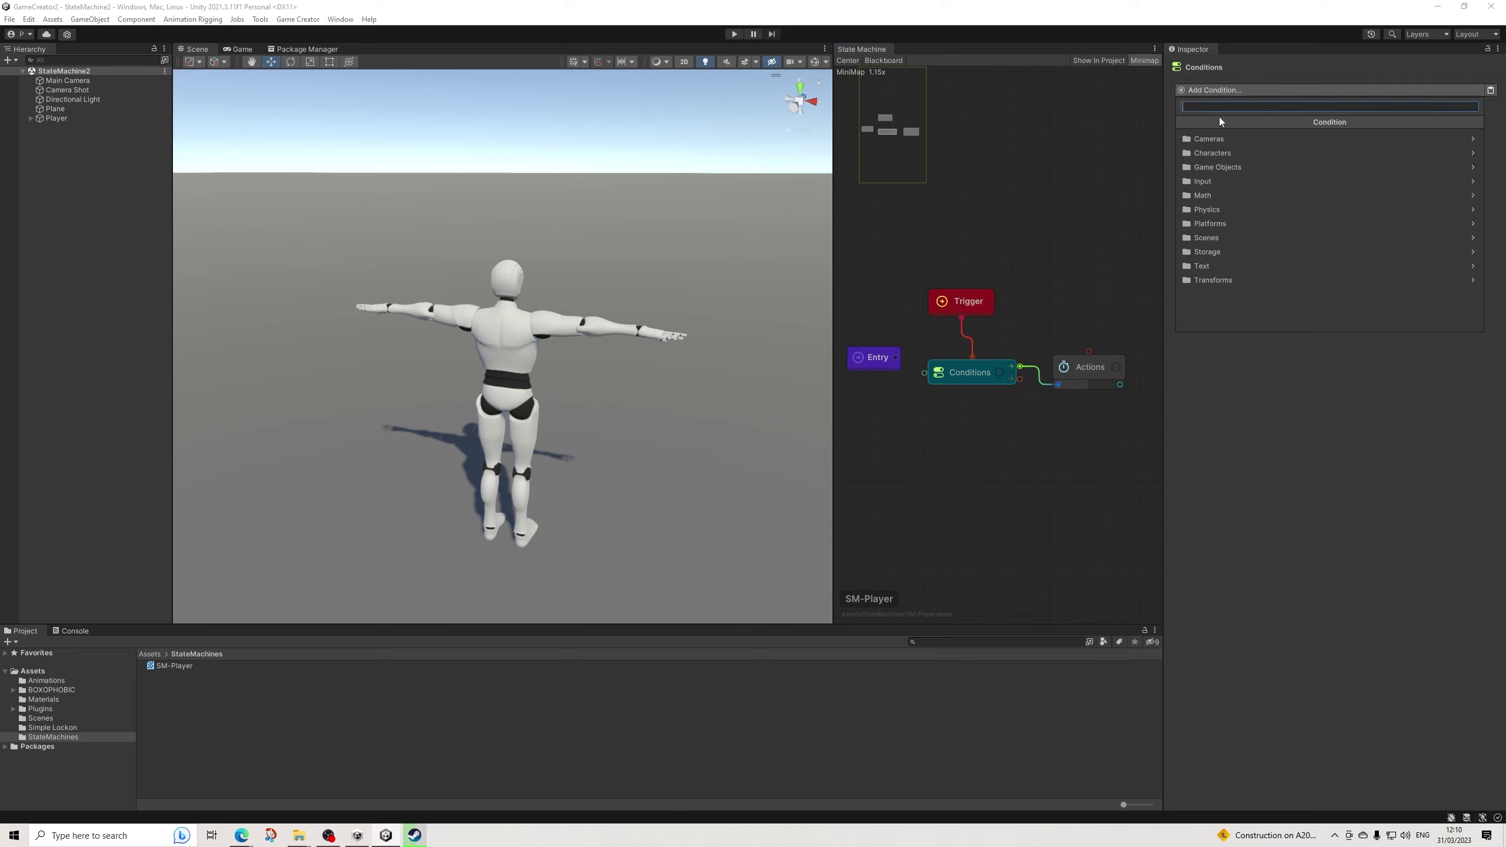
text(idle)
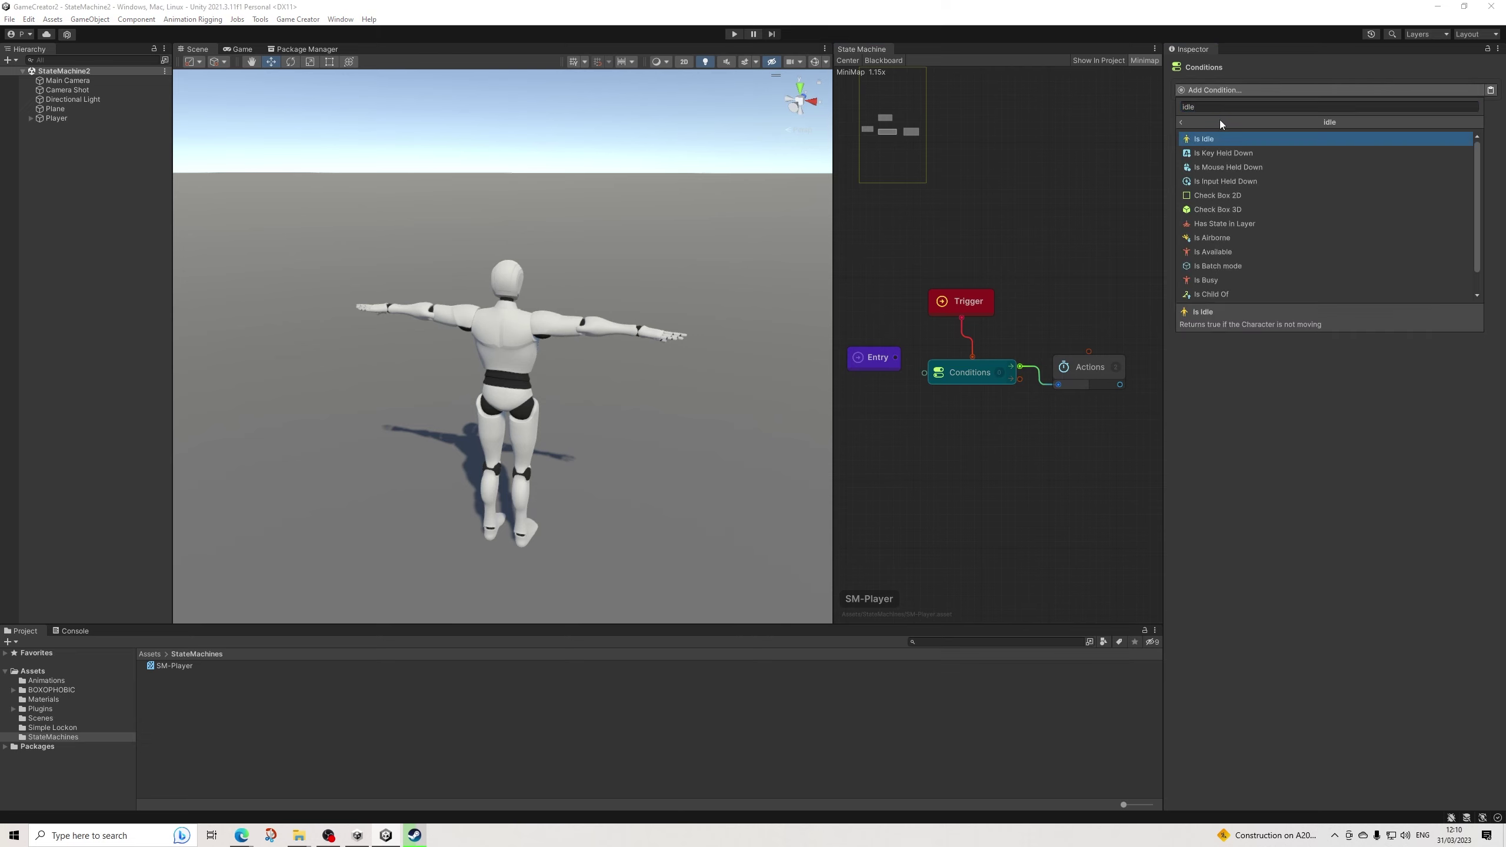
key(Return)
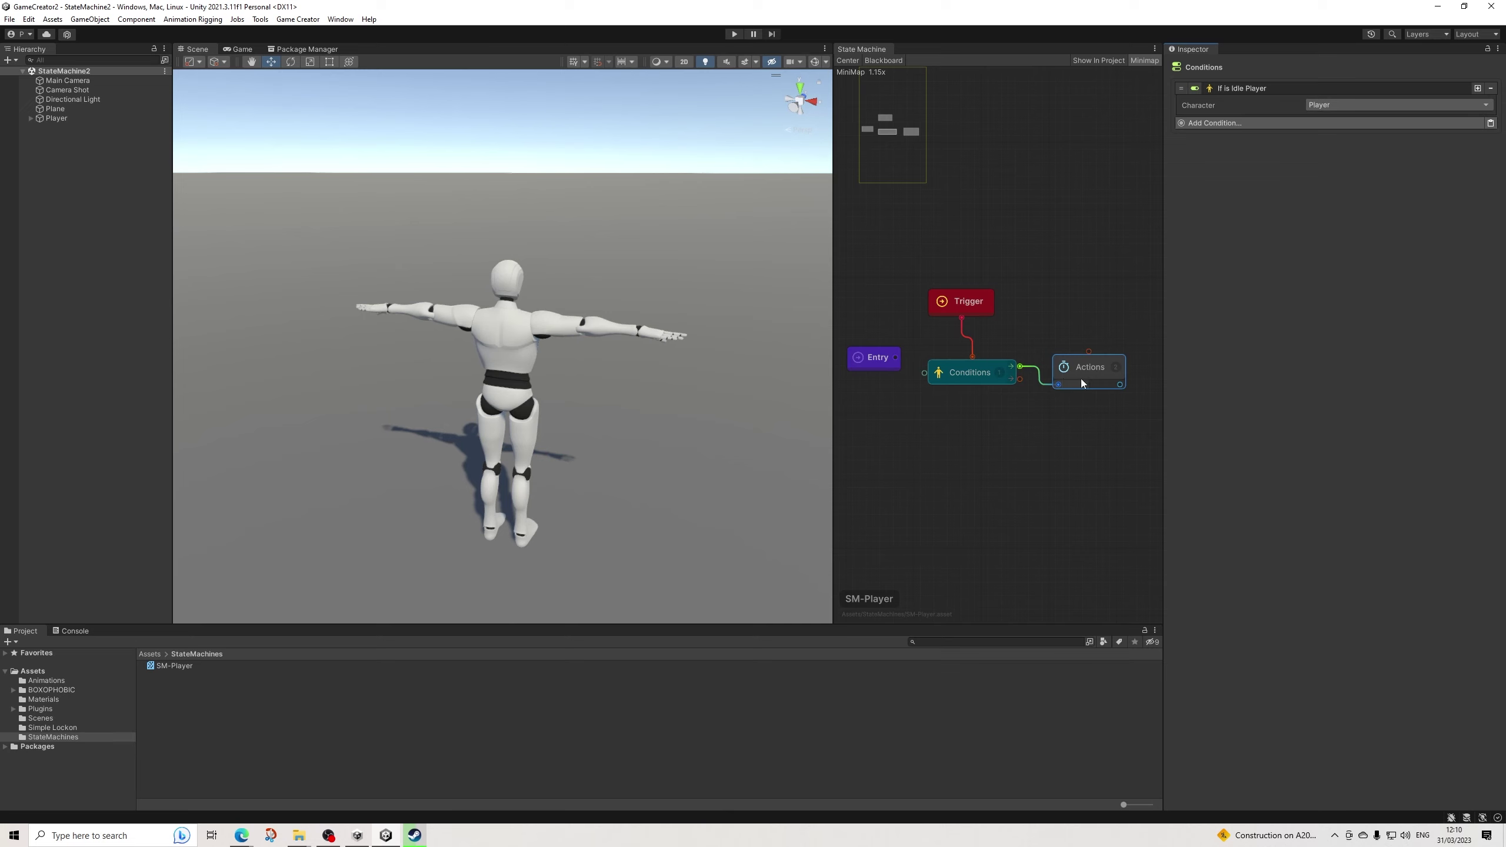
click(28, 19)
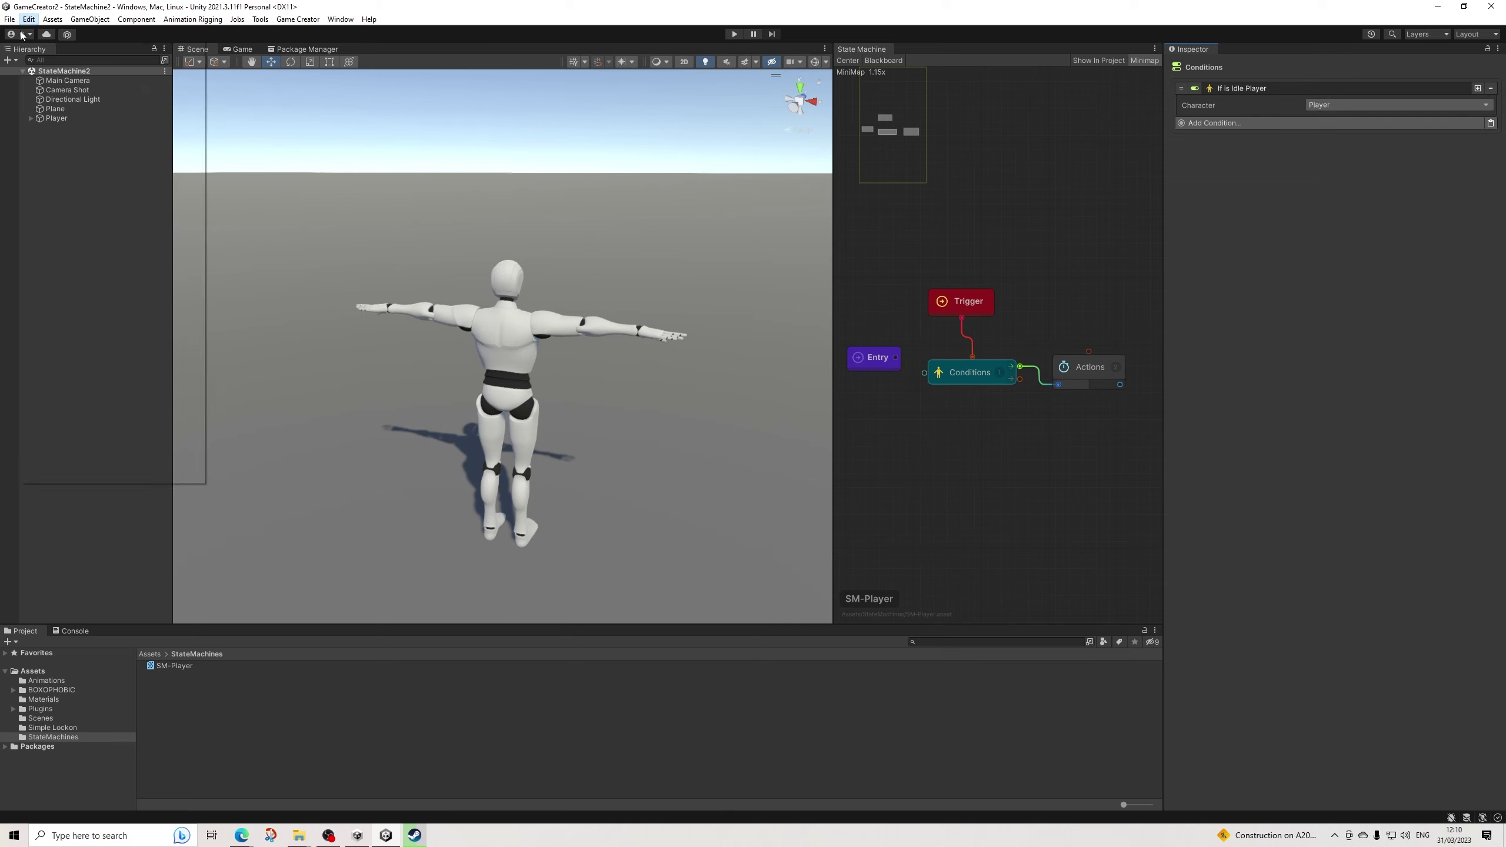
mouse_move(10, 19)
click(30, 78)
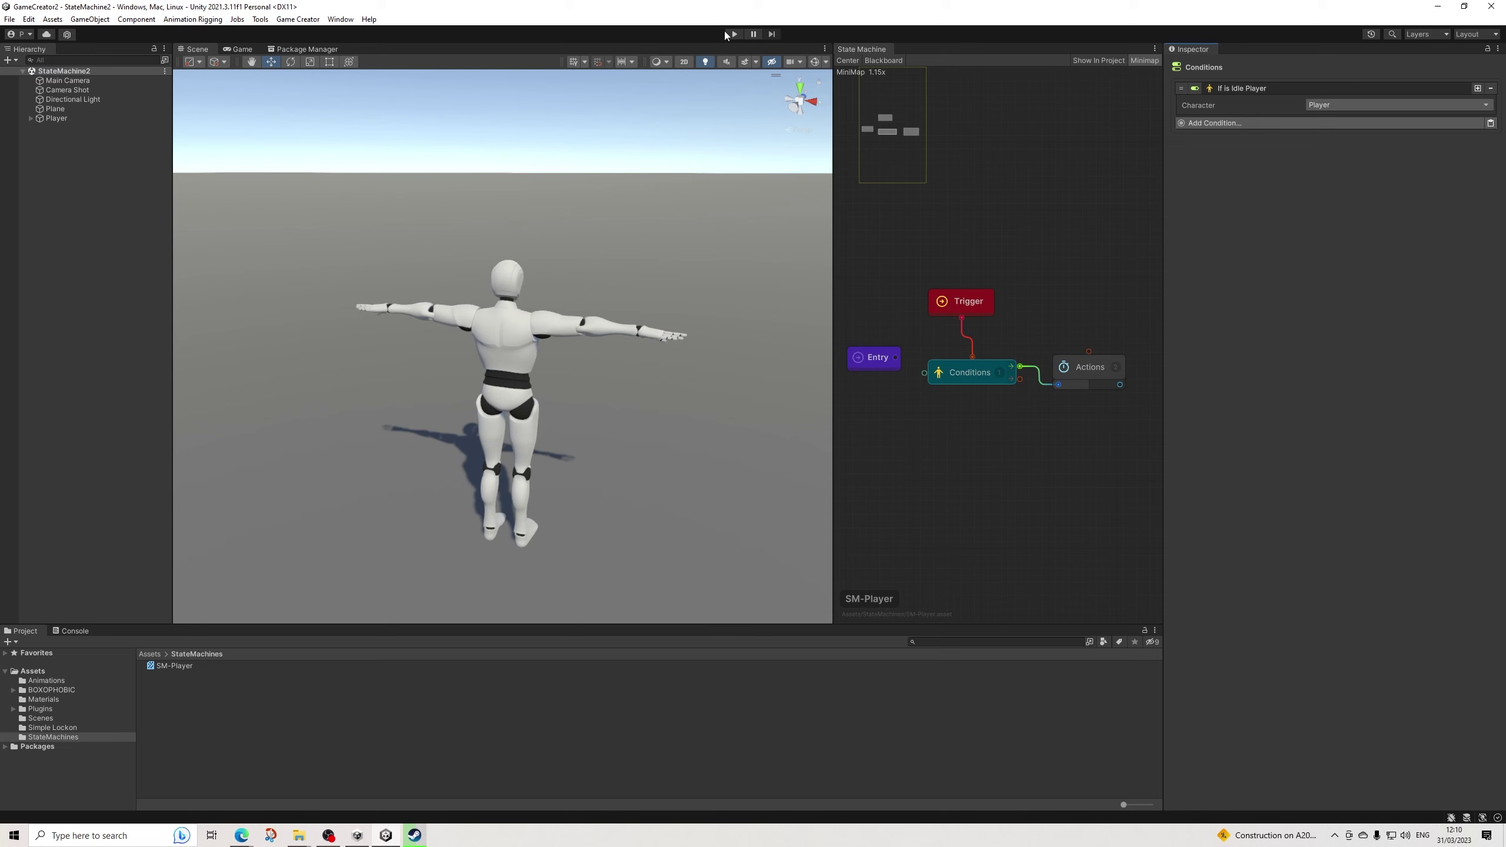
Run play mode to test the idle-gated jump, then stop it.
click(736, 33)
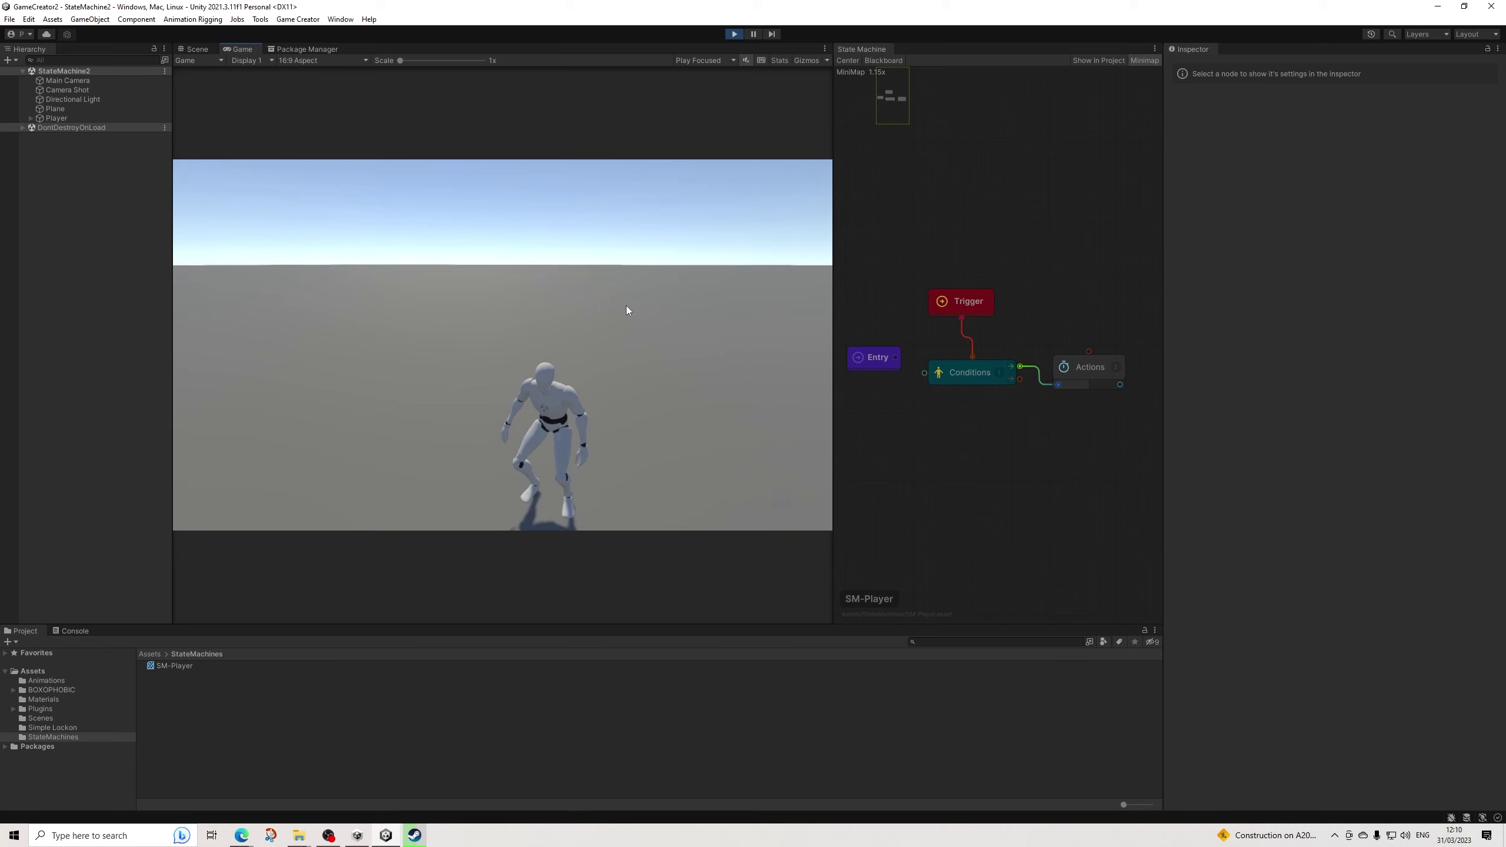
click(736, 30)
right_click(1052, 296)
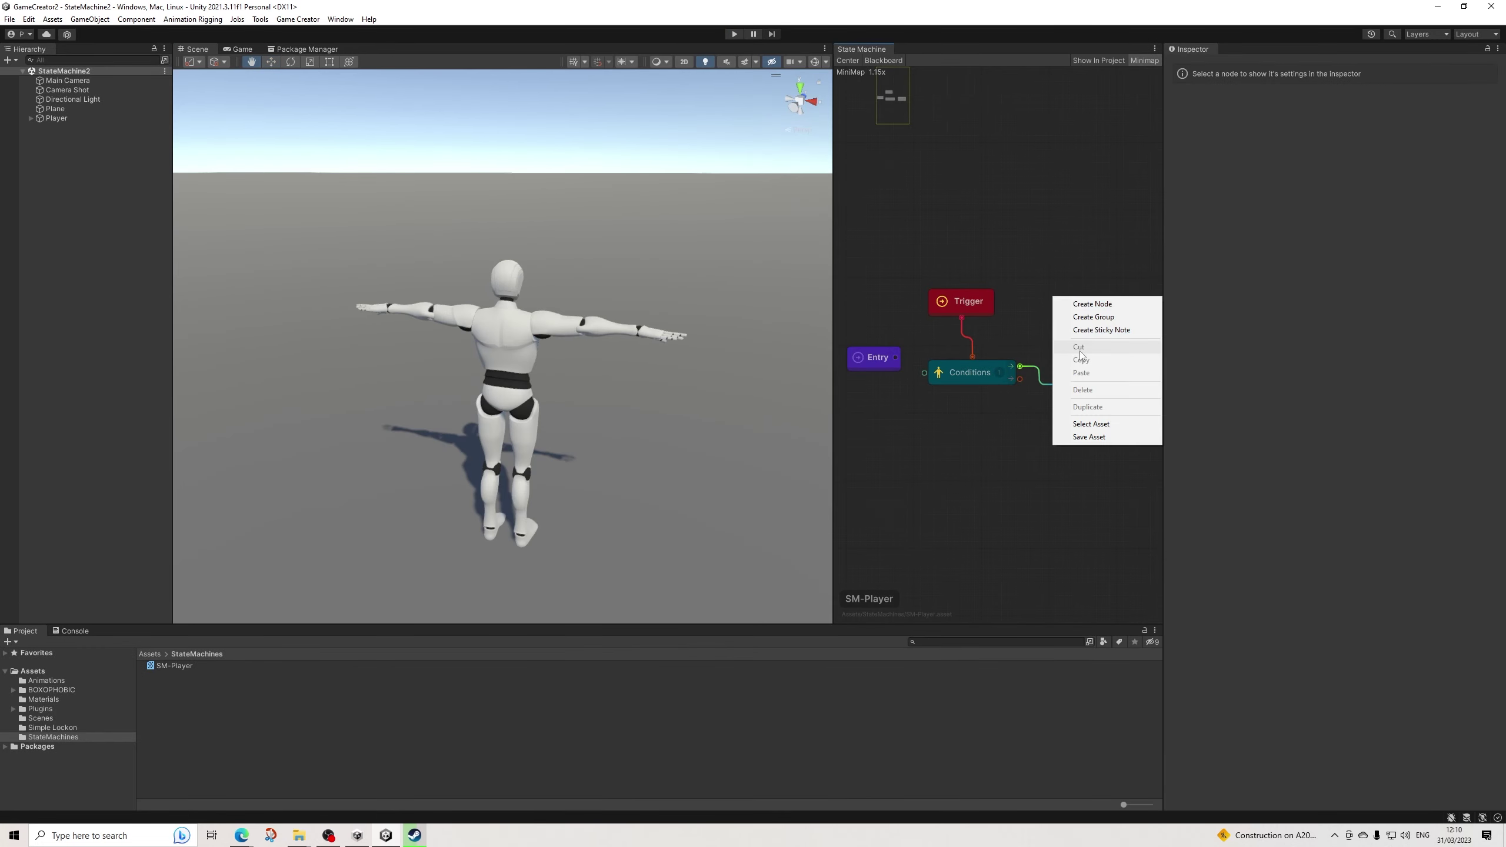
Add a second Trigger node beside the first one.
click(1066, 304)
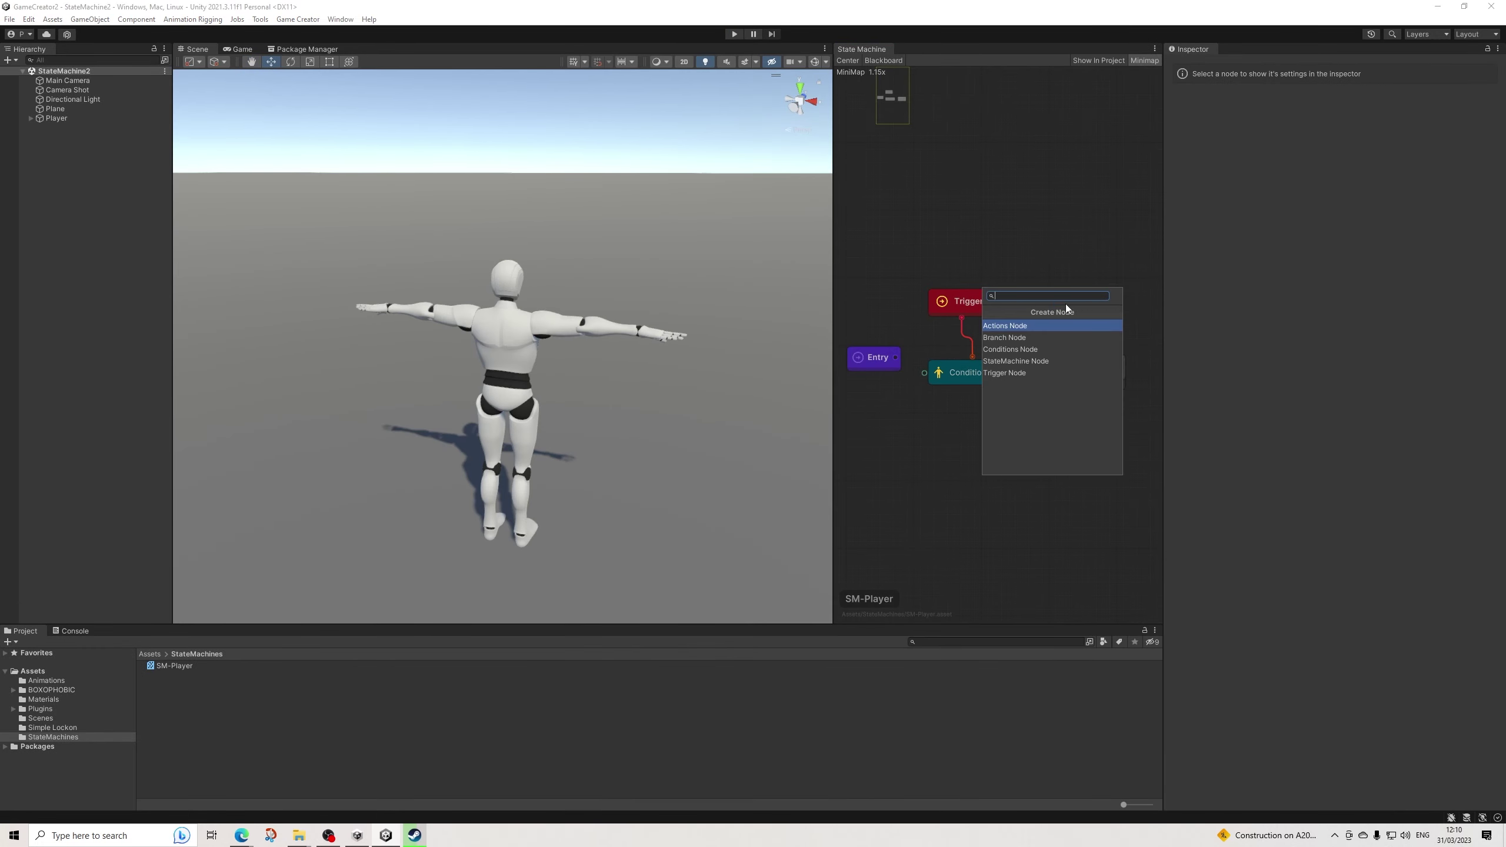
click(1009, 373)
drag(1090, 325, 1089, 293)
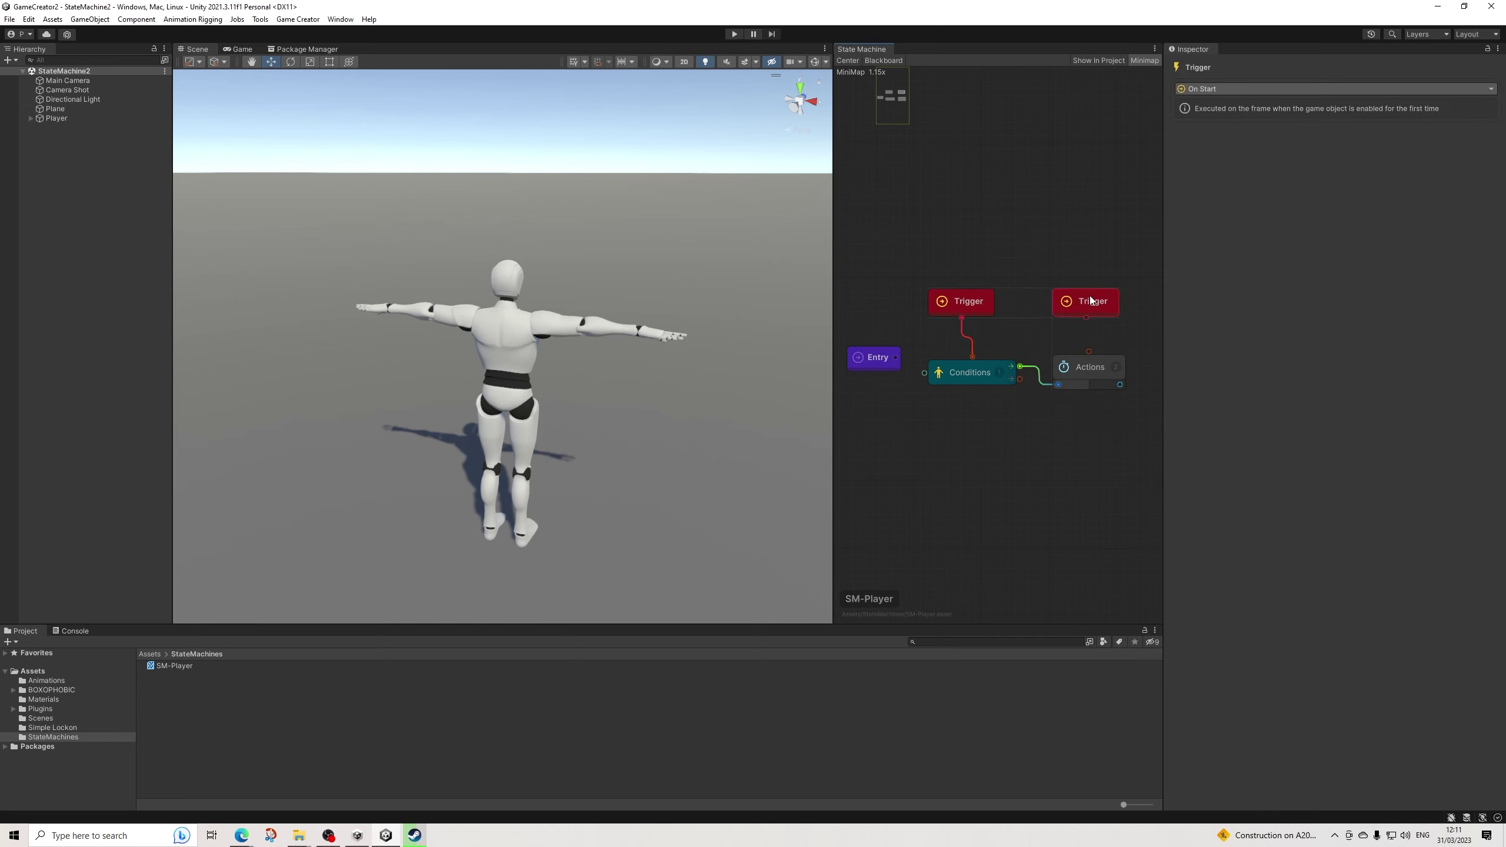
Set it to fire On Input Button on a Space keyboard press and wire it into Conditions.
click(1228, 89)
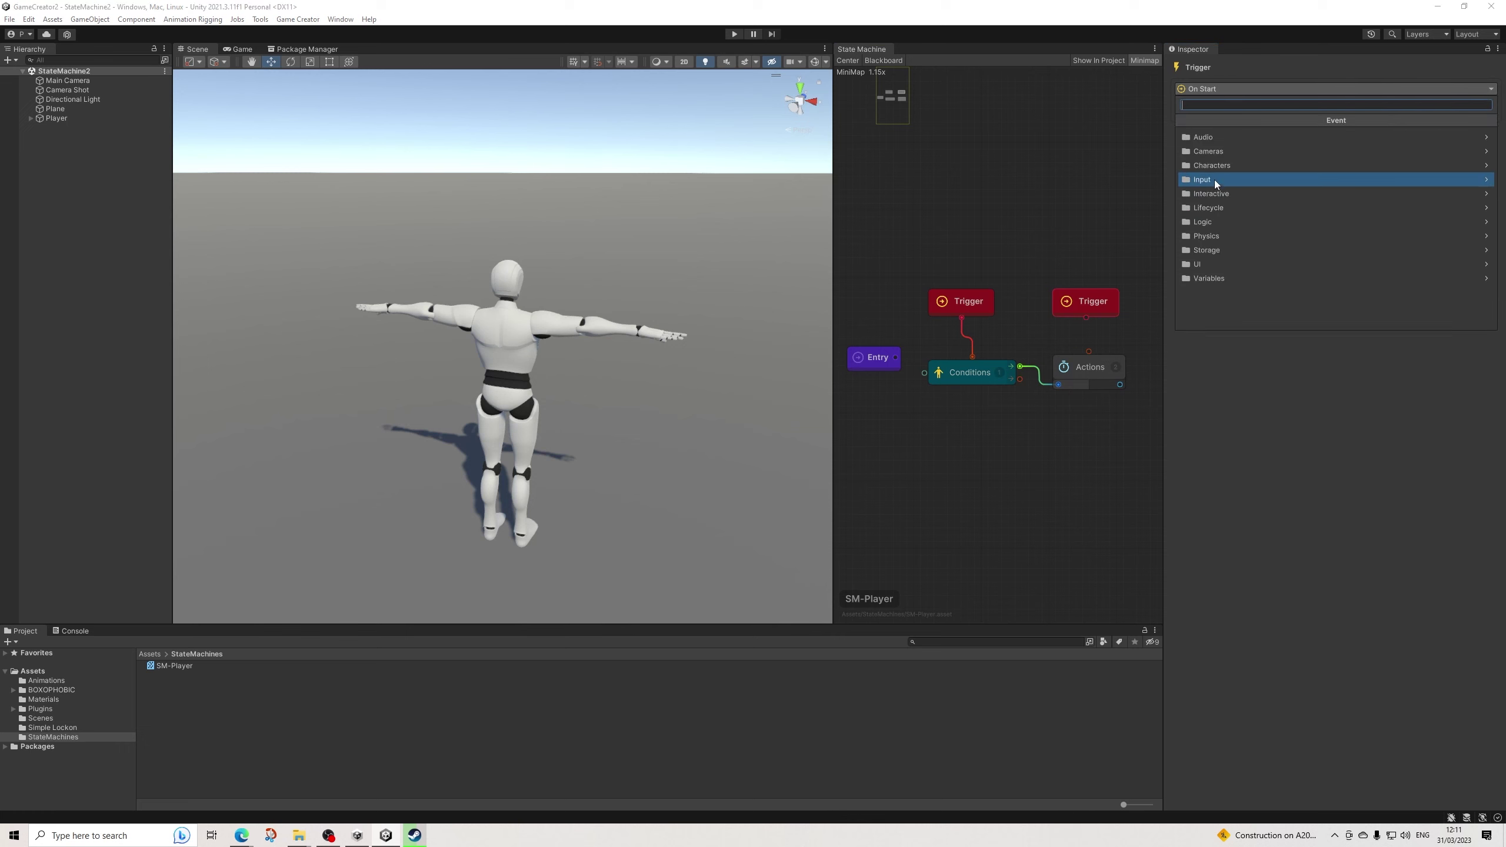
click(1209, 181)
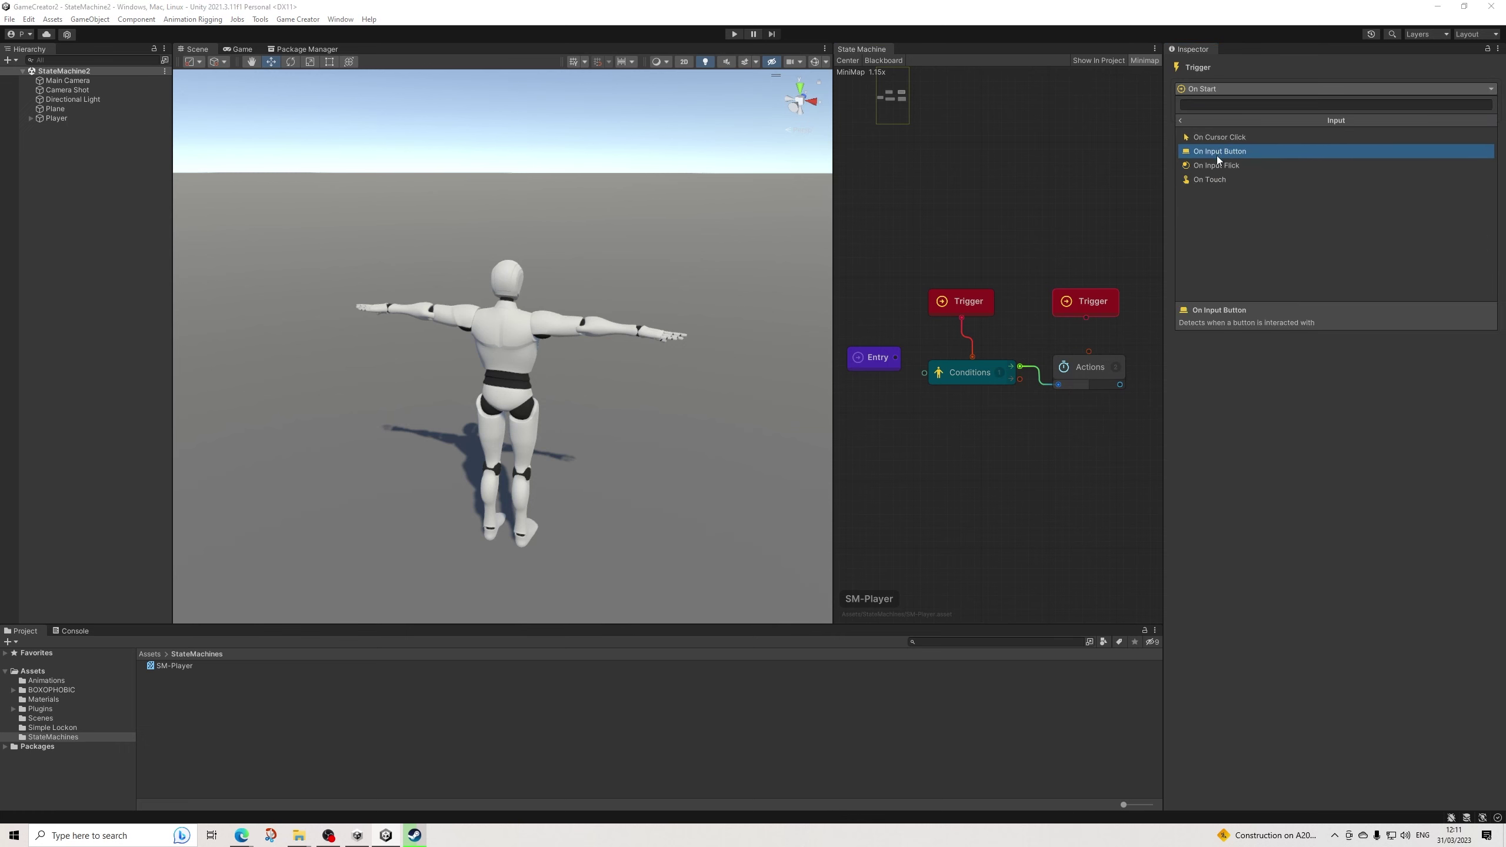
click(1226, 155)
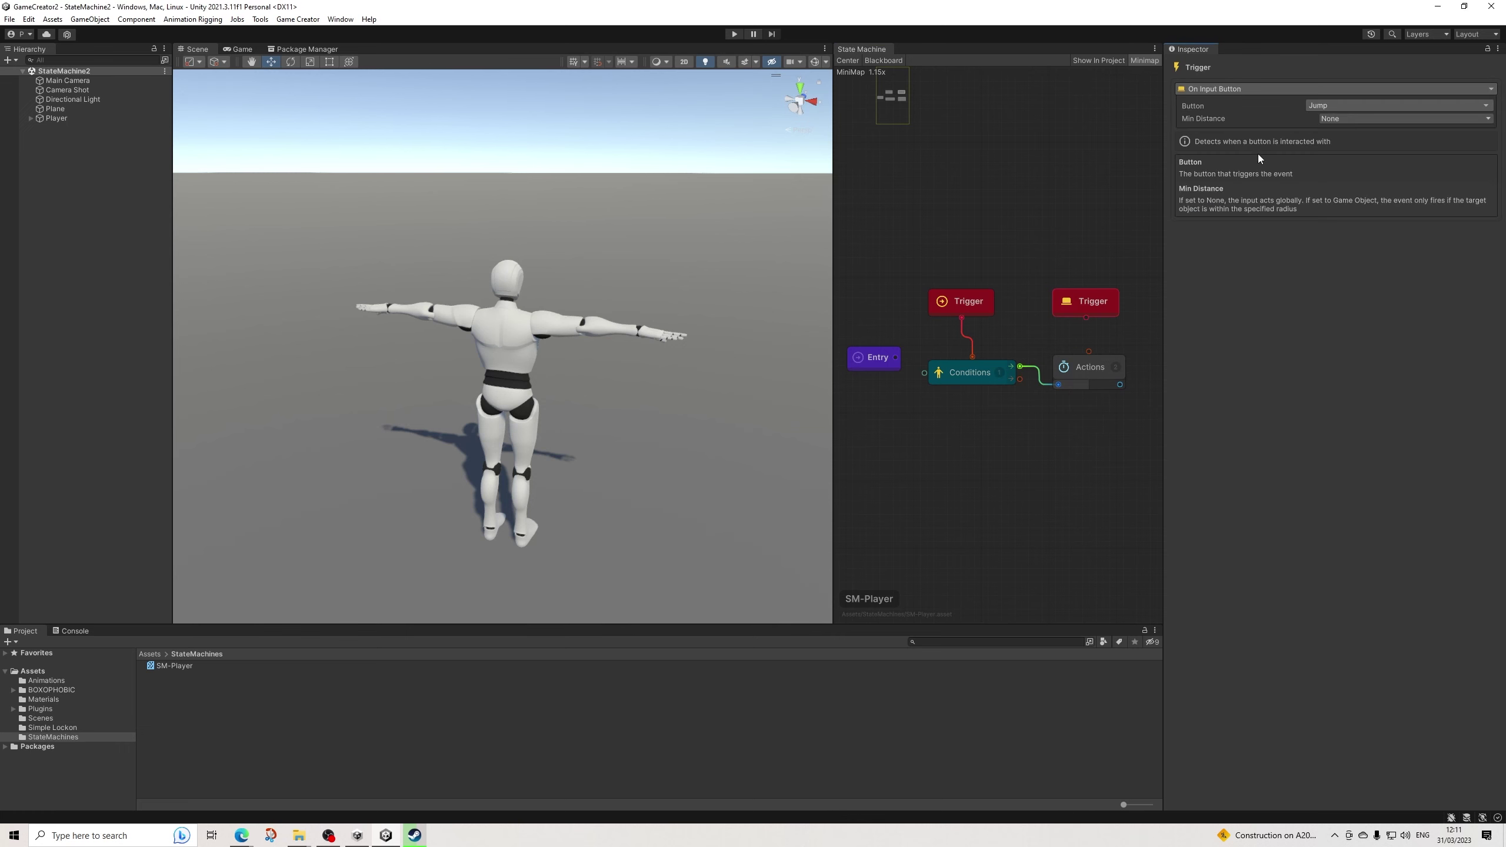
click(1317, 107)
click(1336, 209)
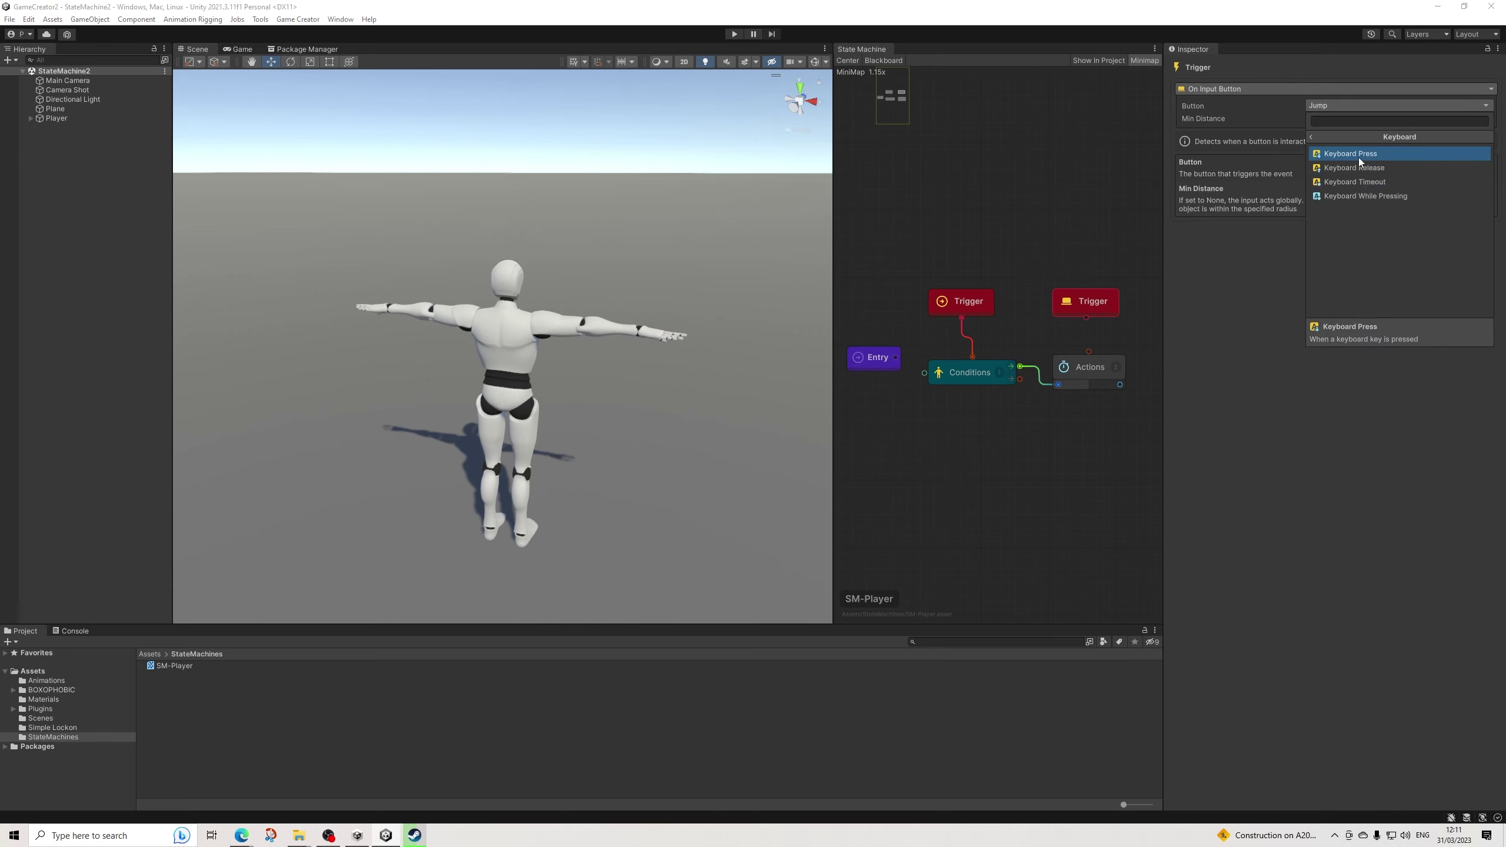
click(1357, 159)
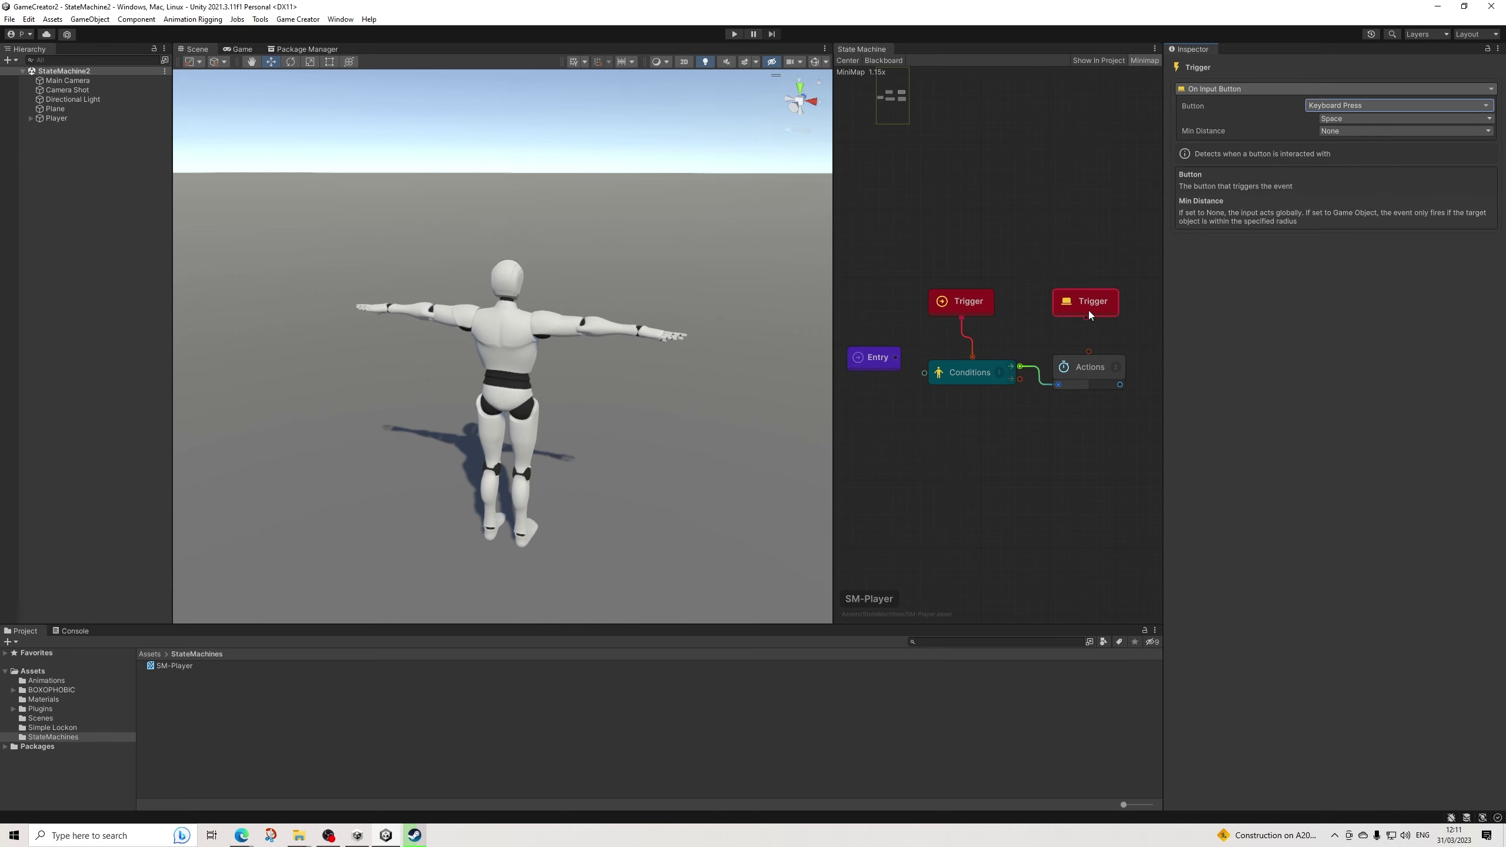
drag(1085, 319, 975, 360)
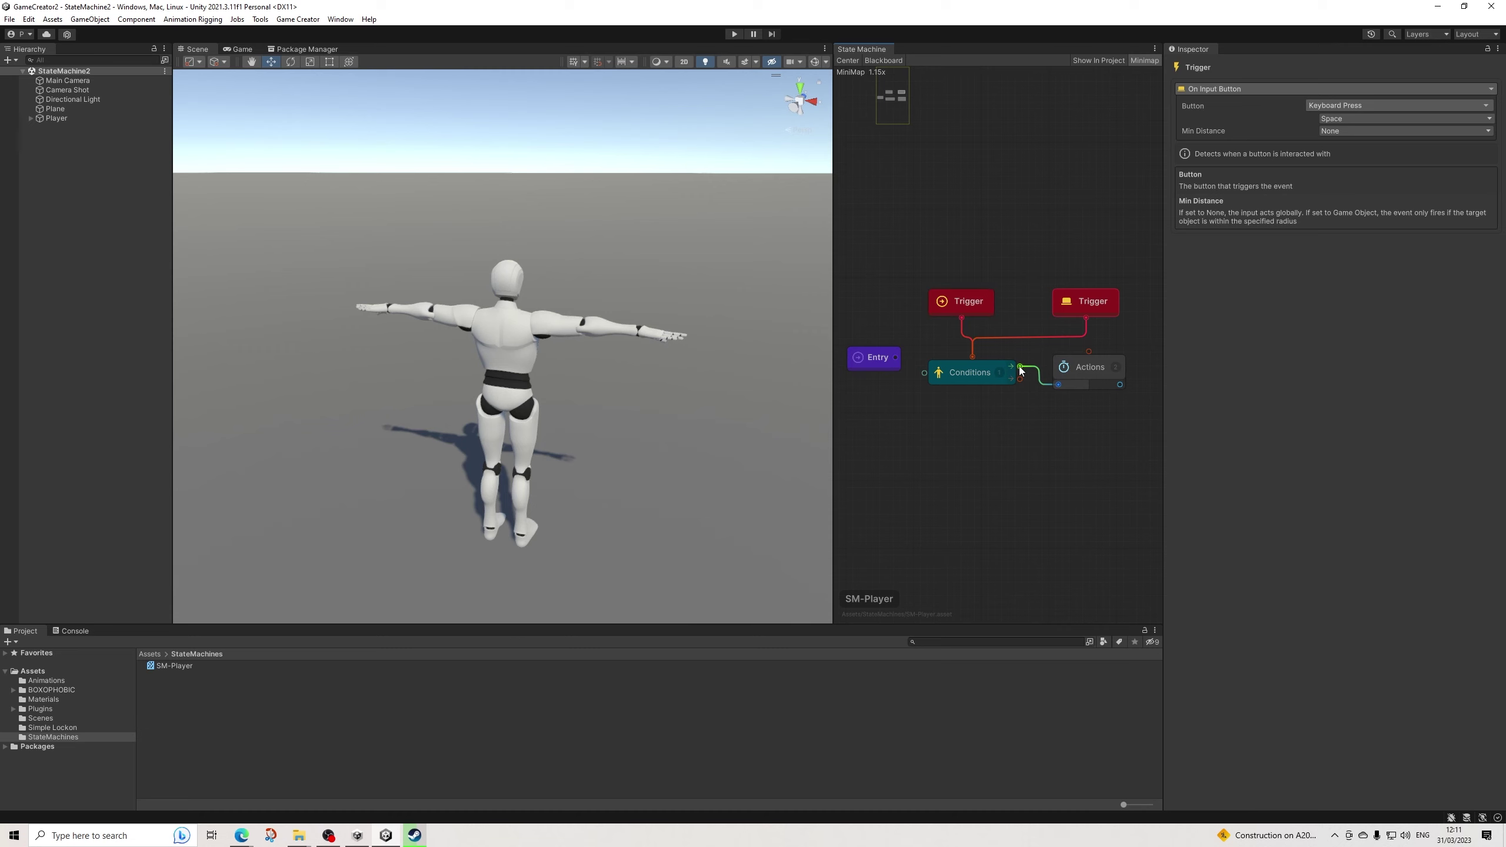
click(1078, 375)
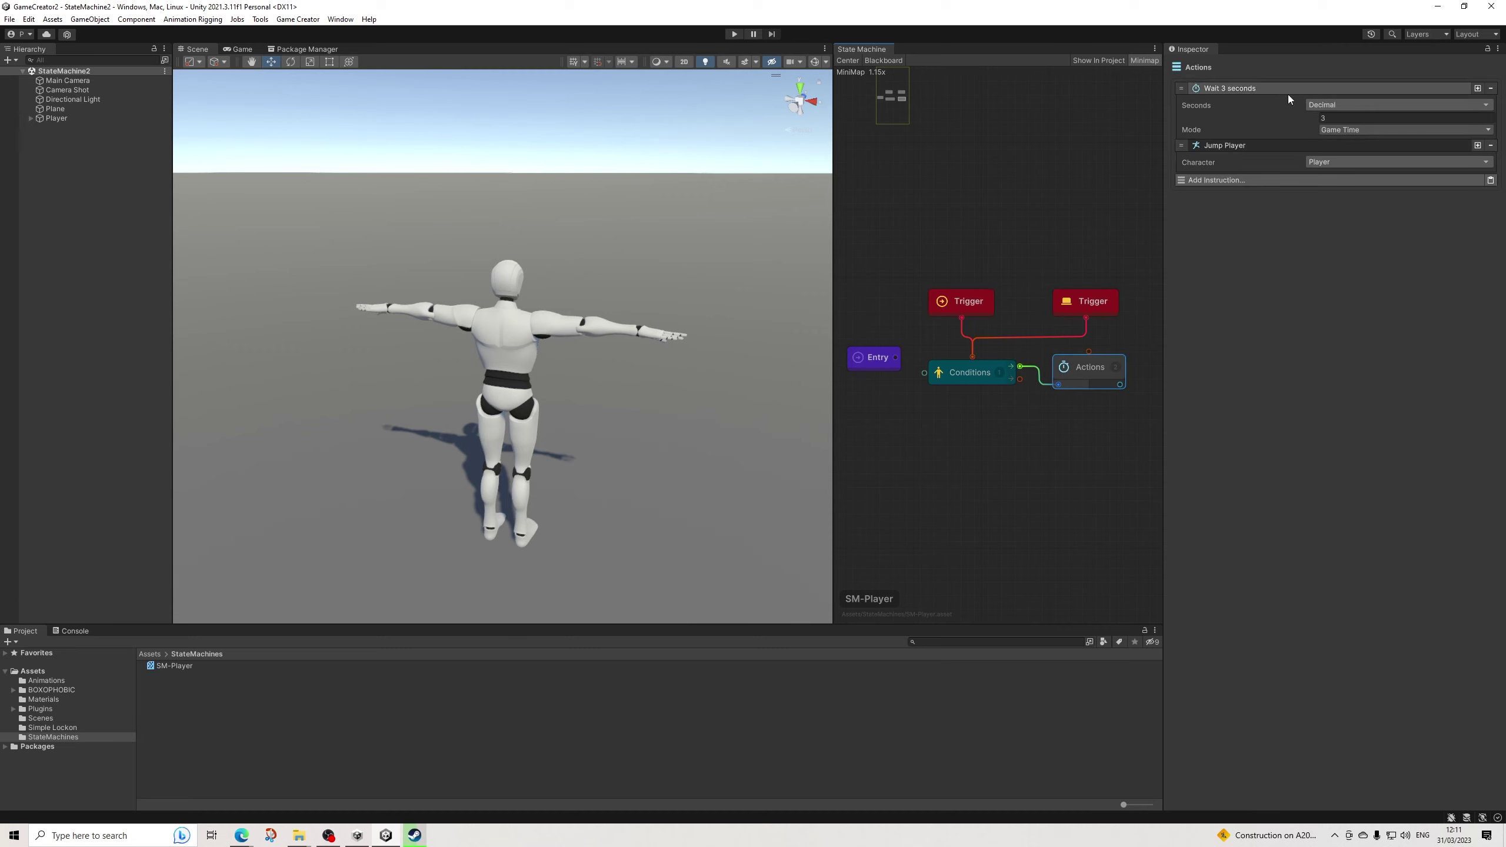
In the jump Actions, put Wait 1 frame first and copy out the 3-second wait.
click(1274, 180)
text(wait)
key(Return)
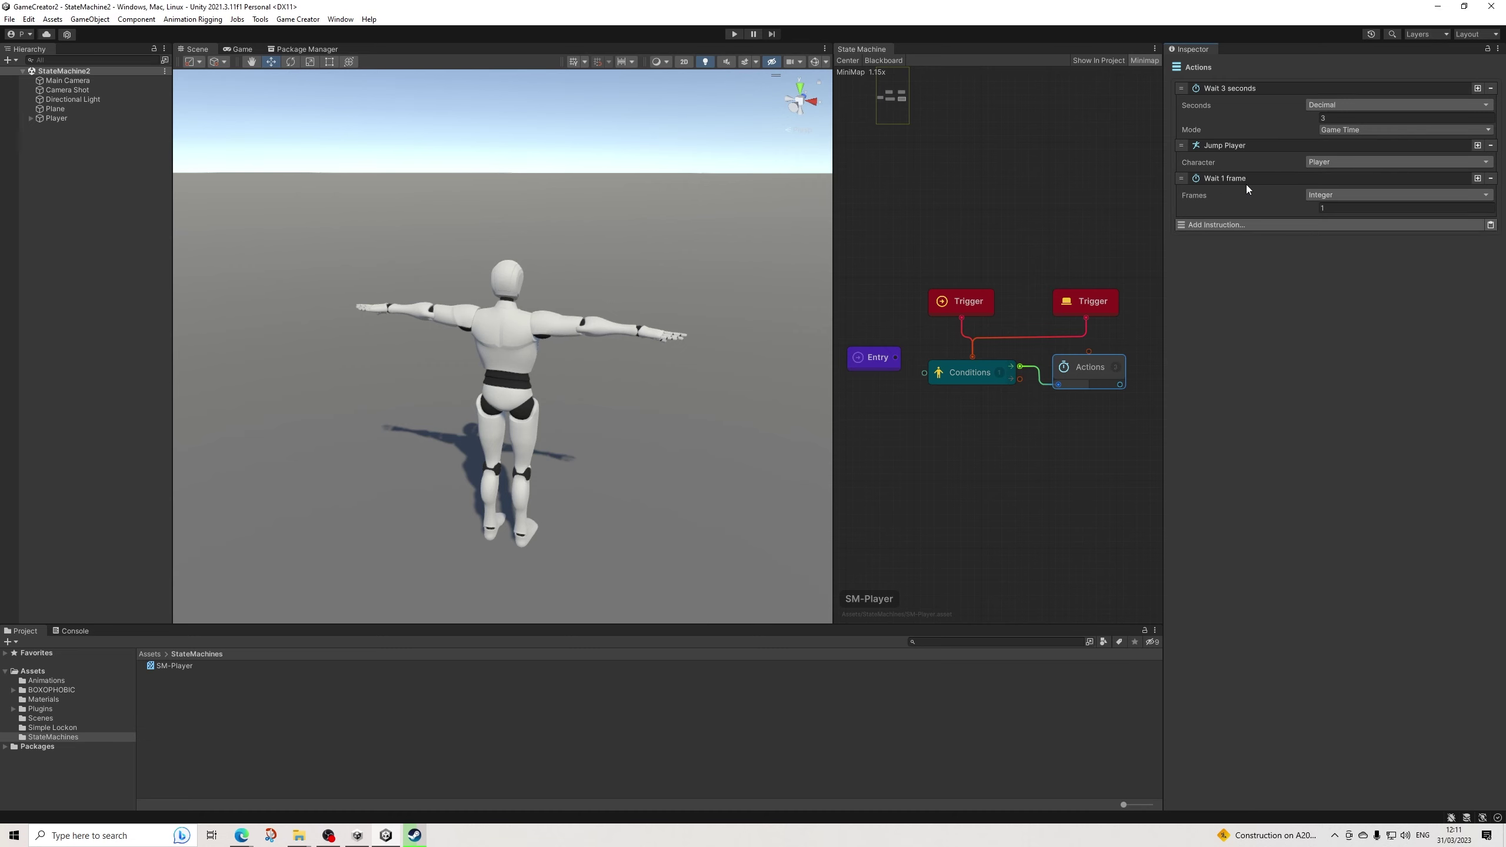
drag(1190, 180, 1190, 107)
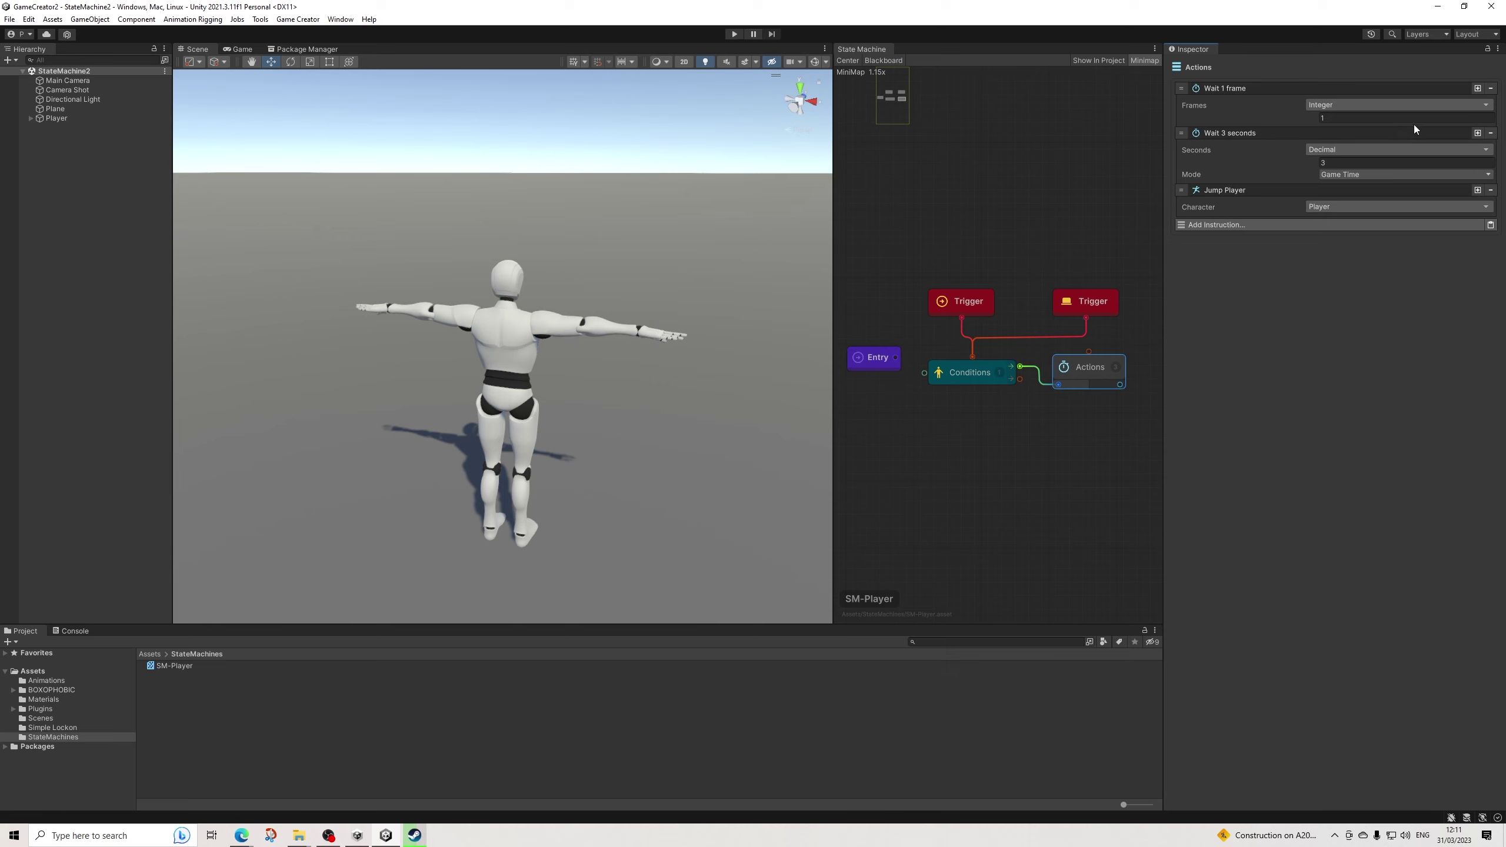
right_click(1426, 135)
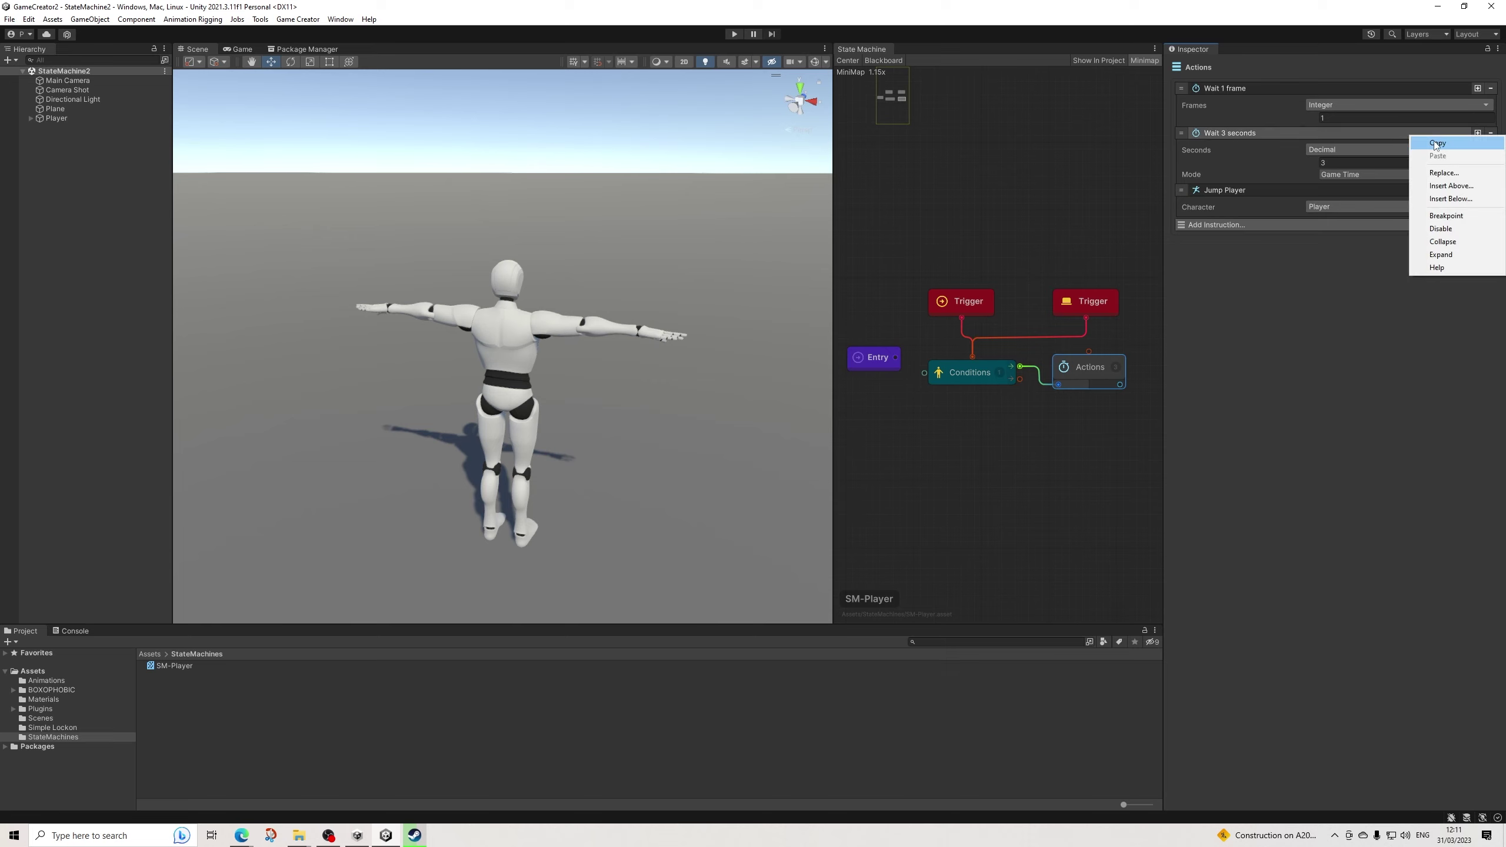
click(1494, 138)
click(1491, 134)
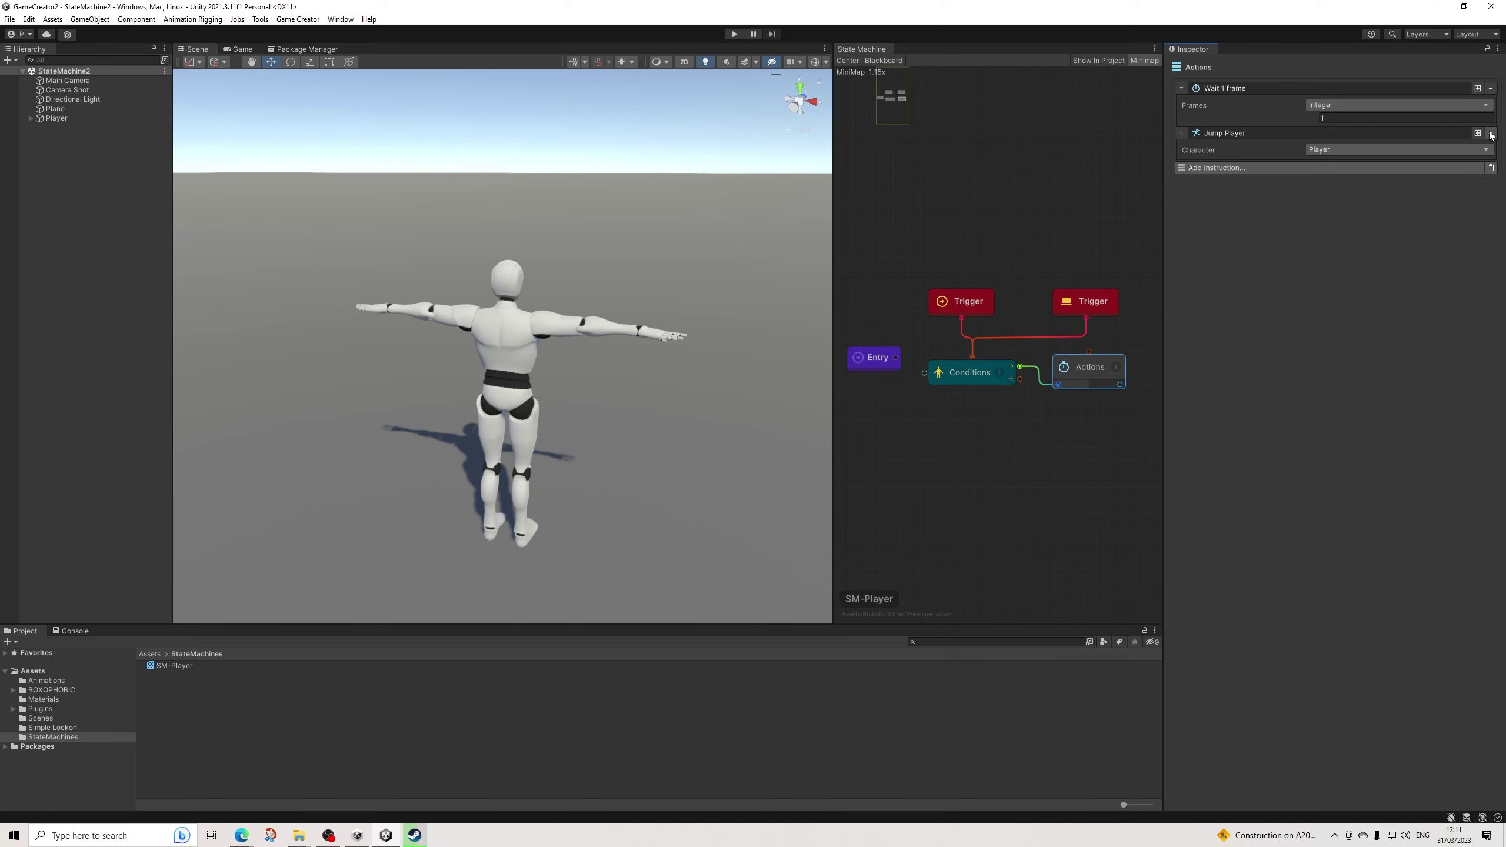
Add an Actions node after the On Start Trigger holding the pasted 3-second wait.
click(959, 327)
click(936, 340)
drag(960, 320, 937, 334)
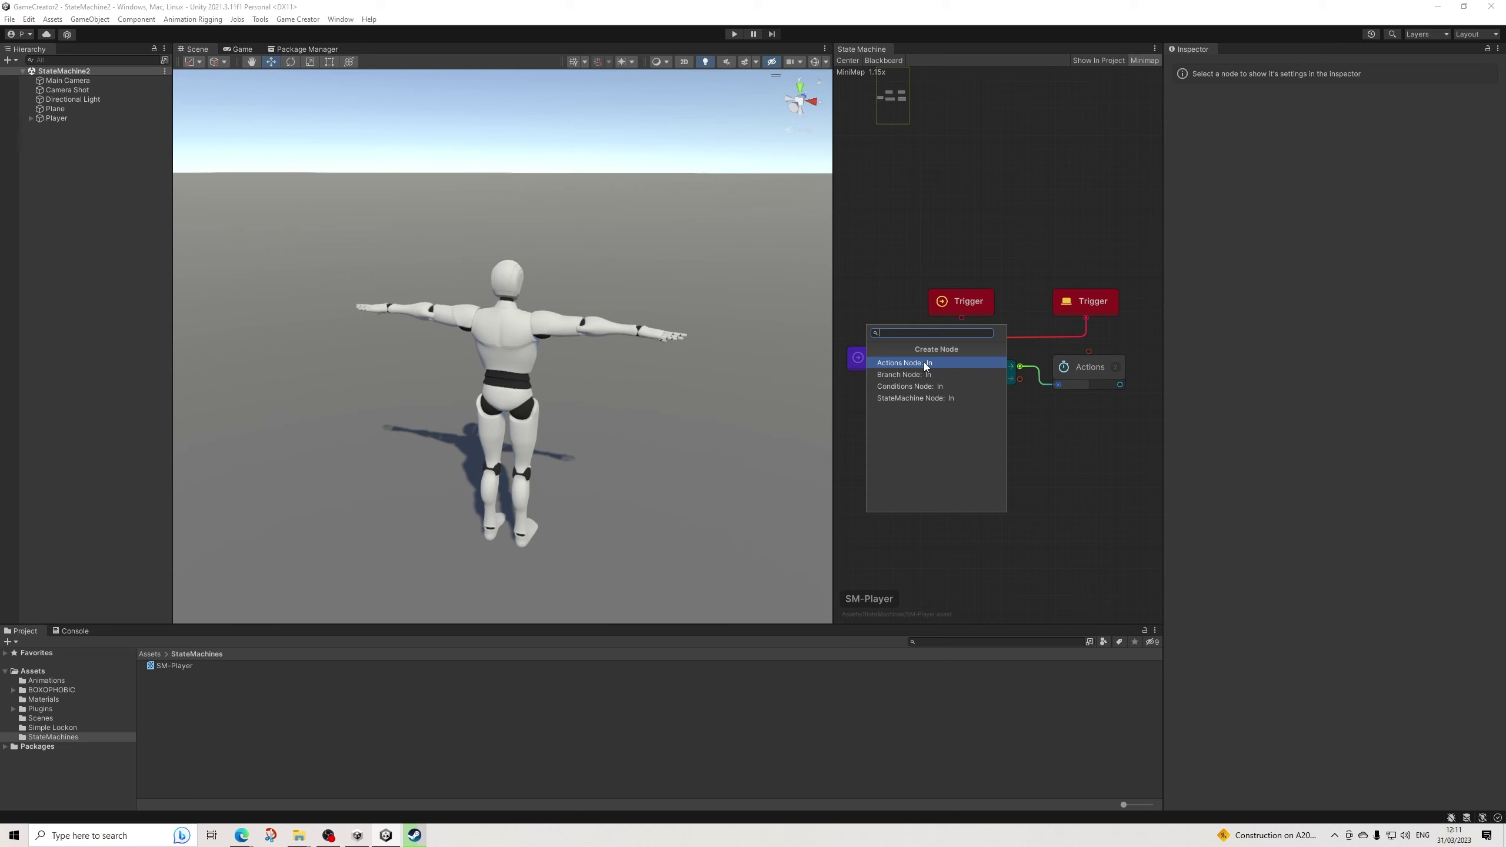
click(923, 363)
click(986, 340)
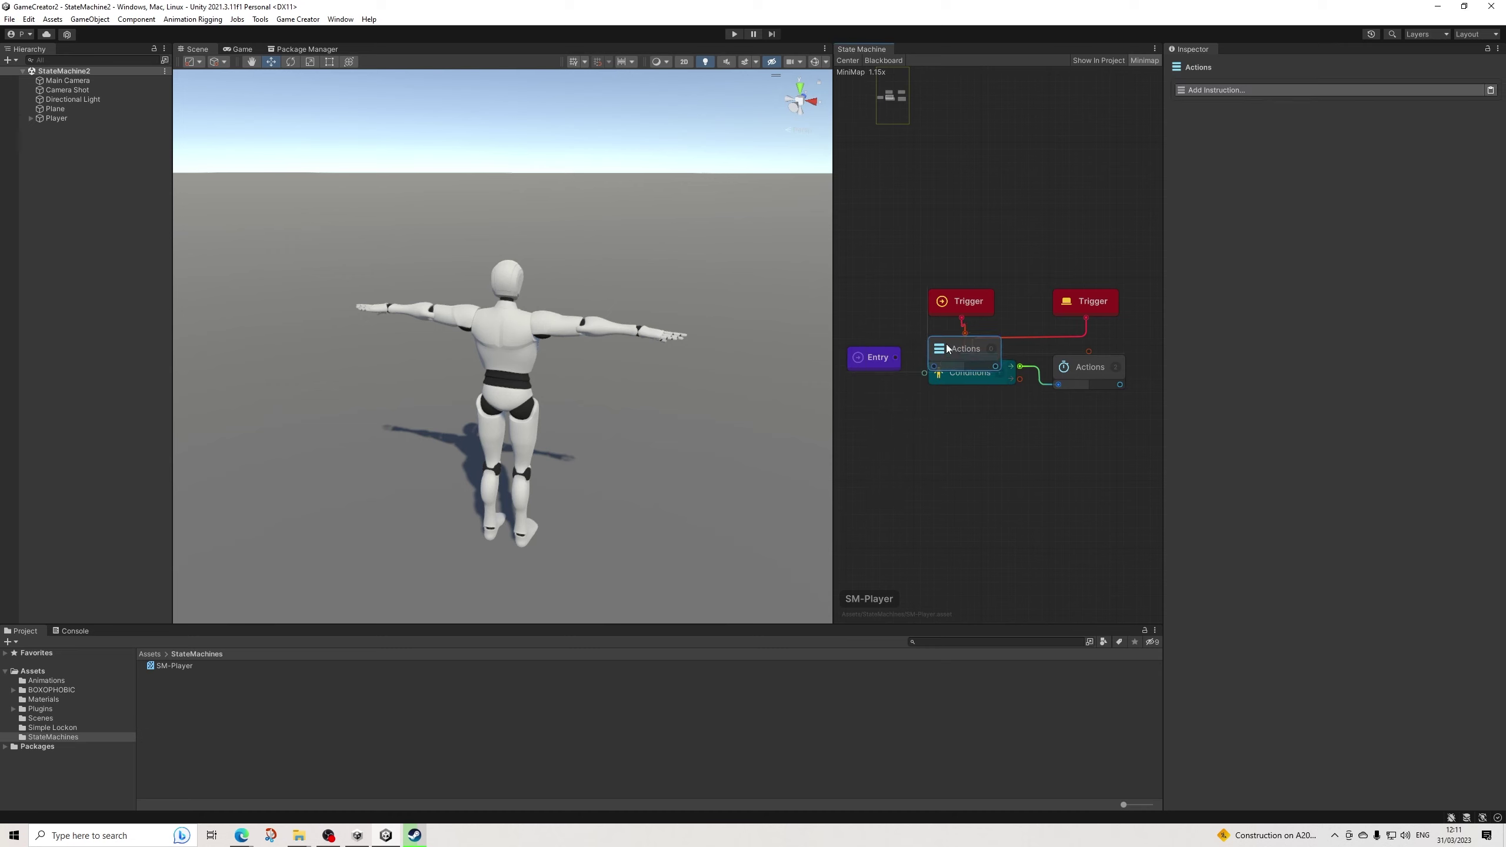
click(1489, 89)
Arrange the On Start Trigger and its new wait node above Conditions.
drag(978, 302, 976, 249)
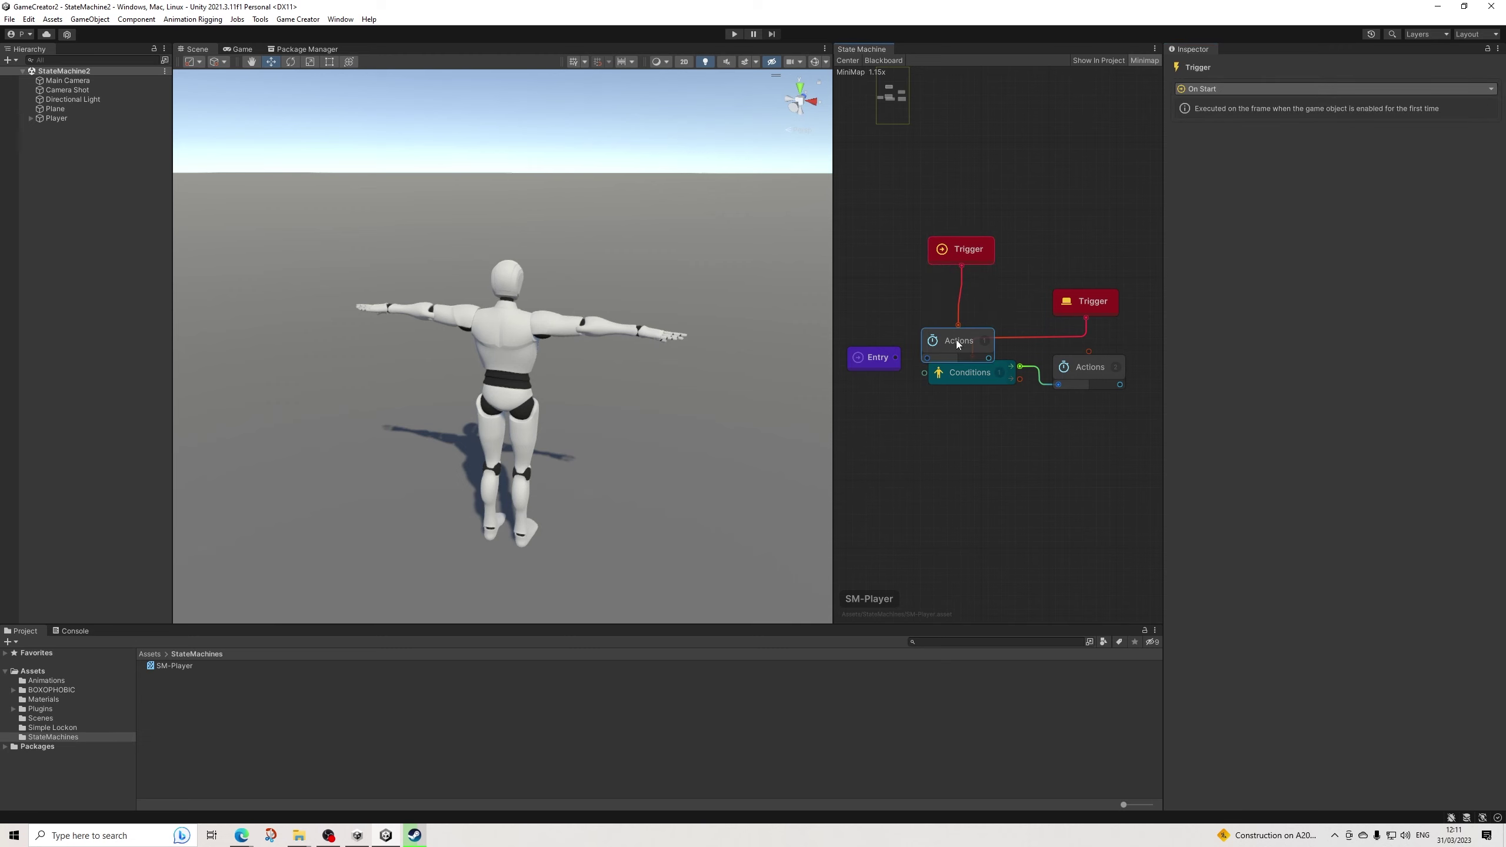
drag(958, 345, 978, 392)
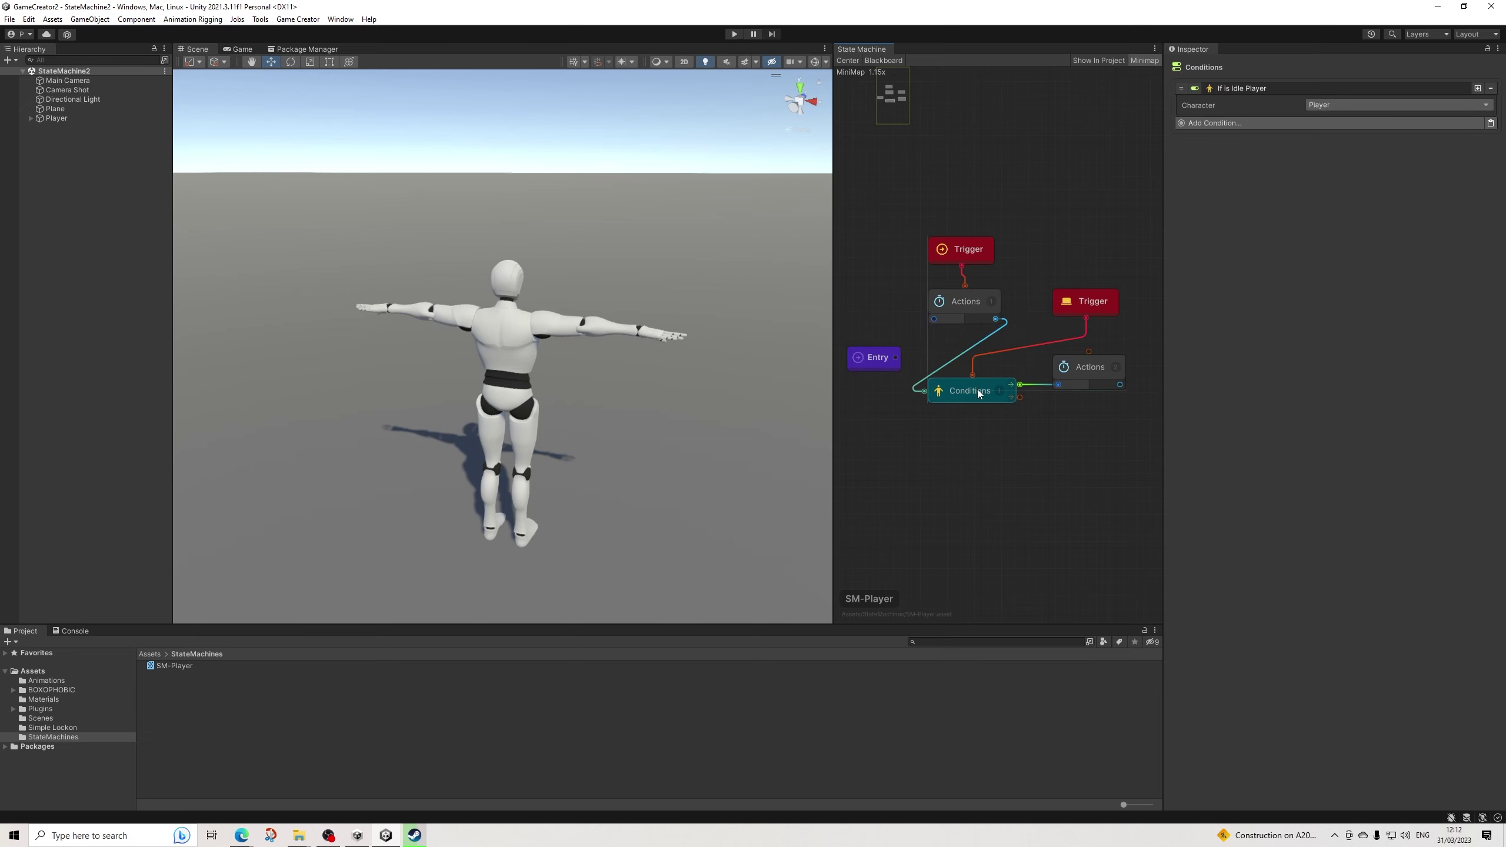
middle_drag(1086, 438, 1063, 462)
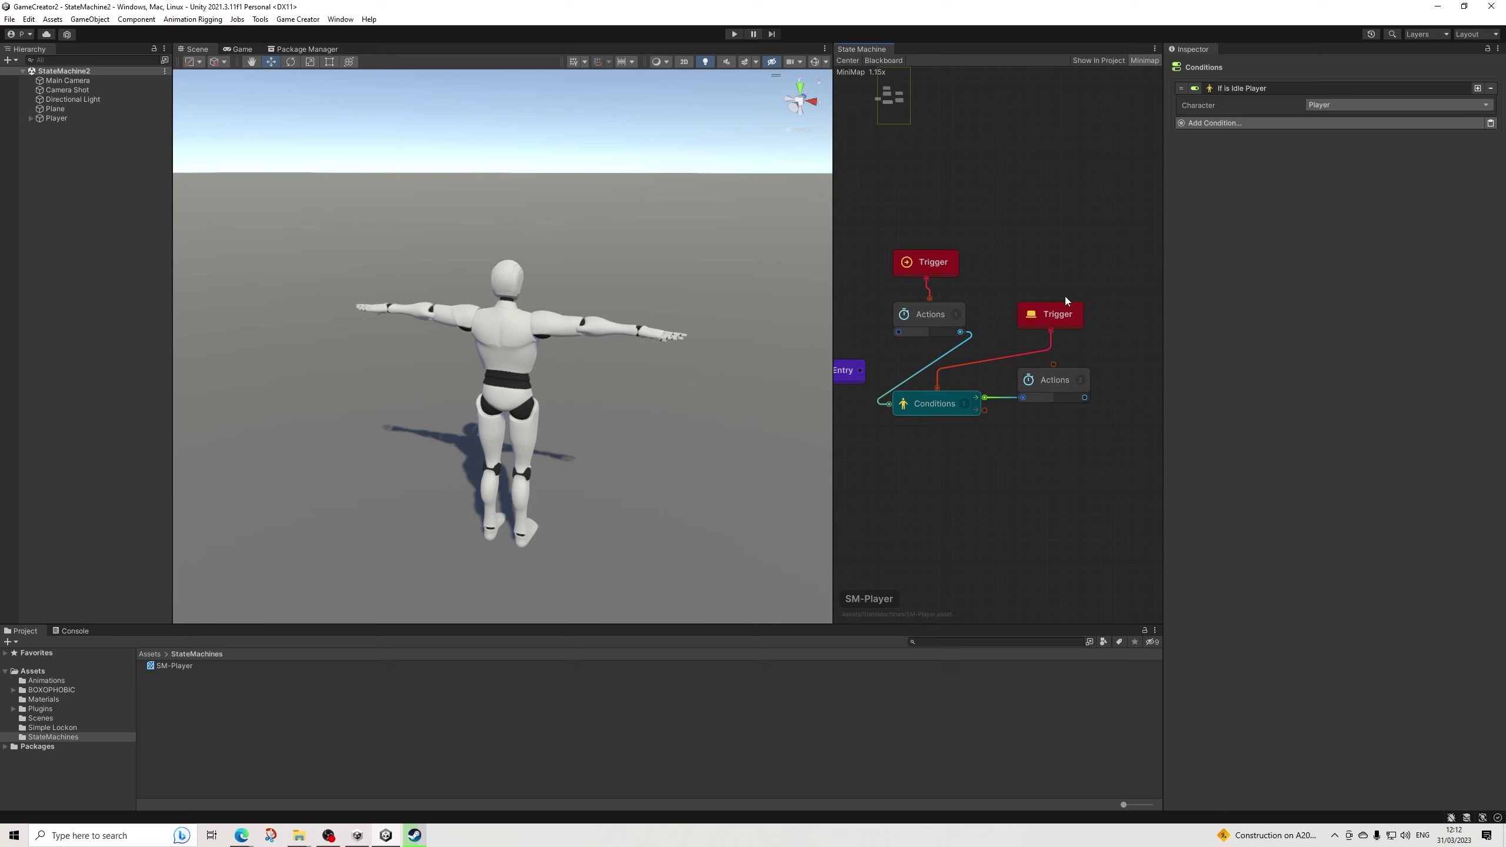
click(10, 19)
click(10, 19)
click(733, 34)
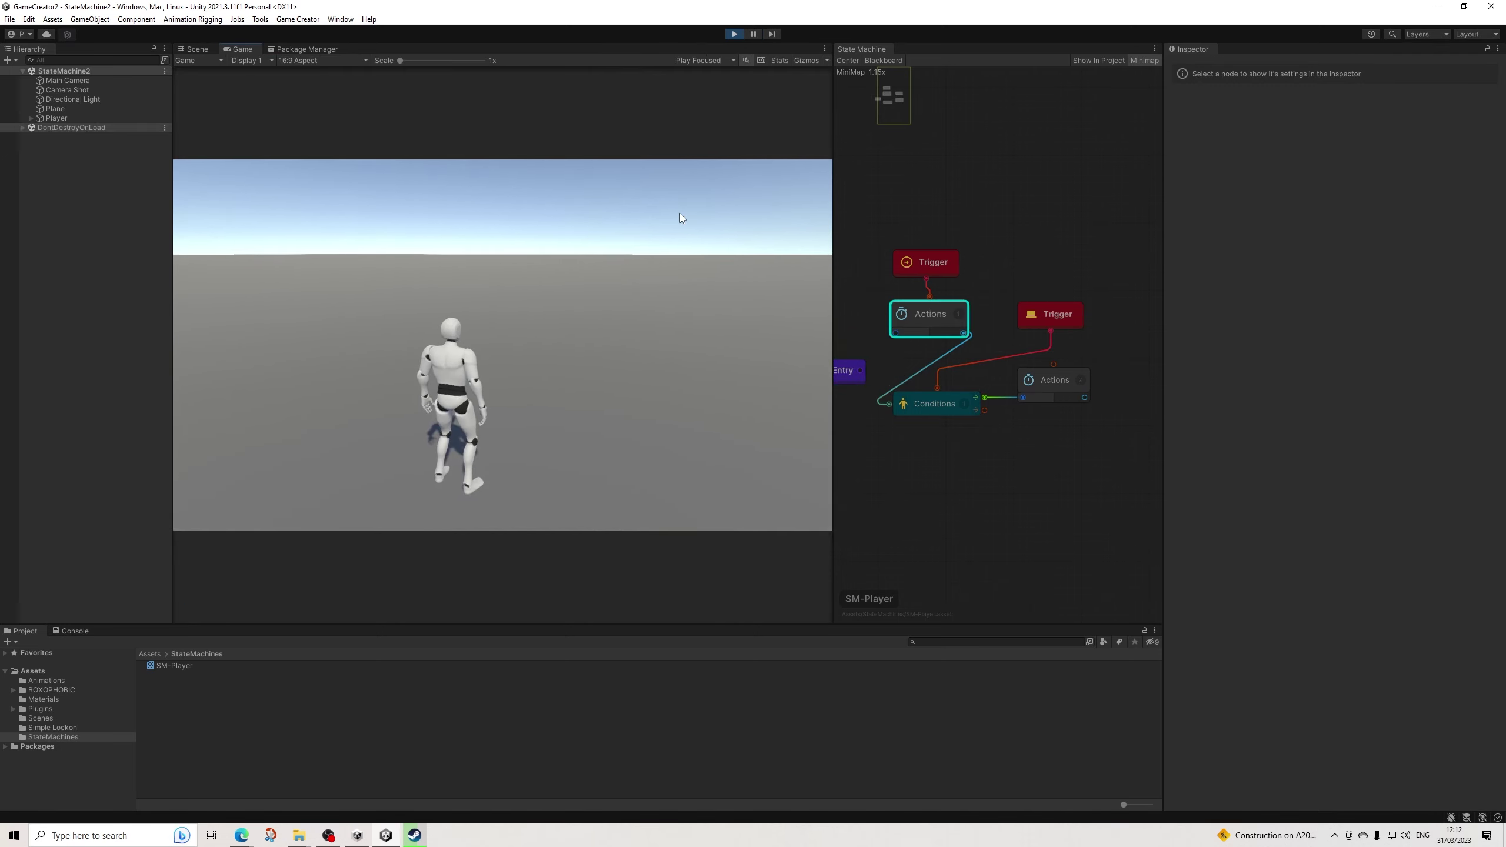
key(space)
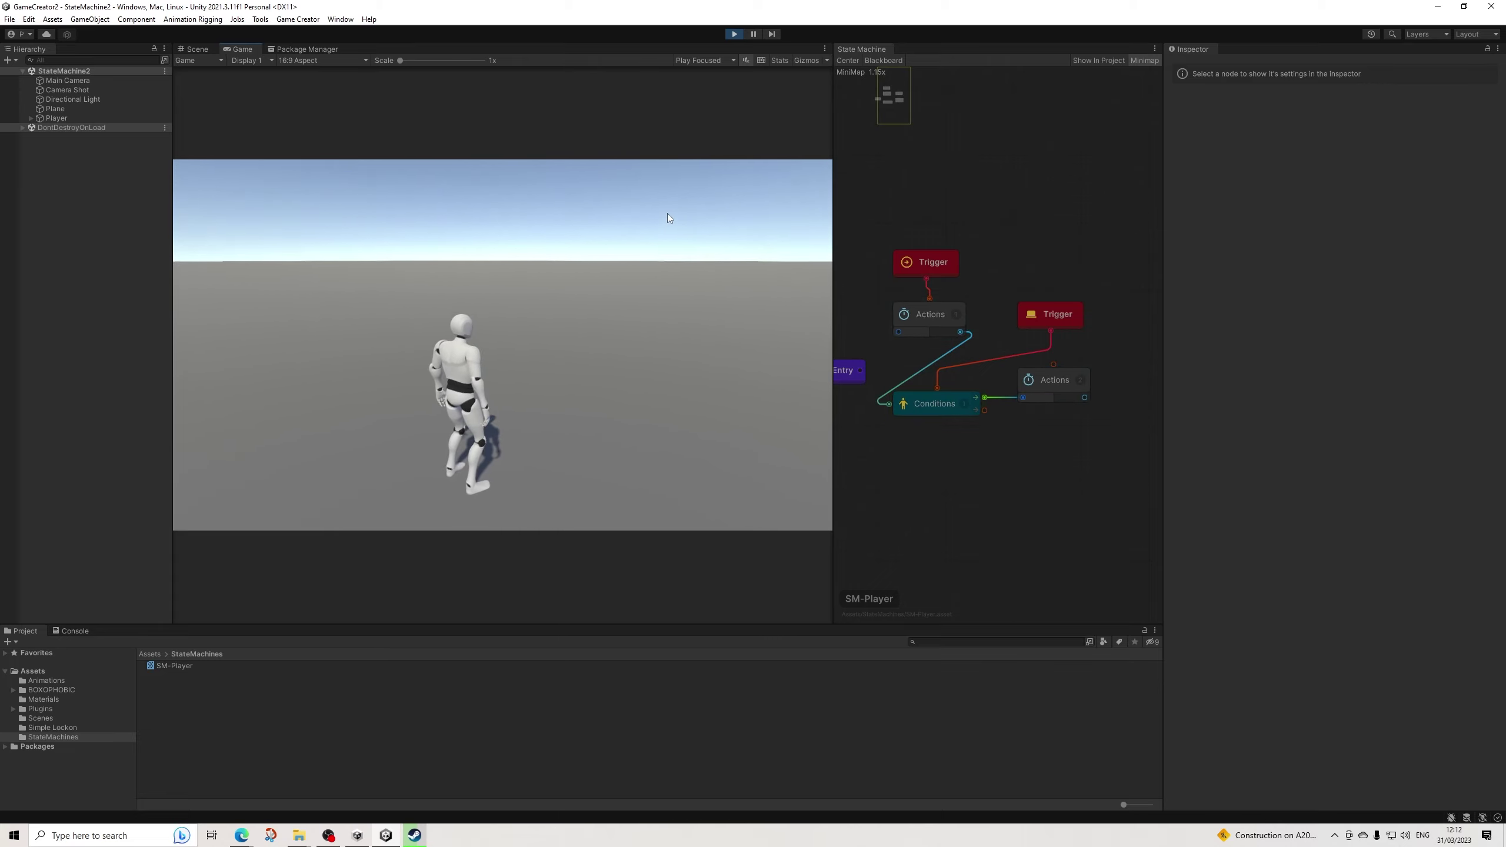
key(space)
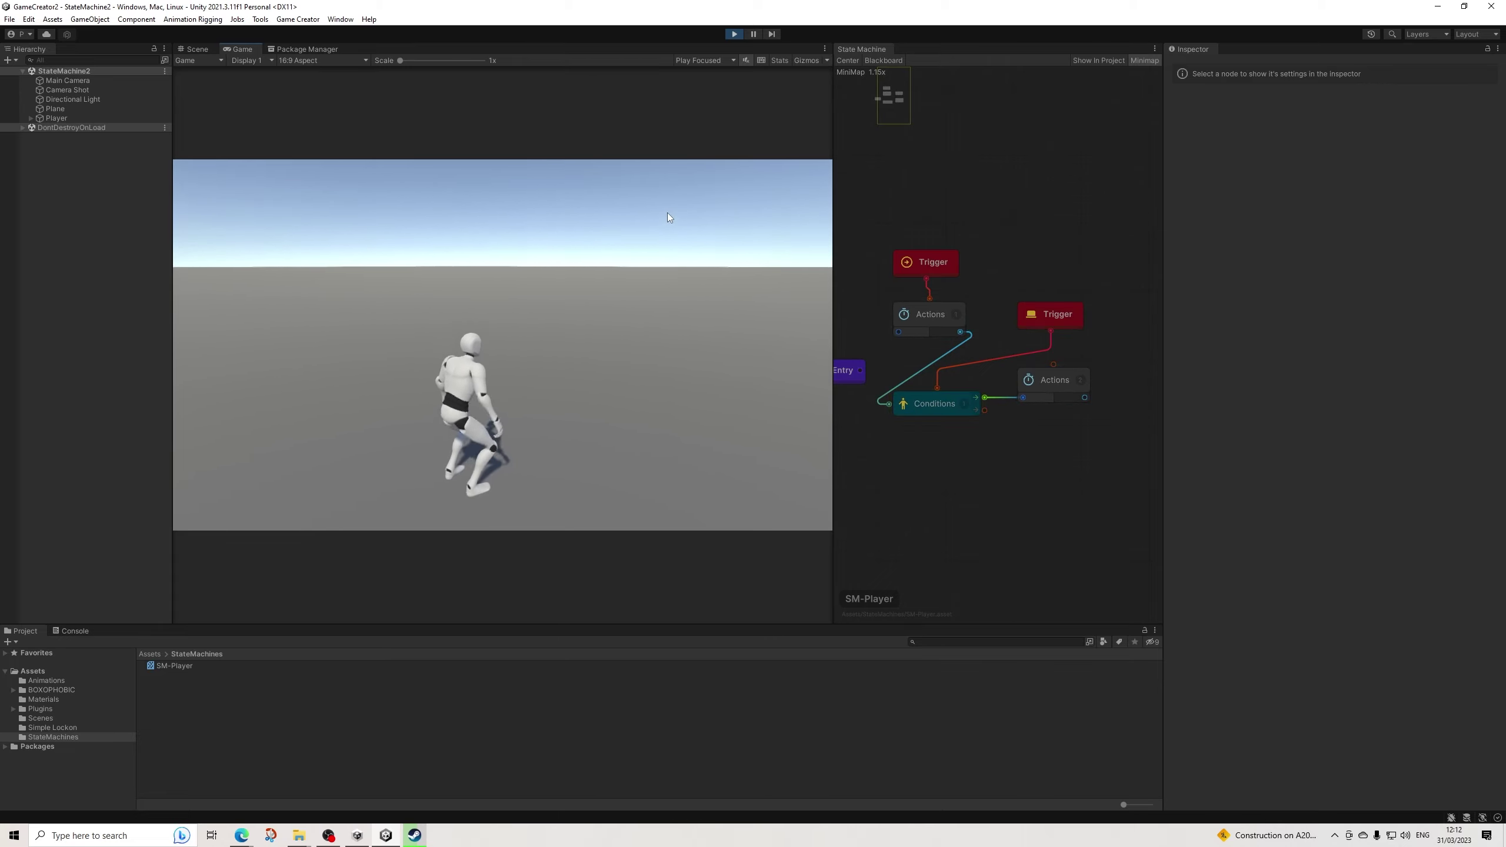
key(space)
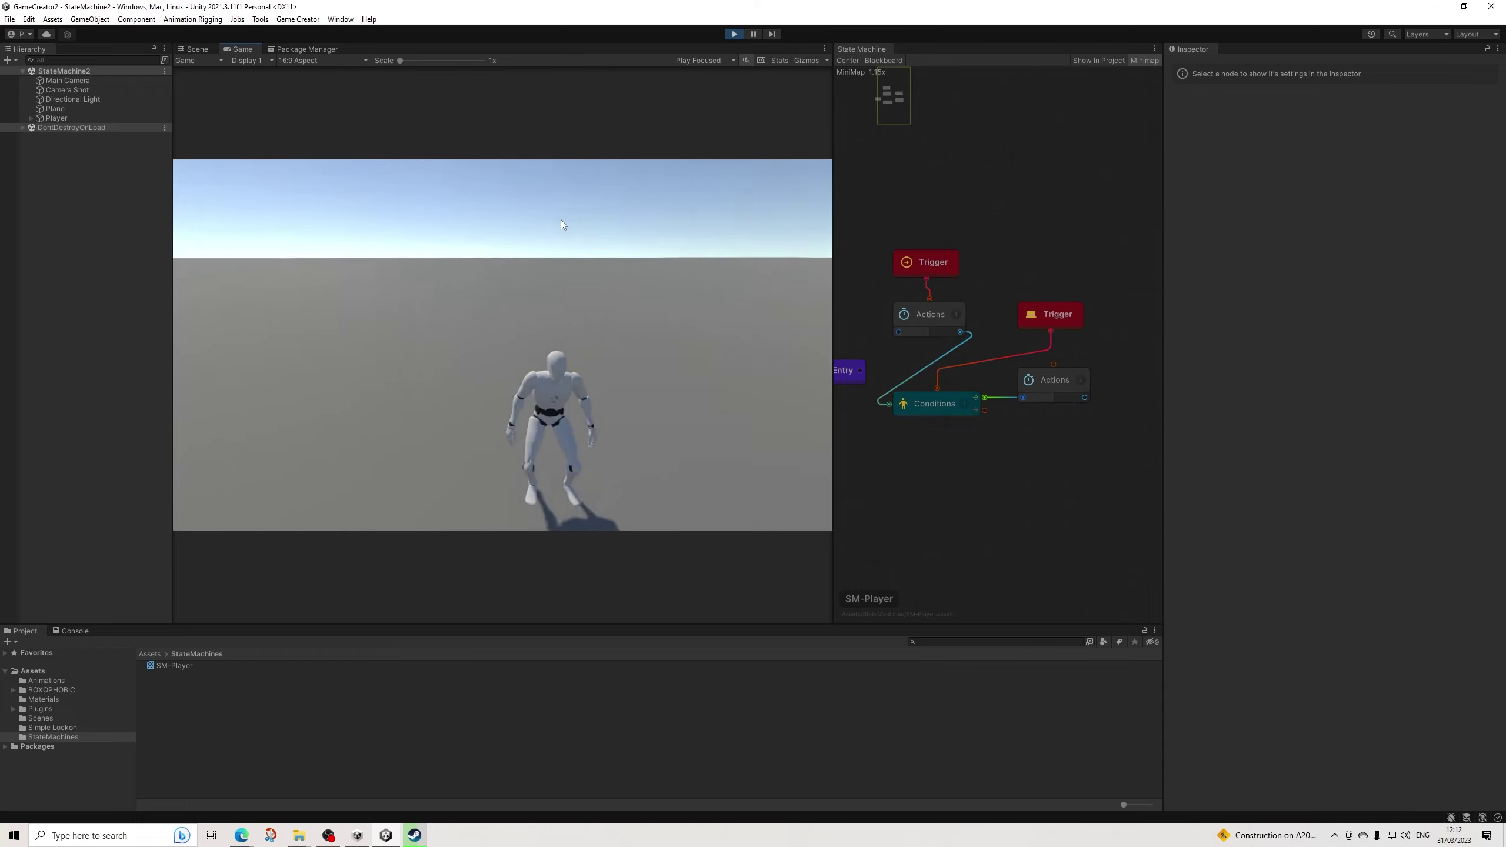
key(space)
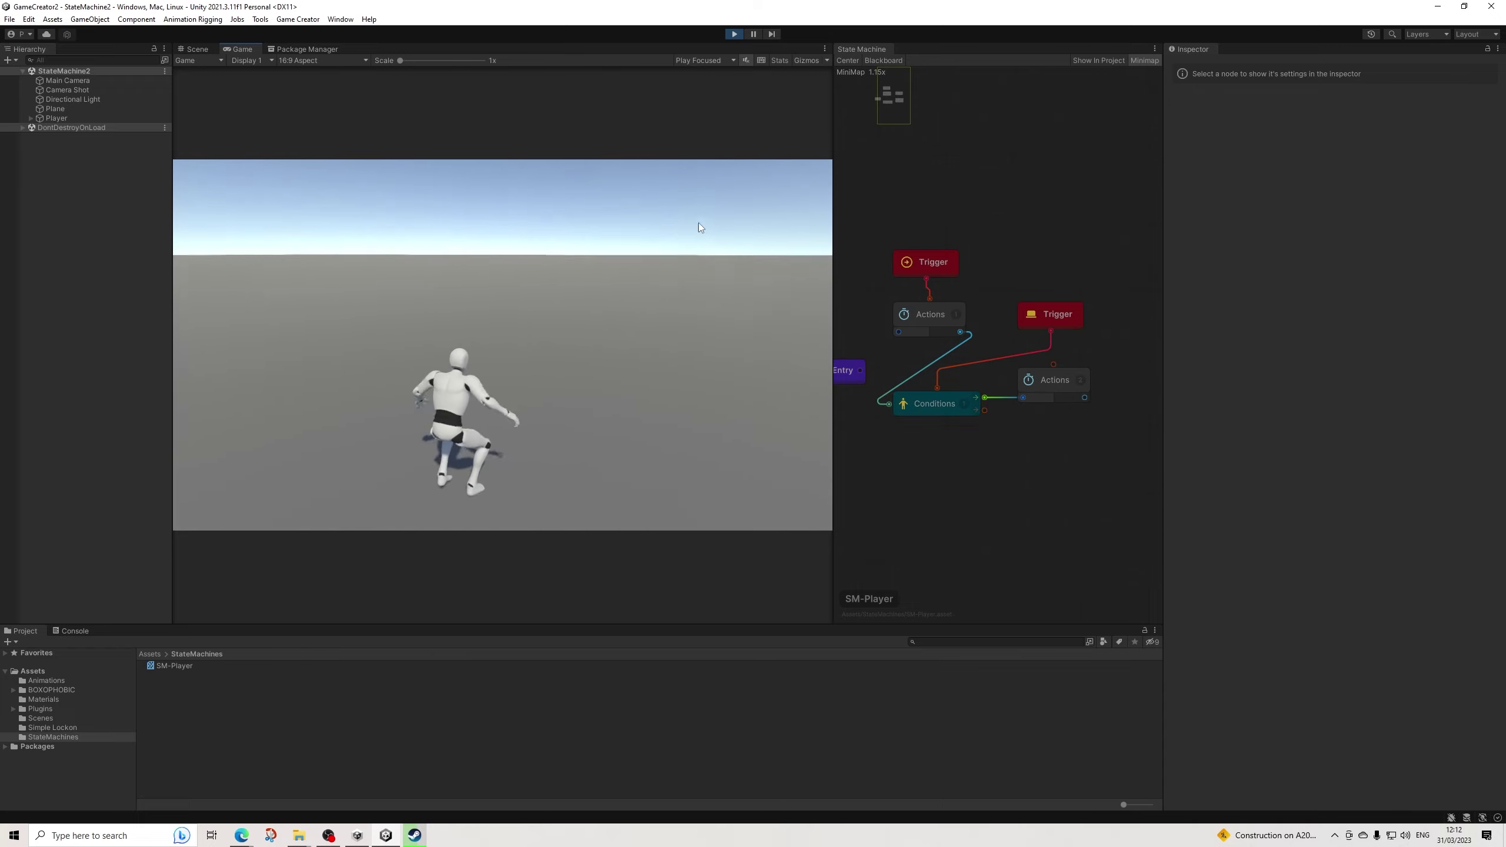
key(space)
key(space)
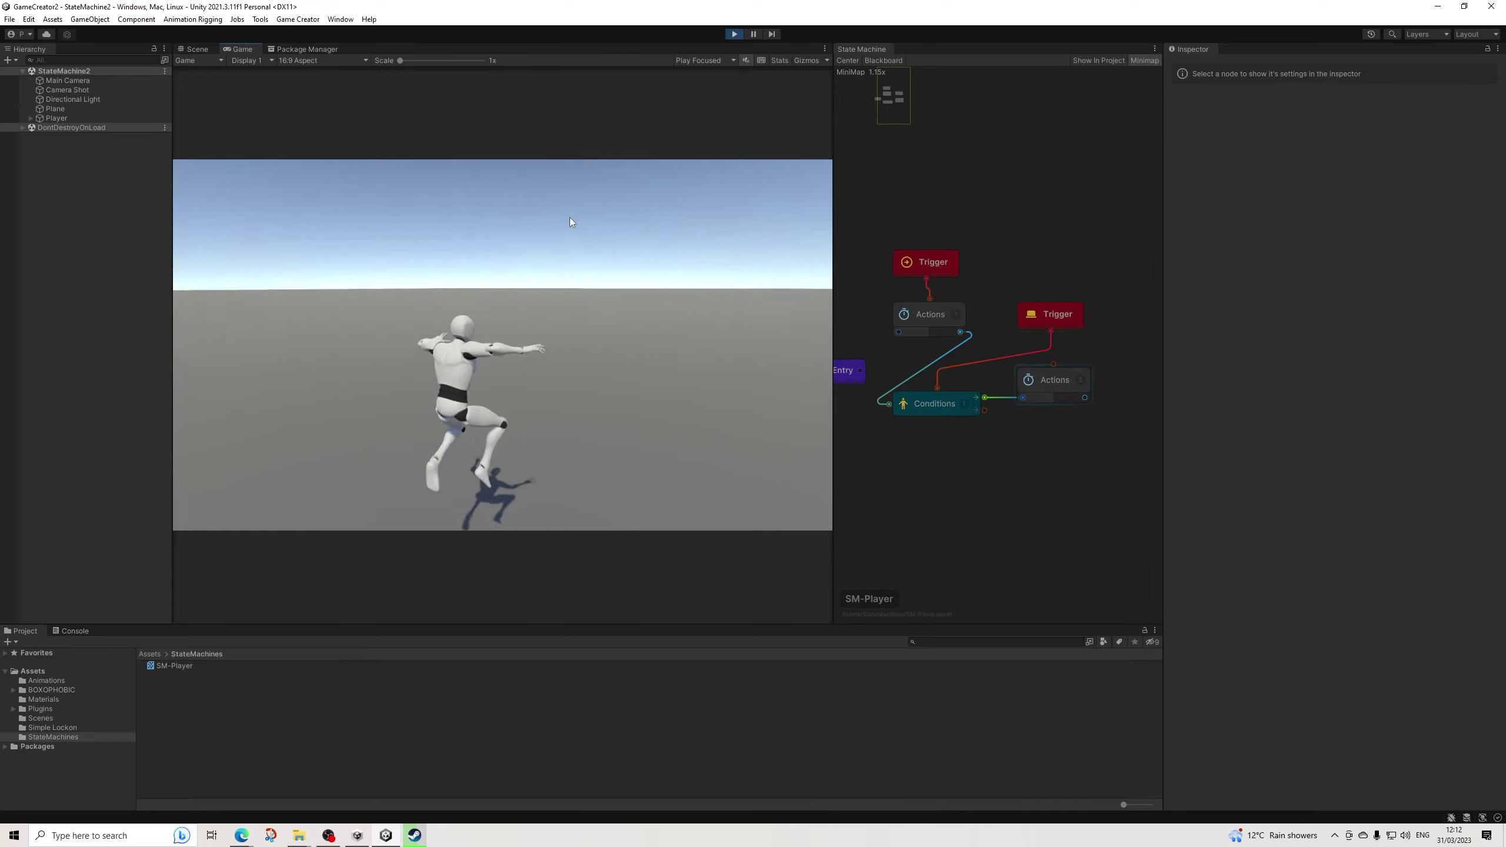
key(space)
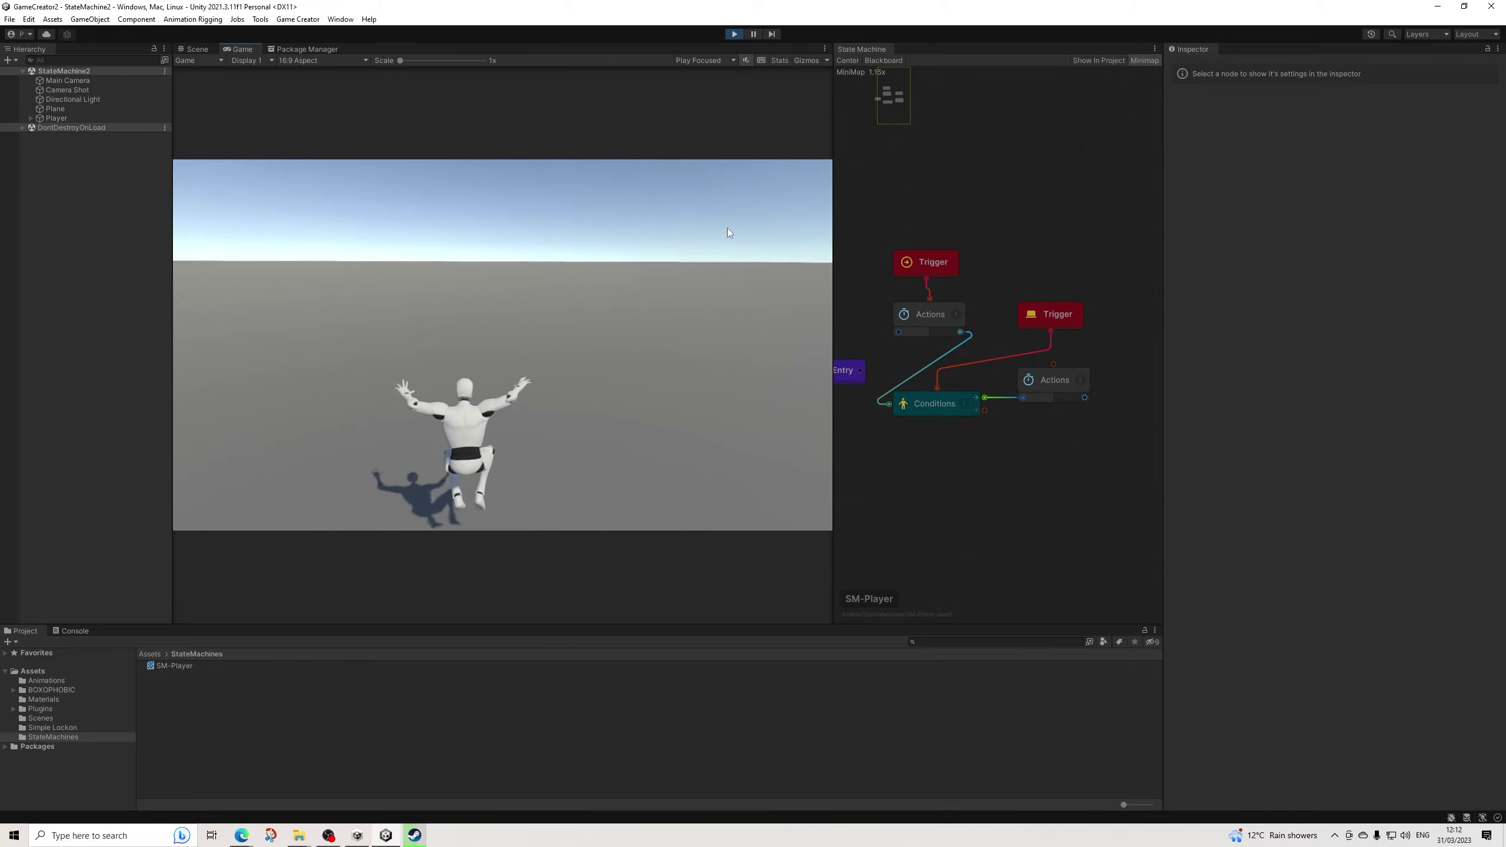
key(space)
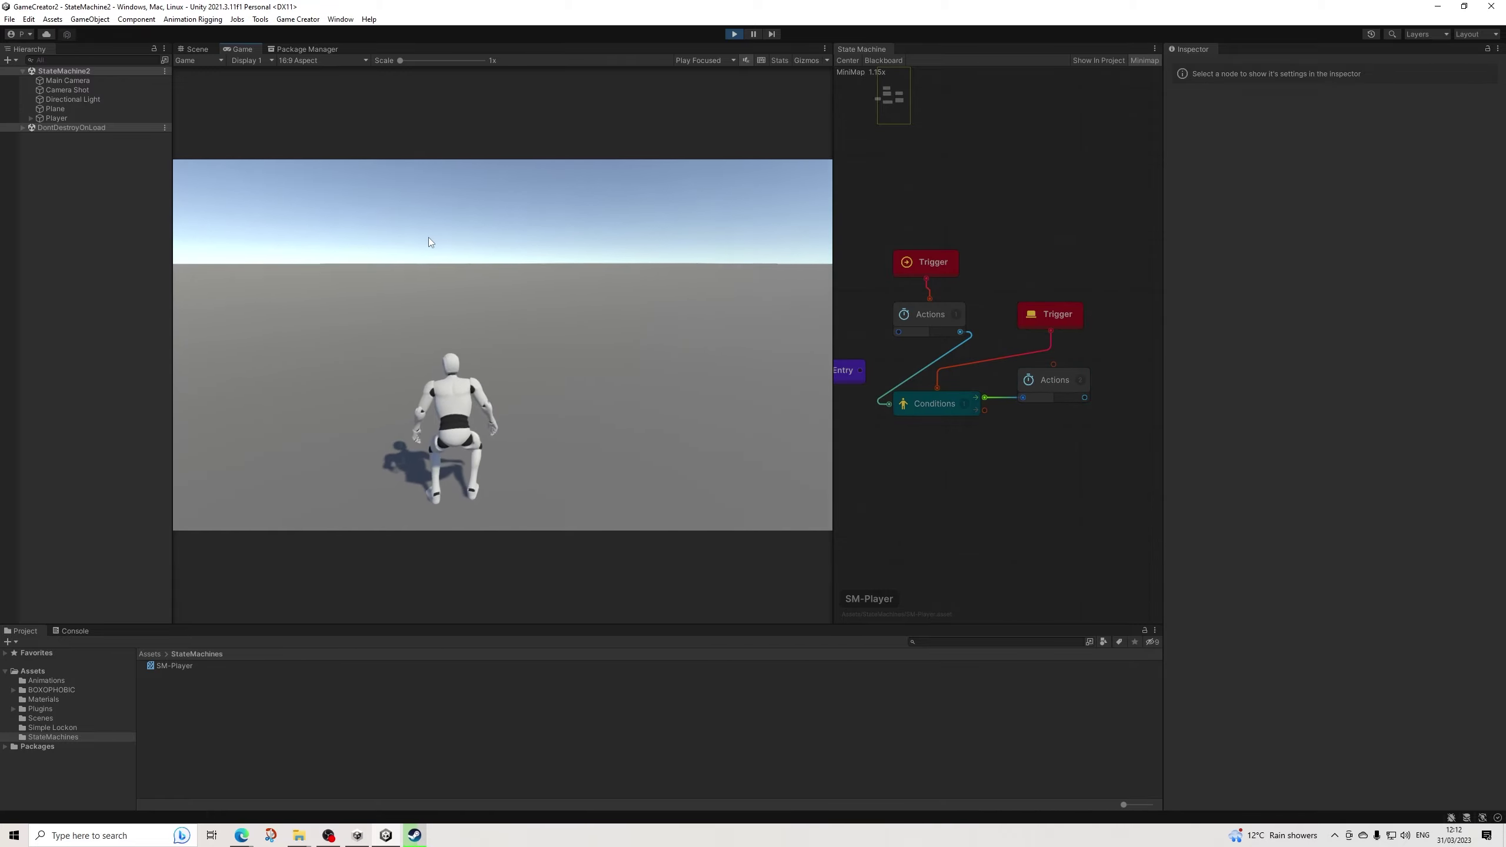
key(space)
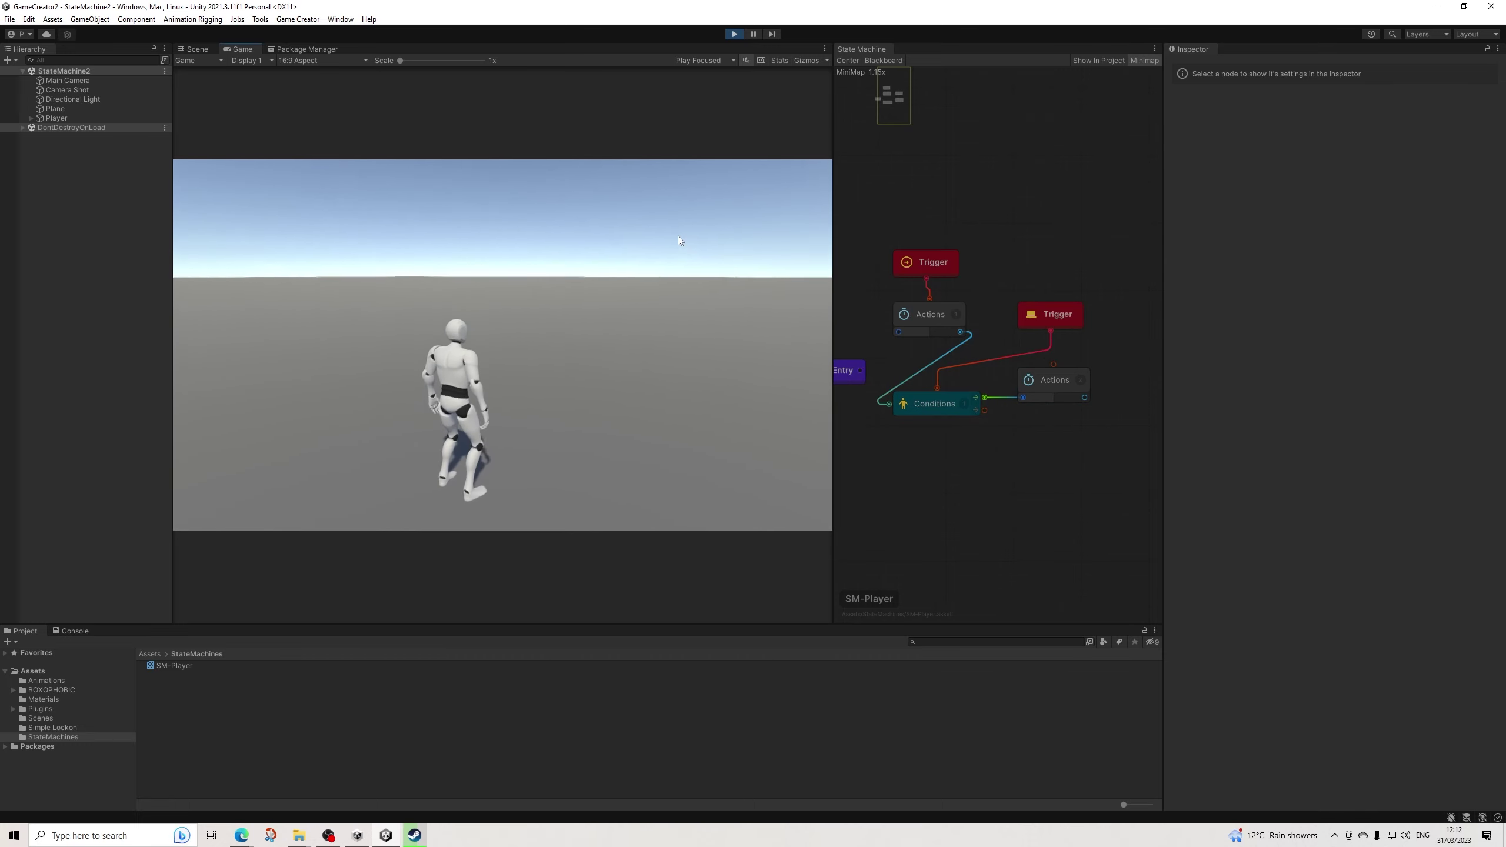
key(ctrl+p)
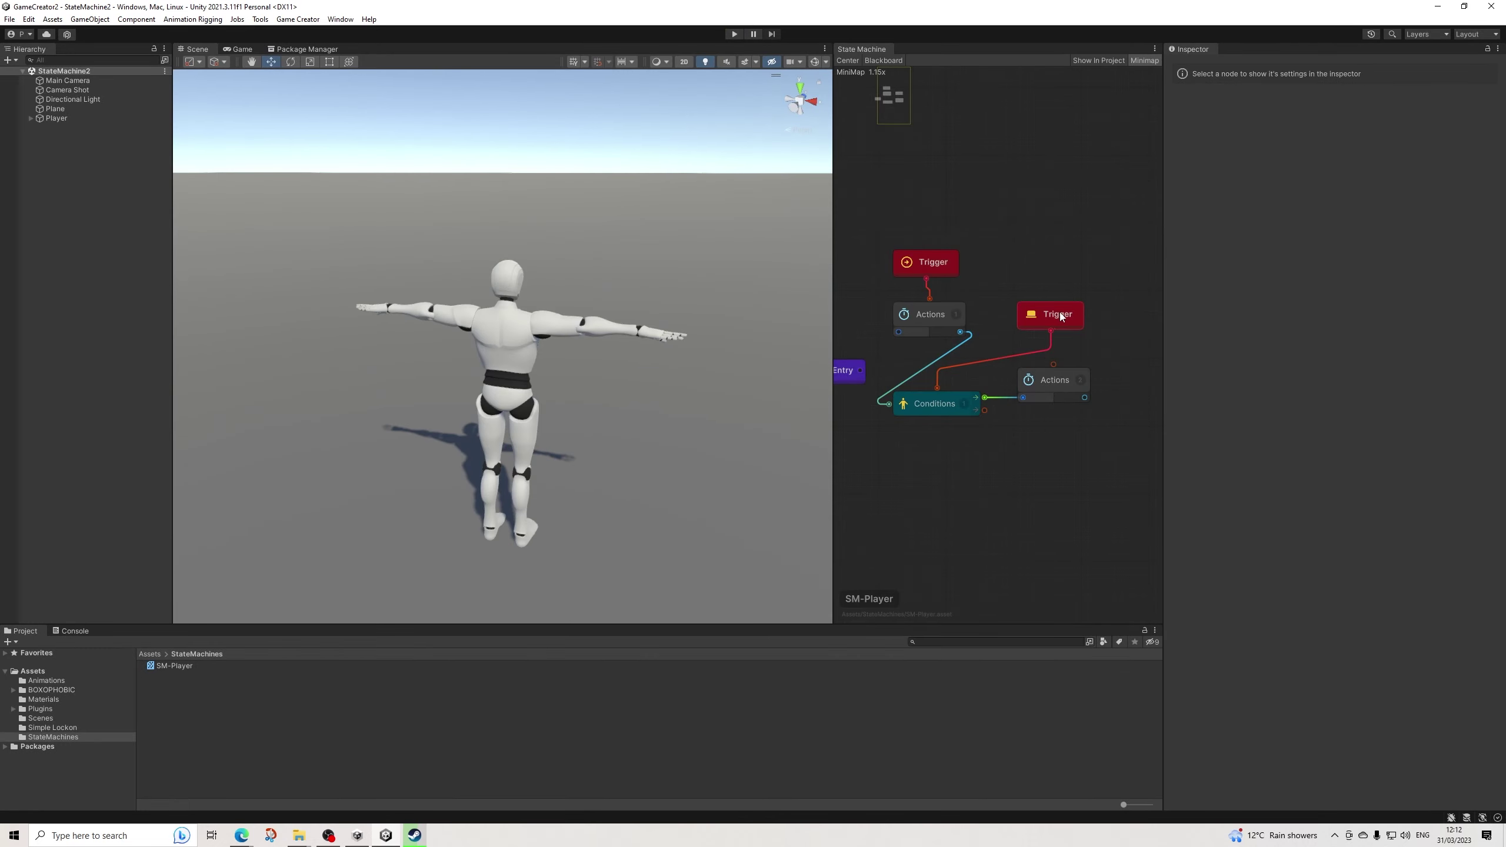
Add a Branch node after the keyboard Trigger and connect it to the jump Actions node.
drag(1060, 315, 1061, 265)
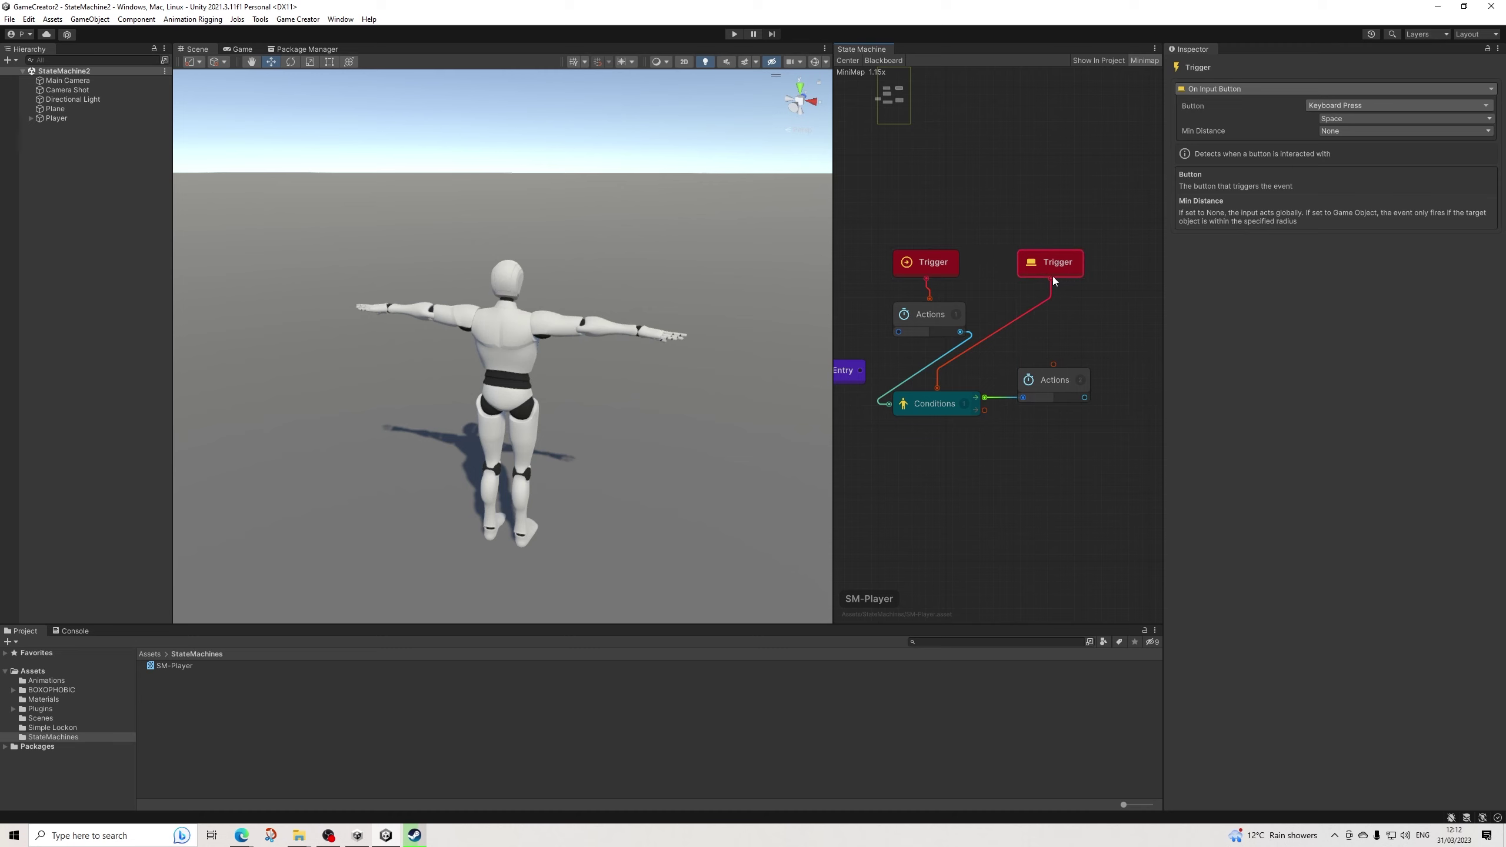
drag(1051, 279, 1085, 330)
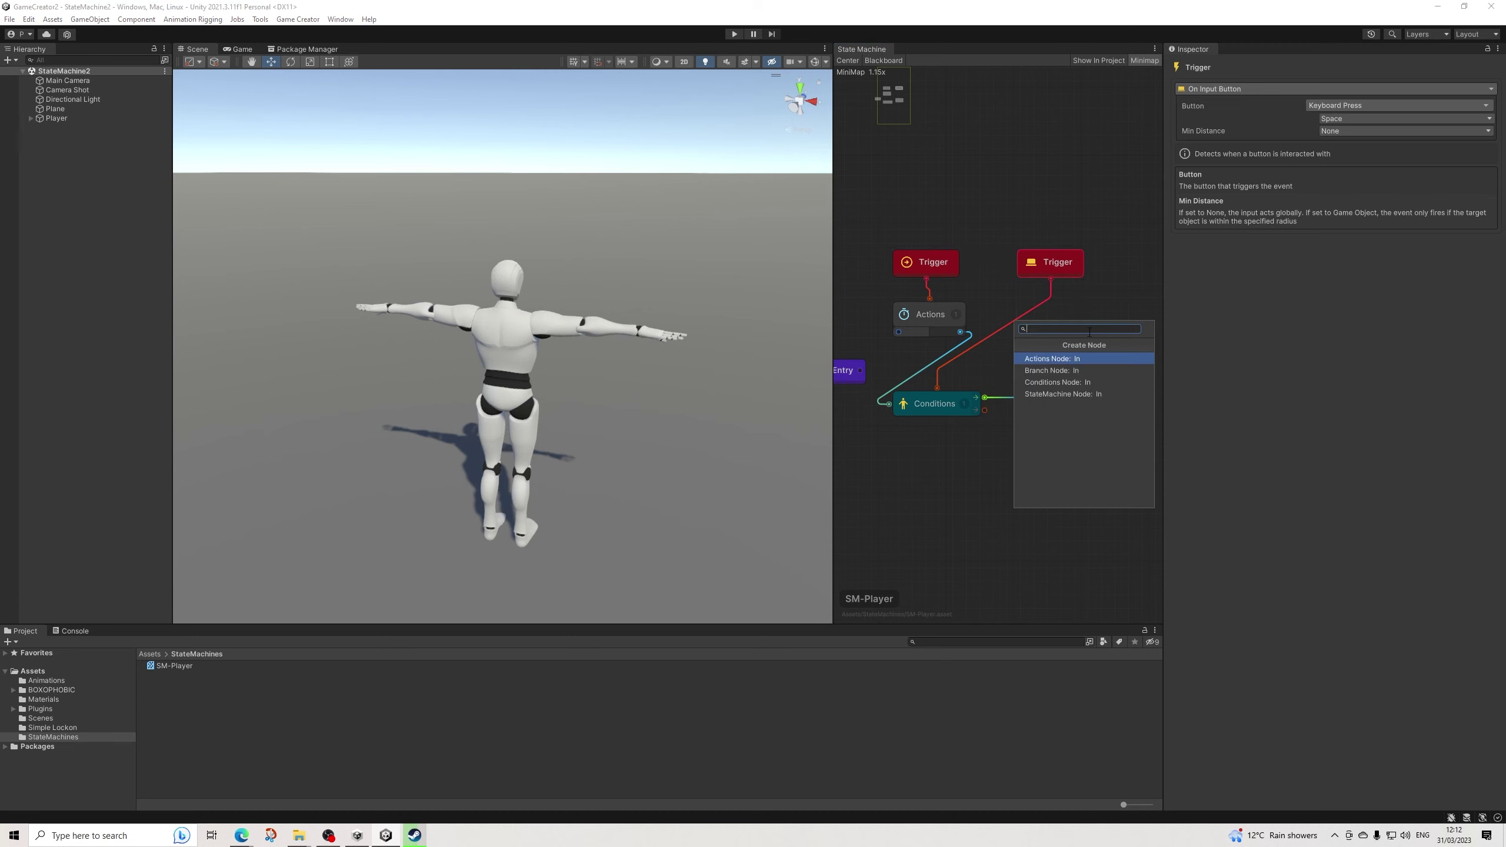
click(1056, 372)
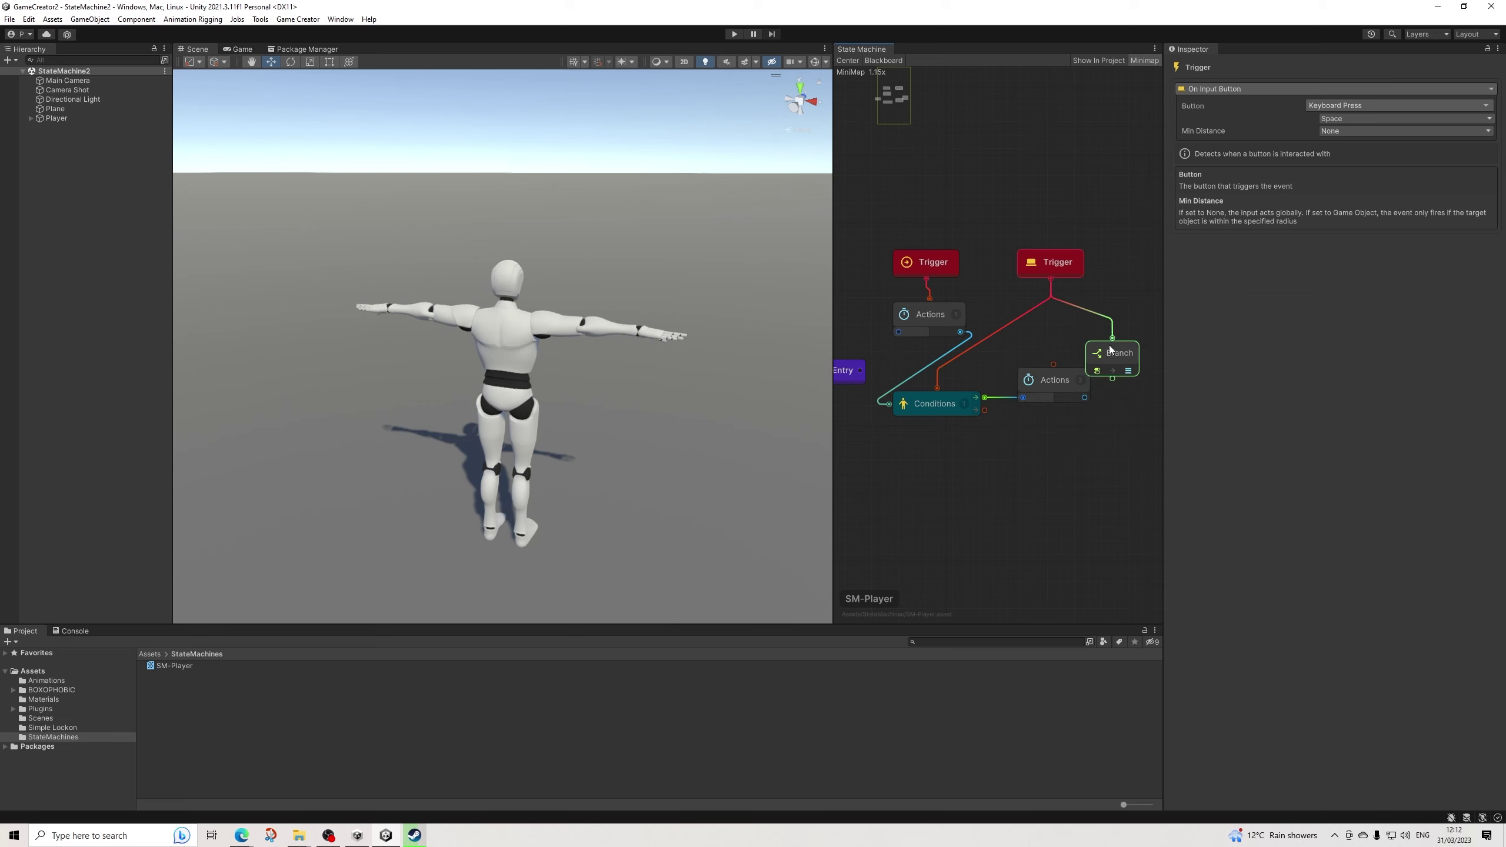
drag(1110, 350, 1046, 335)
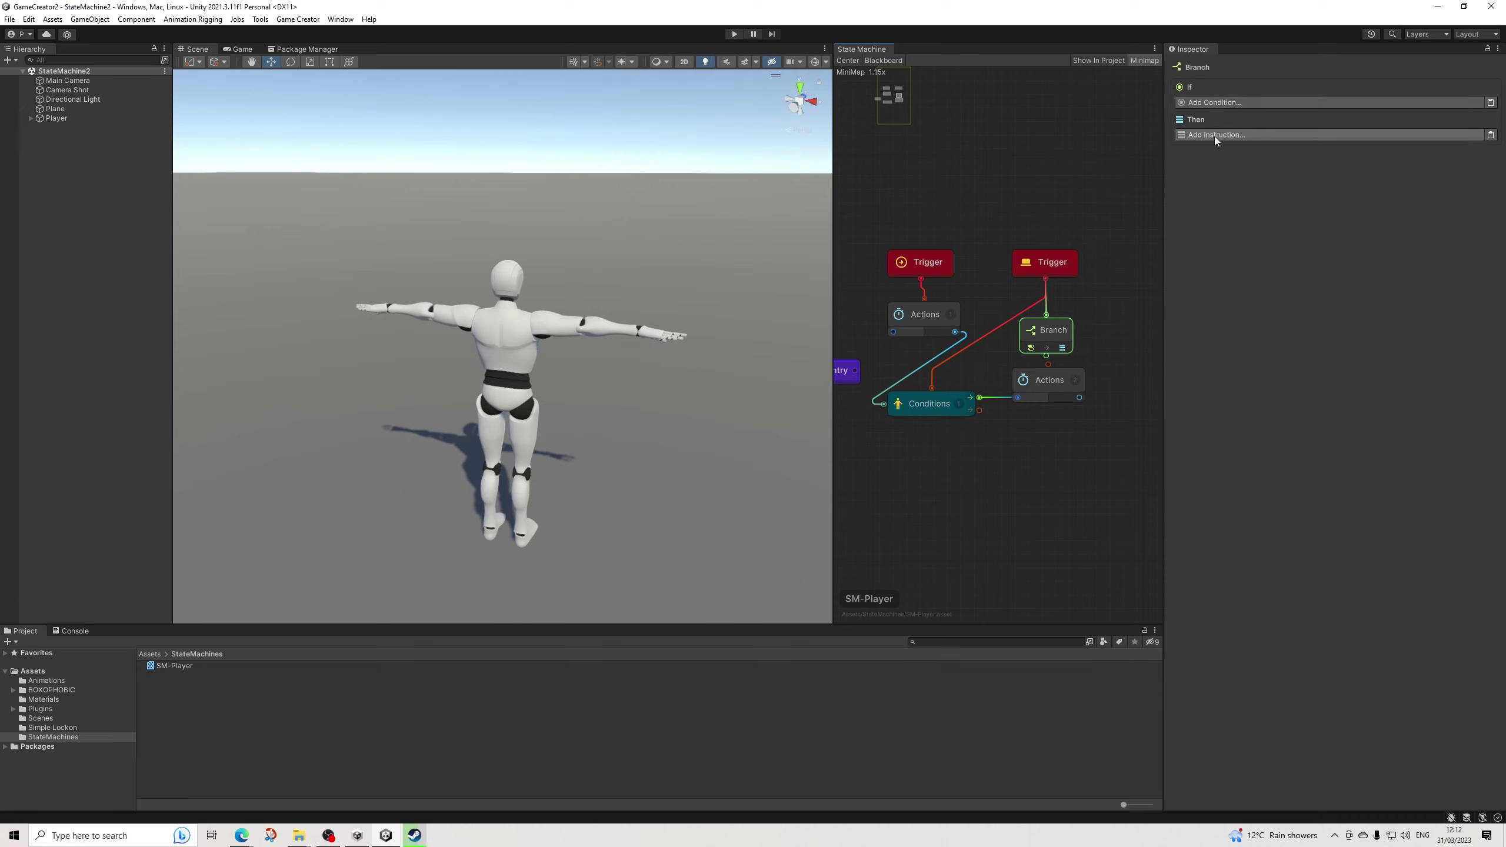
drag(1047, 340, 1080, 326)
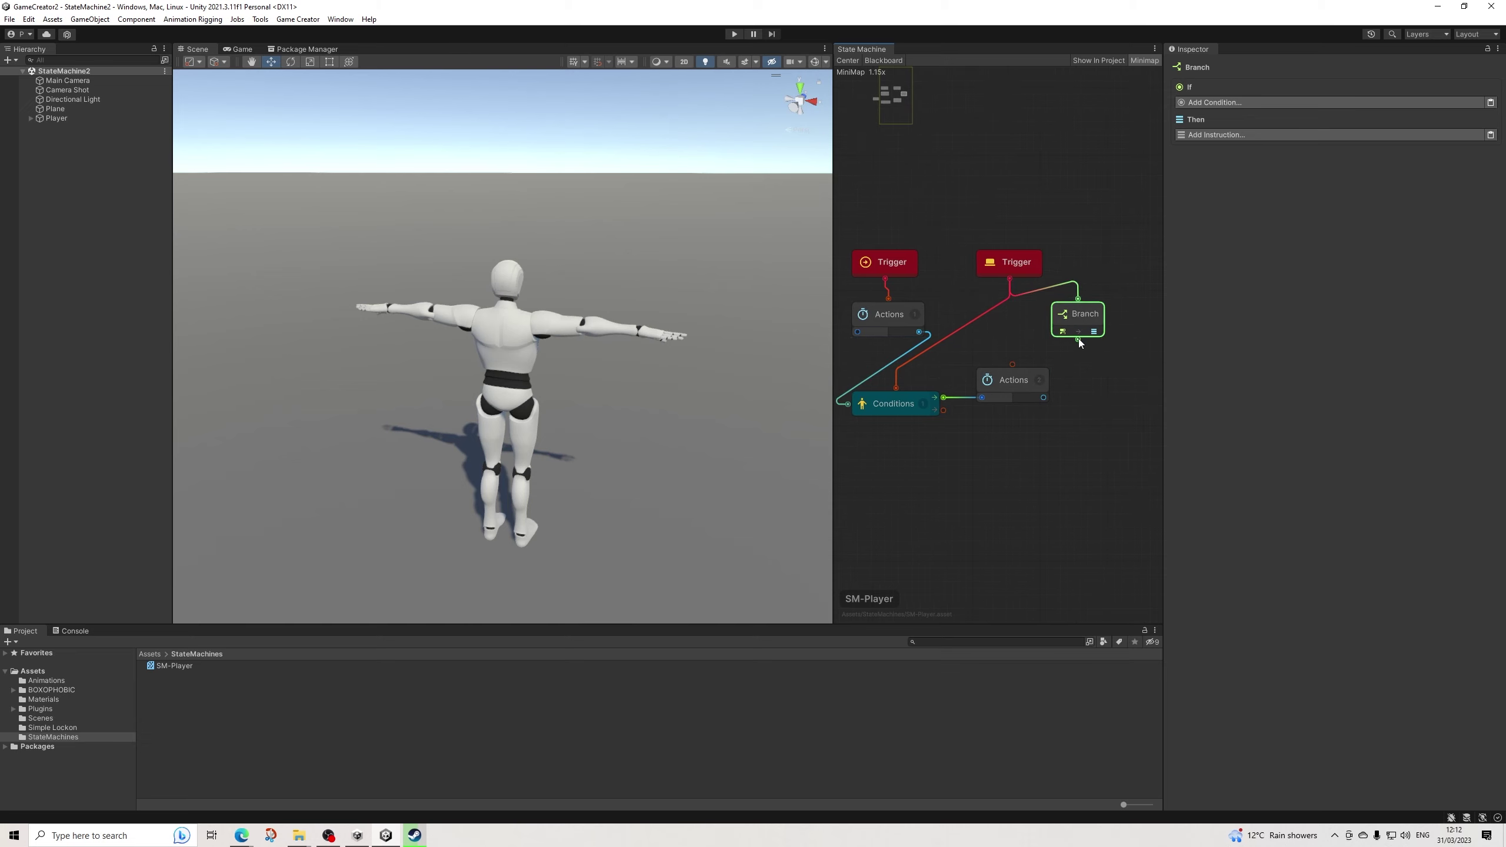
drag(1078, 339, 985, 398)
drag(1075, 321, 1005, 337)
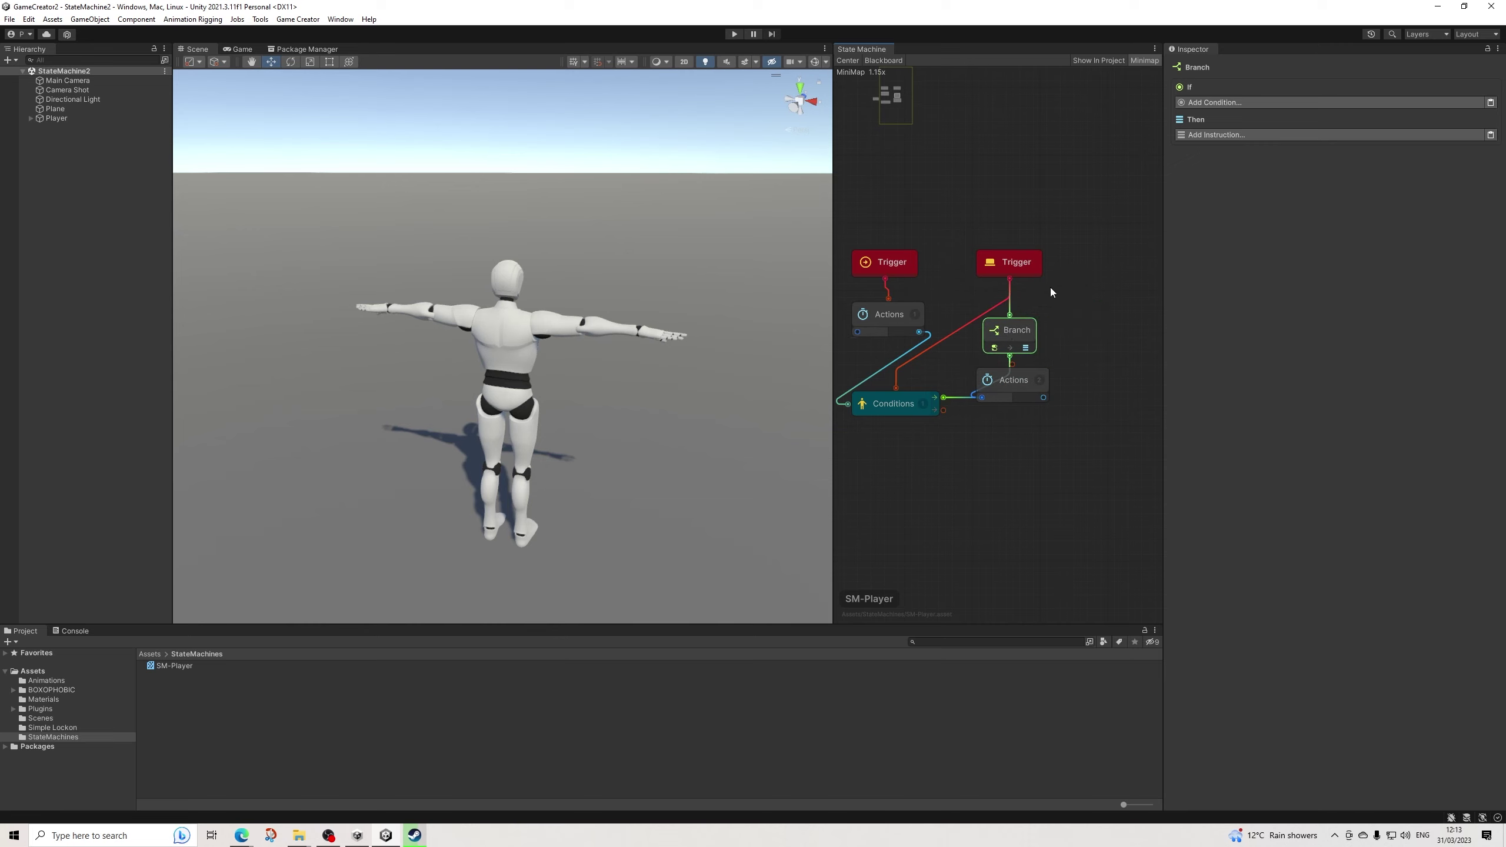
Create a third Trigger node beside the other Triggers and wire it into the Branch.
right_click(1076, 260)
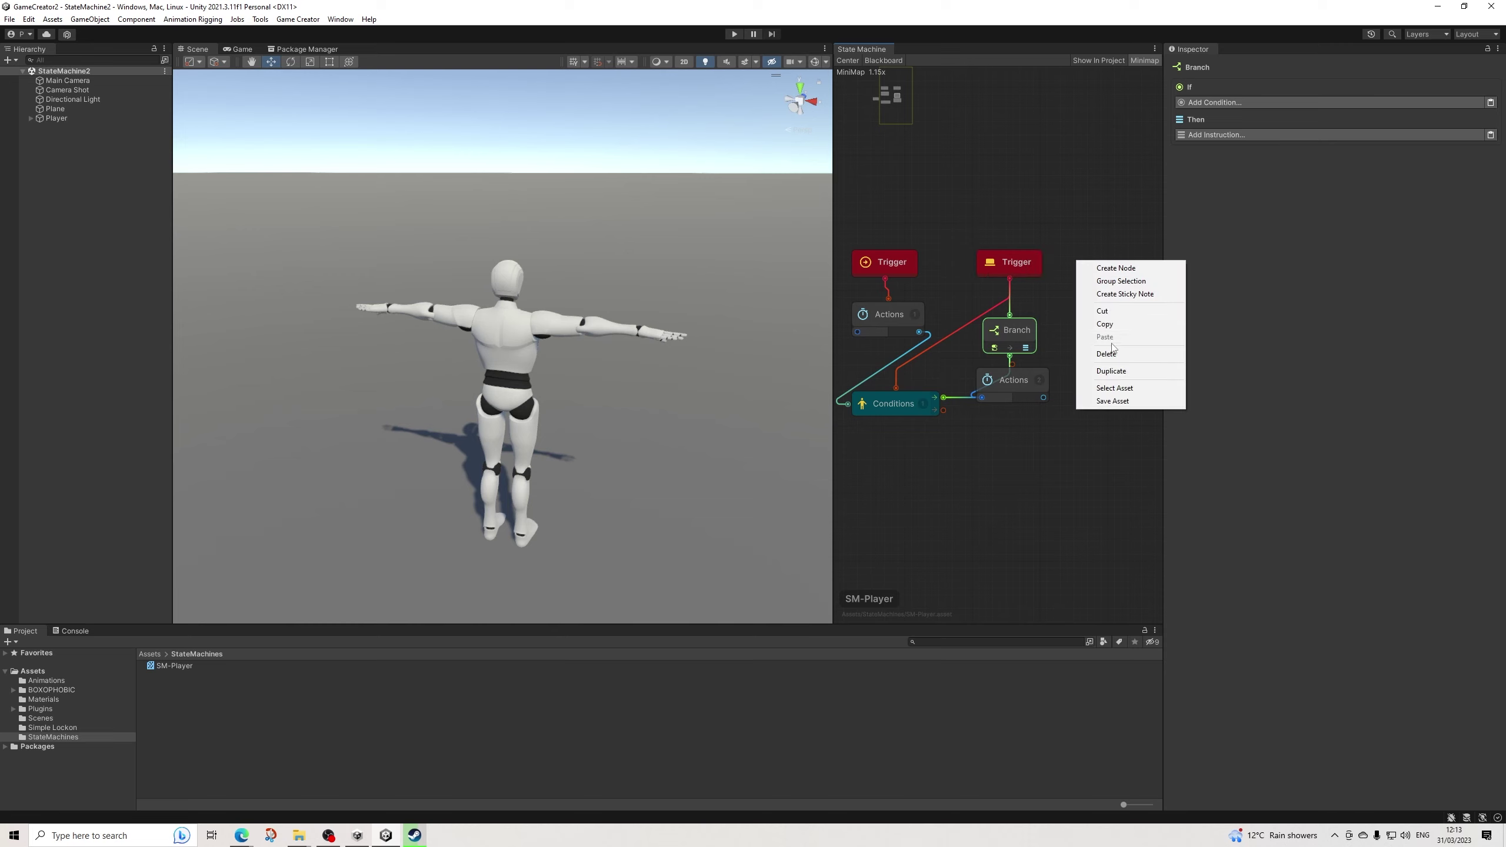
click(1122, 272)
click(1029, 339)
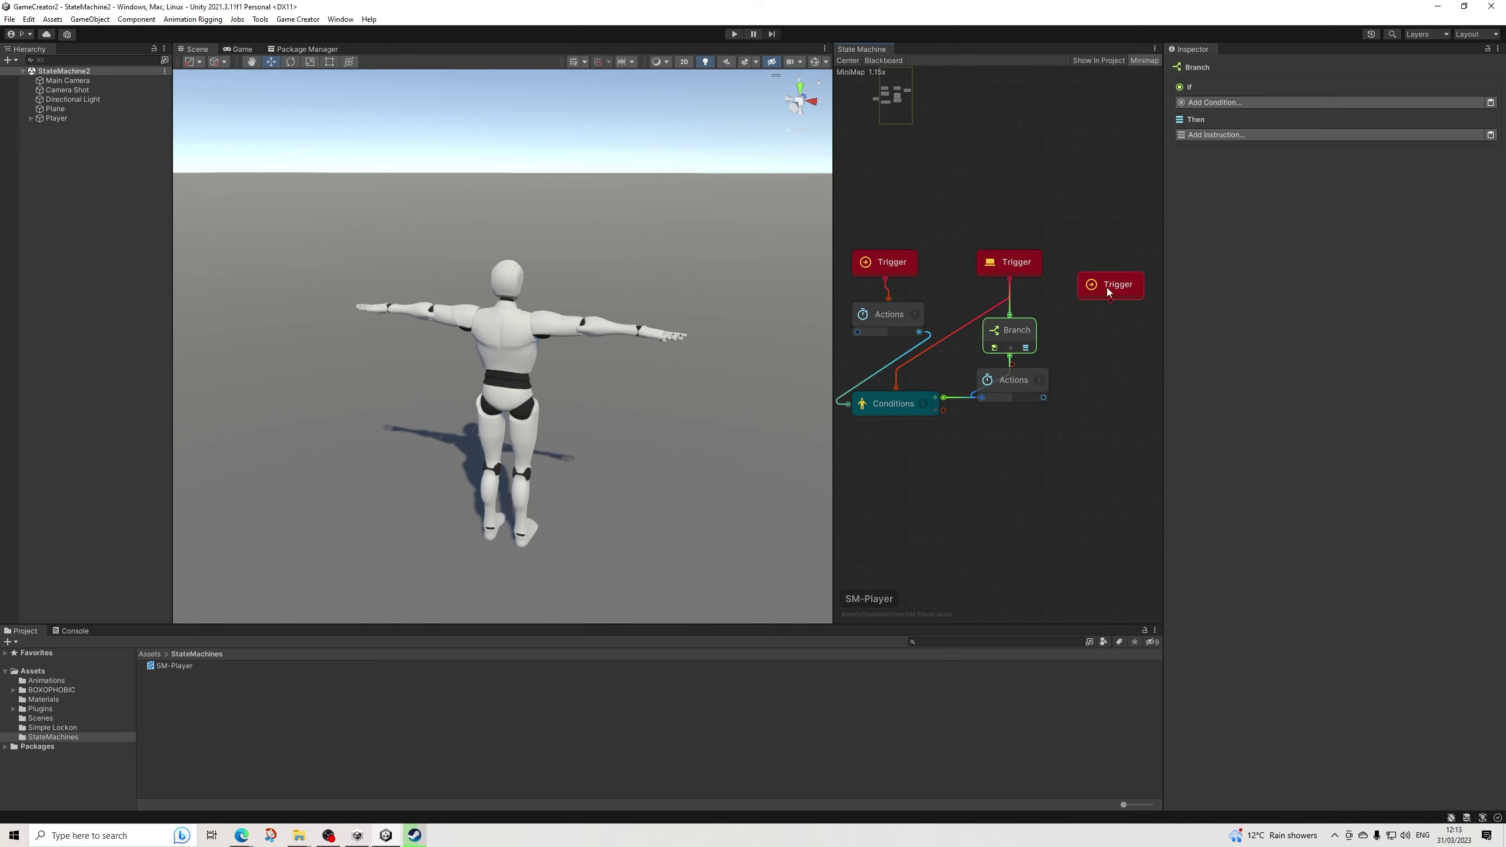
drag(1108, 289, 1050, 273)
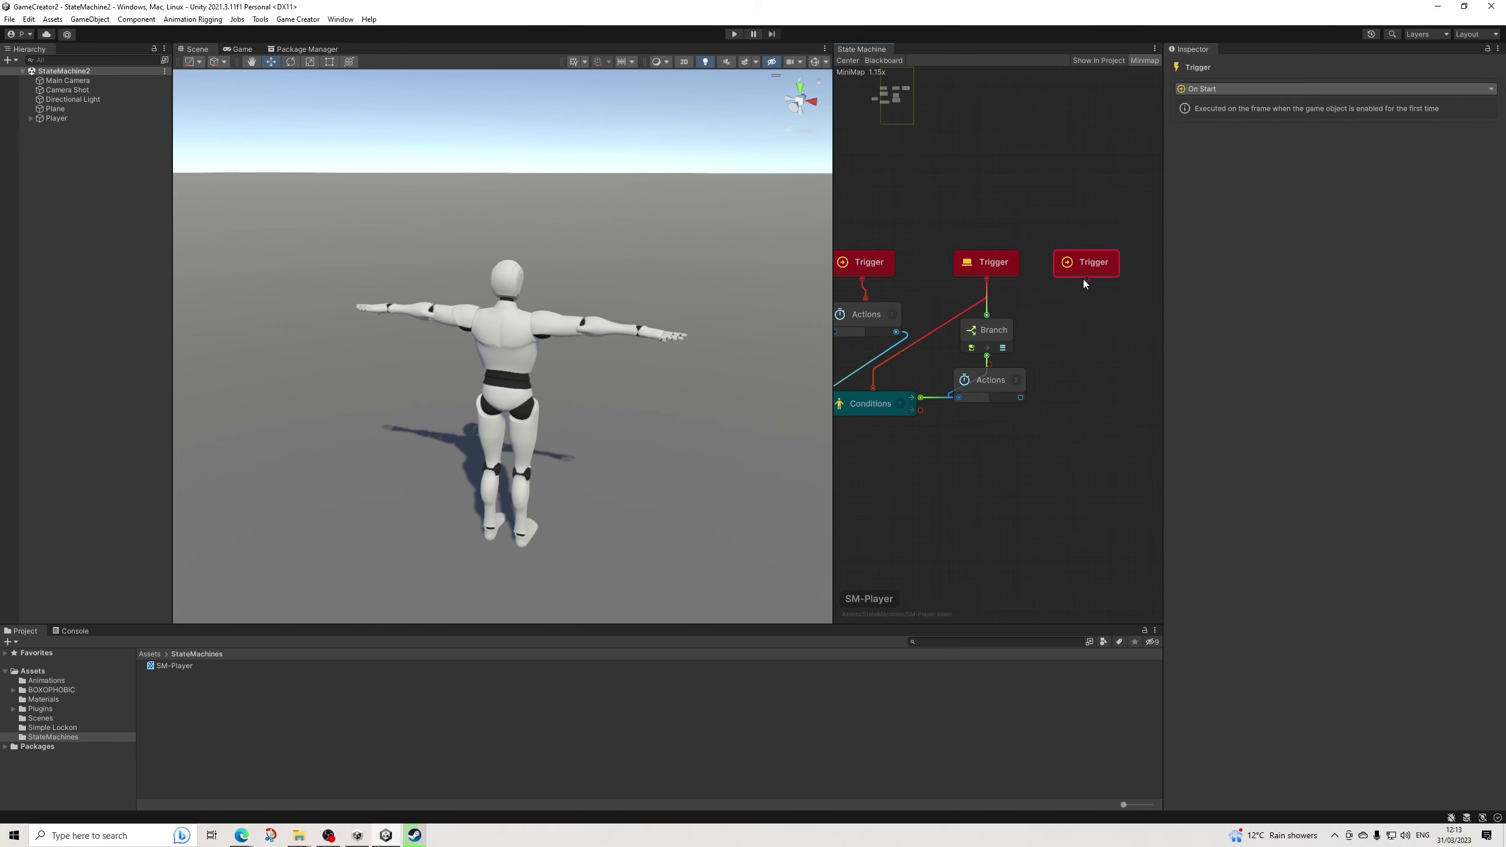
drag(986, 315, 1086, 277)
Tidy the graph by moving the jump Actions node down and right, then select the Branch.
drag(1051, 455, 994, 355)
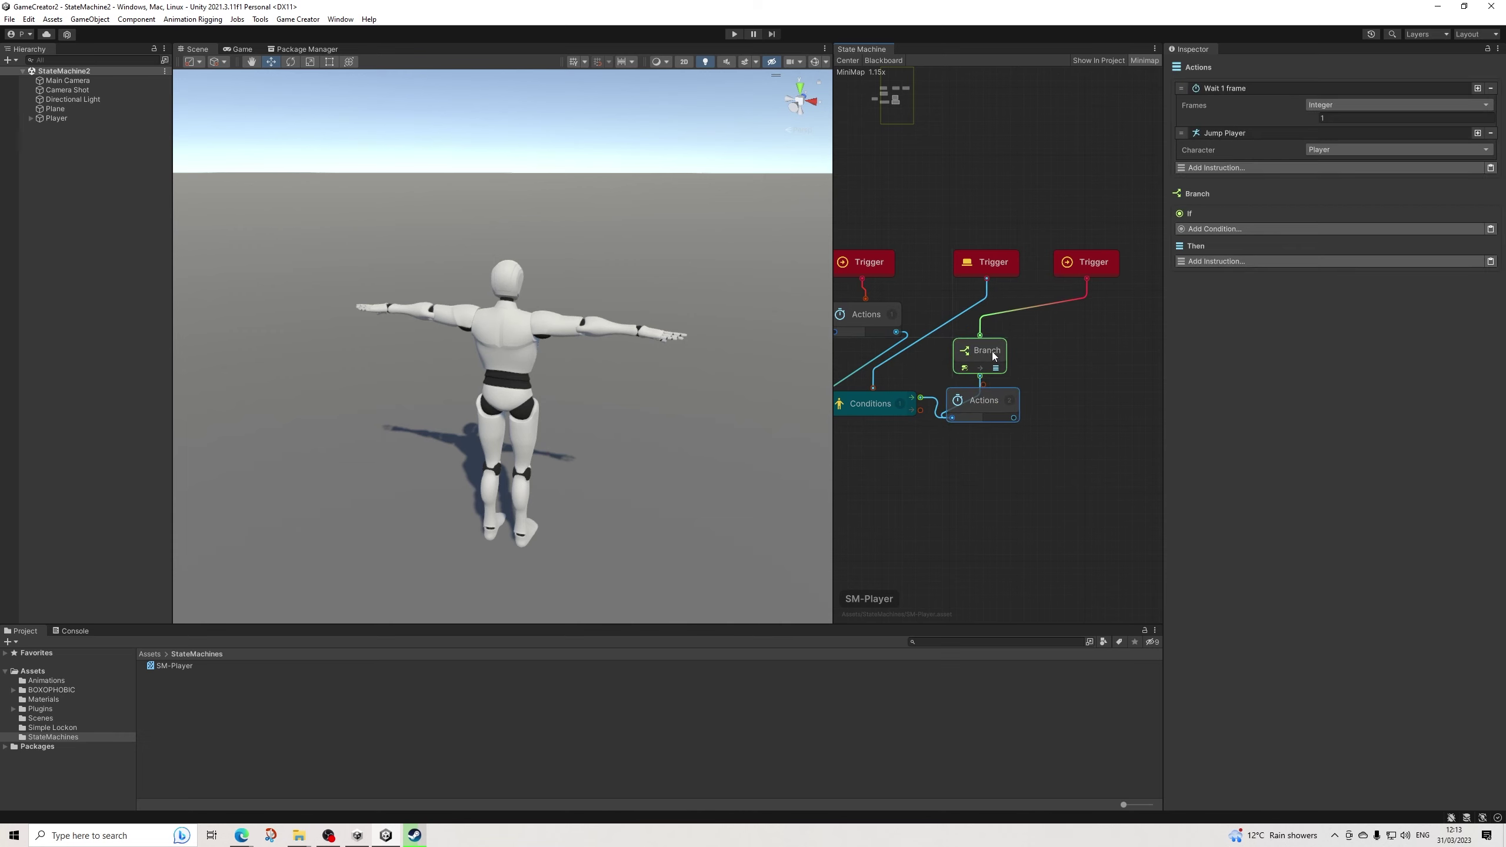
click(1043, 355)
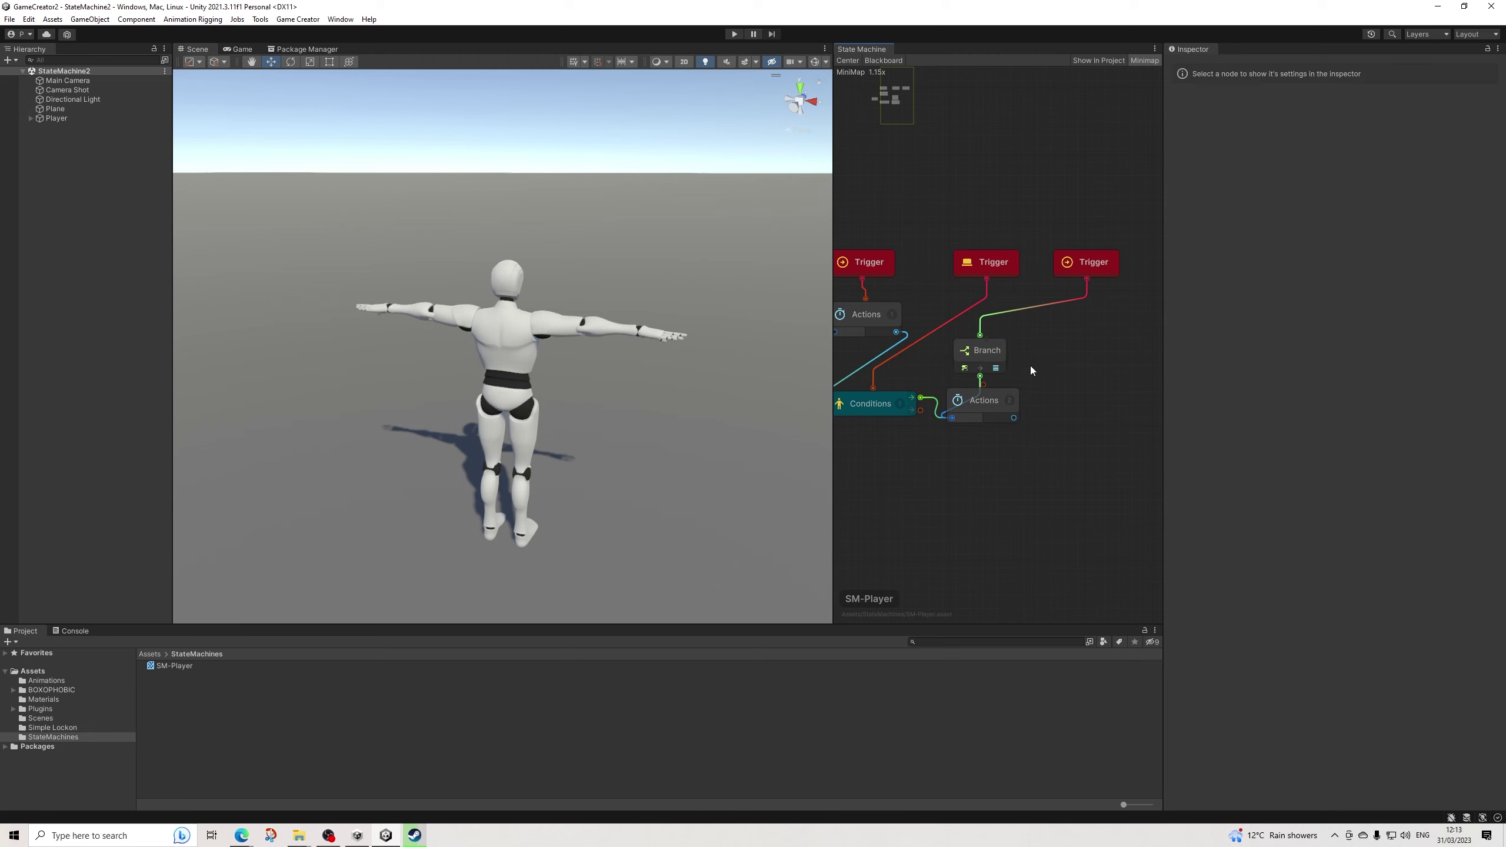
middle_drag(1030, 365, 1081, 363)
middle_drag(1021, 441, 997, 454)
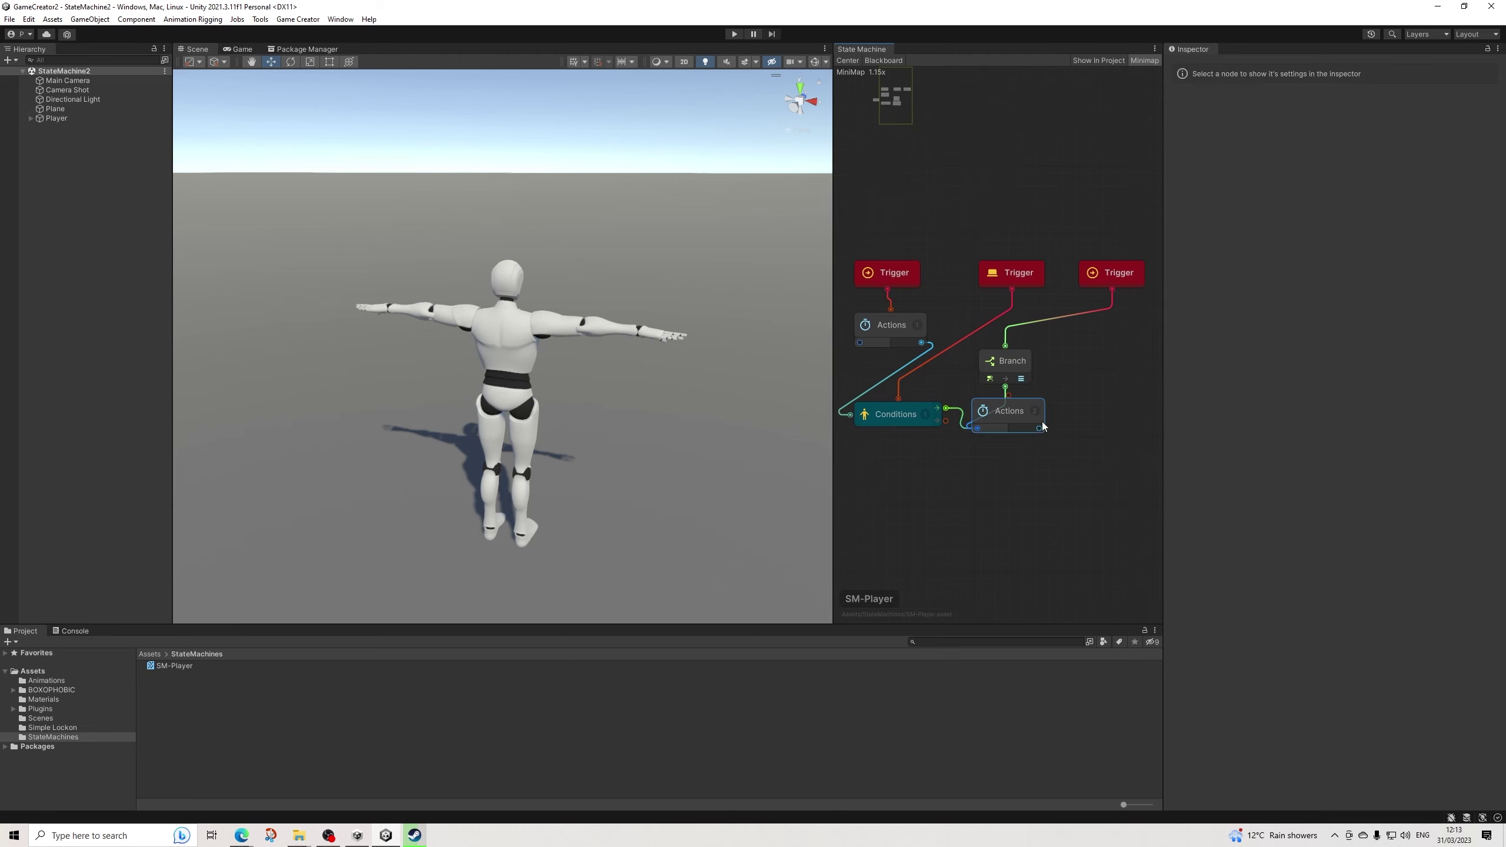
drag(1015, 414, 1064, 446)
click(1013, 368)
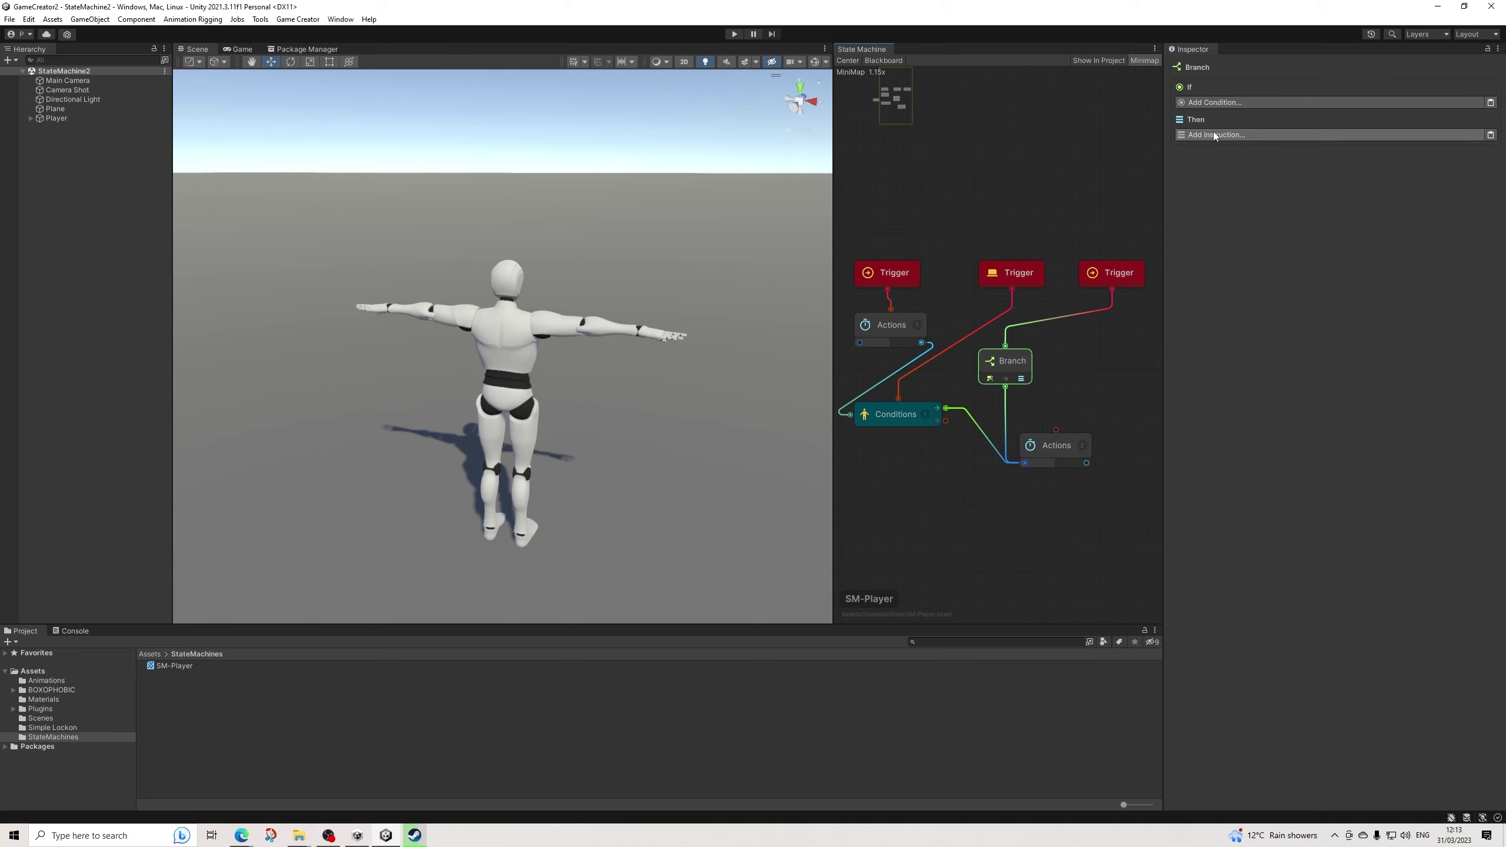
Add the Is Dashing condition from Characters > Navigation to the Branch node.
click(1206, 102)
click(1220, 164)
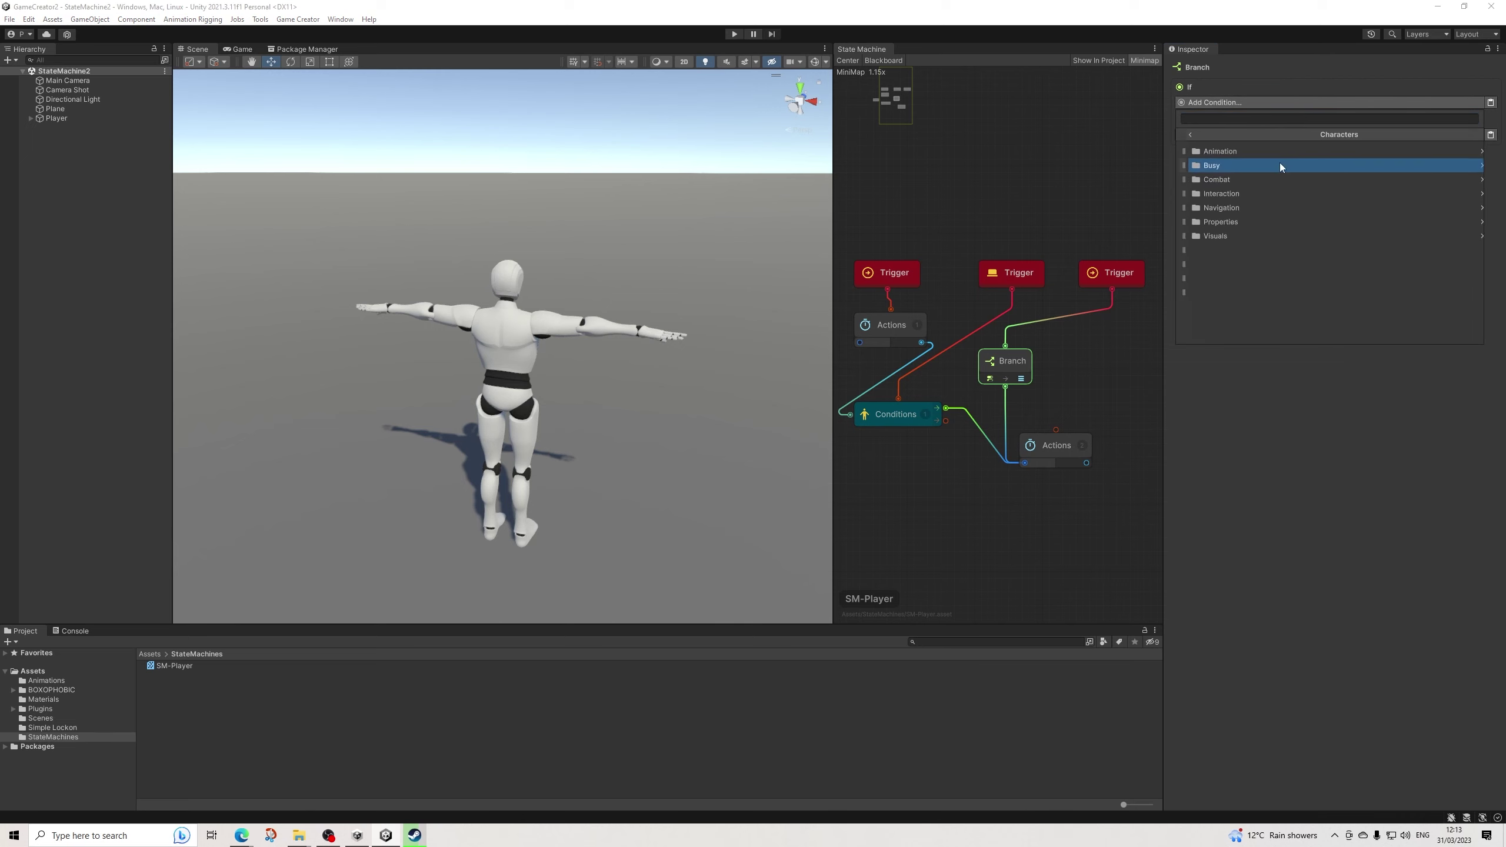
click(1220, 165)
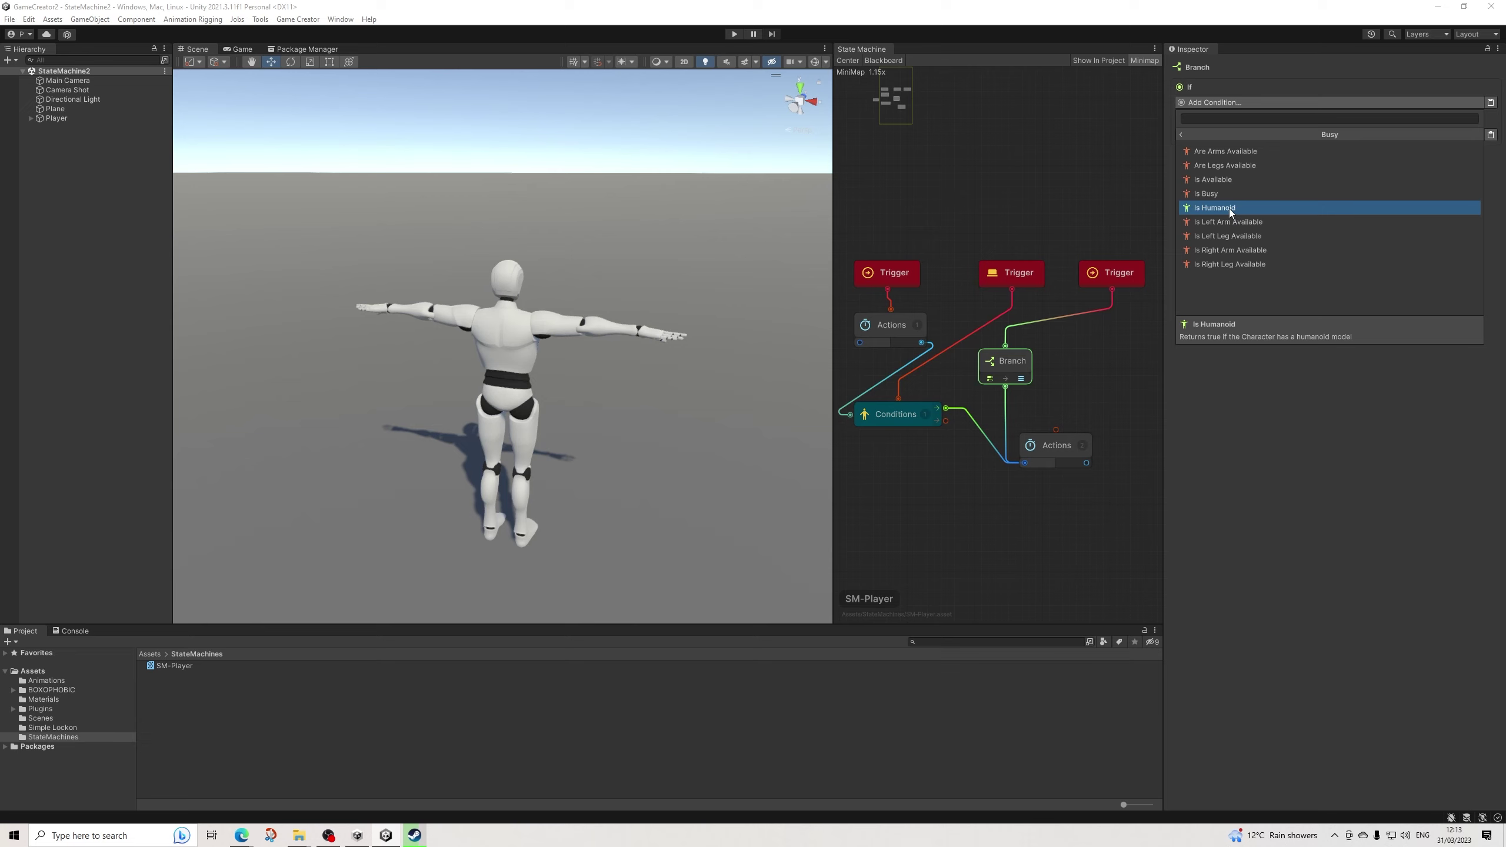
click(1188, 137)
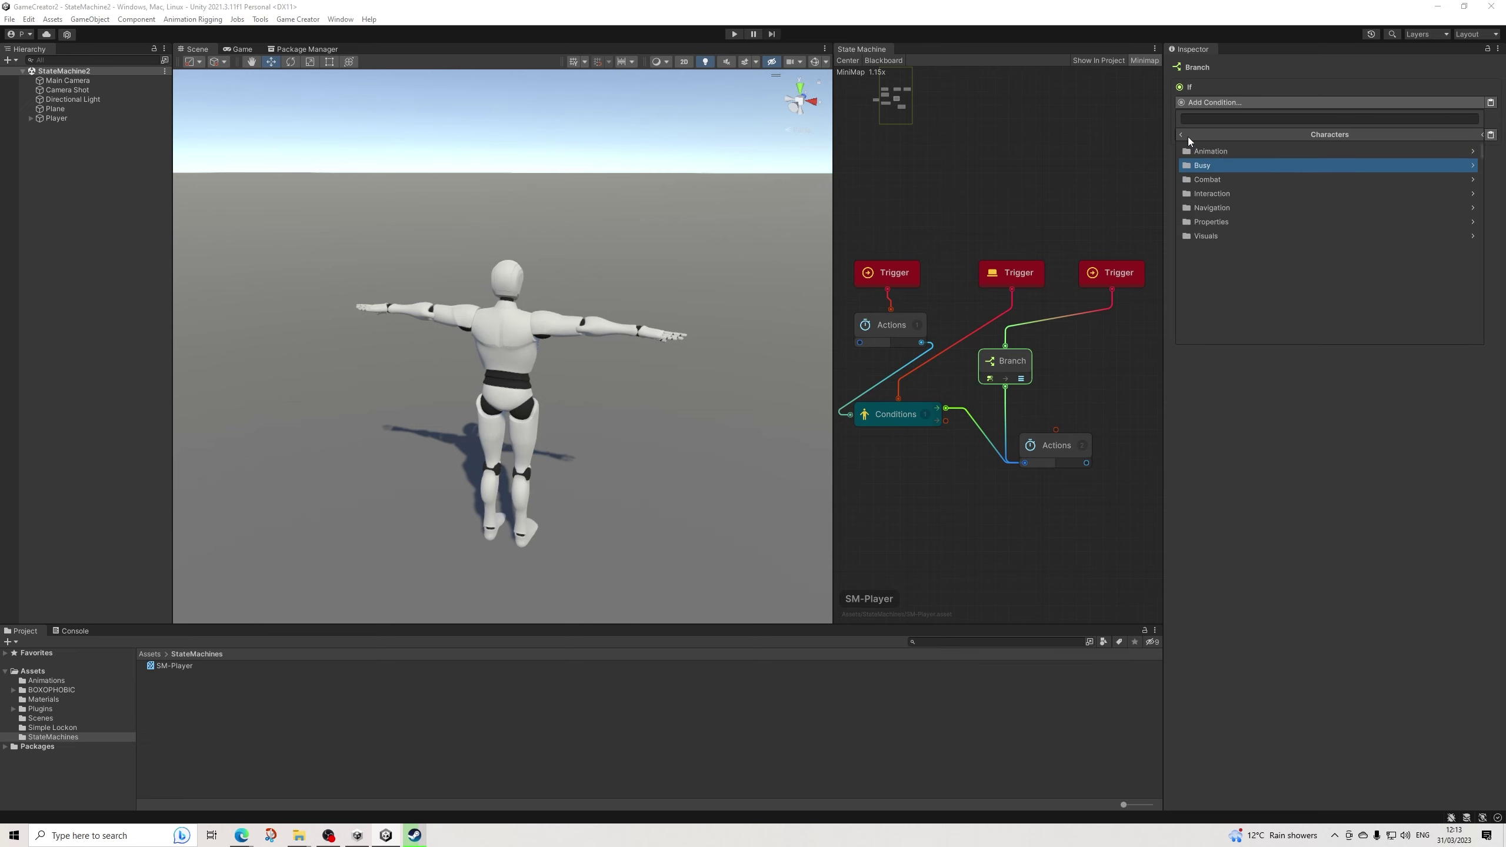
click(1221, 165)
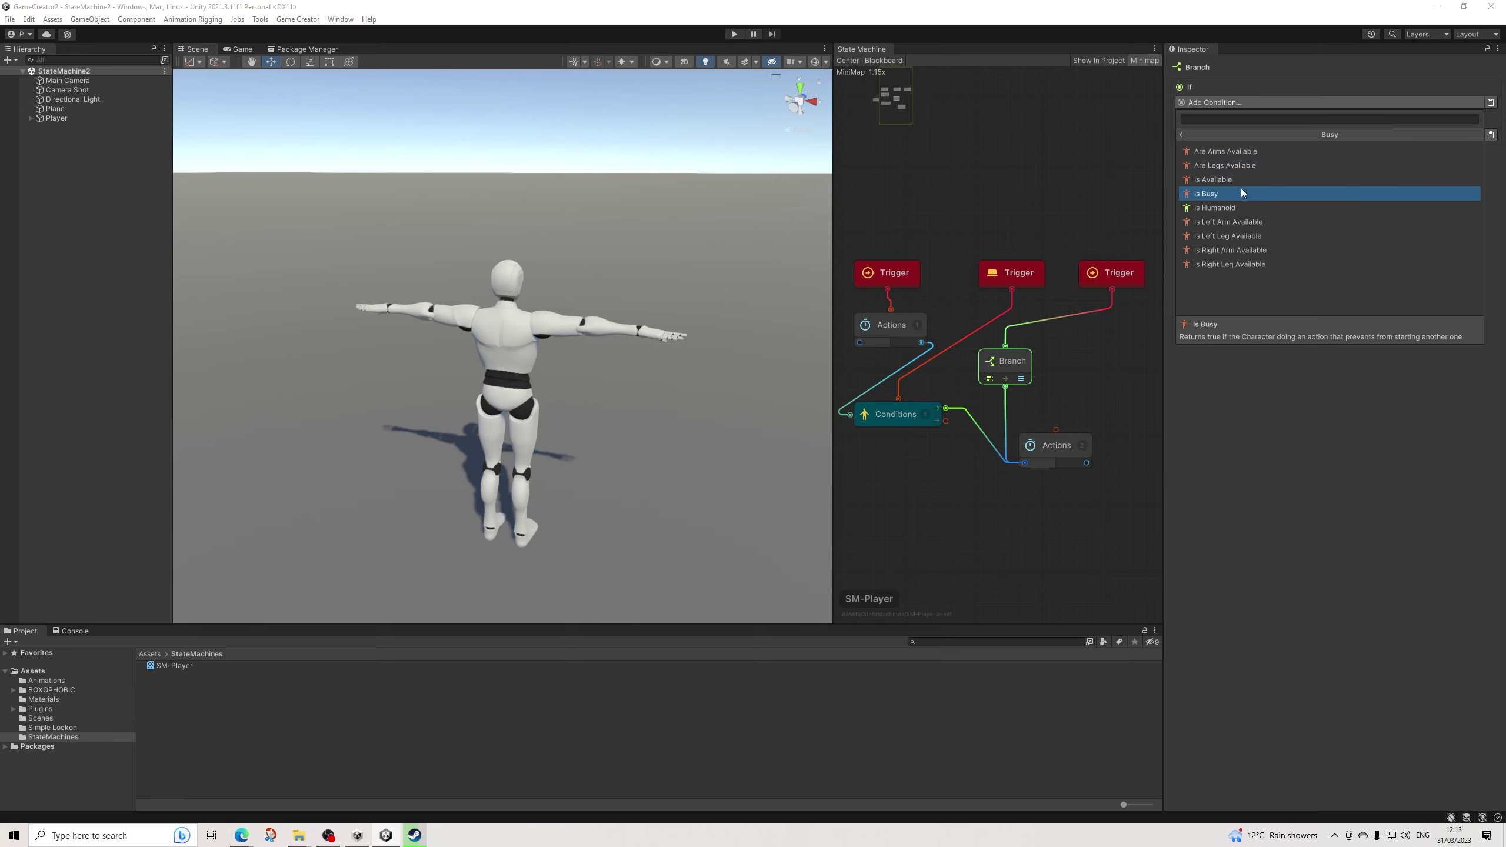
click(1212, 137)
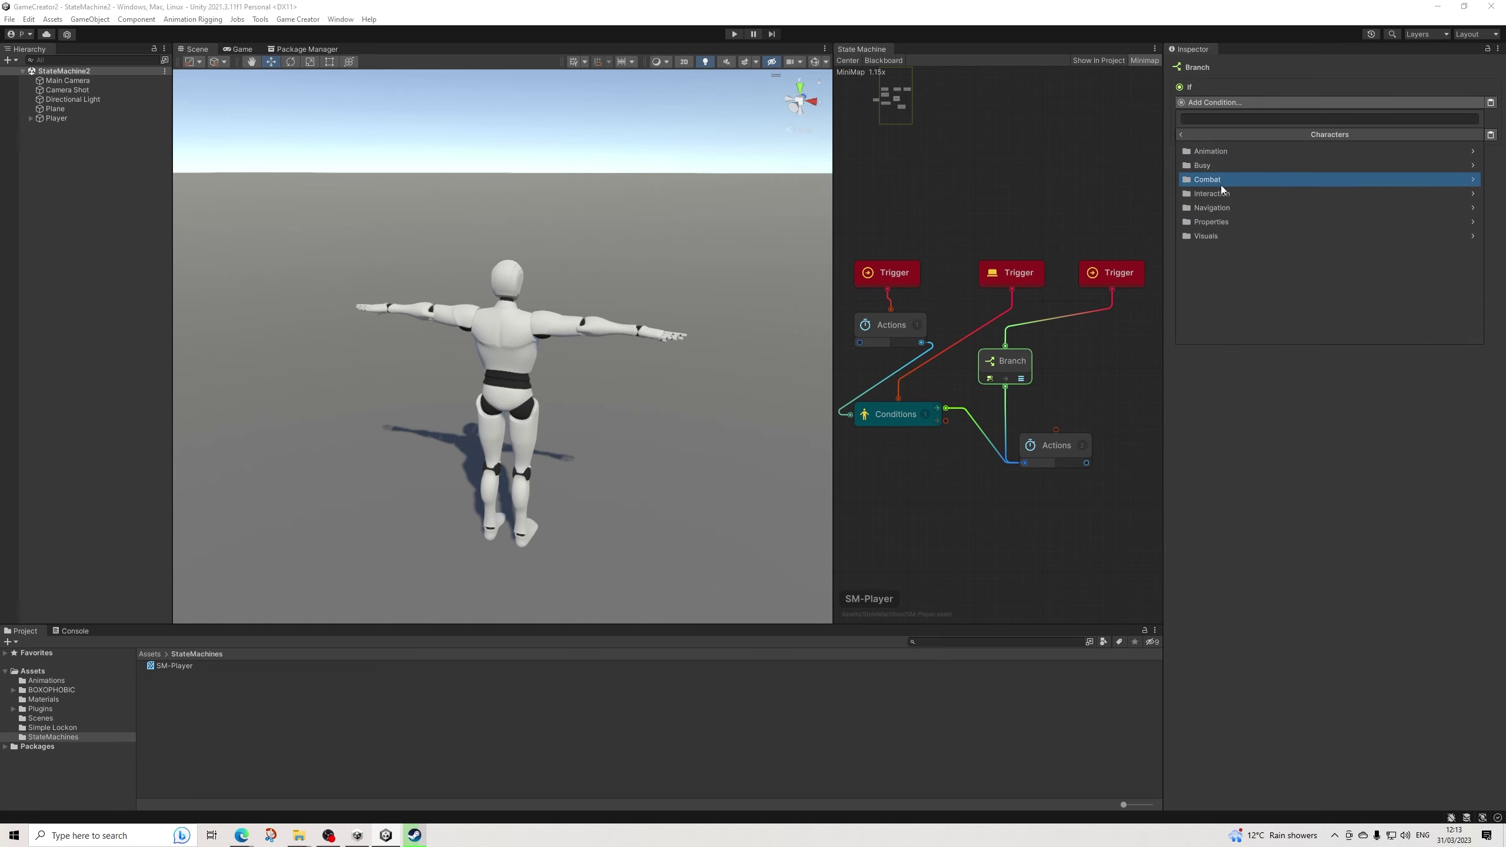
click(1216, 210)
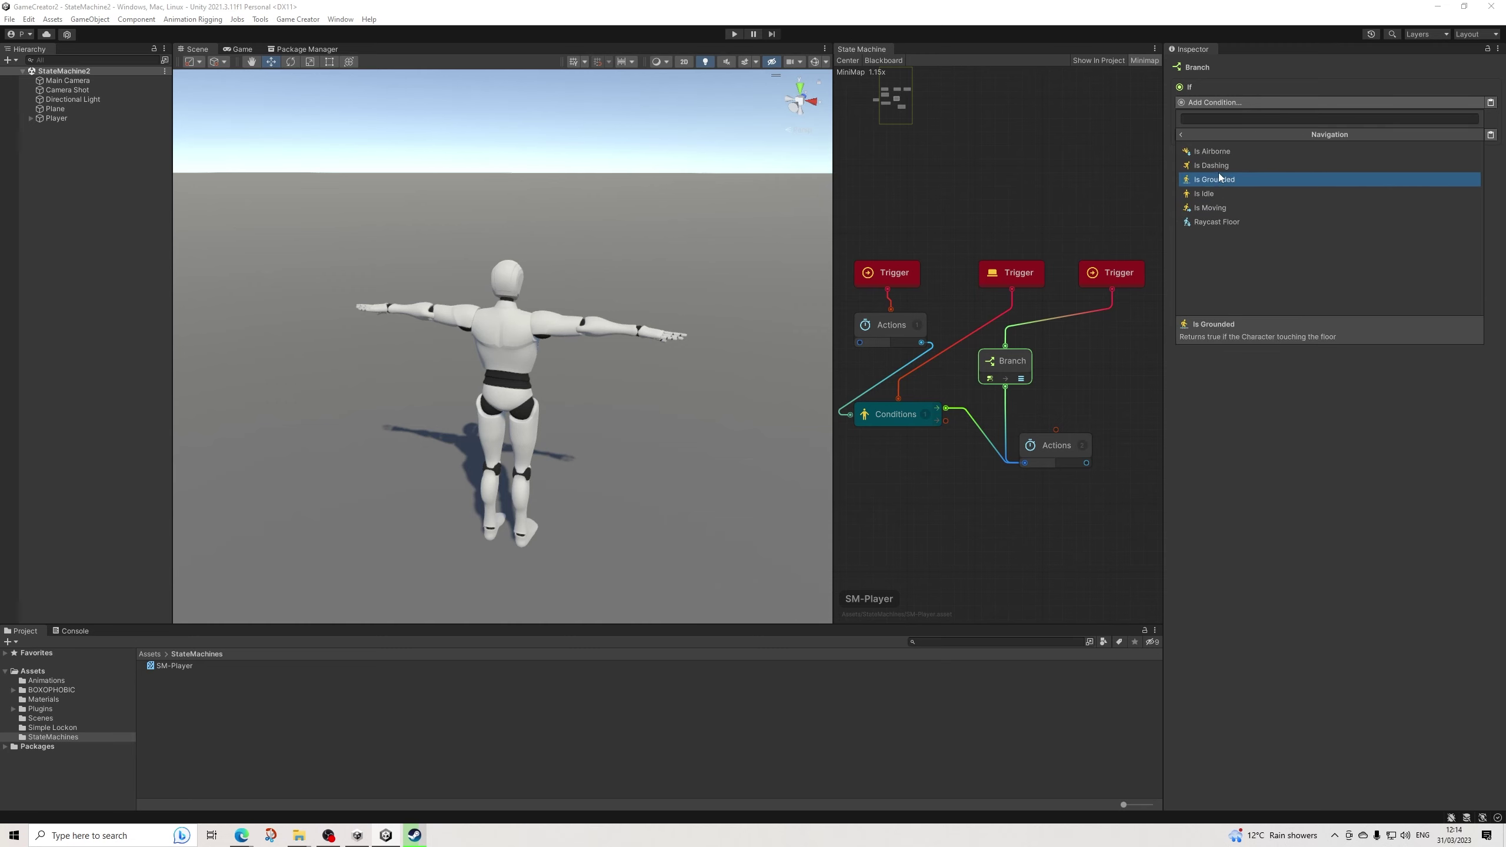
click(1216, 167)
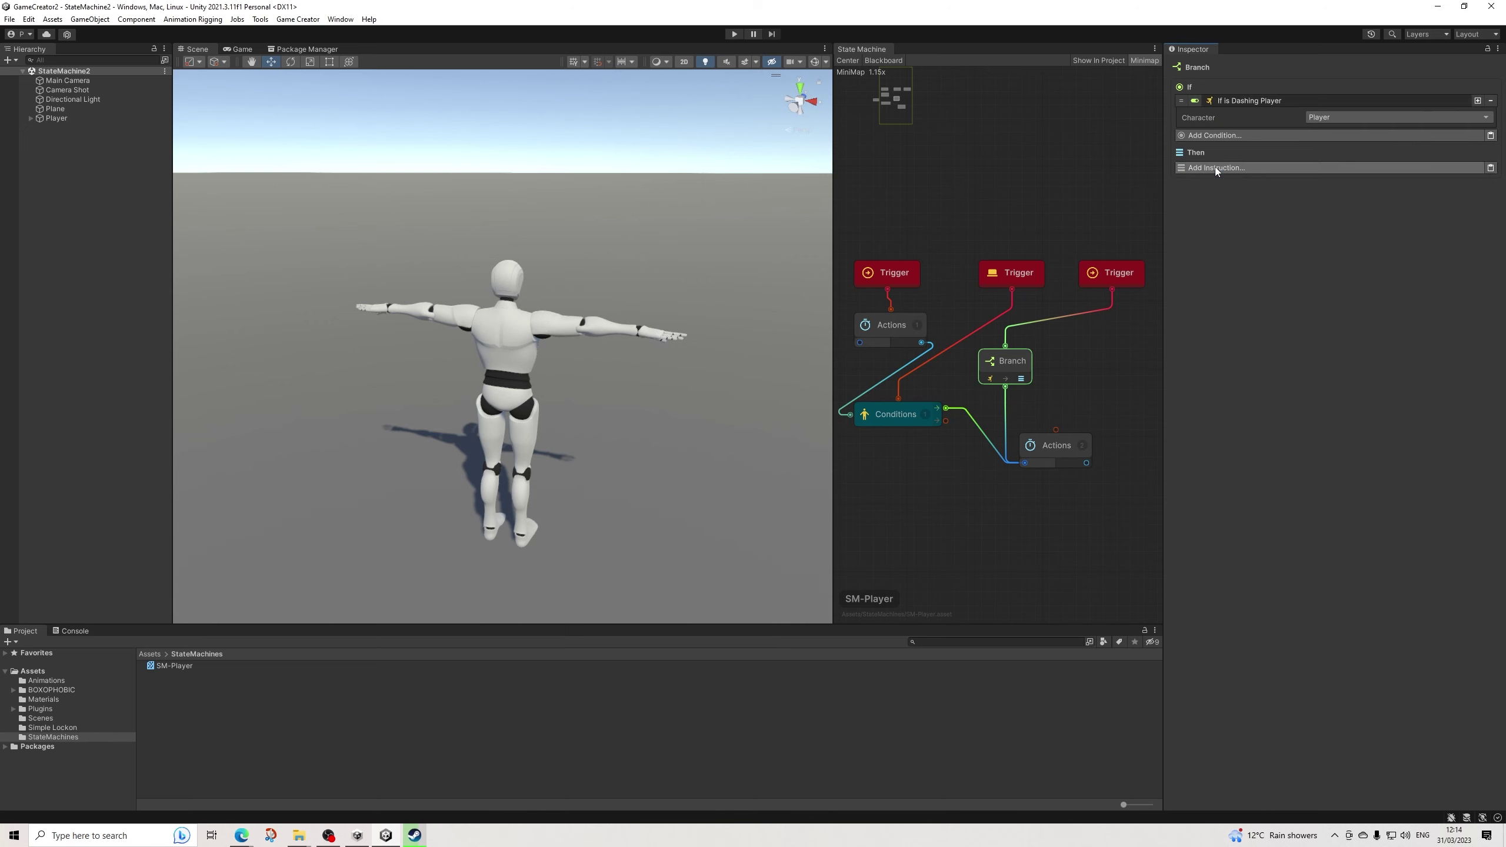
click(1263, 167)
click(1270, 144)
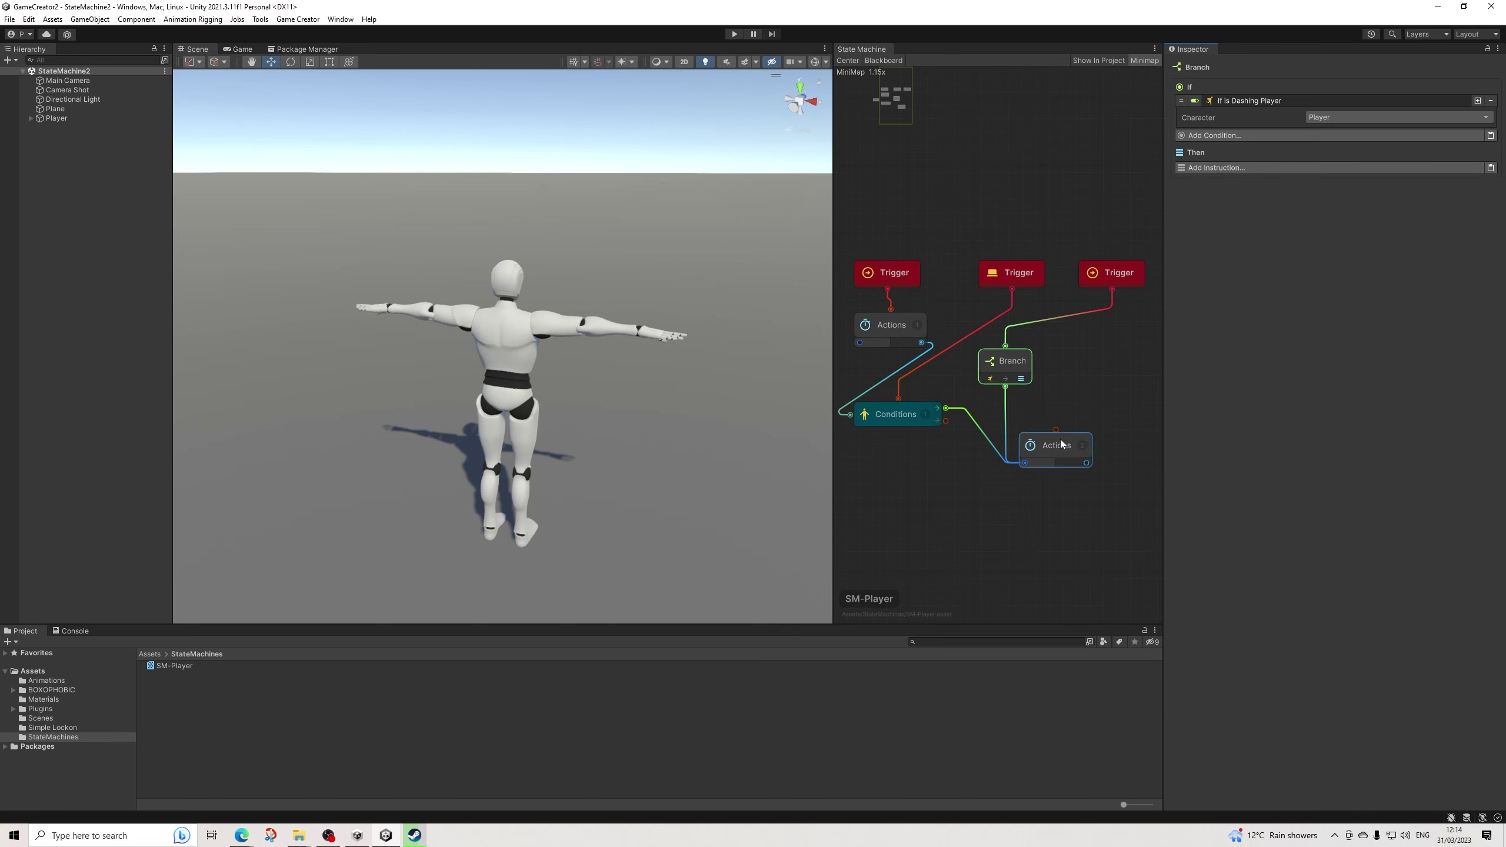
Keep the third Trigger's event set to On Start.
click(1113, 275)
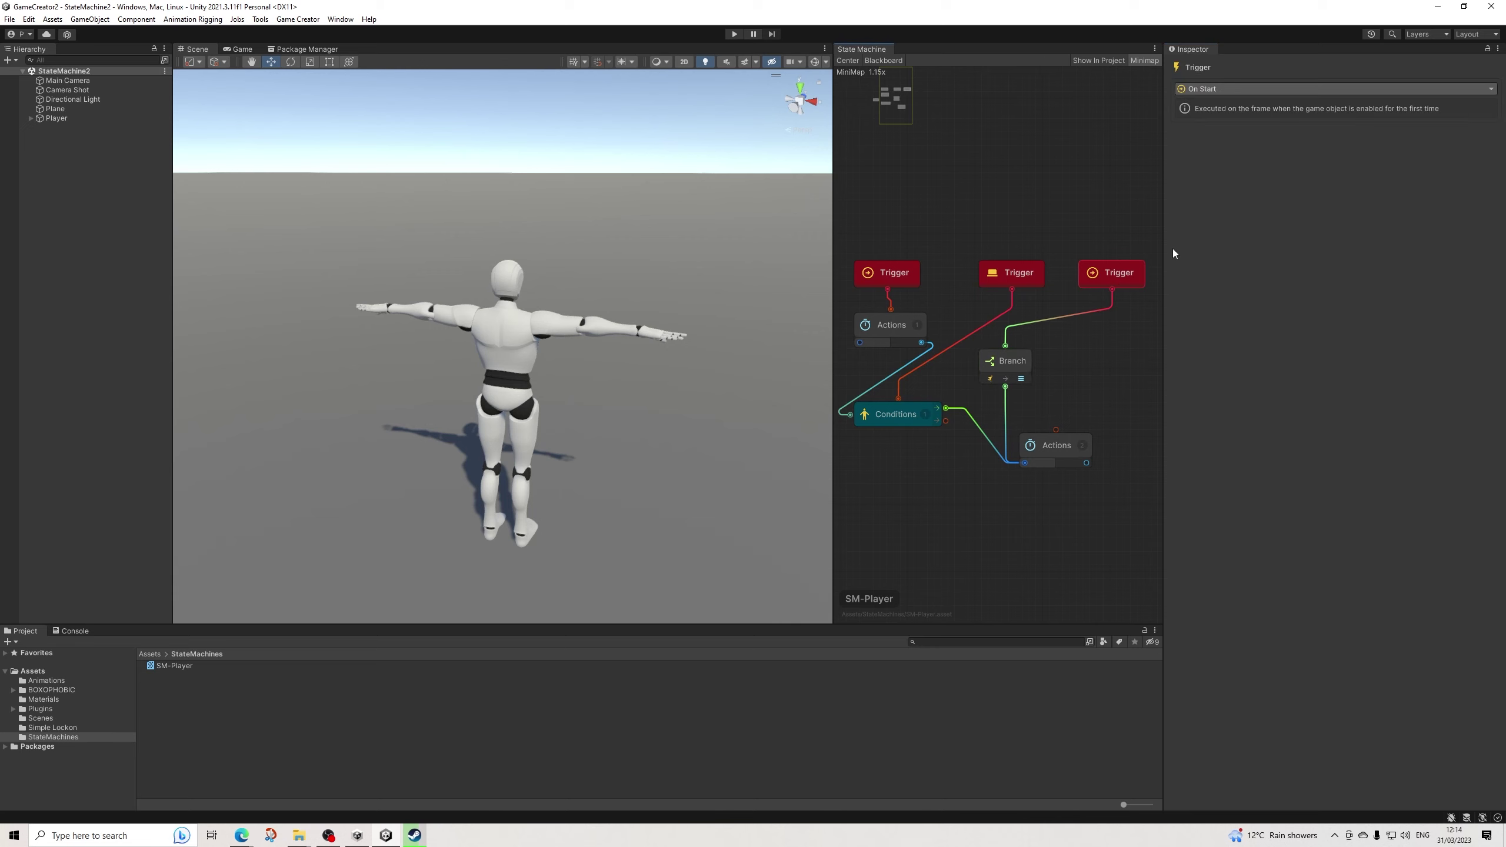
click(1230, 90)
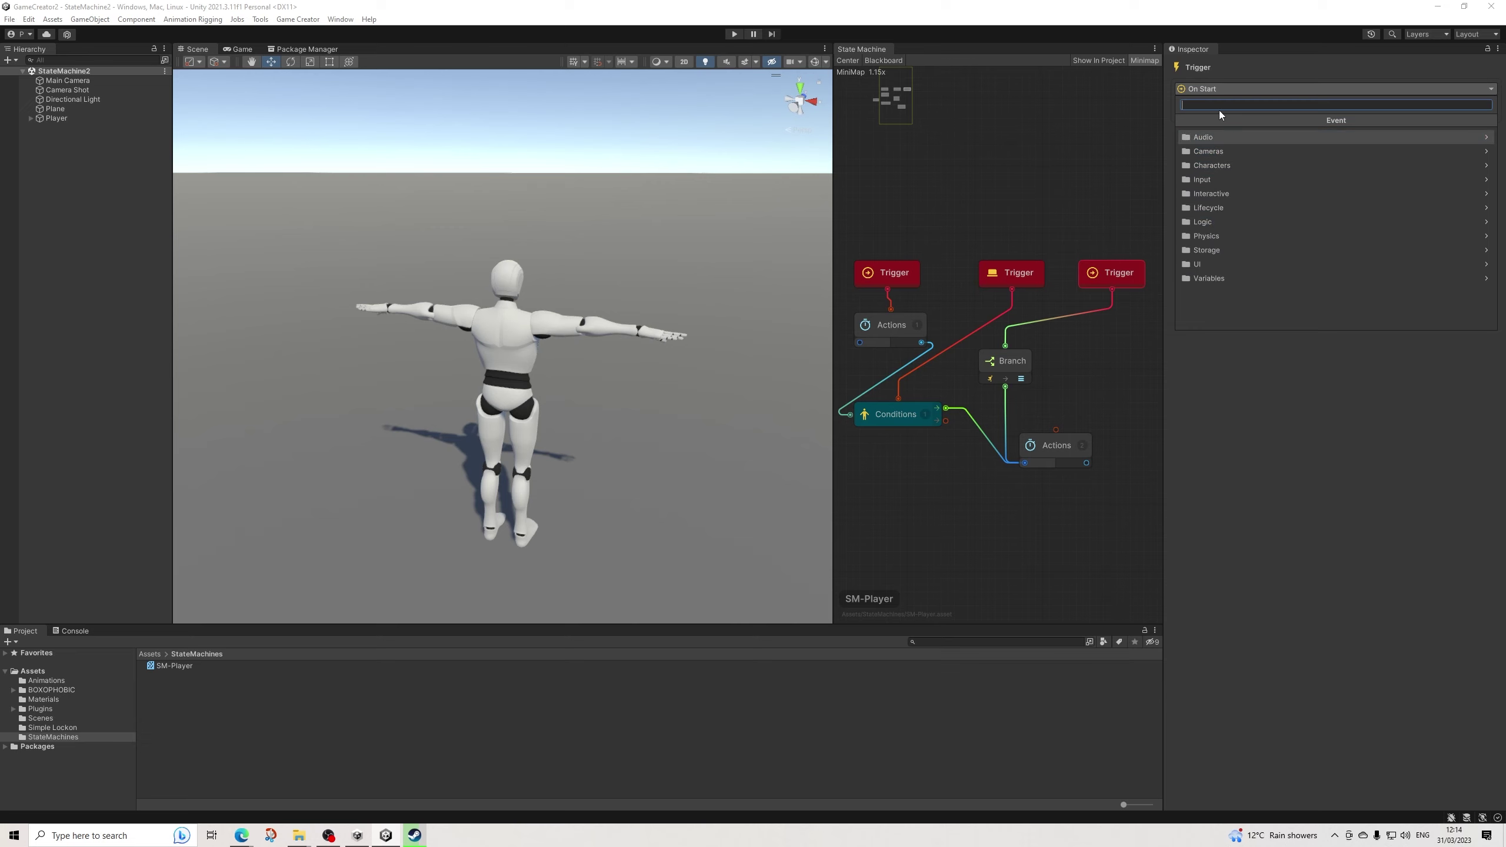
click(1244, 346)
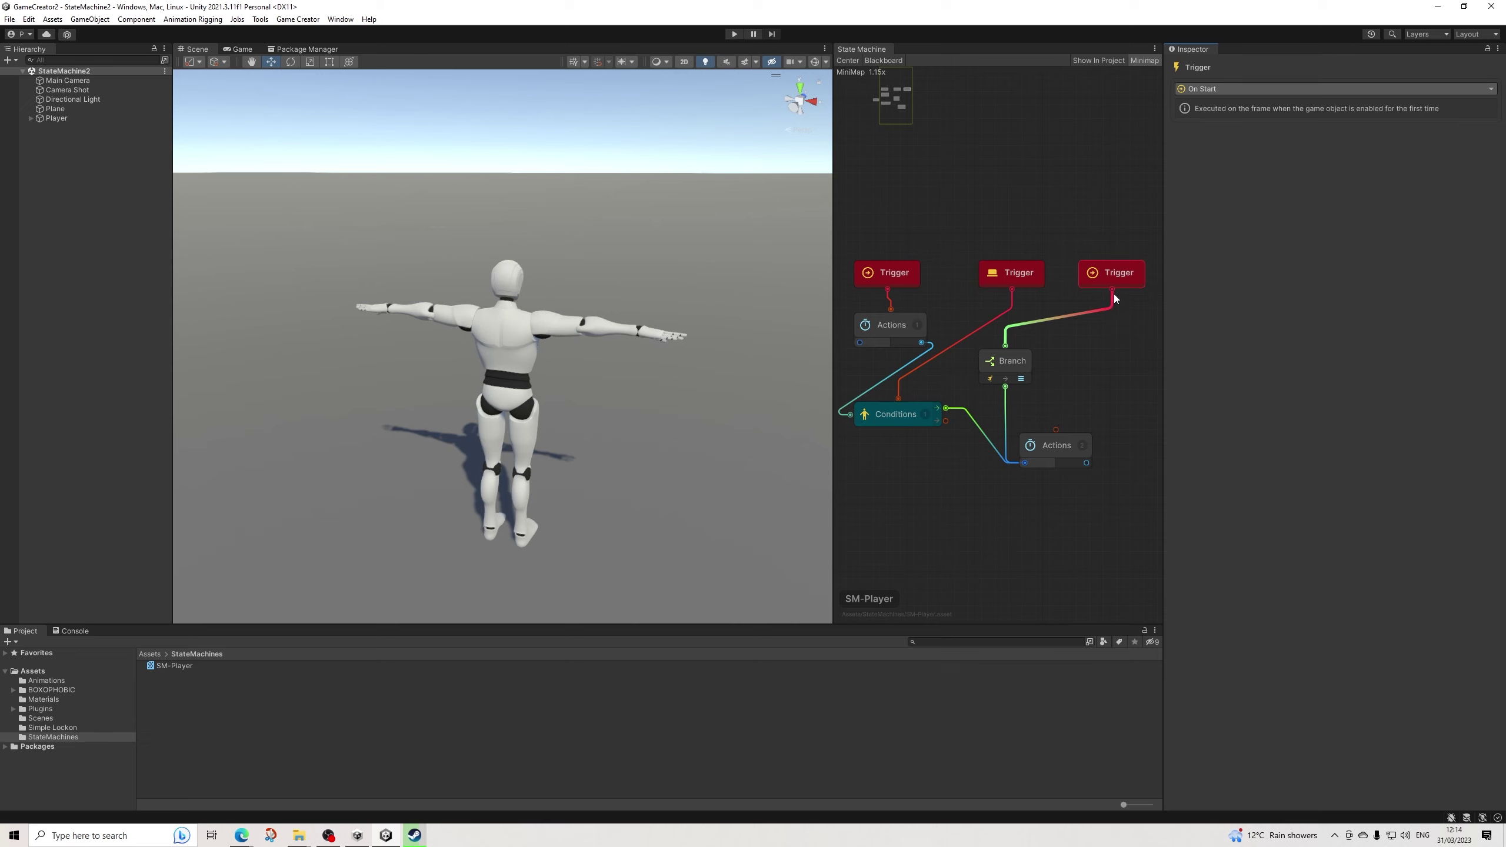
Insert a new Actions node between the third Trigger and Branch with a 6-second Wait Seconds instruction.
mouse_move(1114, 294)
mouse_down()
mouse_move(1114, 330)
mouse_move(1114, 309)
mouse_up()
click(1138, 346)
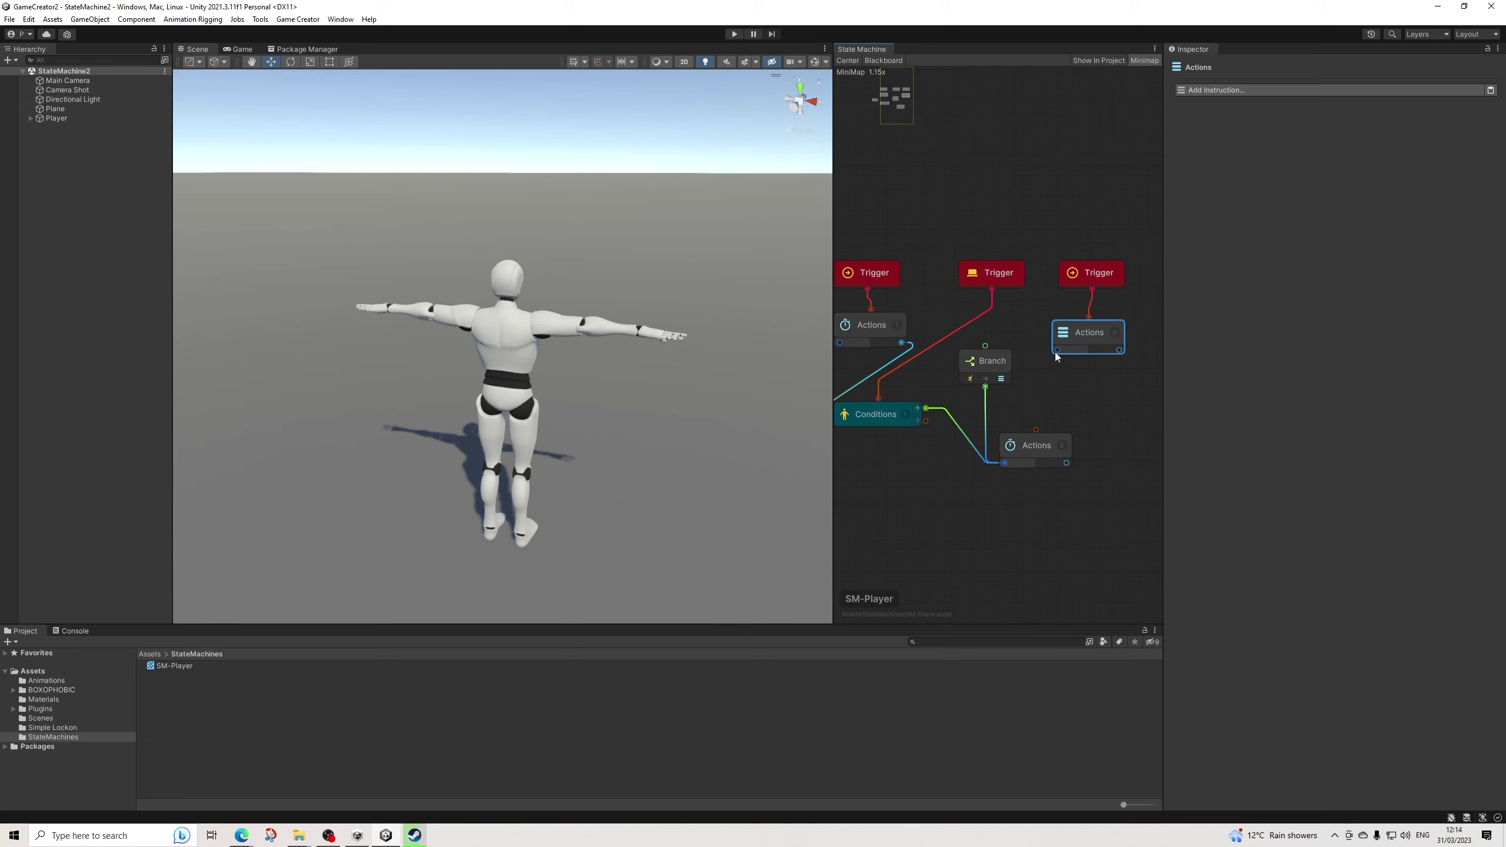
drag(1119, 350, 985, 346)
click(1219, 90)
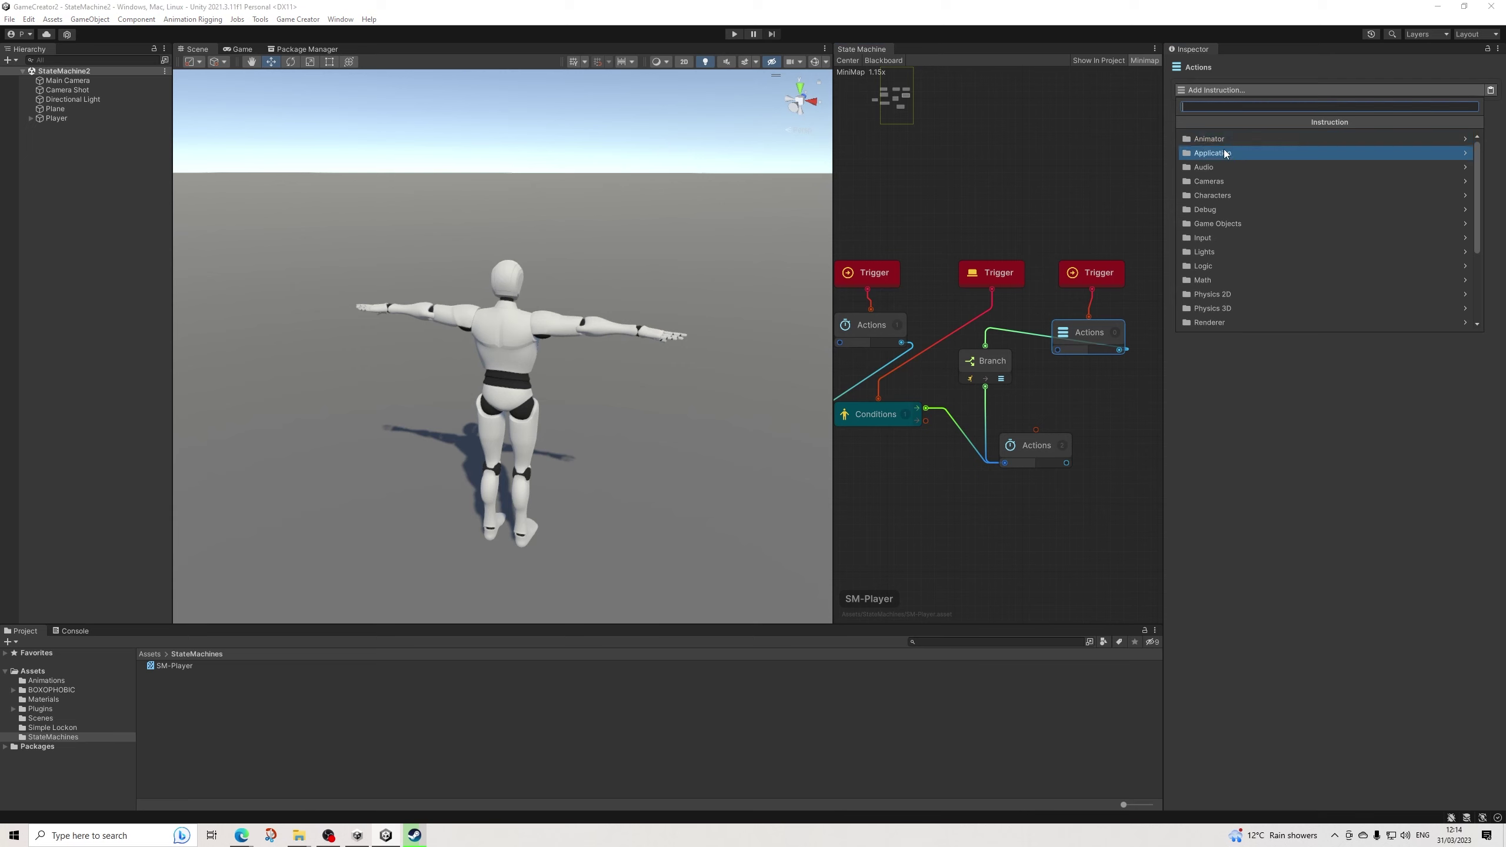
text(wait)
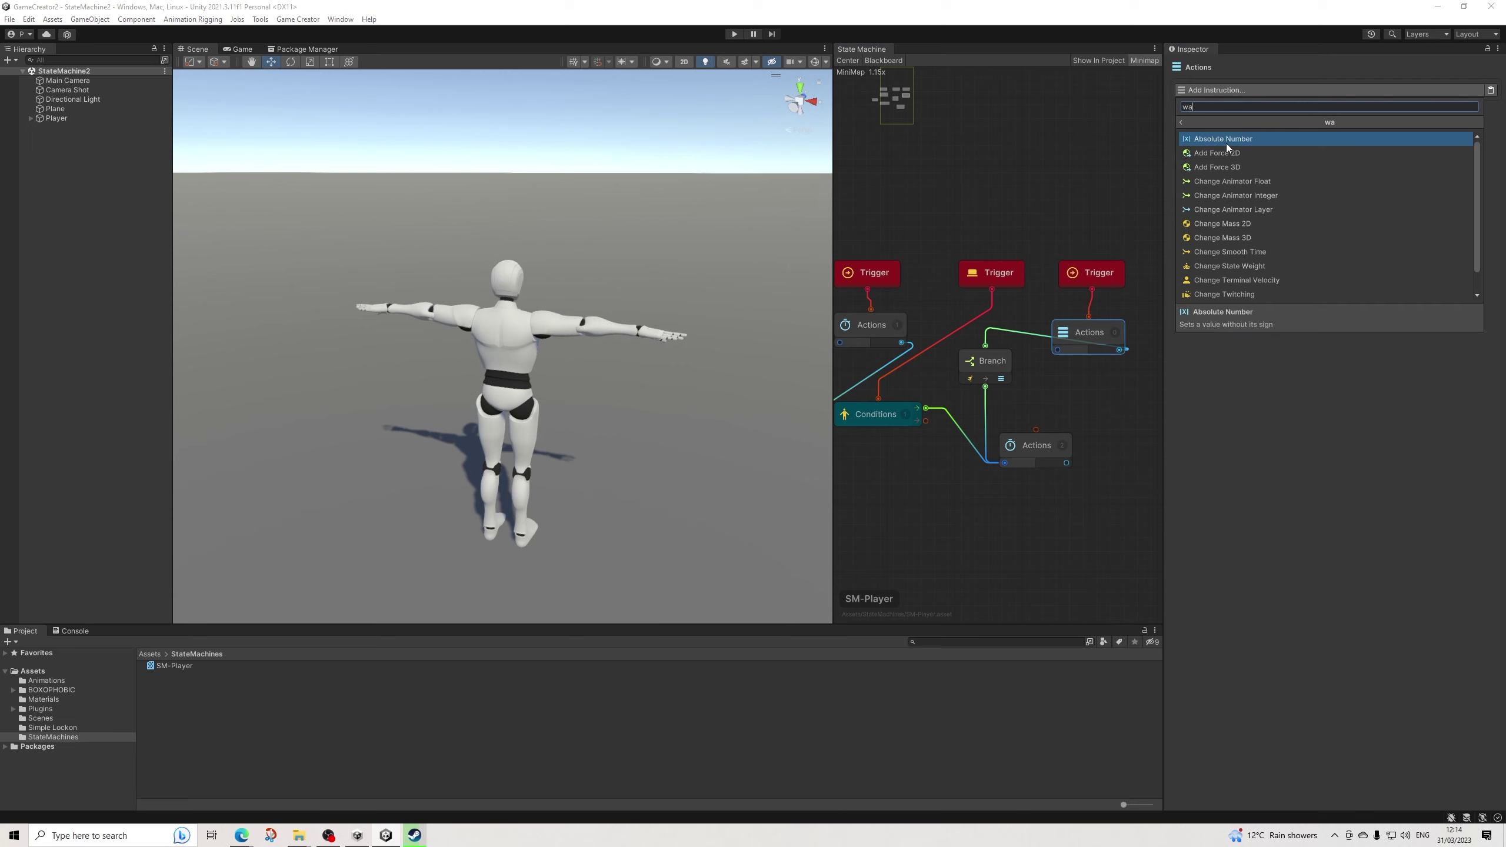
click(1226, 147)
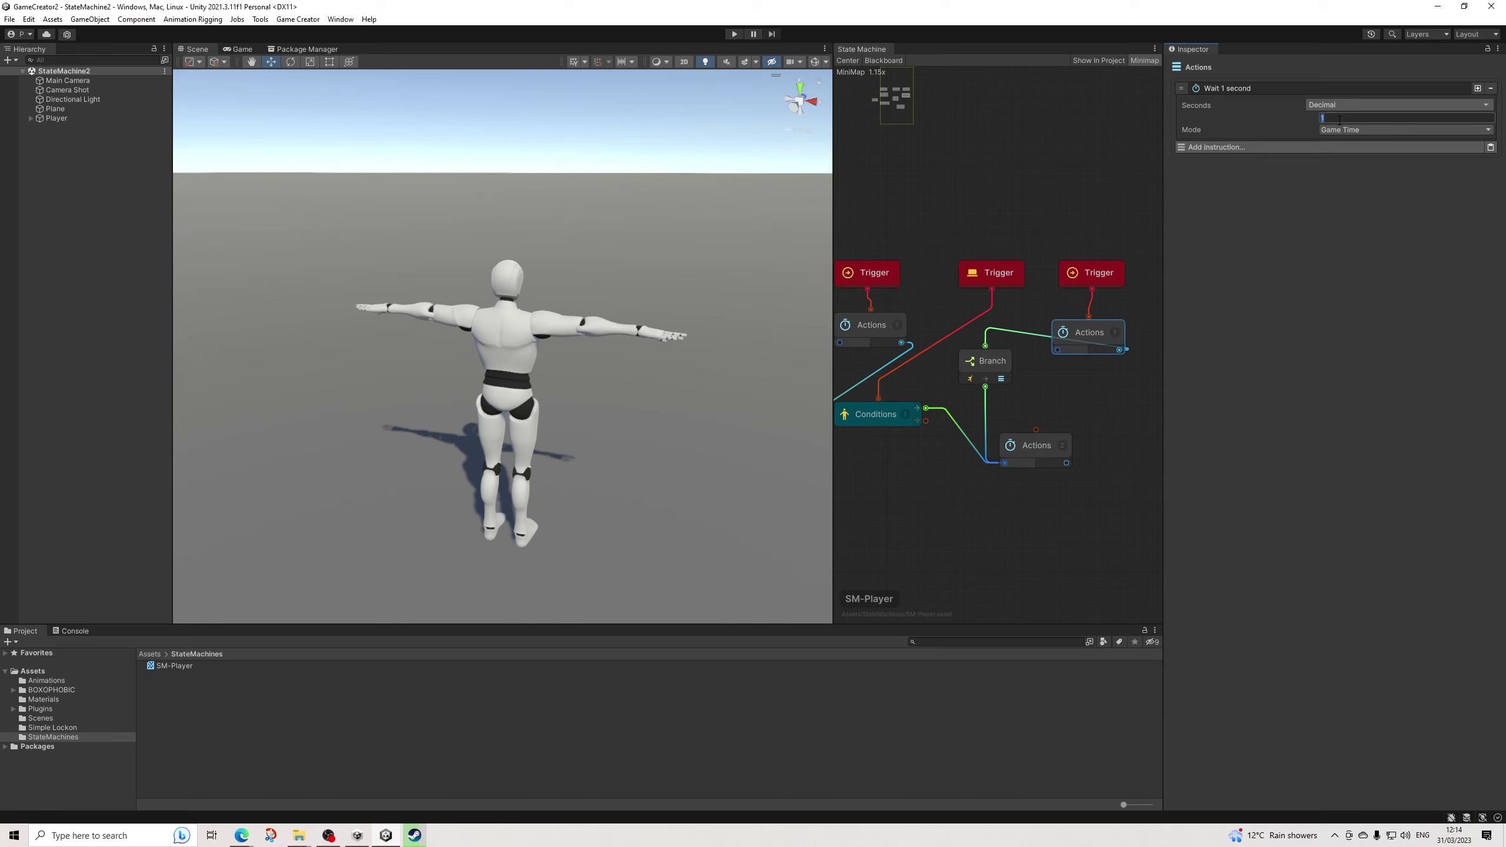
drag(1090, 334, 1091, 326)
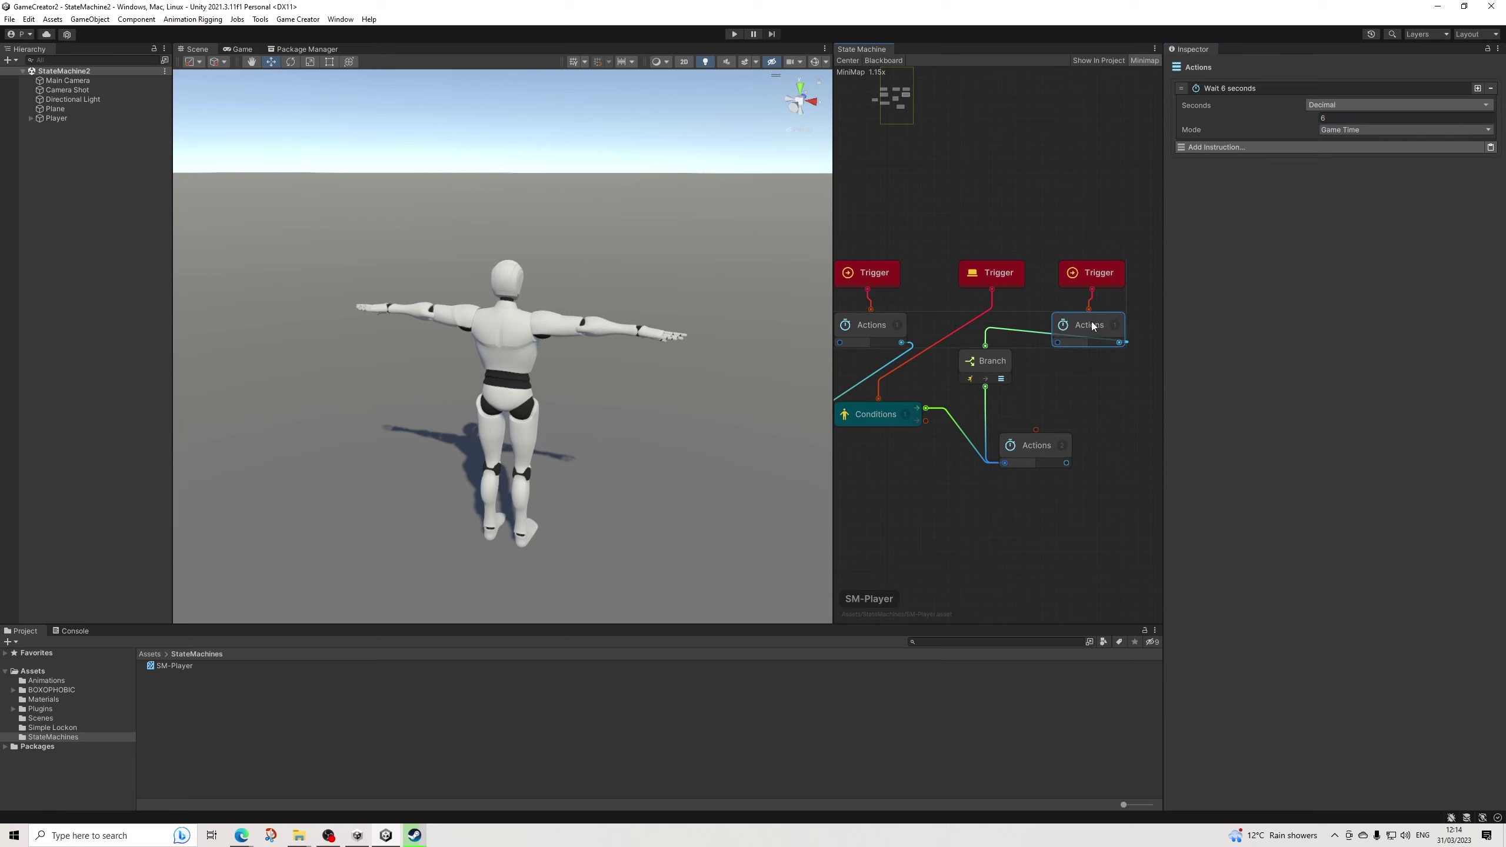
click(987, 362)
Add a Burst shake camera instruction to the Branch, shaking the Main Camera for 0.5 seconds.
drag(1002, 363, 1001, 375)
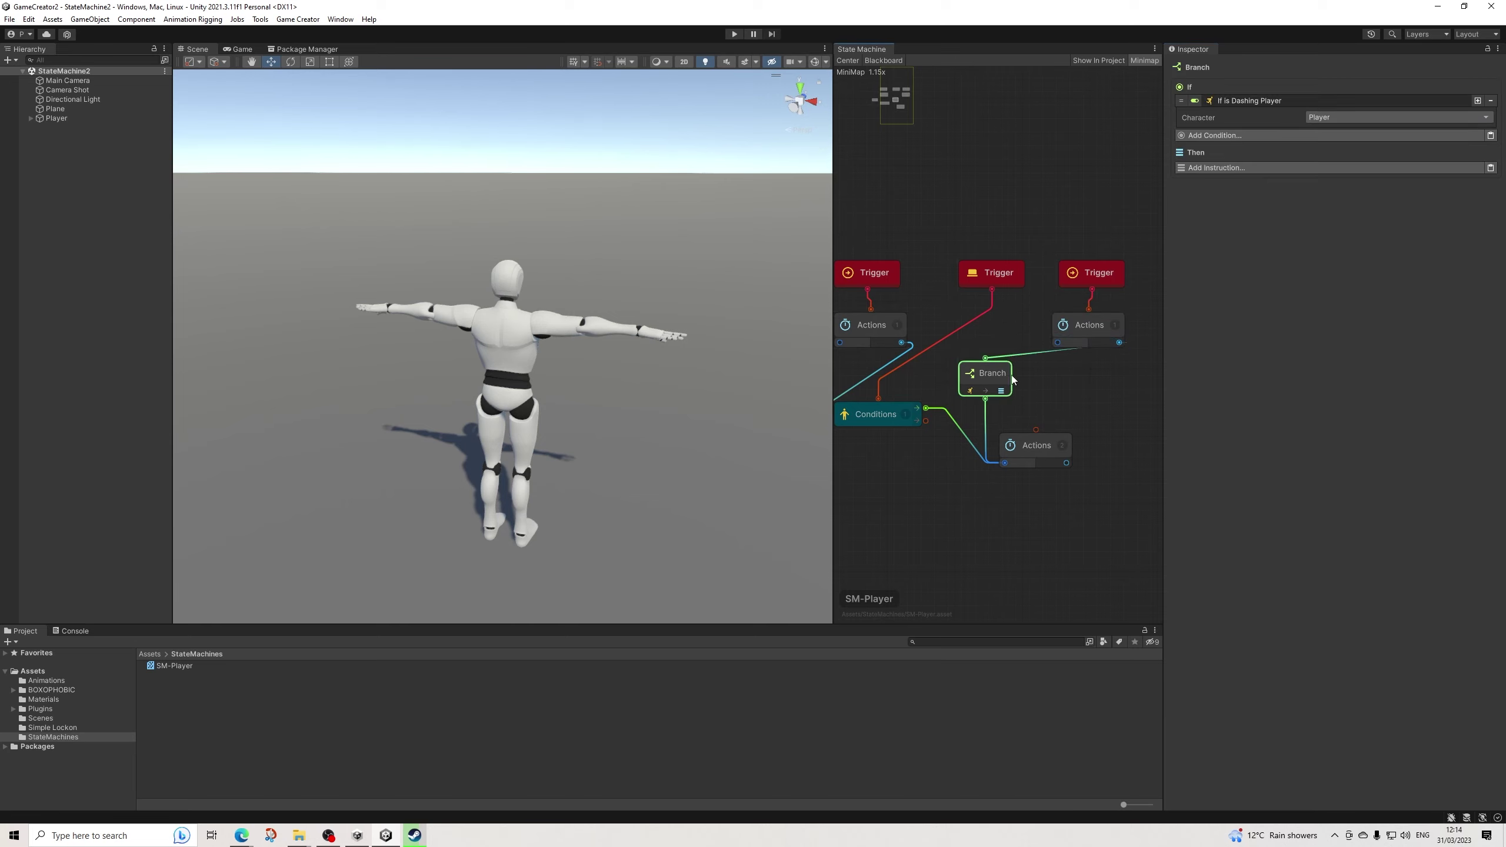
click(1203, 166)
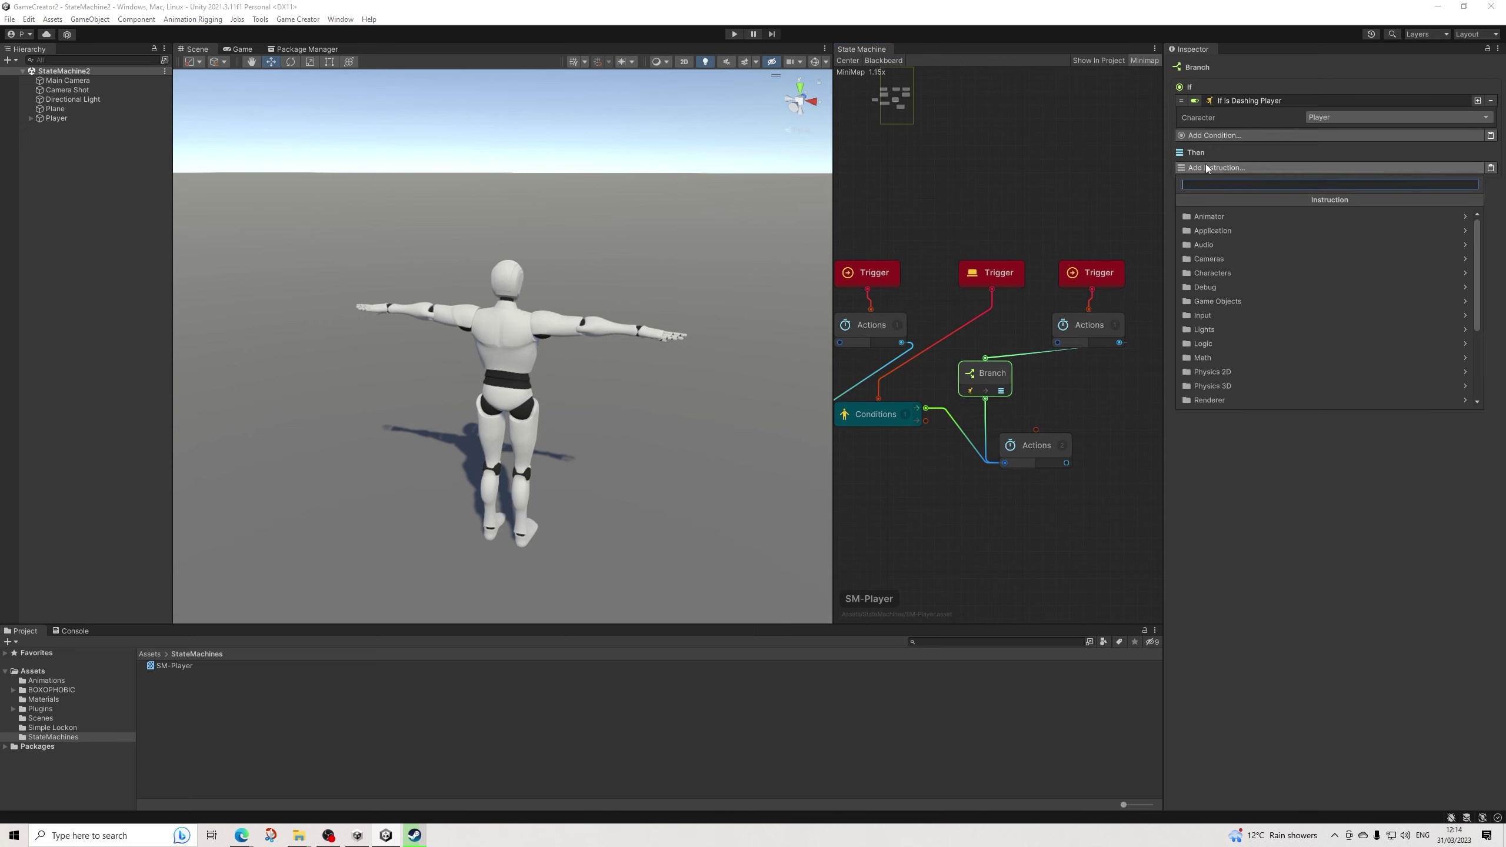
click(1217, 260)
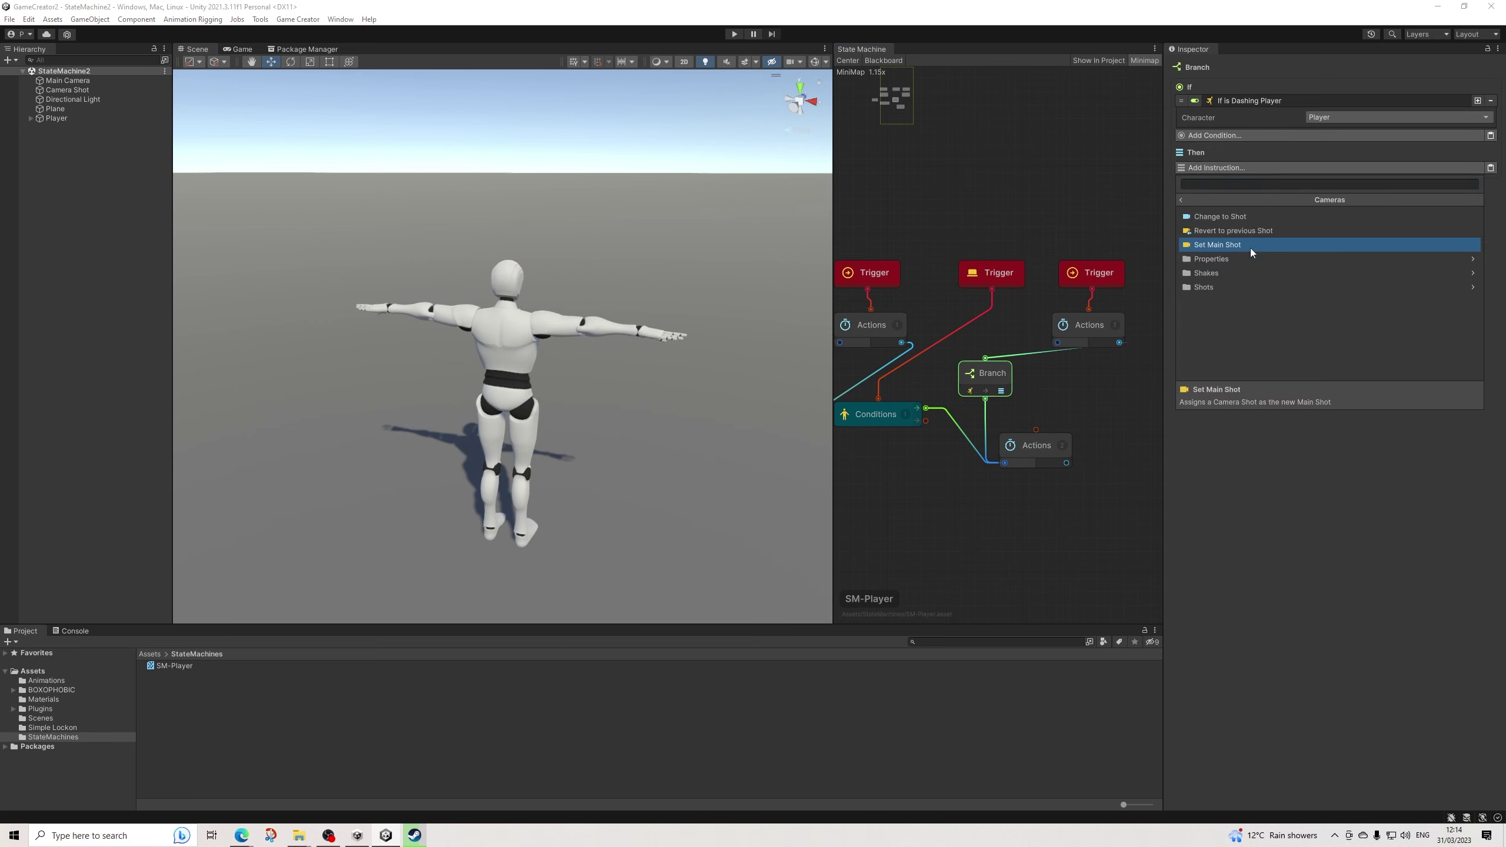
click(1216, 273)
click(1230, 217)
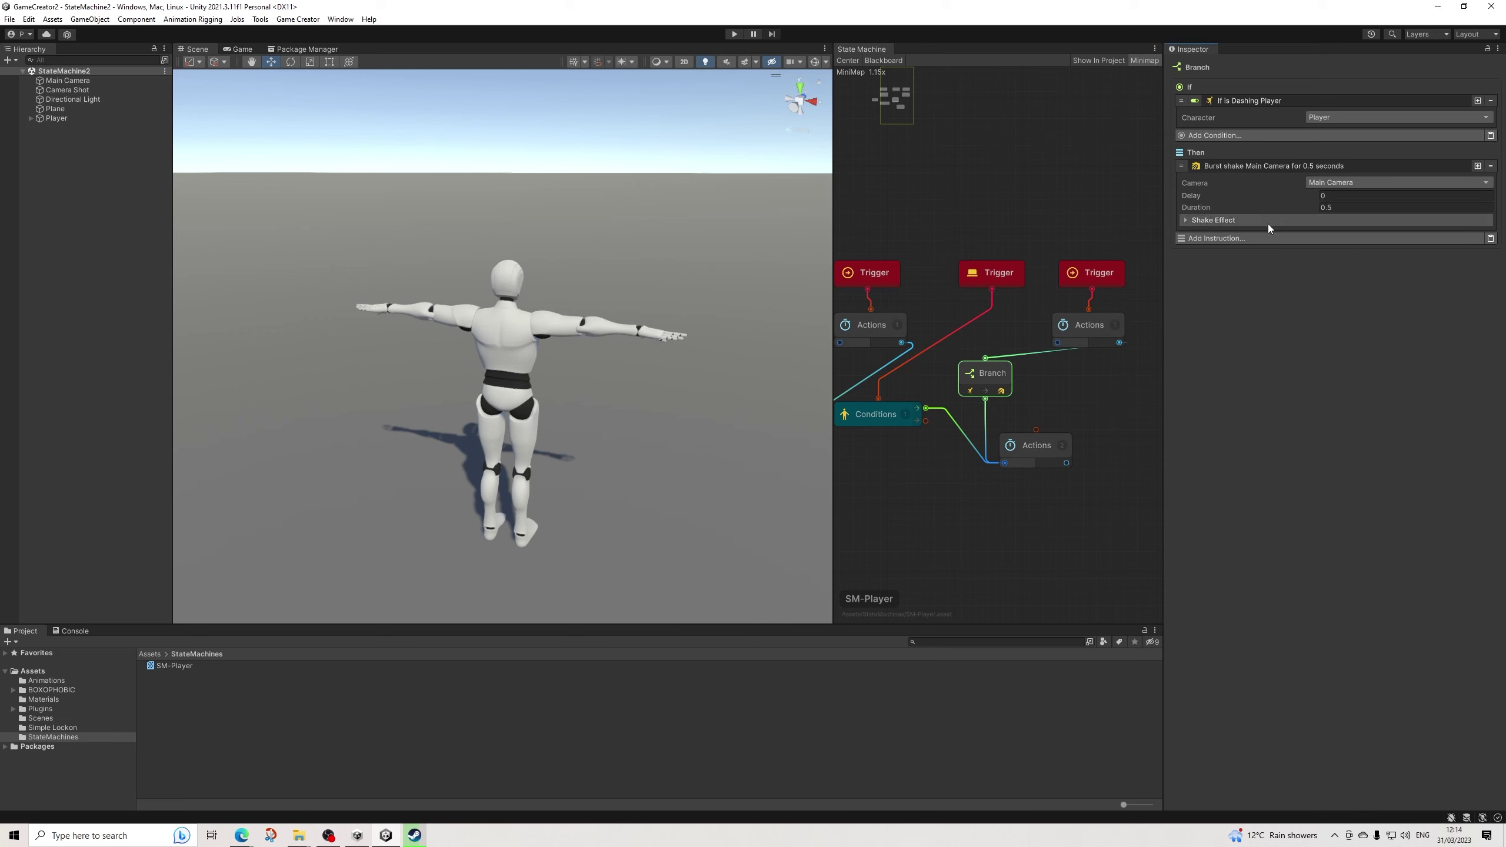
Use the File menu, then enter play mode to test the graph.
click(9, 19)
click(35, 84)
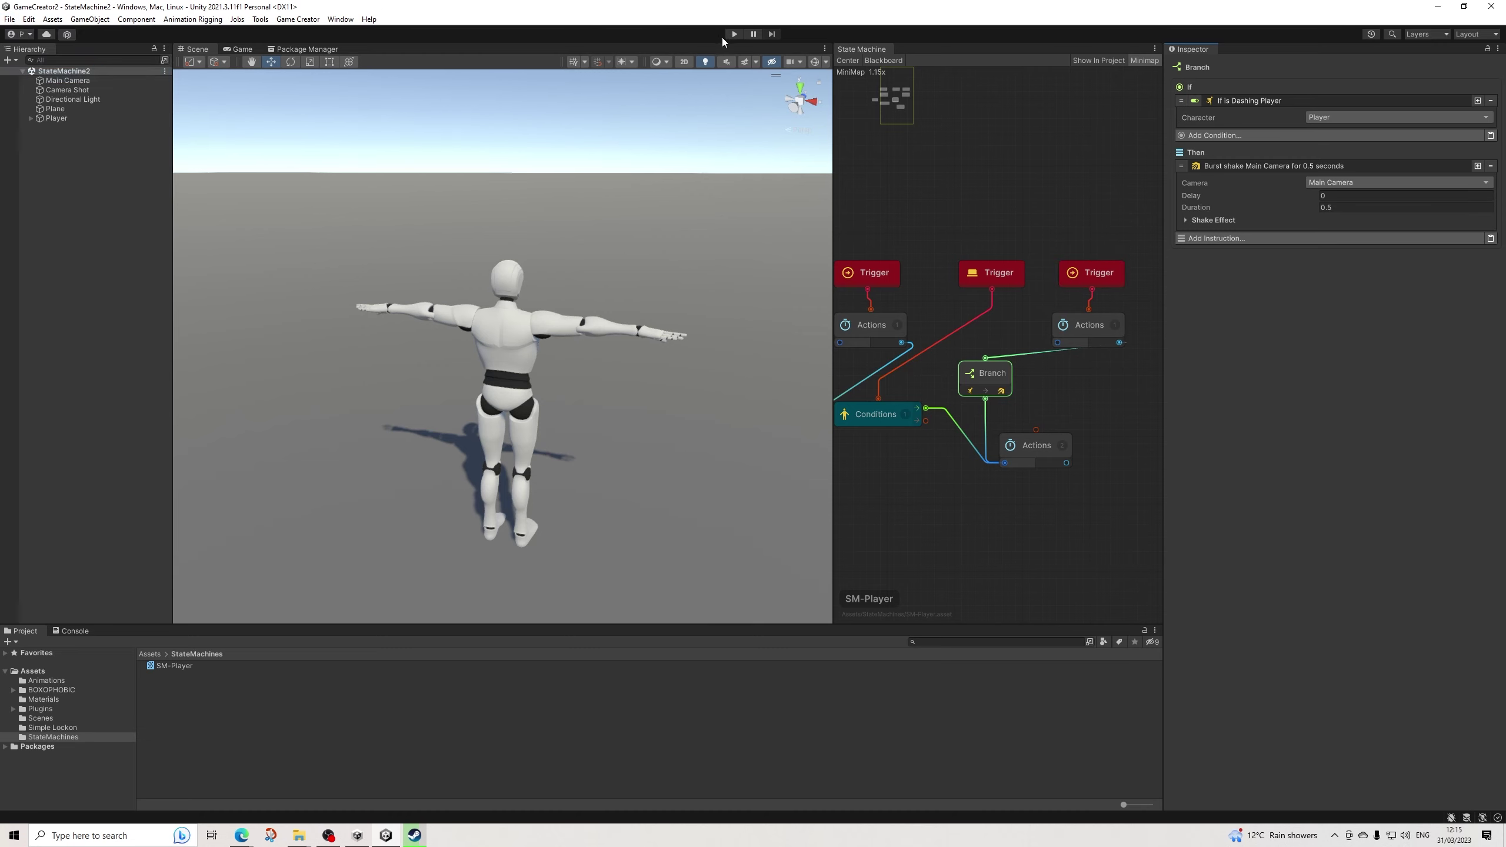
click(734, 34)
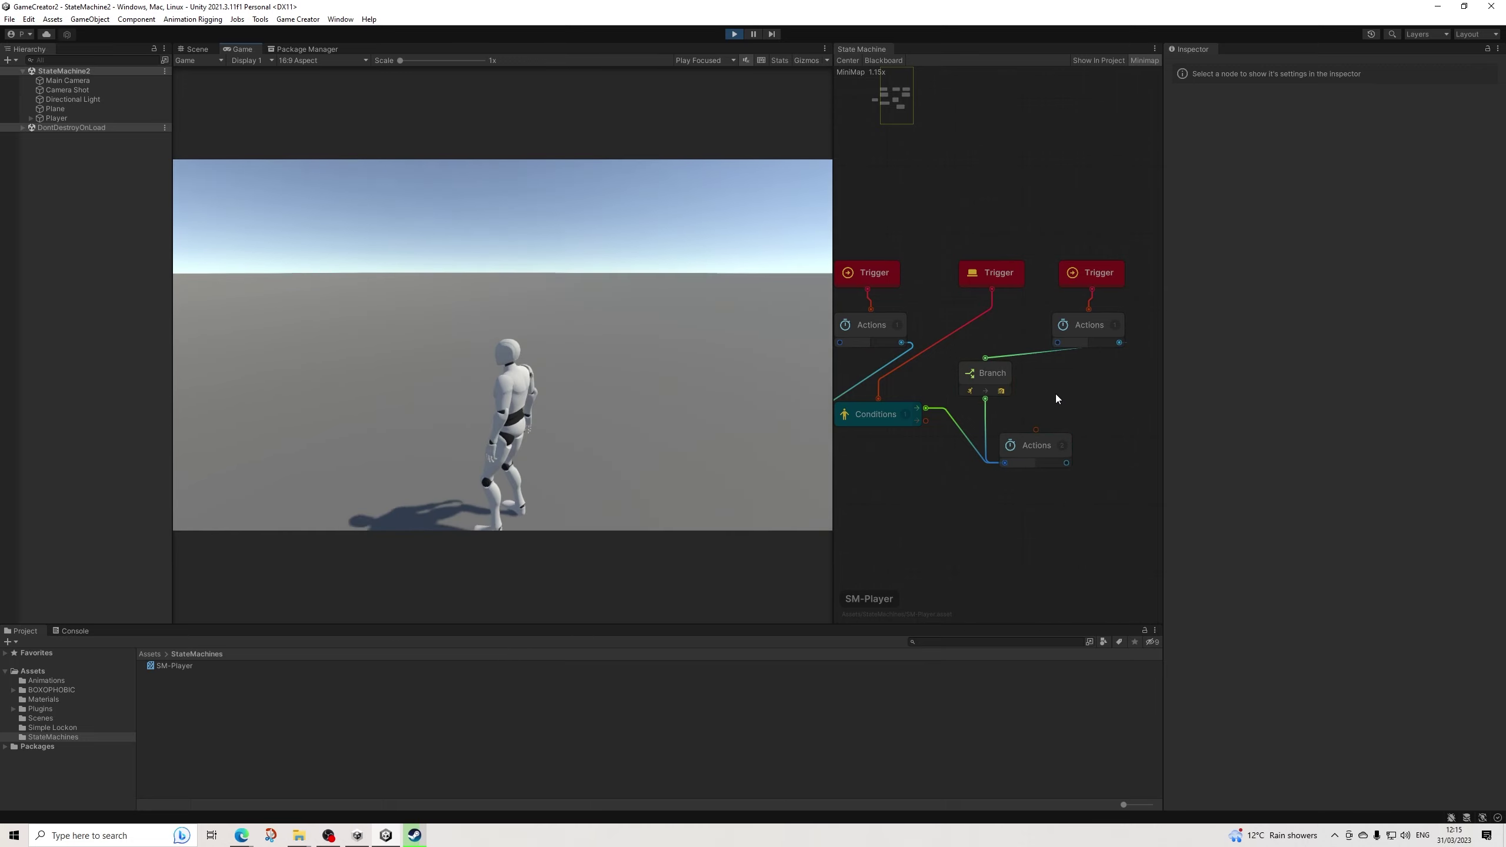
While playing, shift the Branch and keyboard-press Trigger nodes slightly left.
click(990, 379)
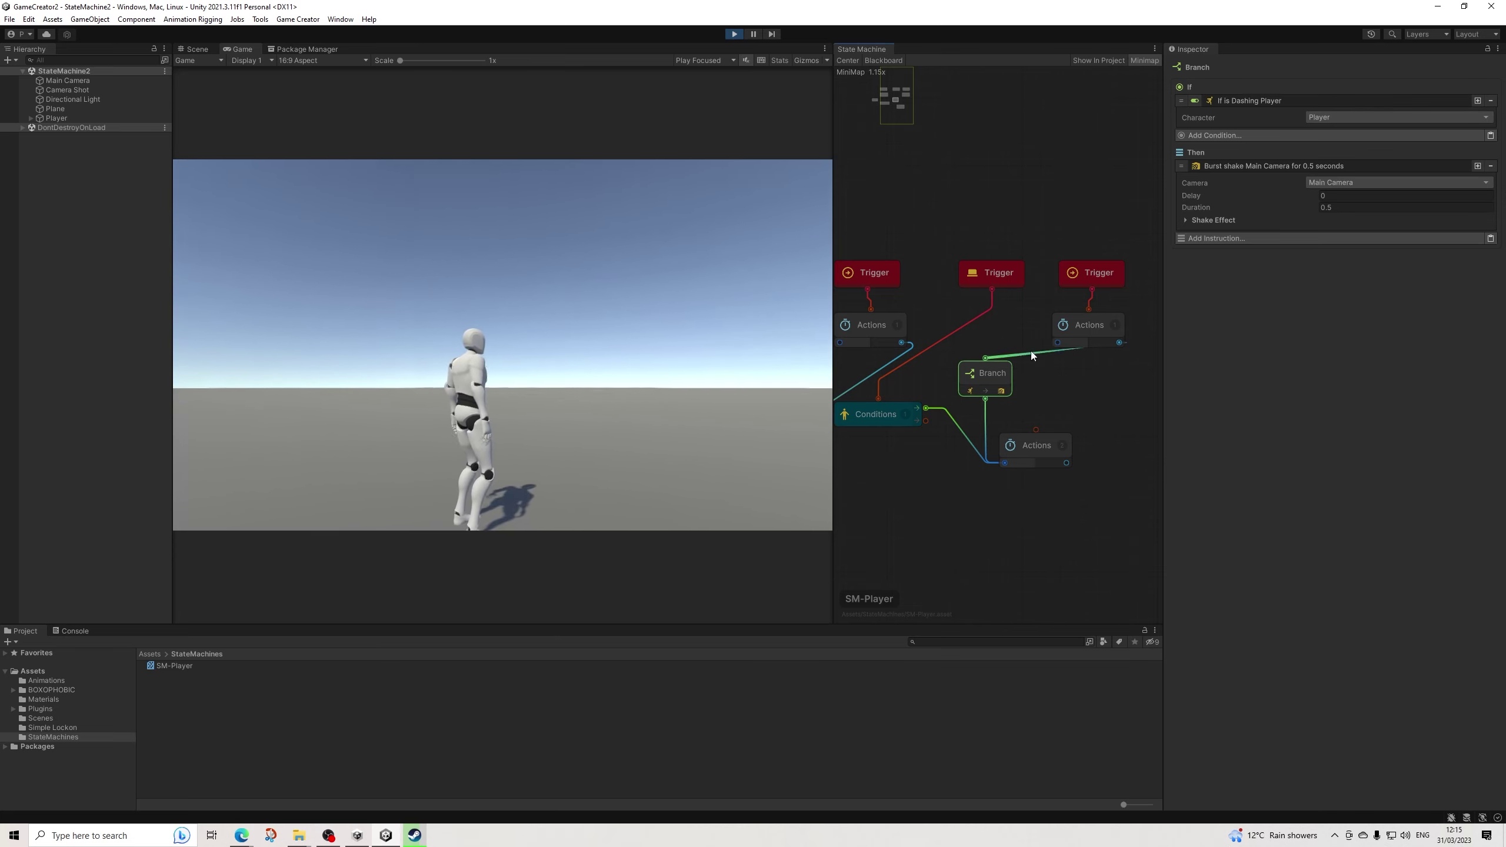
mouse_move(992, 378)
mouse_down()
mouse_move(1085, 378)
mouse_move(985, 374)
mouse_move(1010, 371)
mouse_up()
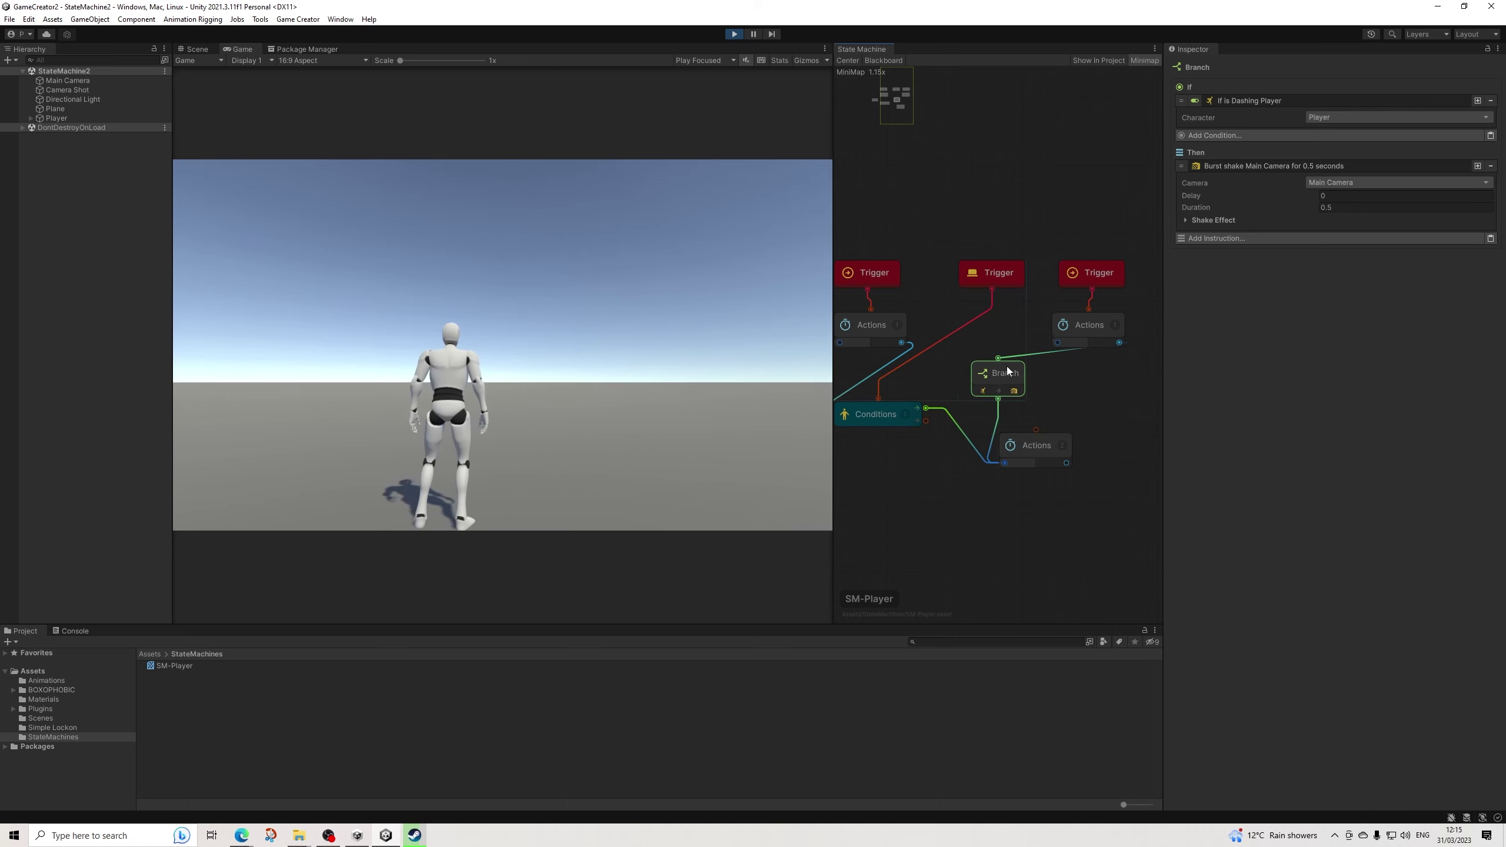
drag(1005, 371, 1006, 370)
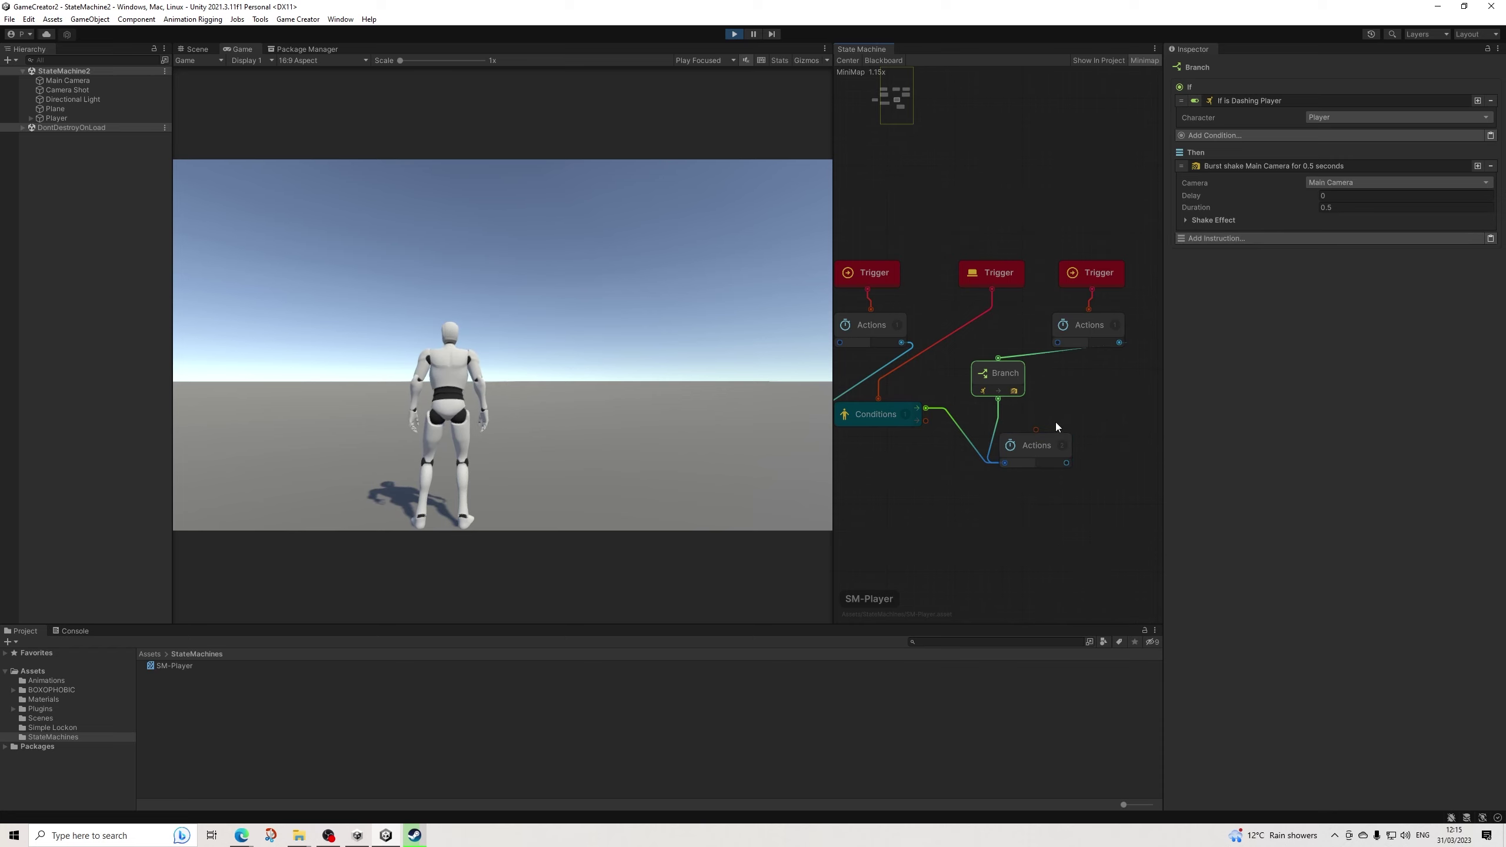
scroll(910, 436, down, 5)
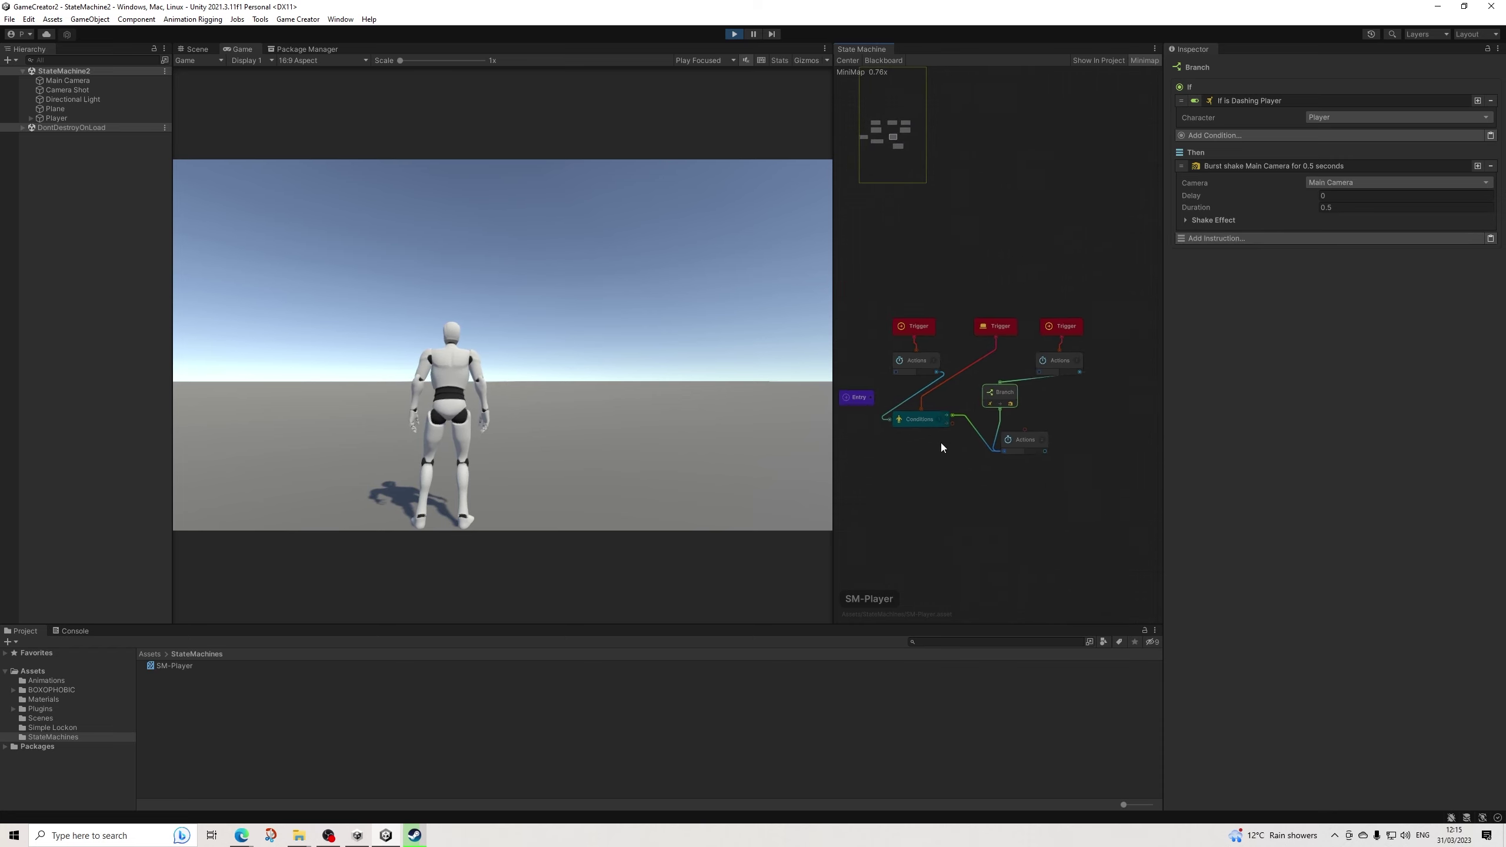
scroll(978, 447, up, 3)
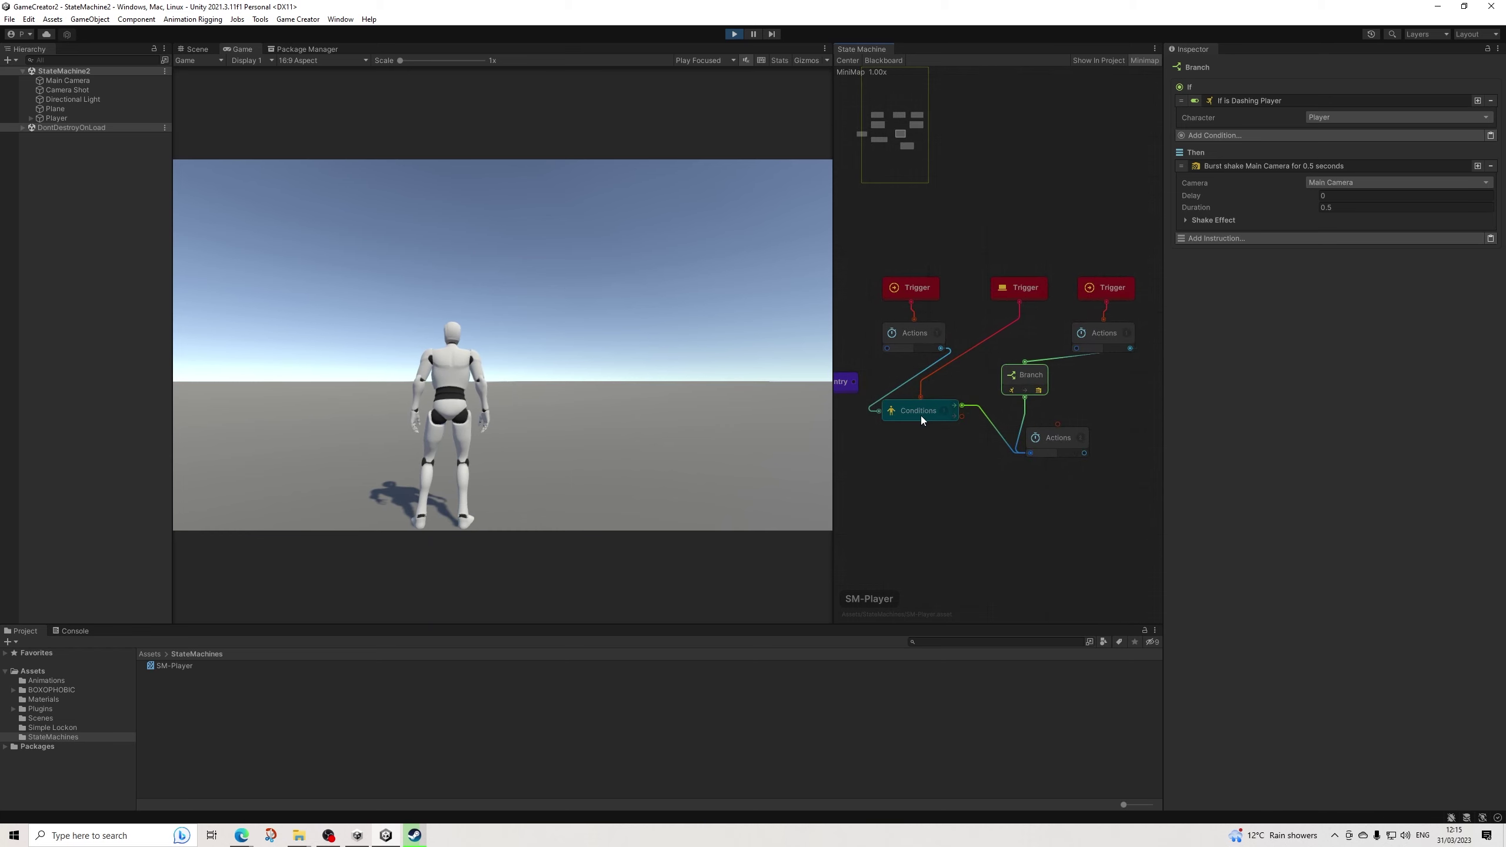
middle_drag(921, 418, 963, 410)
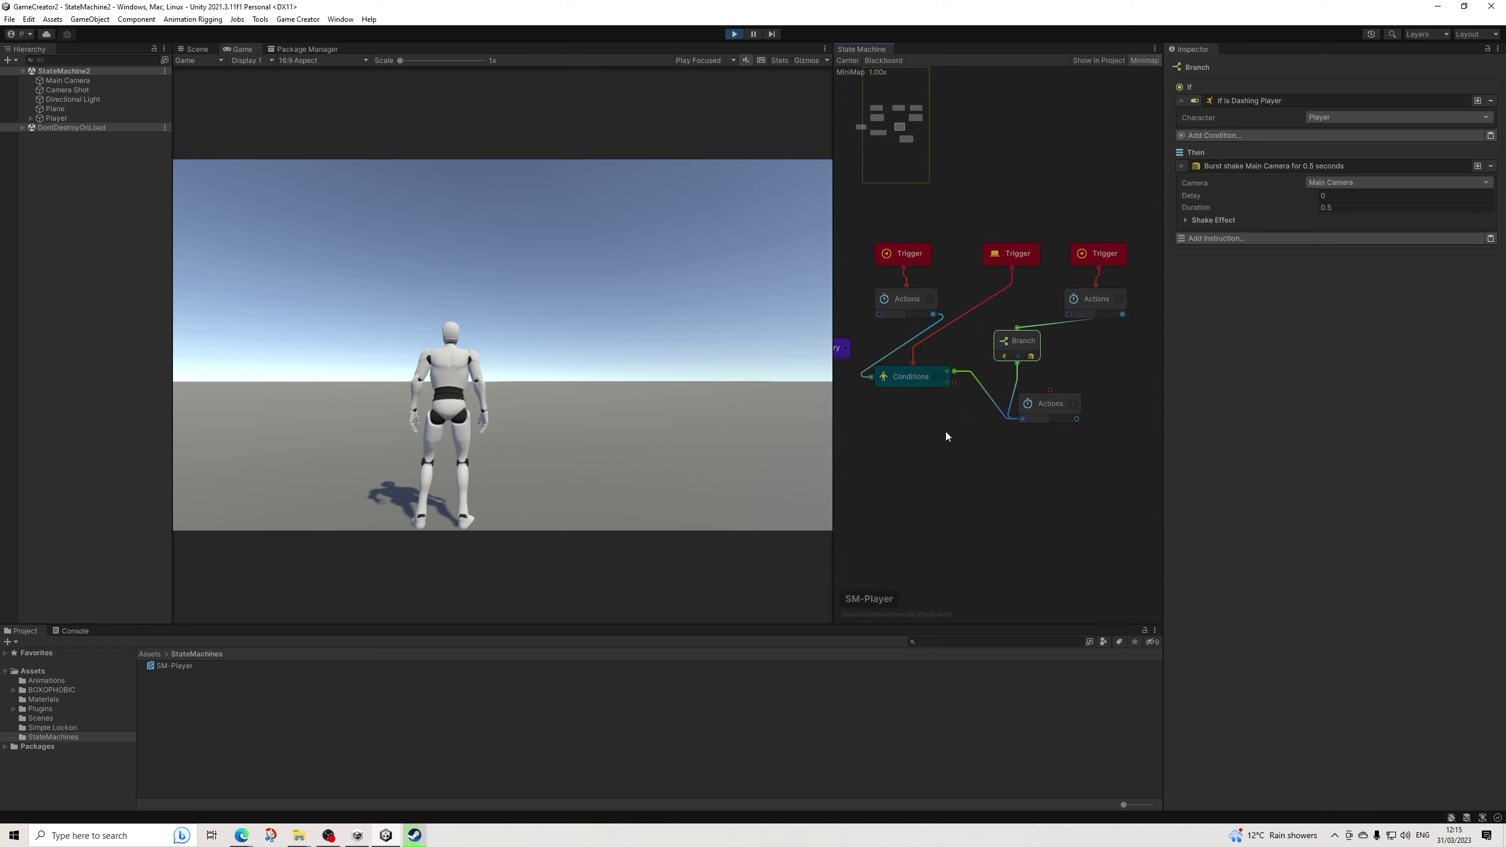
scroll(960, 426, up, 2)
middle_drag(974, 414, 963, 416)
scroll(962, 414, down, 2)
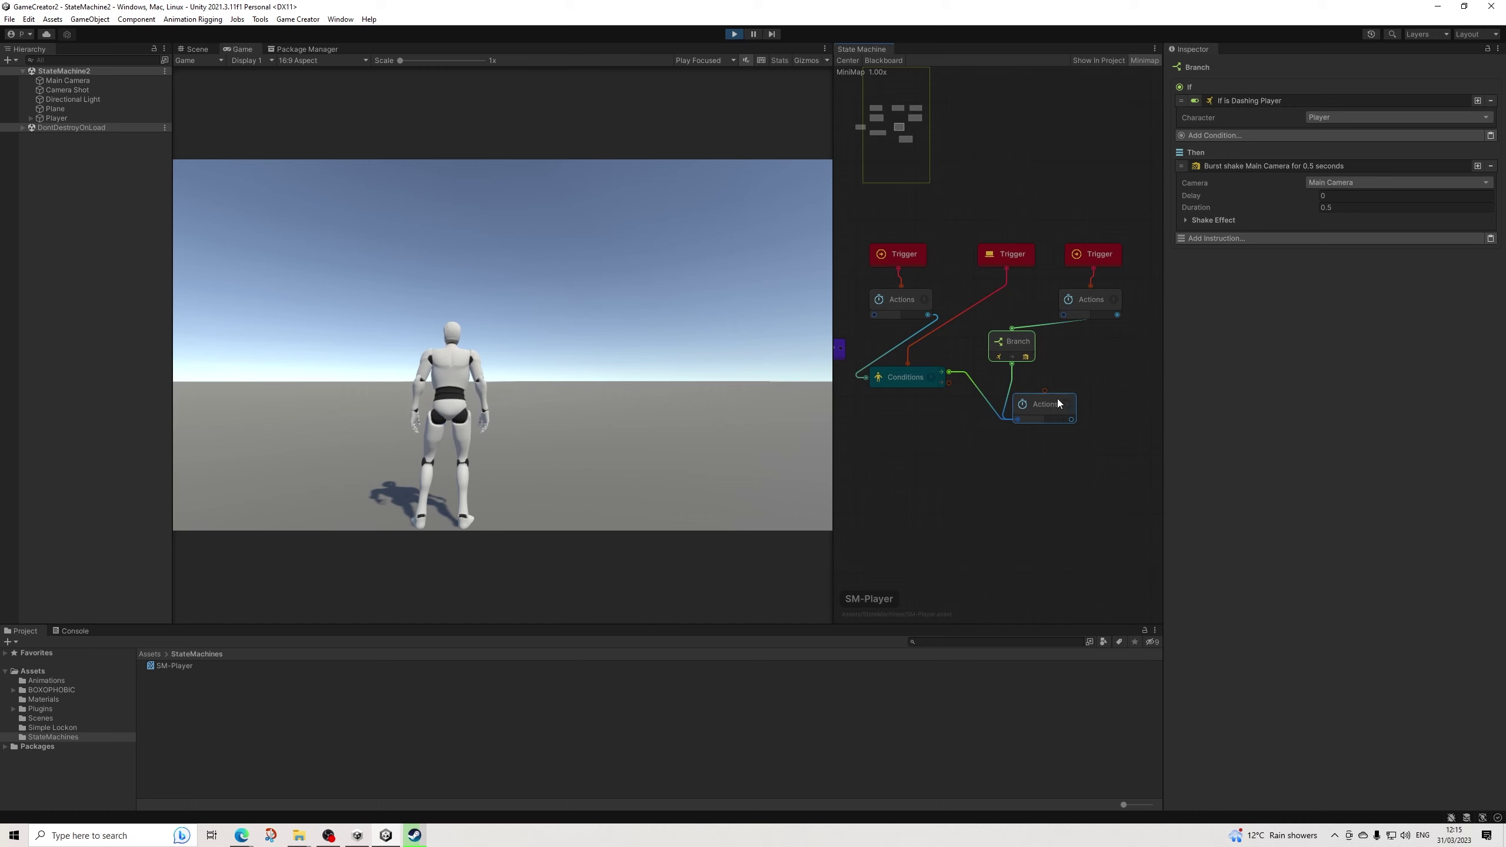
drag(1002, 253, 988, 257)
Reposition the keyboard-press Trigger and the jump Actions node.
click(1069, 261)
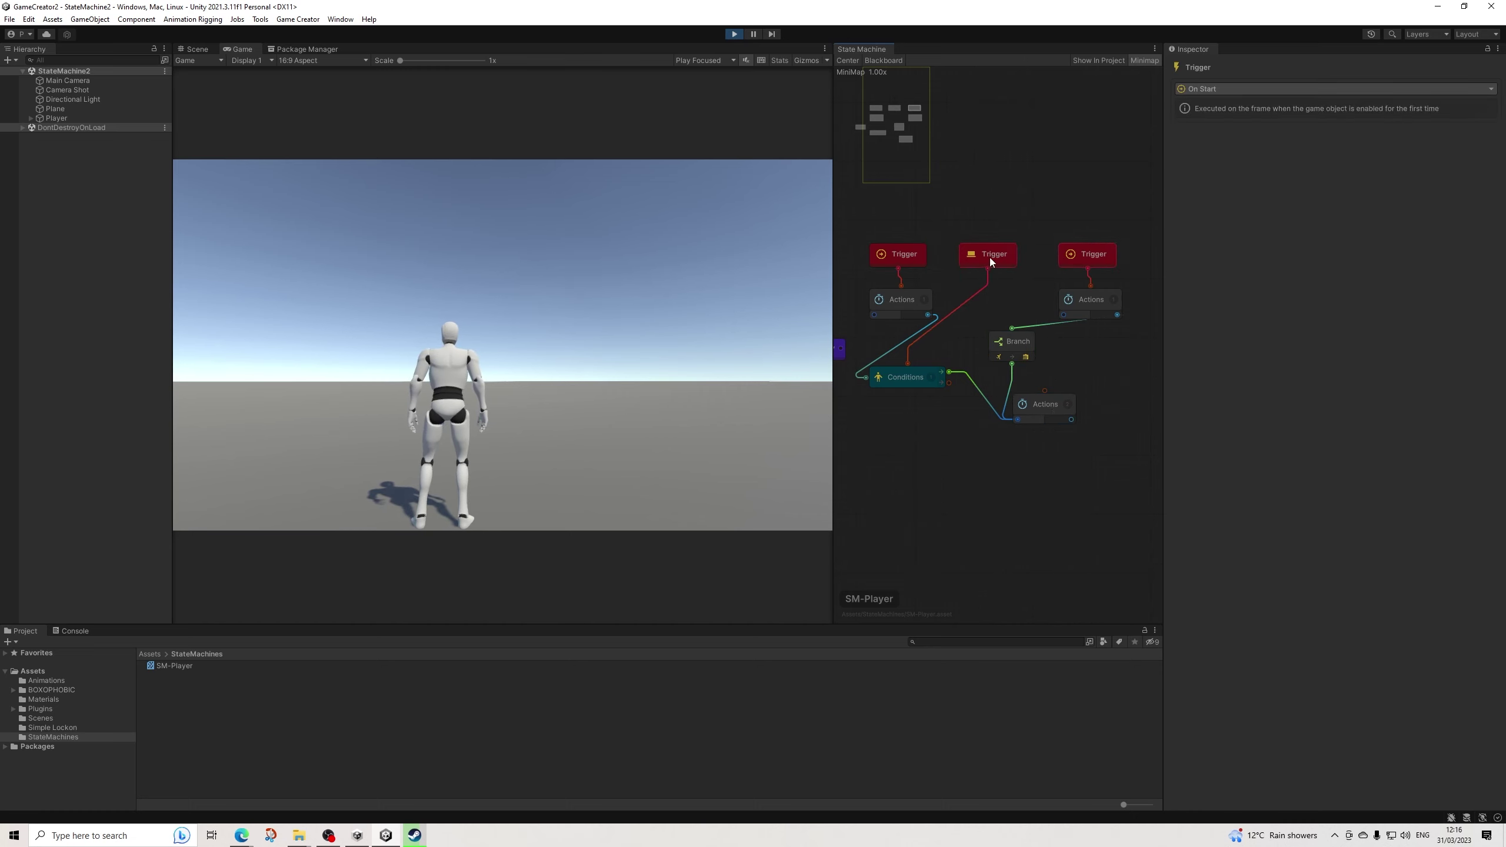
drag(986, 254, 922, 258)
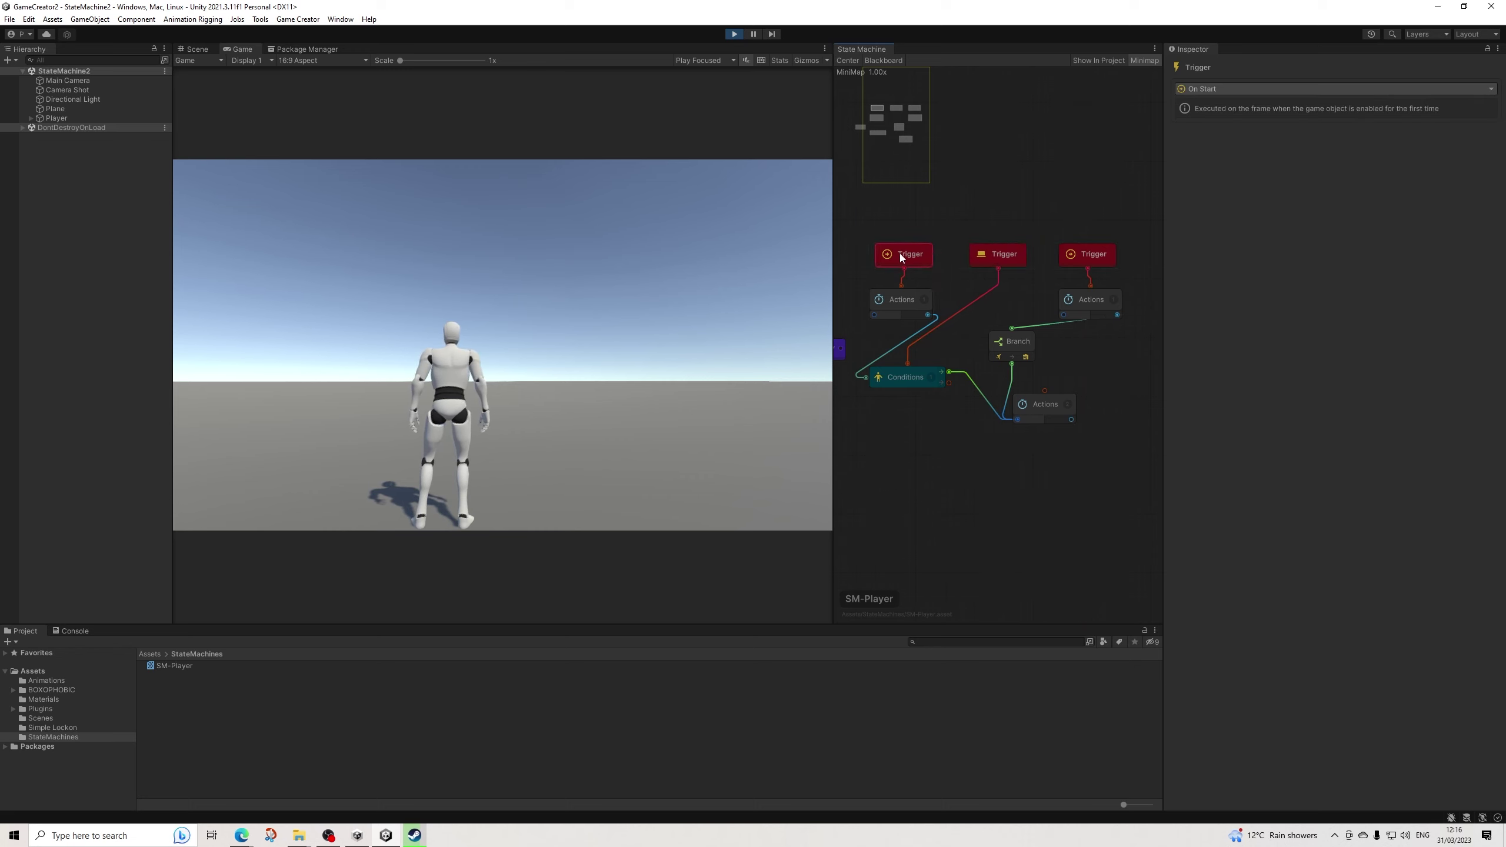
drag(1038, 410, 1061, 415)
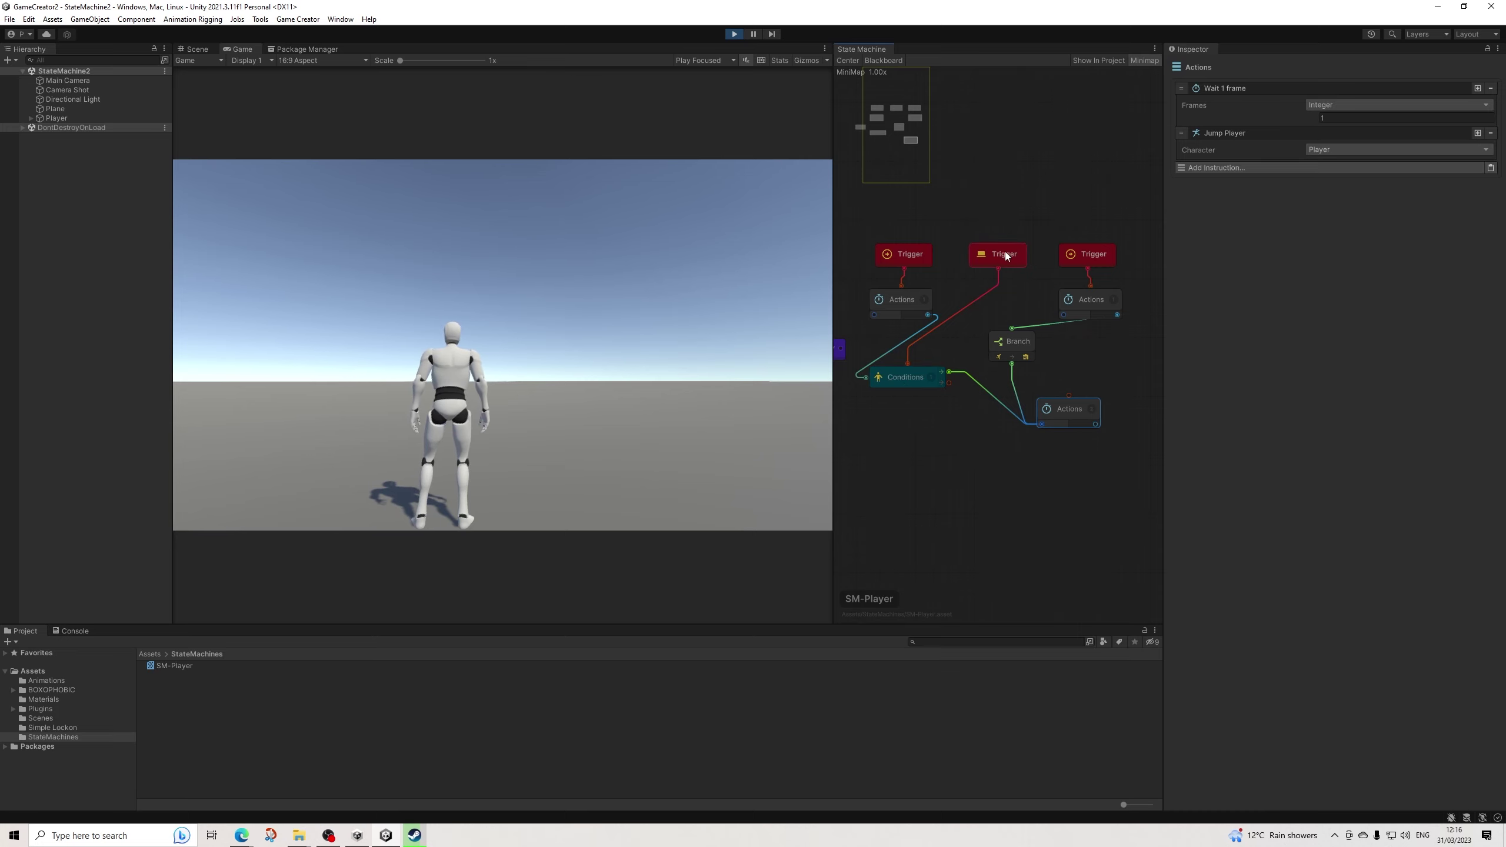
Press Space twice to test the player's jump, then exit play mode.
key(space)
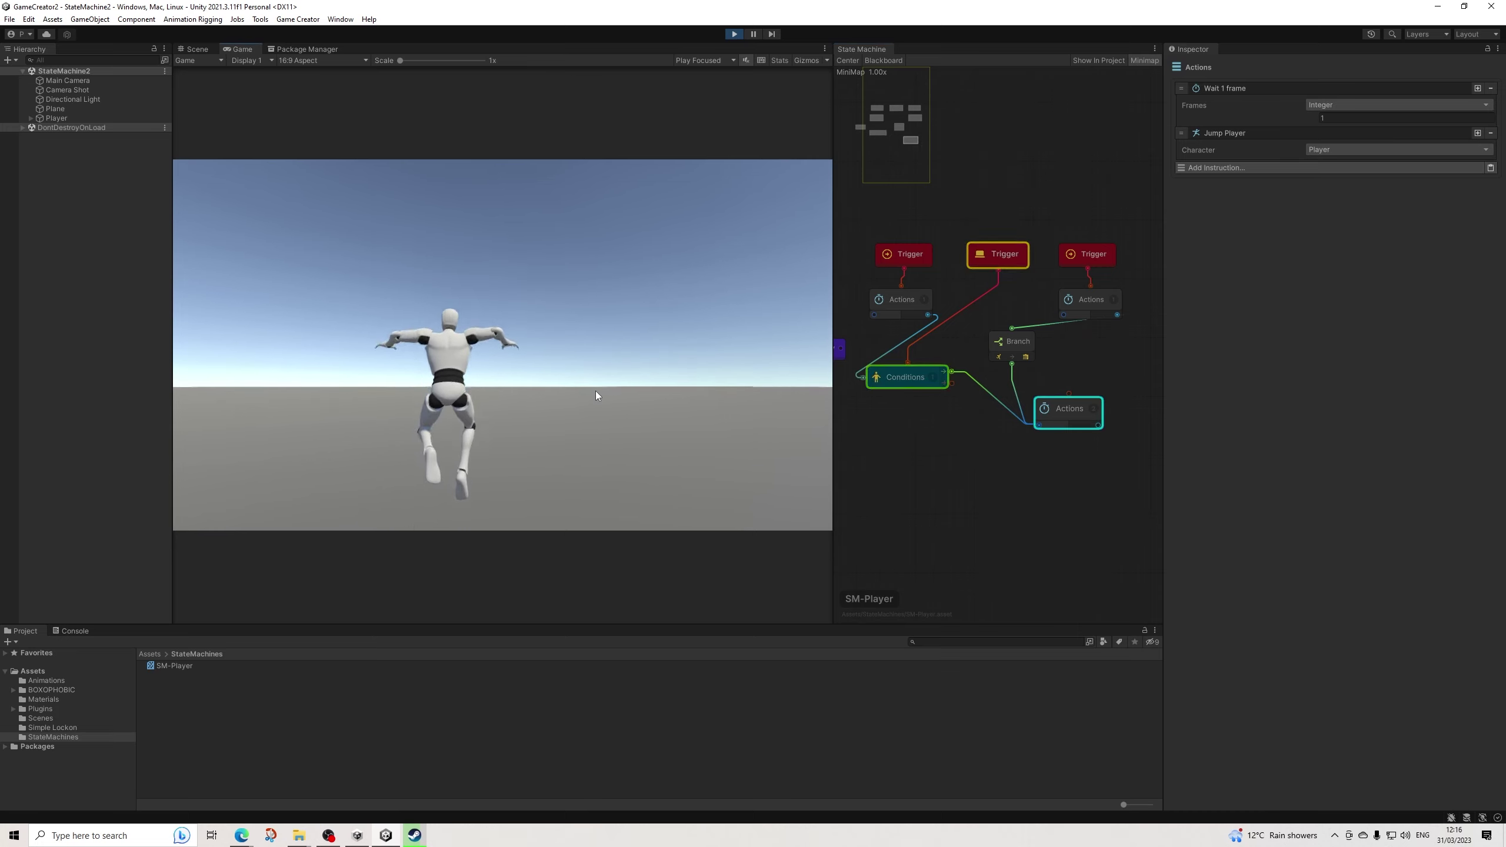
key(space)
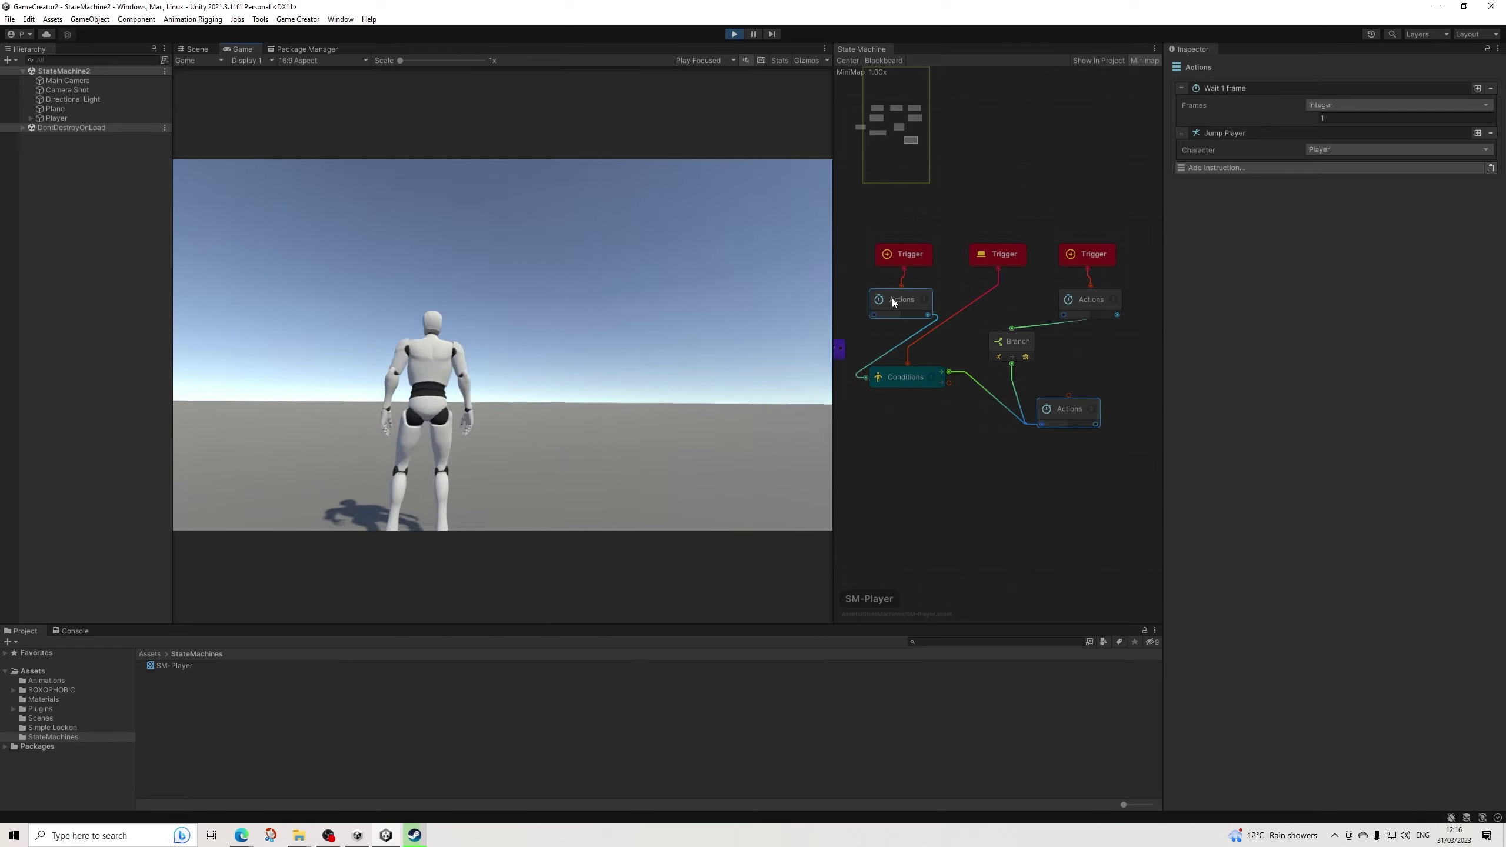
click(734, 34)
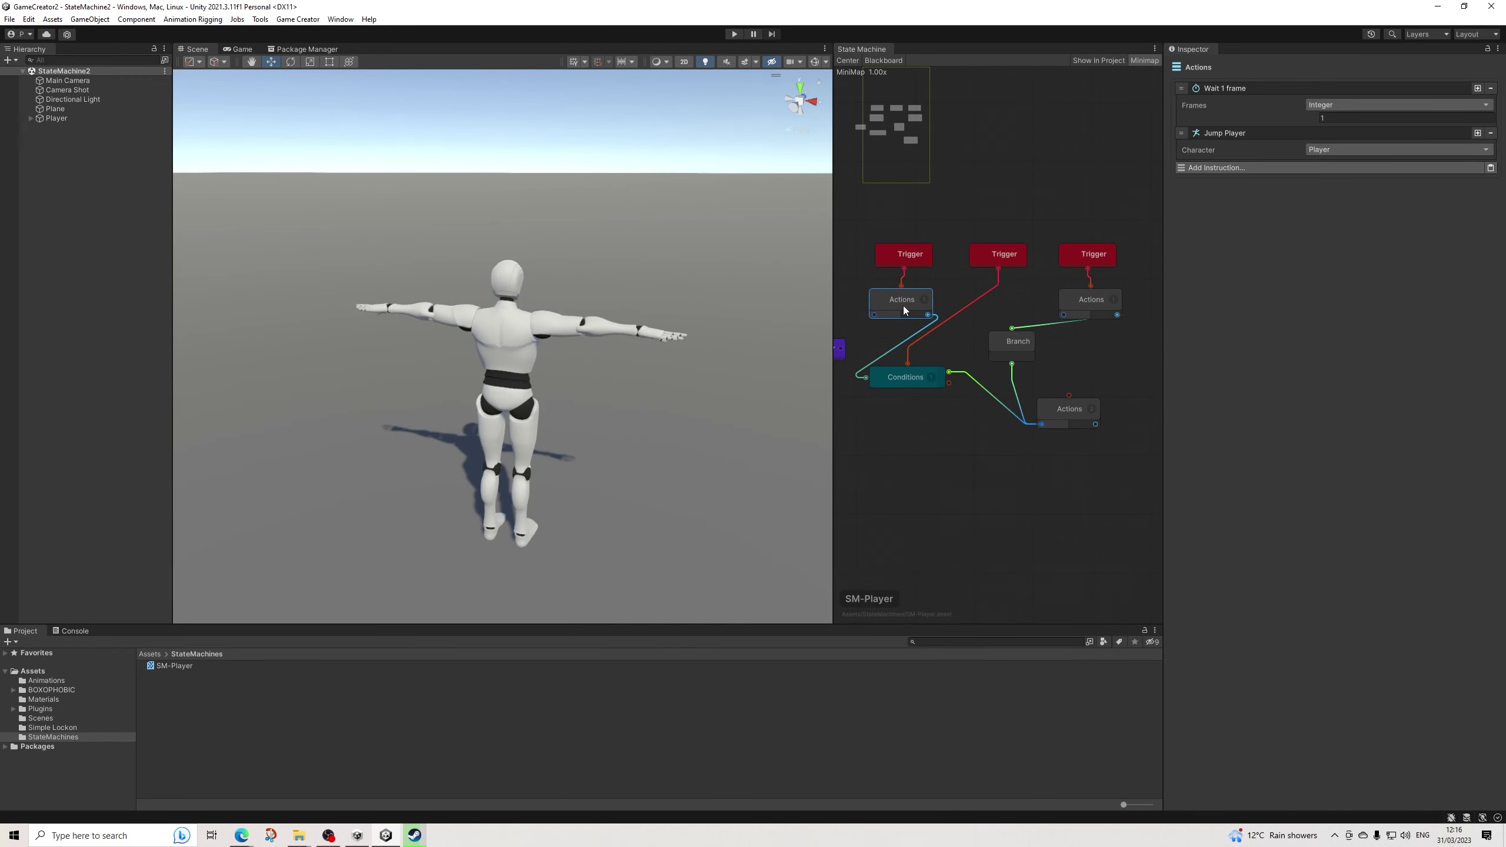
Rename both waiting Actions nodes to 'Wait' and the jumping Actions node to 'Jump'.
double_click(905, 301)
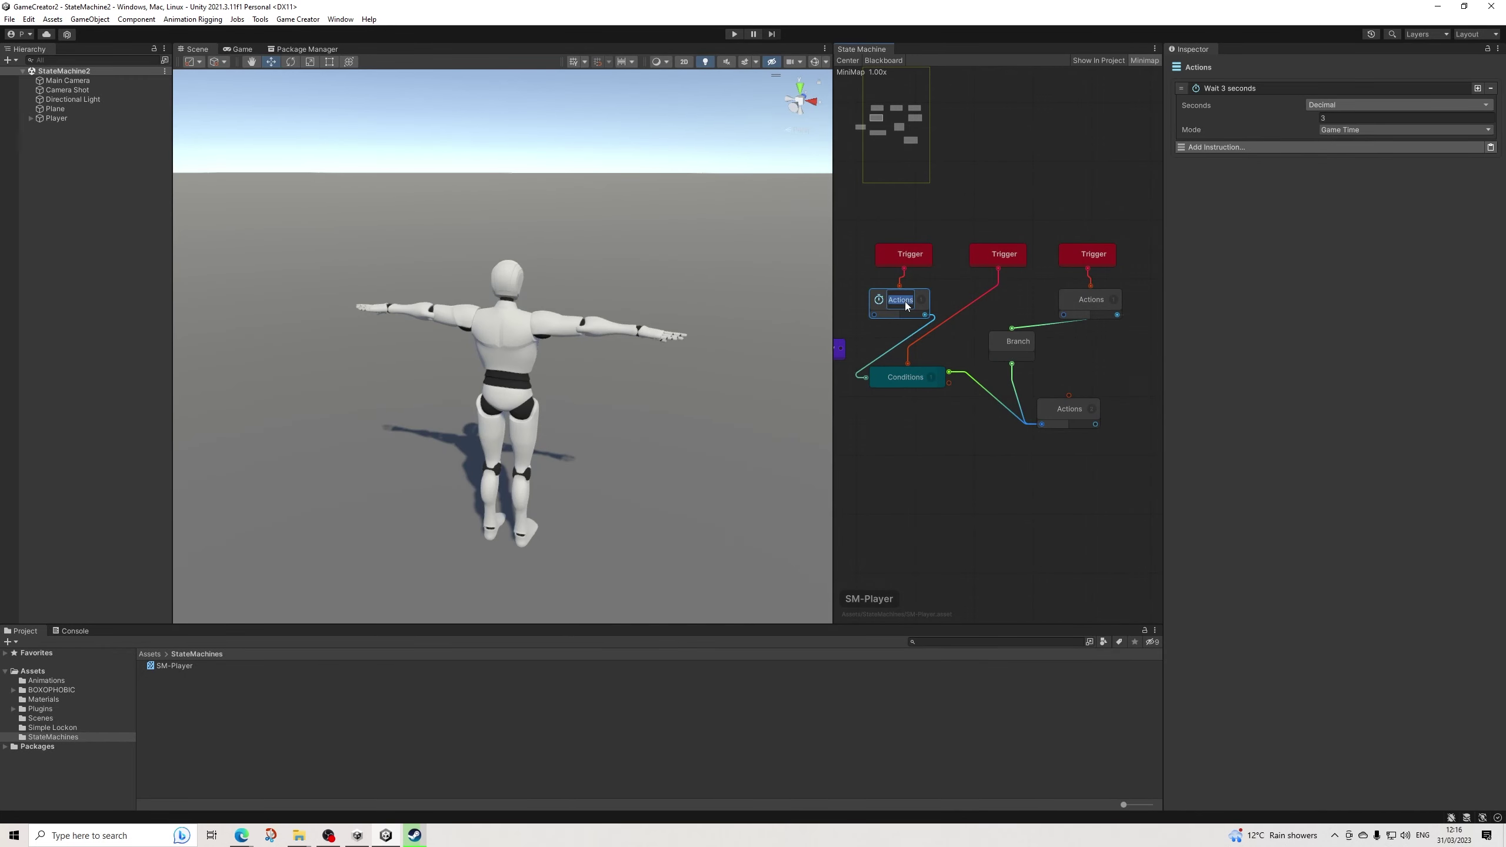
text(Wait)
double_click(1088, 299)
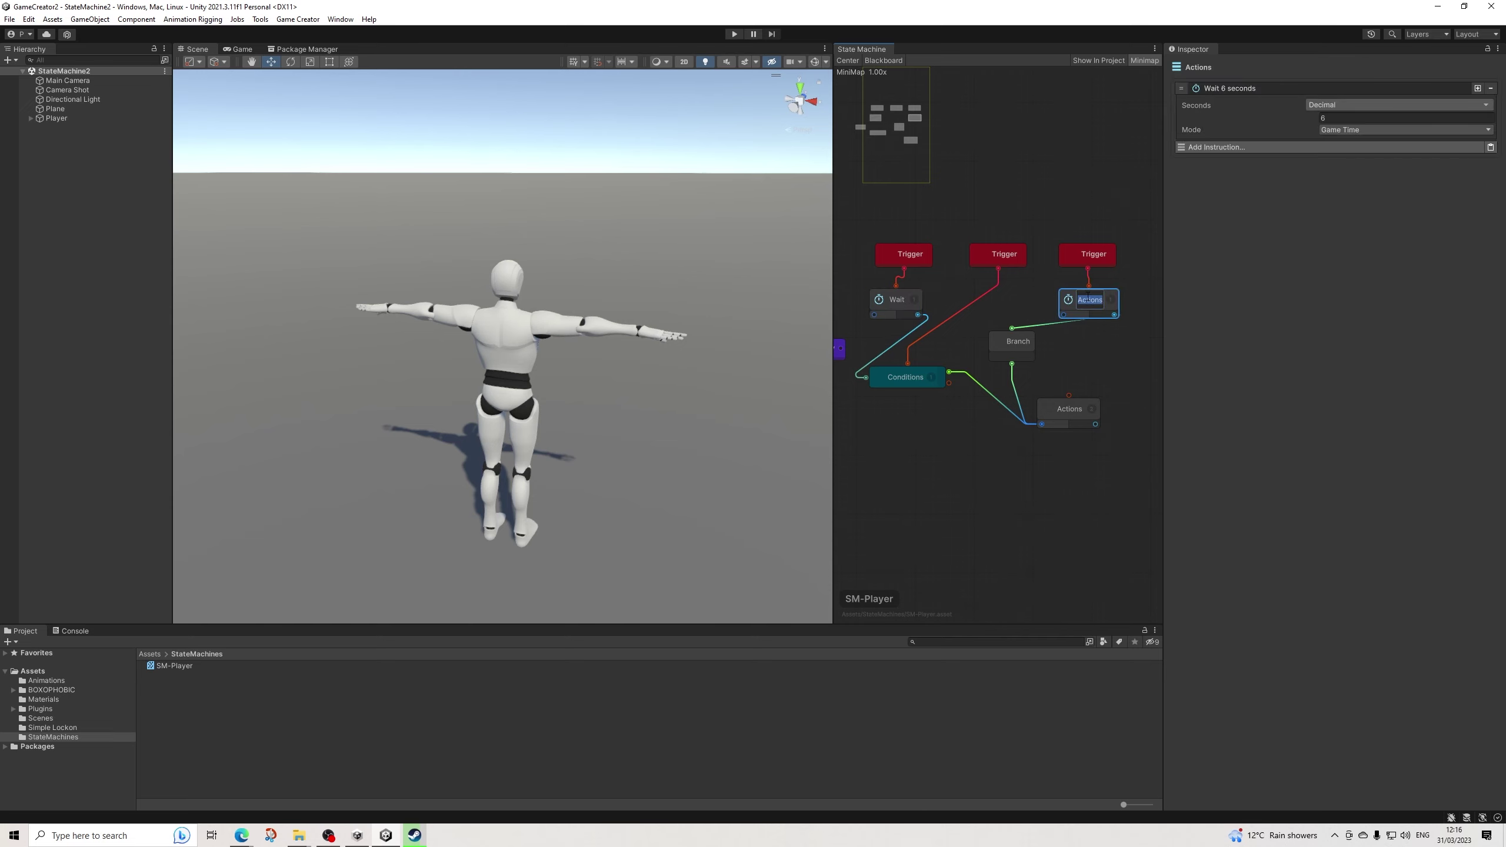
text(Wait)
key(Return)
click(1057, 327)
double_click(1070, 411)
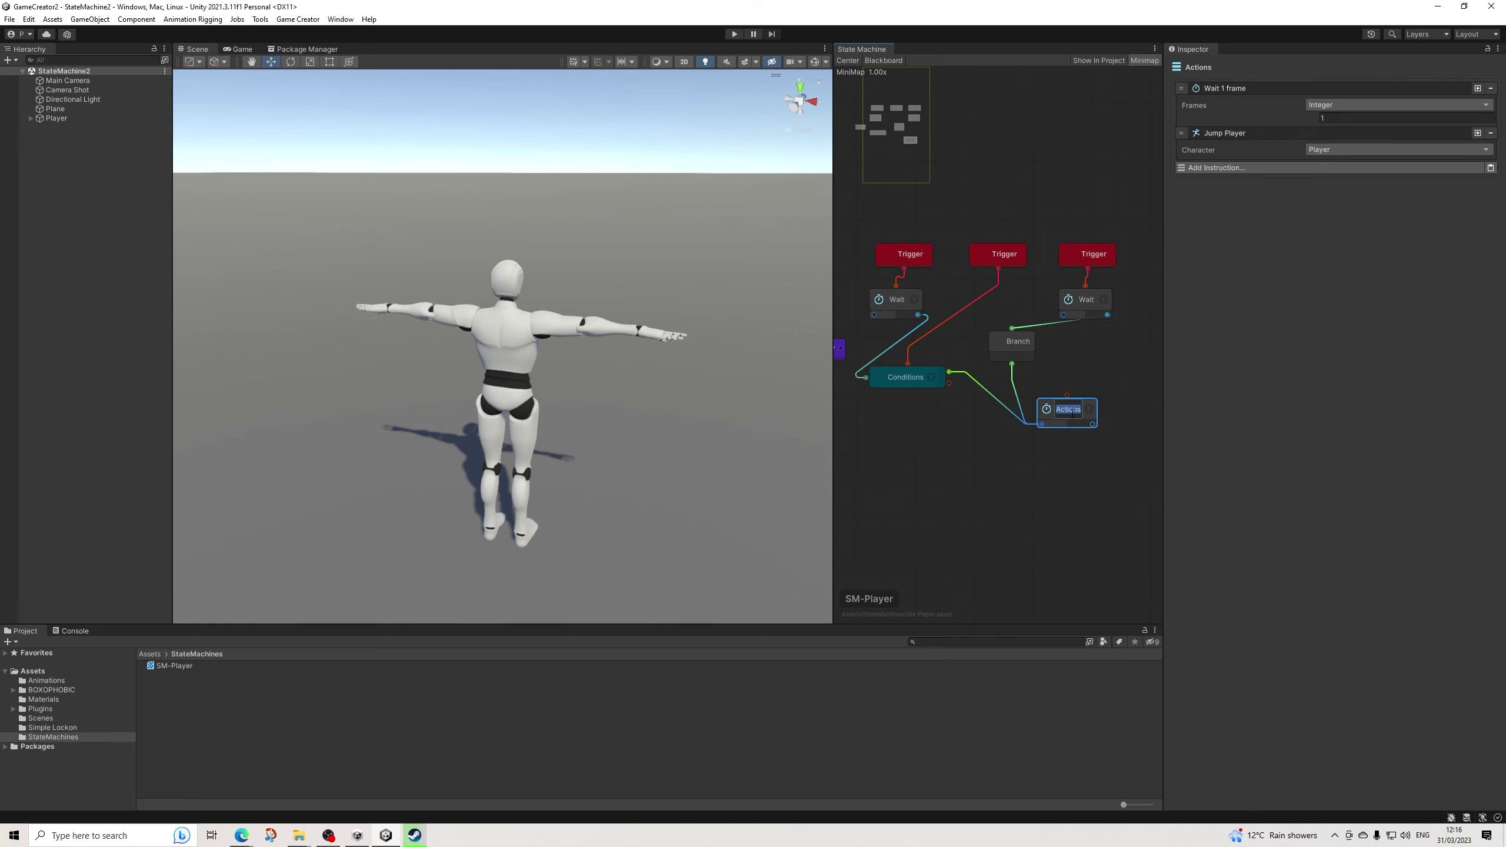
text(Jump)
key(Return)
click(1075, 454)
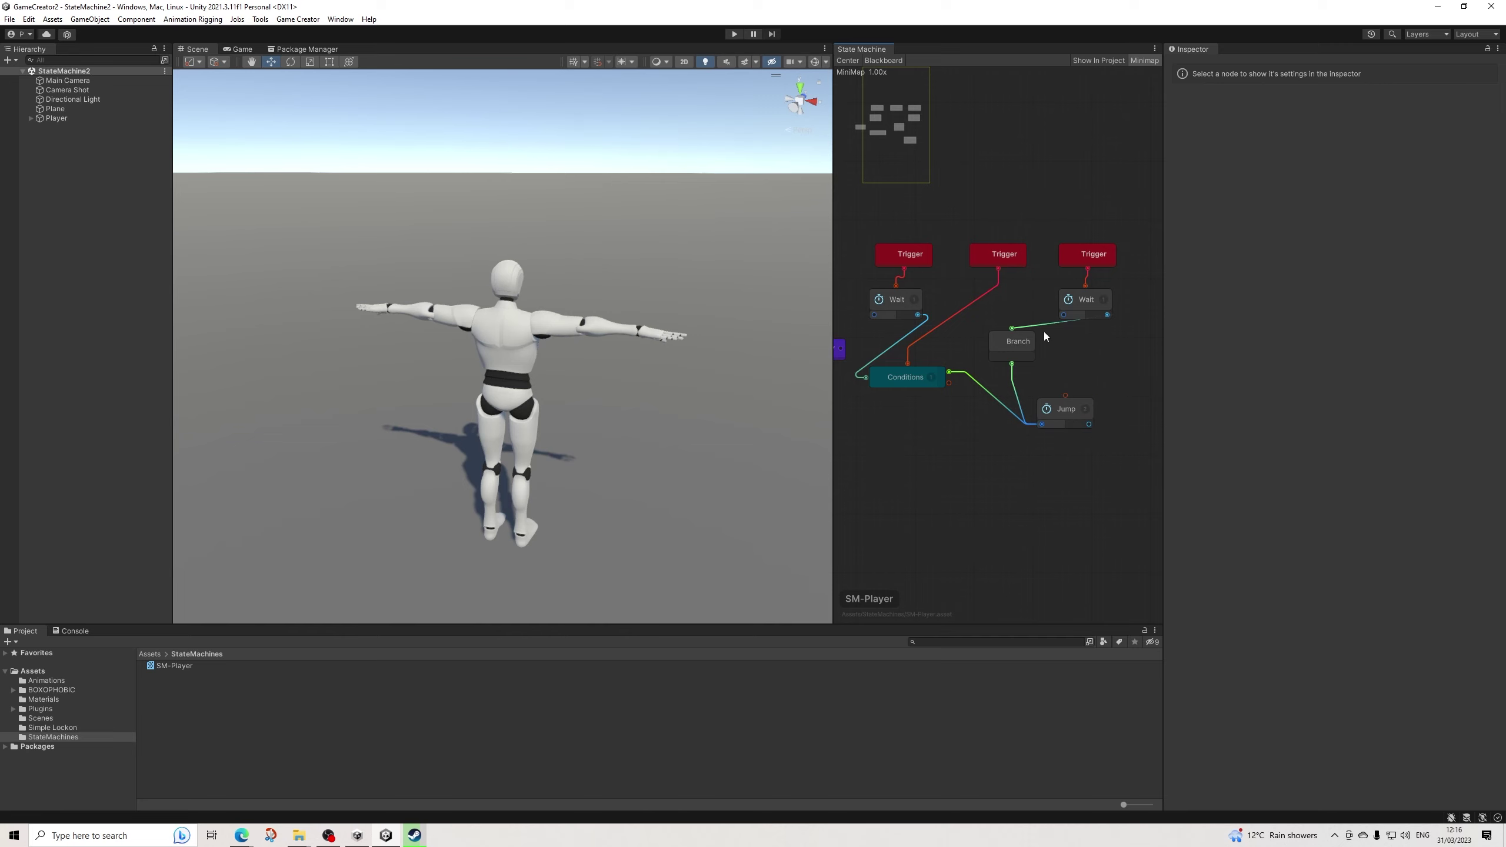
Review the Branch and the three Triggers, then shift the Jump node slightly right.
scroll(1020, 356, up, 2)
click(1018, 350)
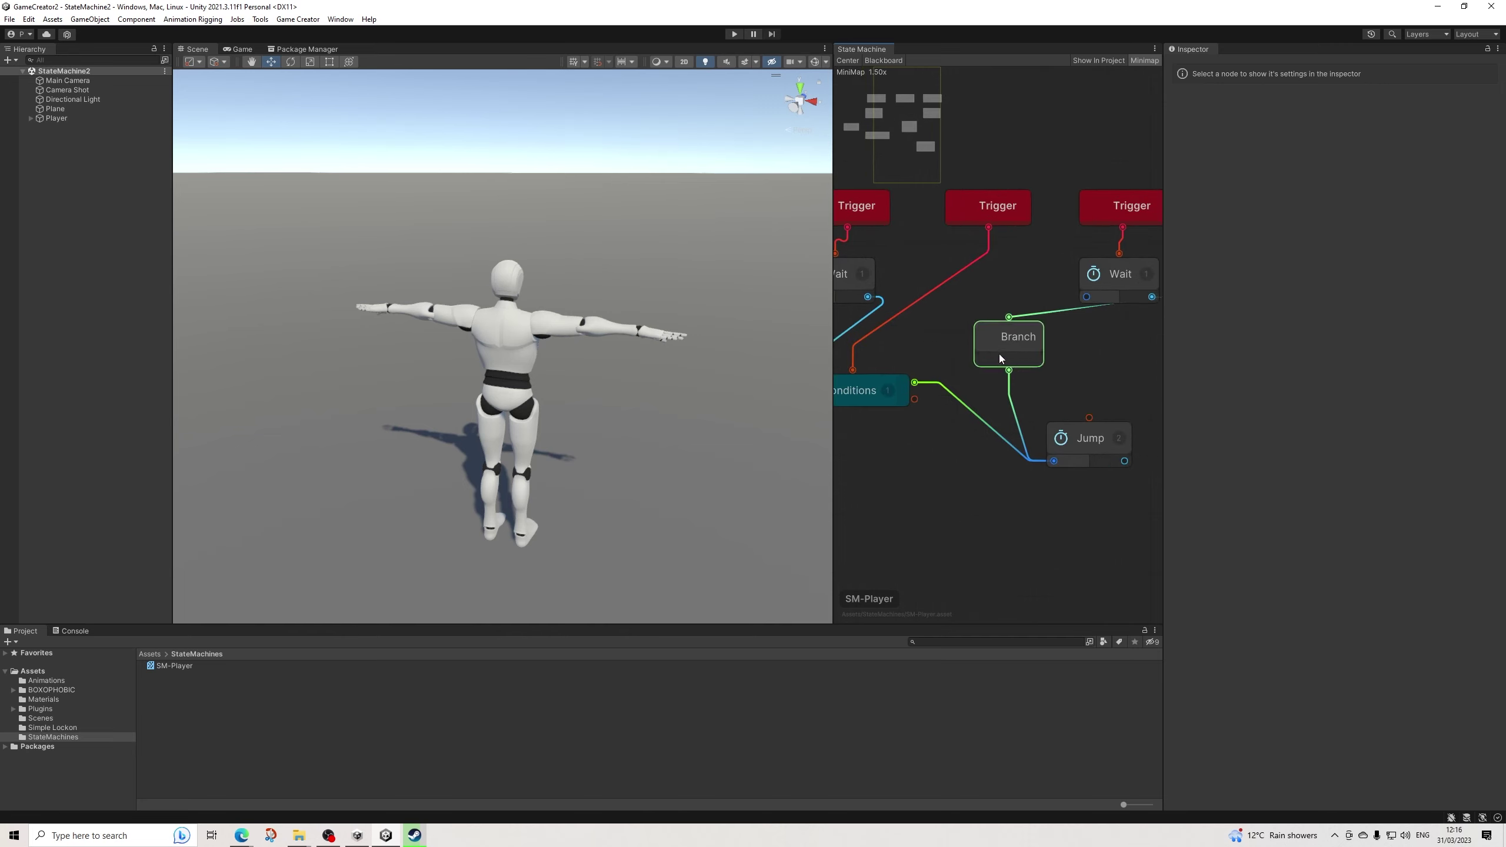
scroll(1013, 358, down, 1)
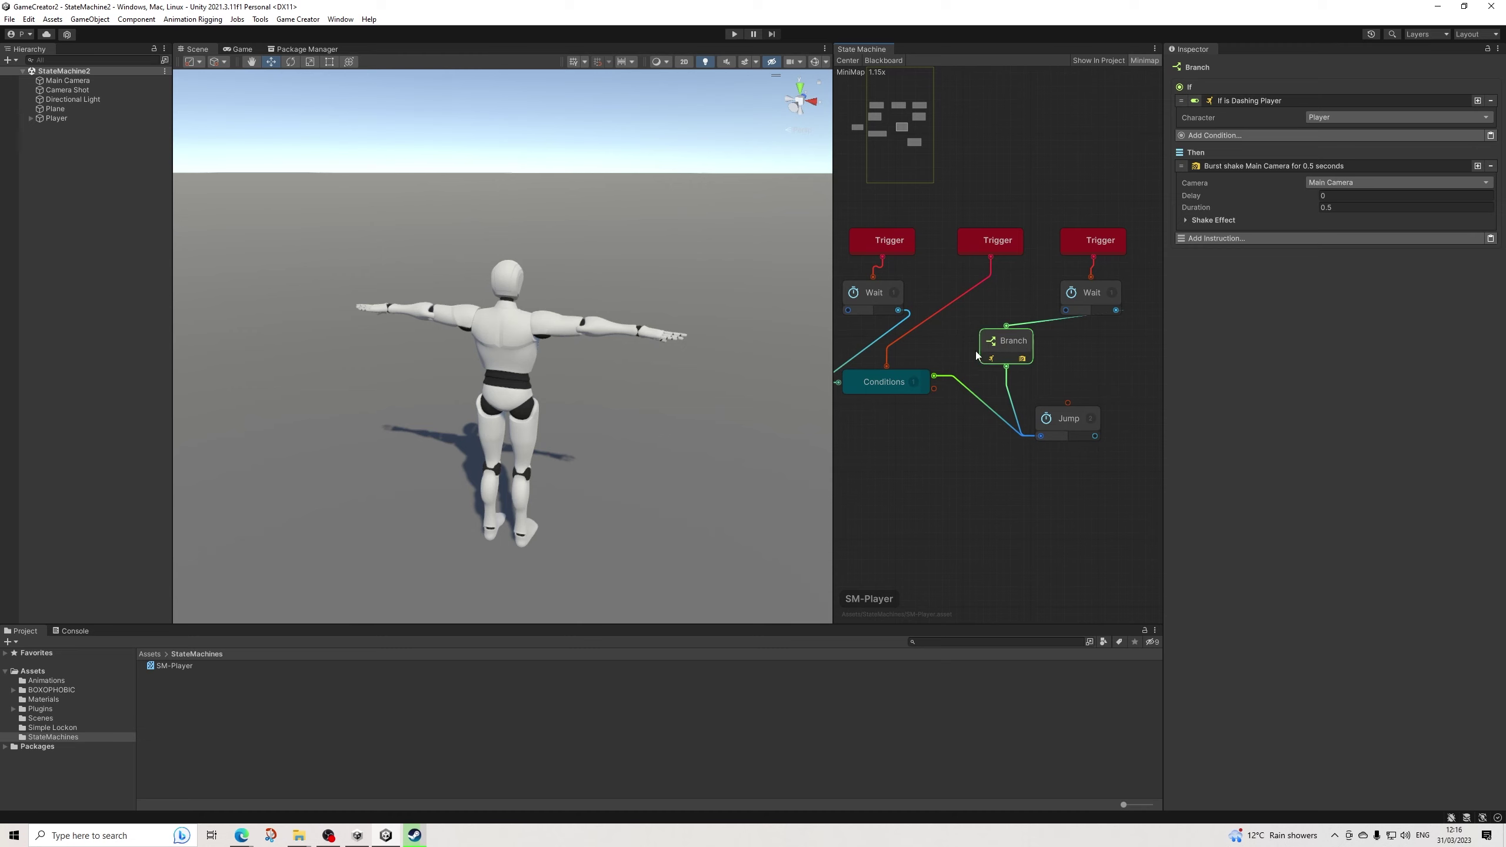
click(893, 243)
click(990, 240)
click(1094, 240)
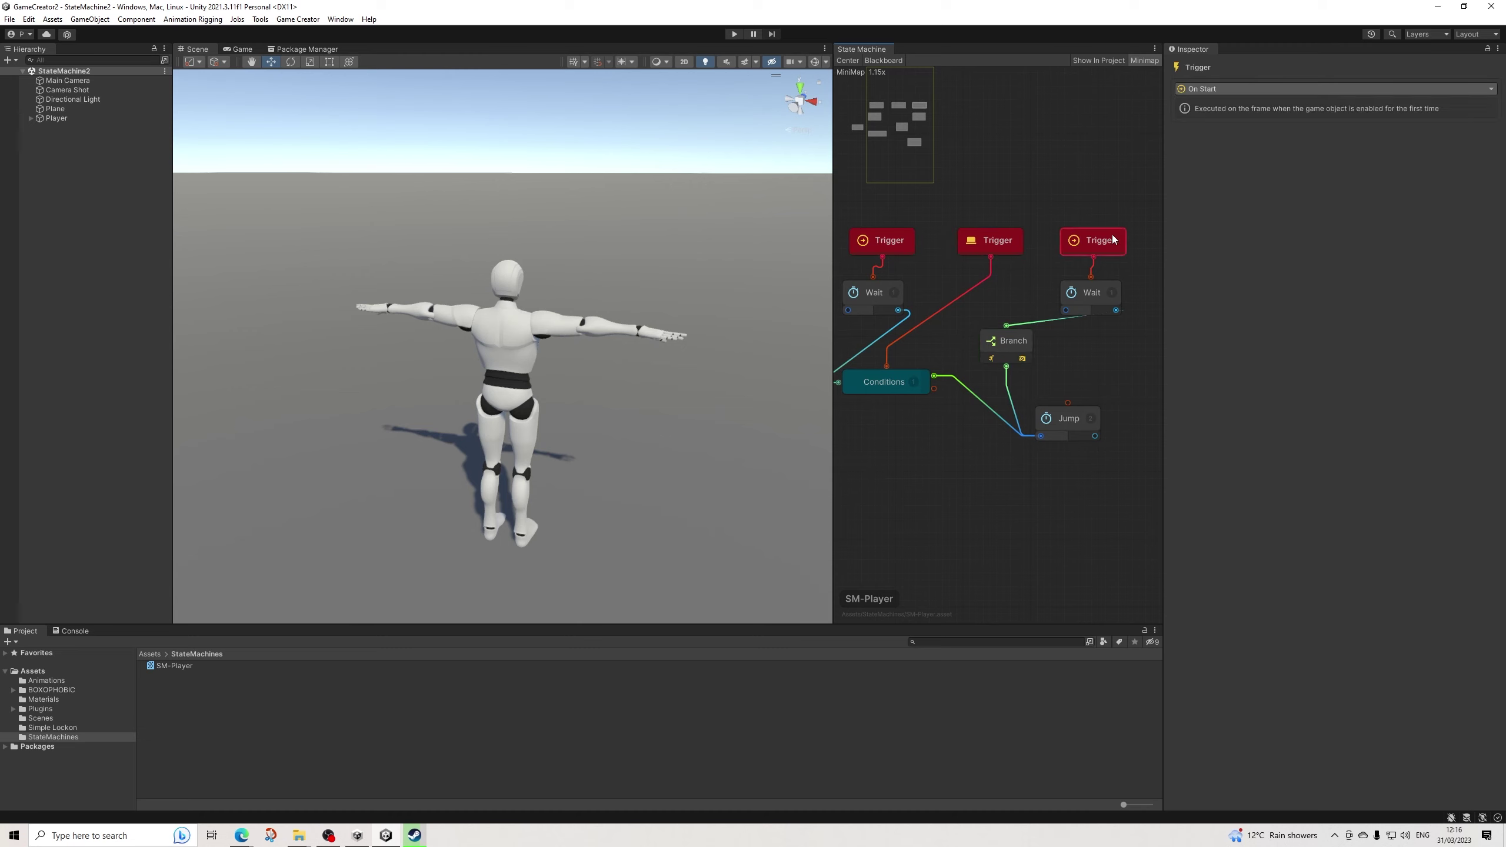
click(1059, 345)
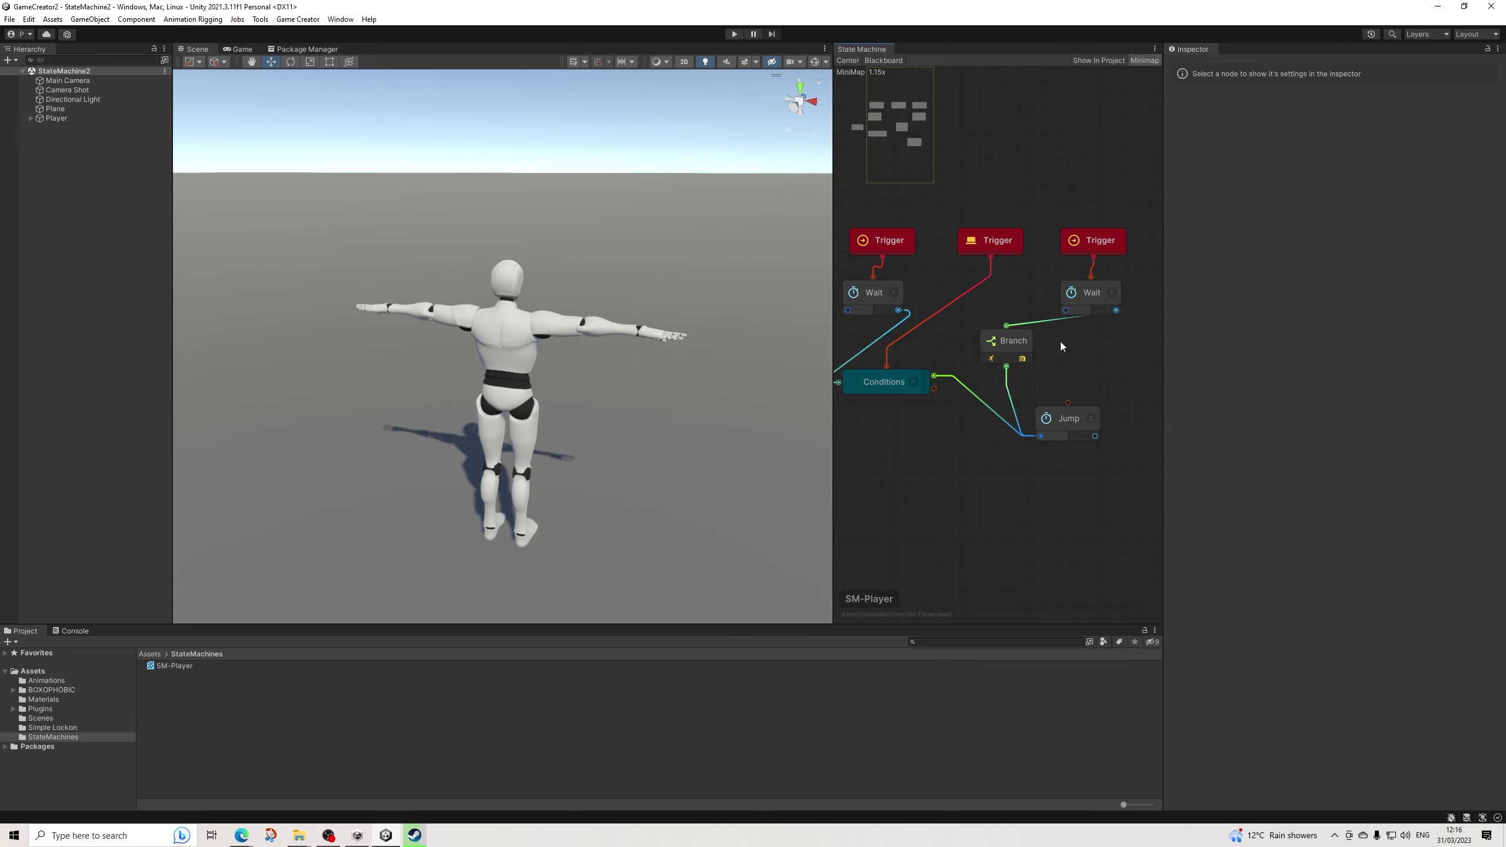
drag(1064, 418, 1091, 419)
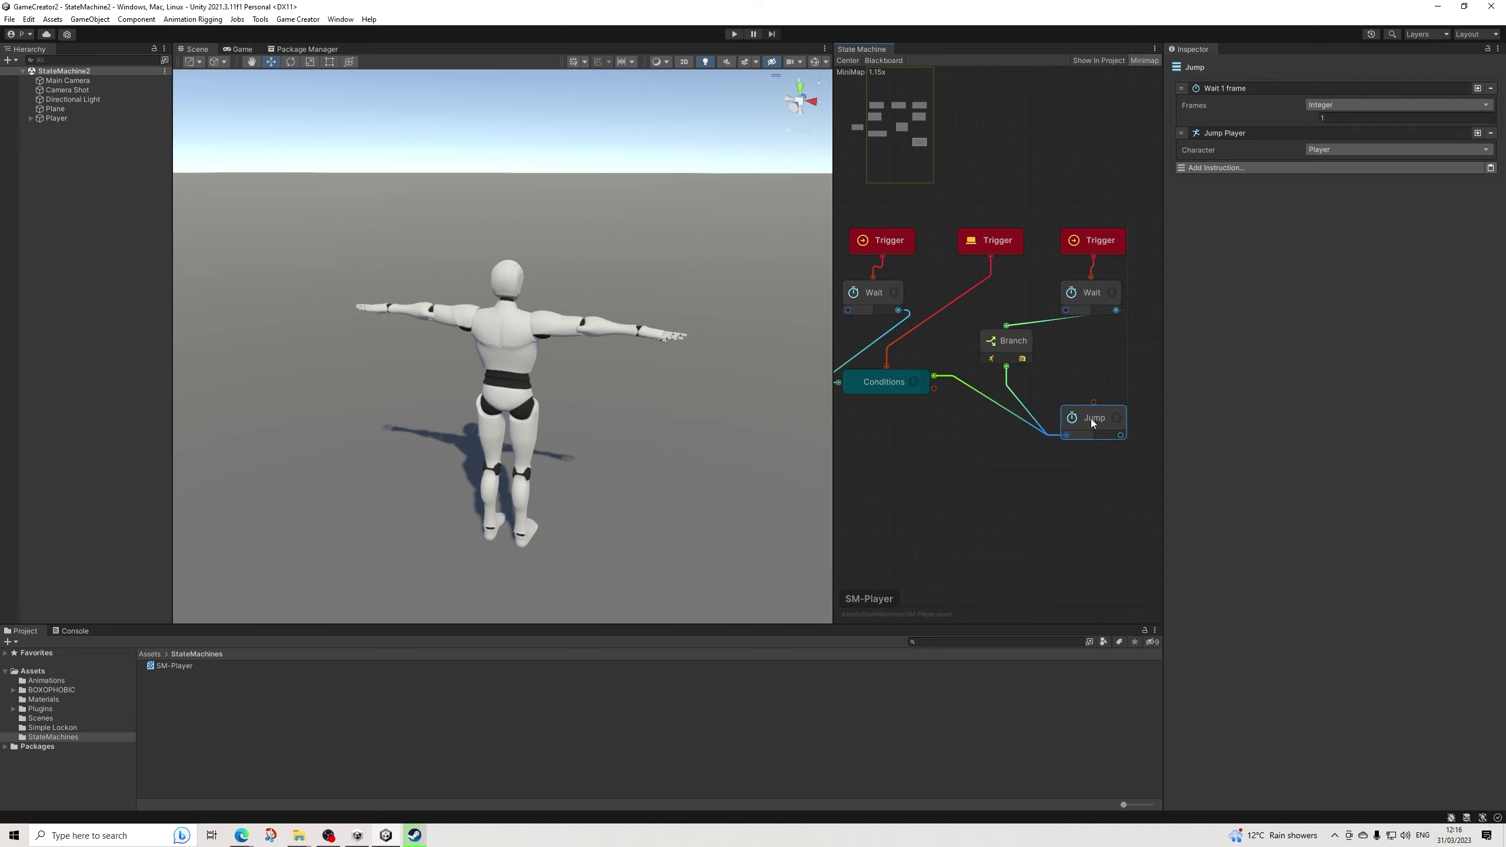
Rename the Conditions node to 'Is Idle' and zoom out the graph.
click(916, 386)
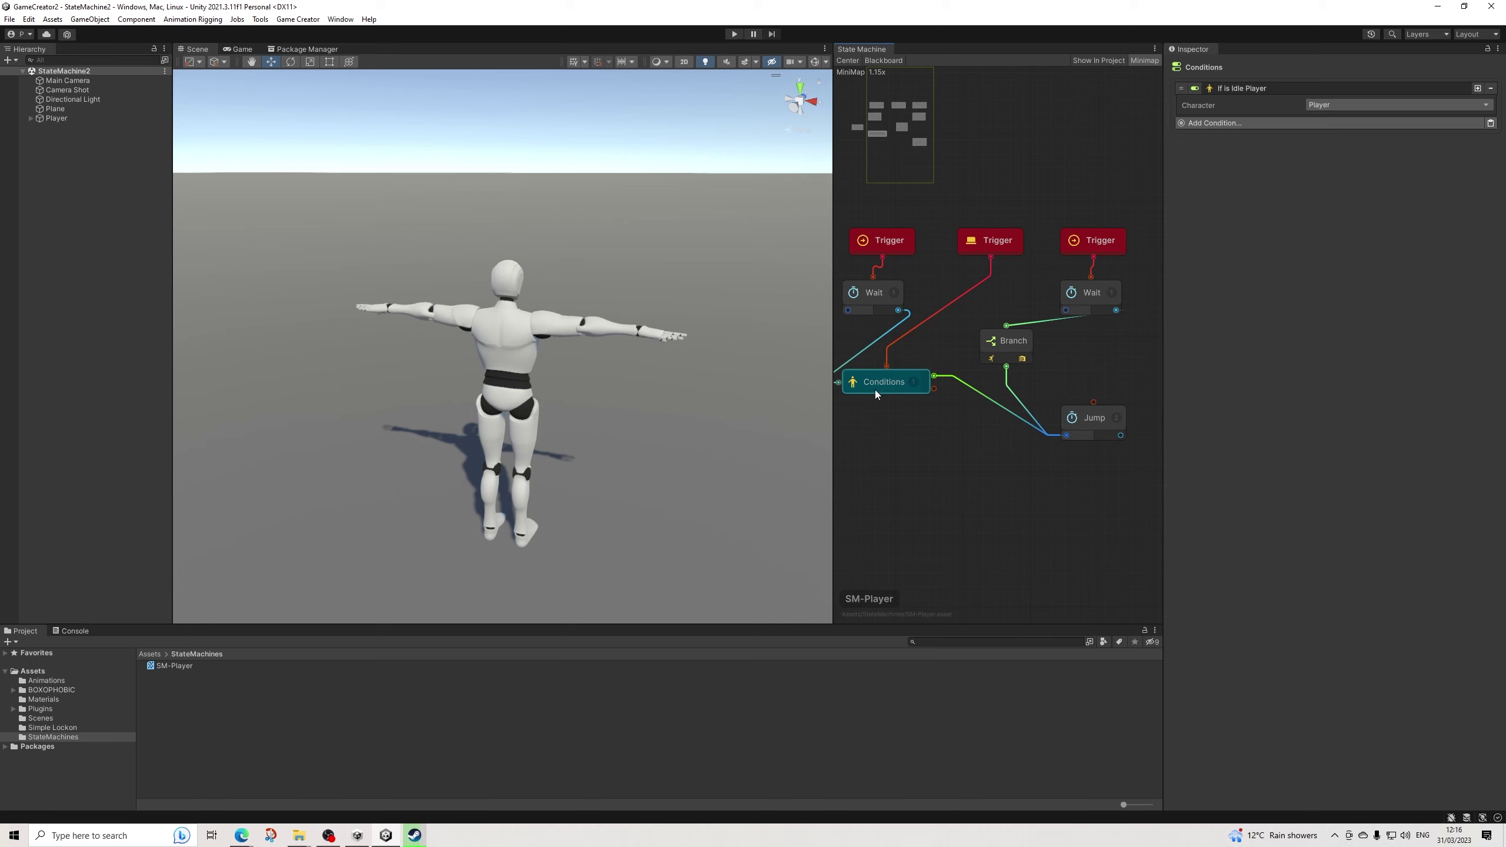
double_click(898, 382)
text(Is Idle)
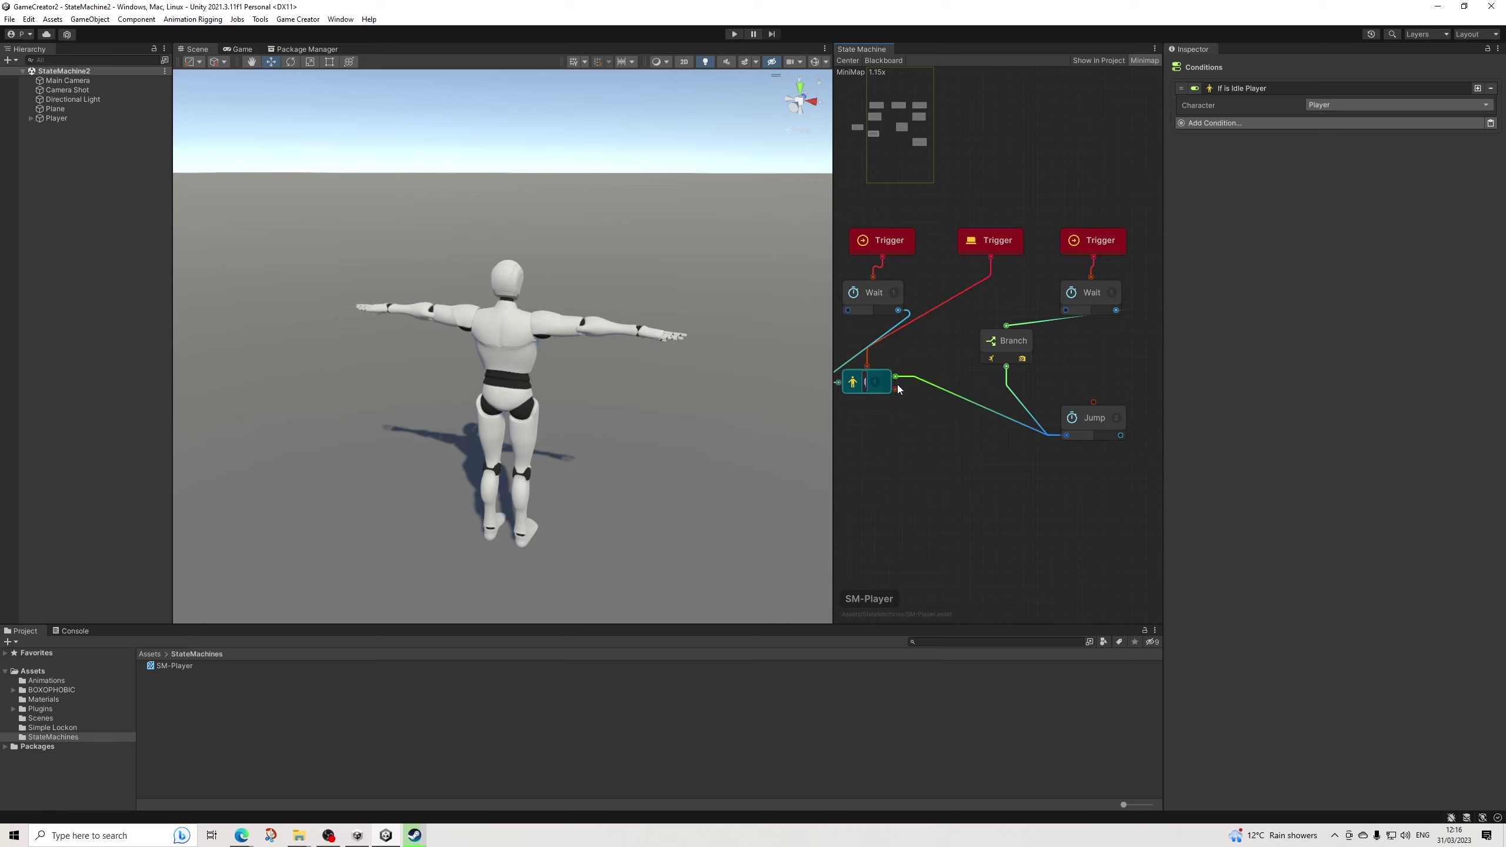
key(Return)
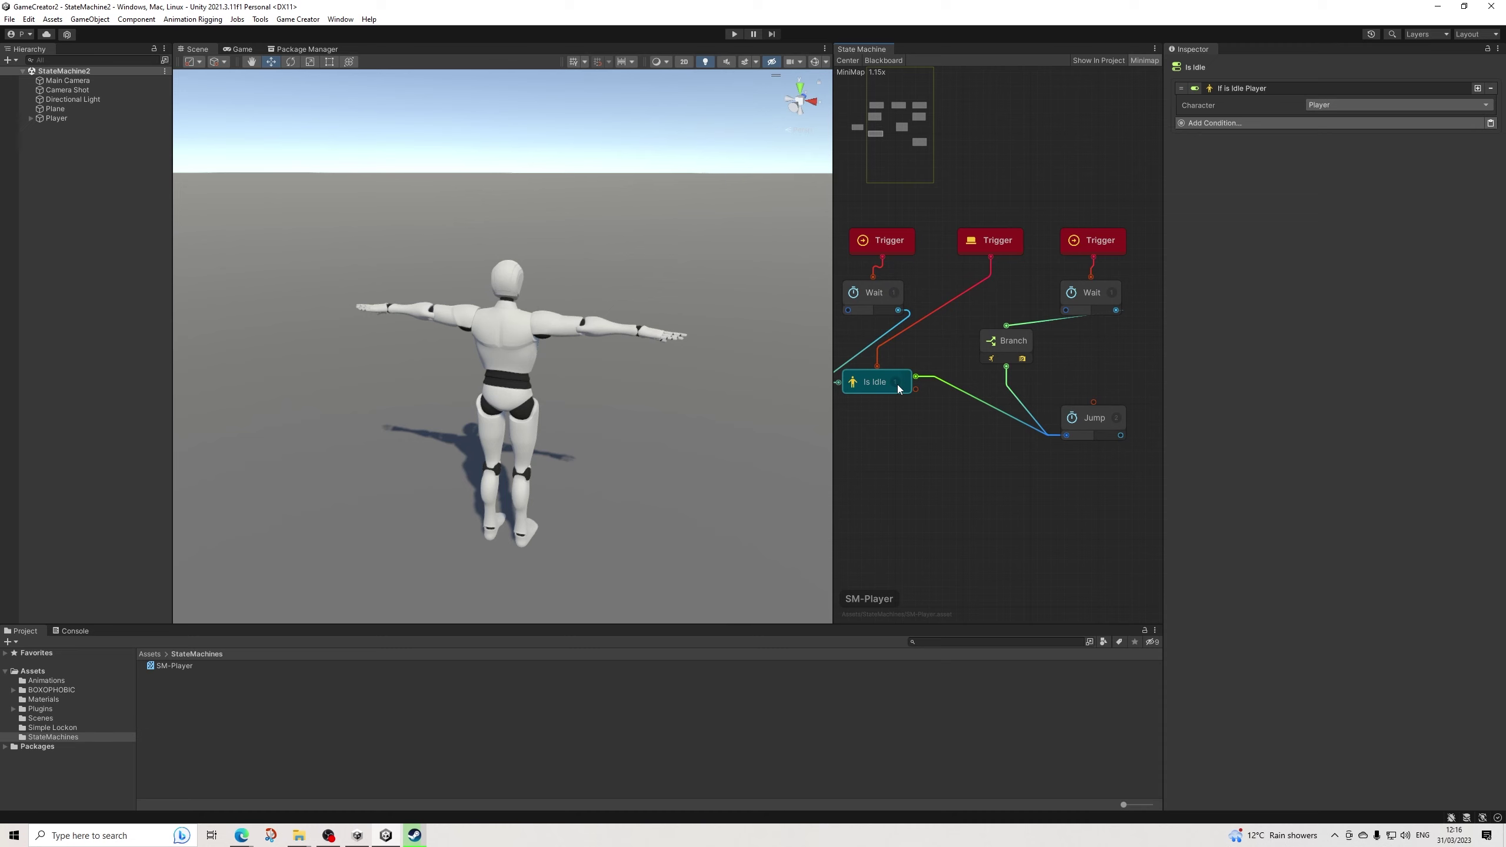
scroll(936, 433, down, 4)
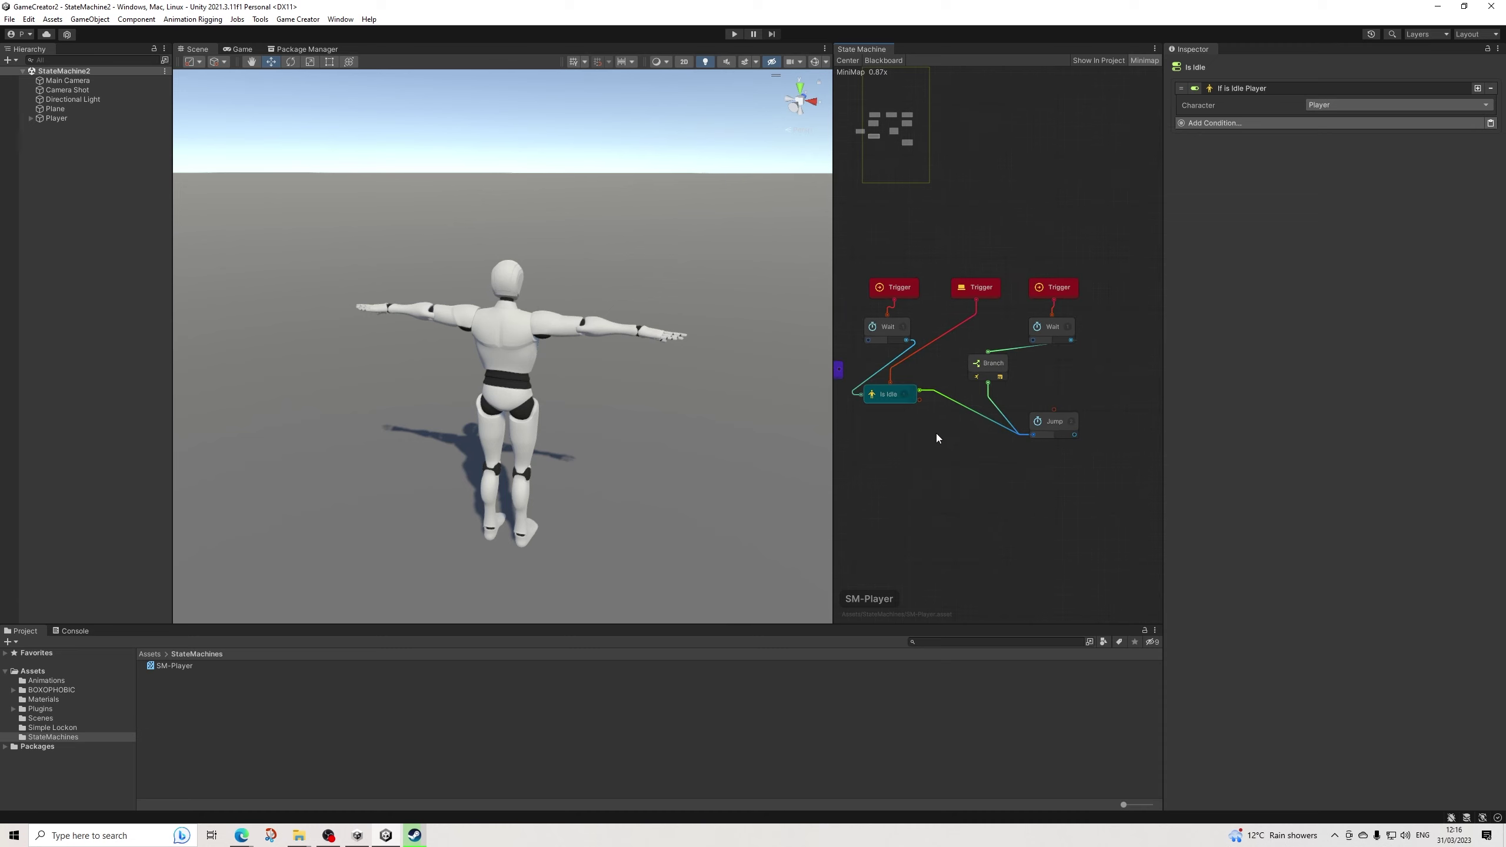
right_click(886, 433)
Add a sticky note reading 'Jumping' and shorten it.
click(954, 468)
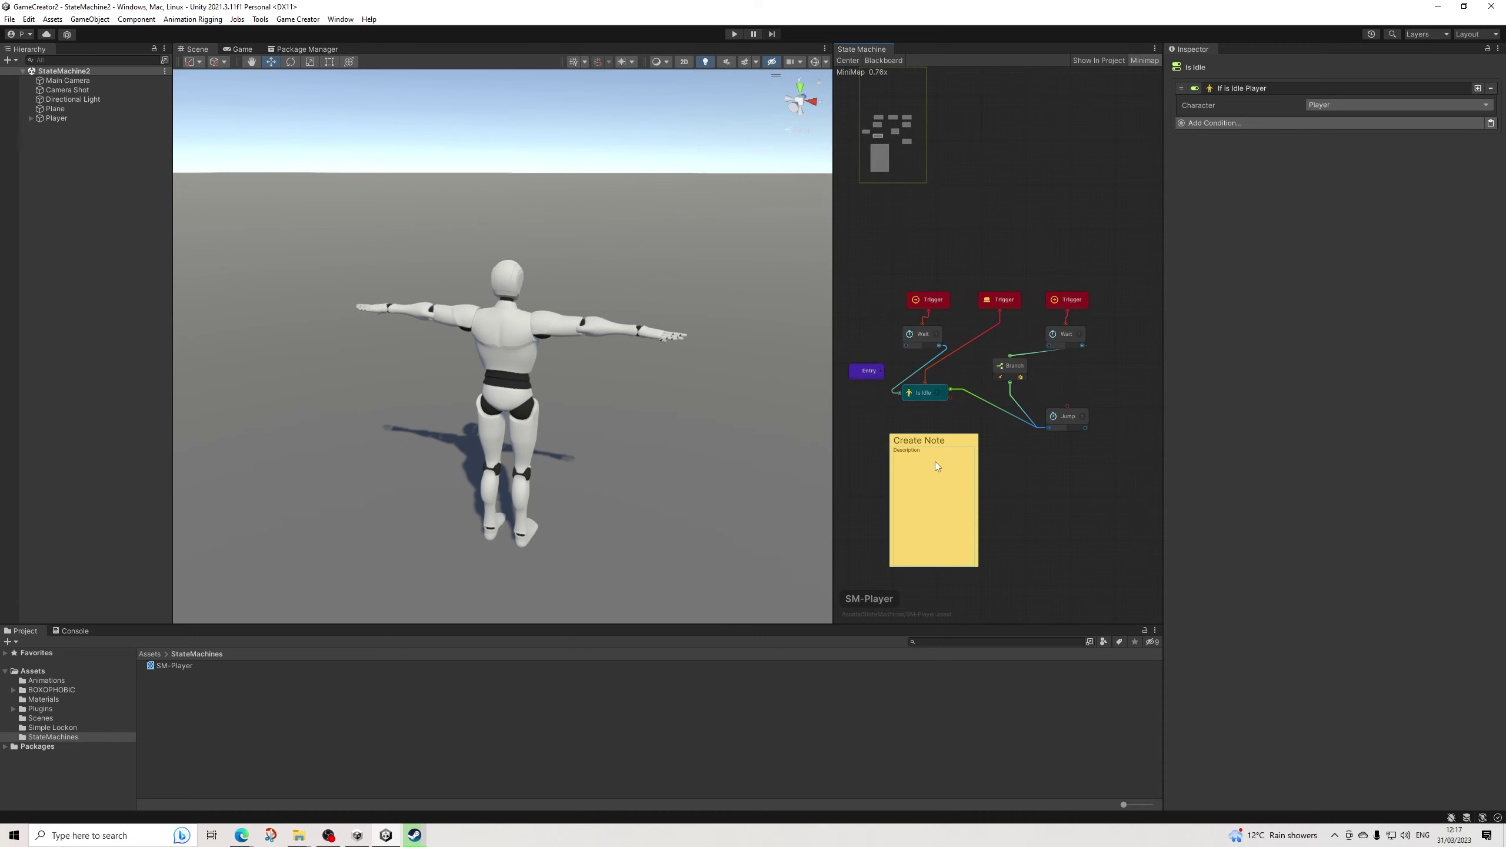
click(934, 463)
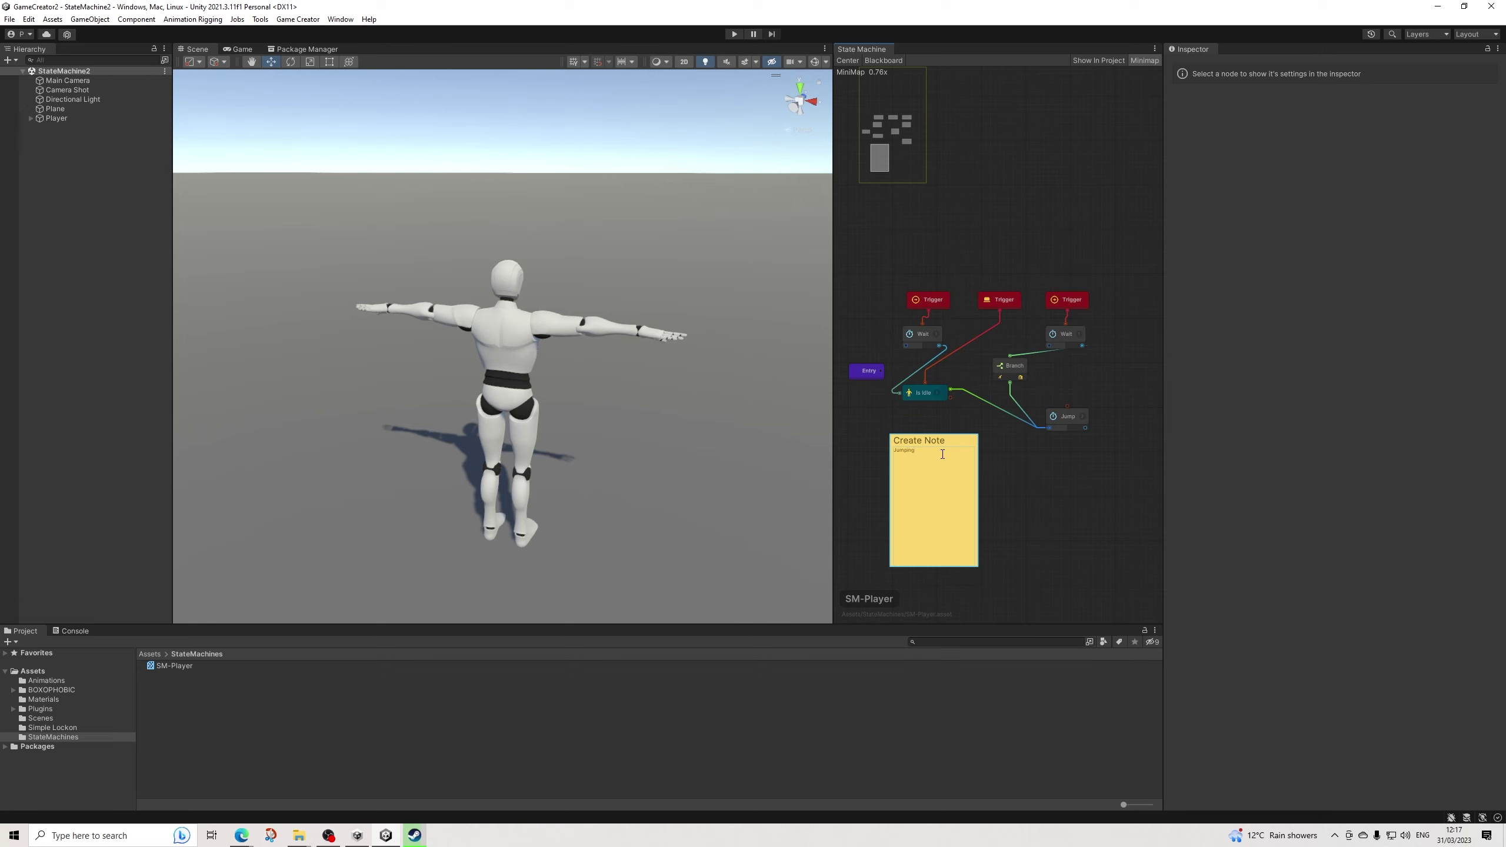
click(992, 467)
drag(943, 570, 920, 303)
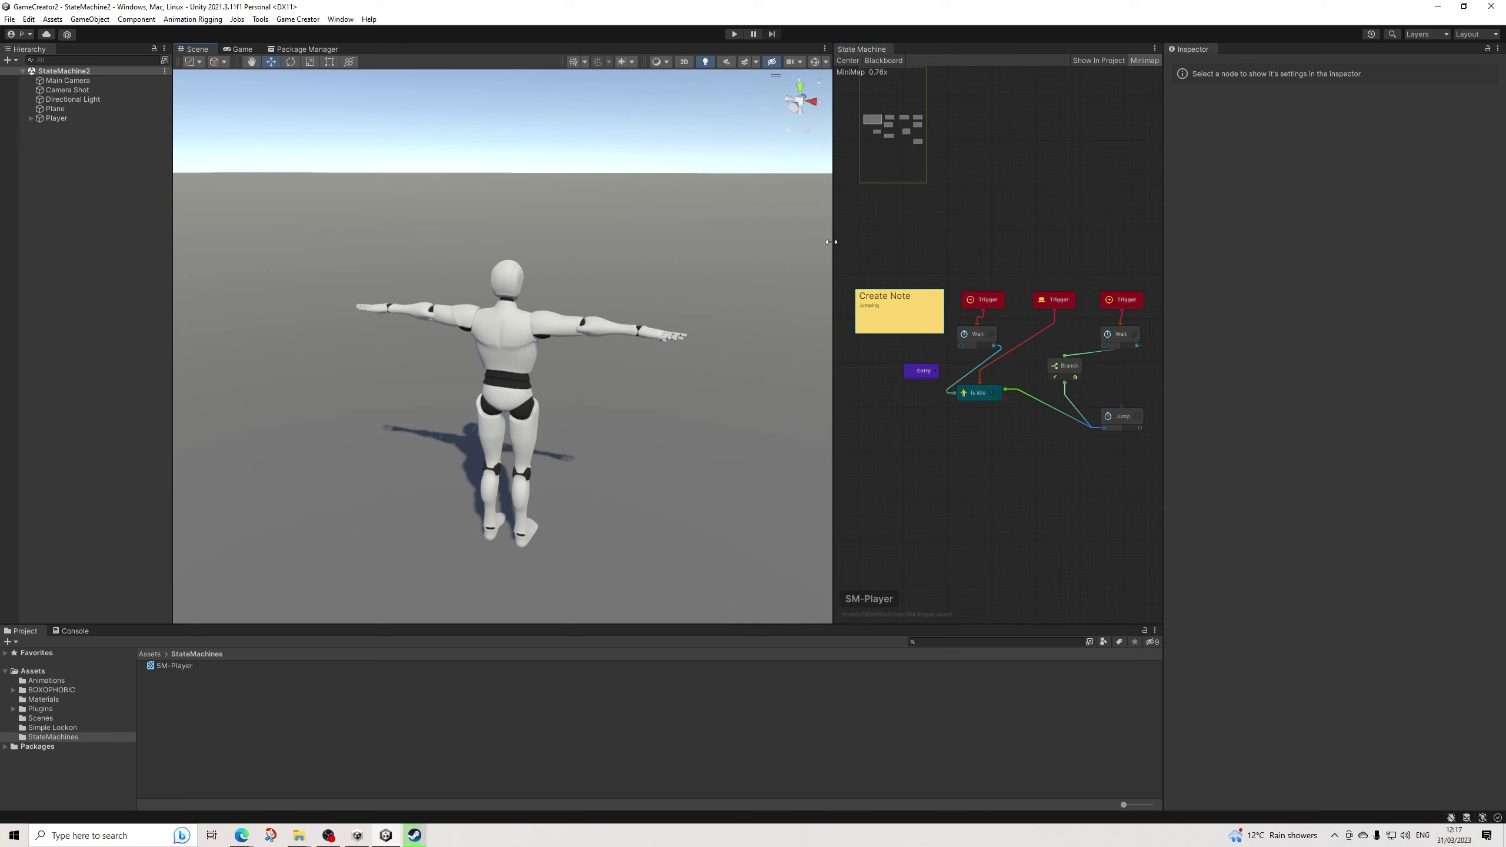
Widen the State Machine panel, position the sticky note, and show the Blackboard instead of the minimap.
drag(834, 250, 553, 247)
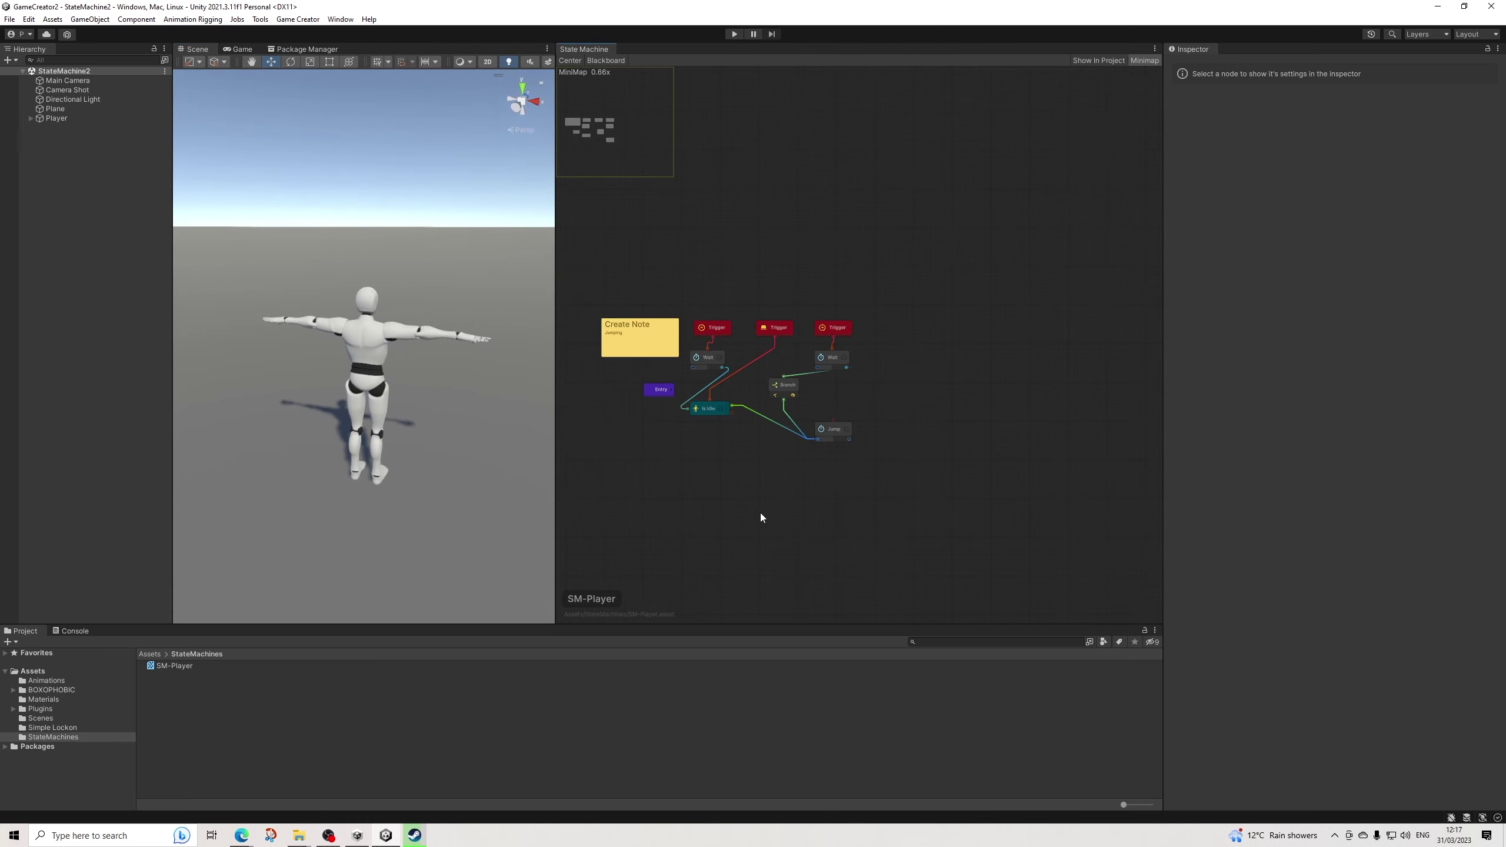
scroll(760, 512, up, 2)
middle_drag(718, 494, 764, 501)
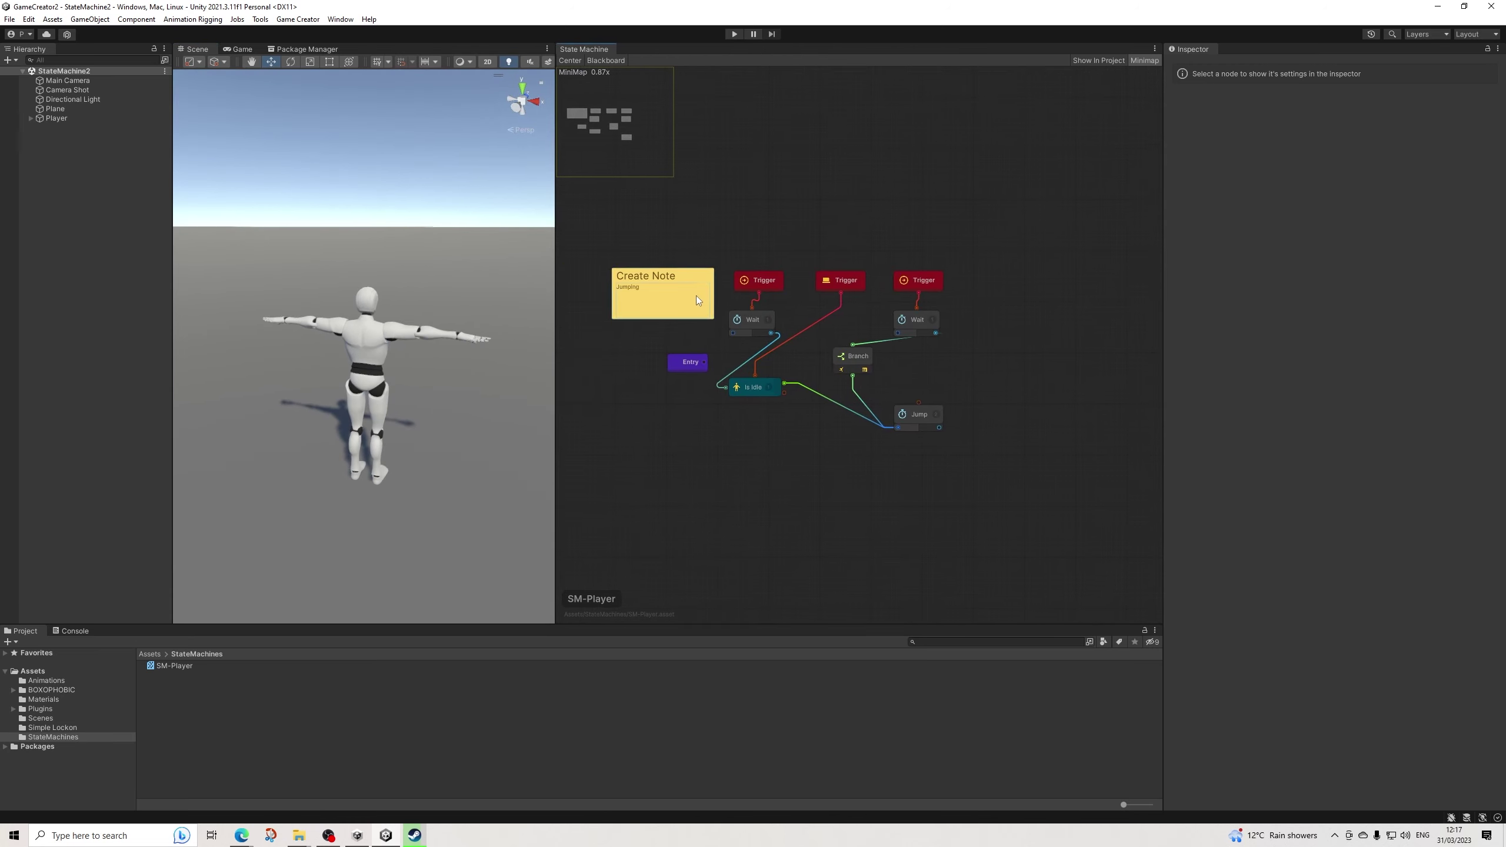
drag(696, 295, 625, 309)
click(645, 321)
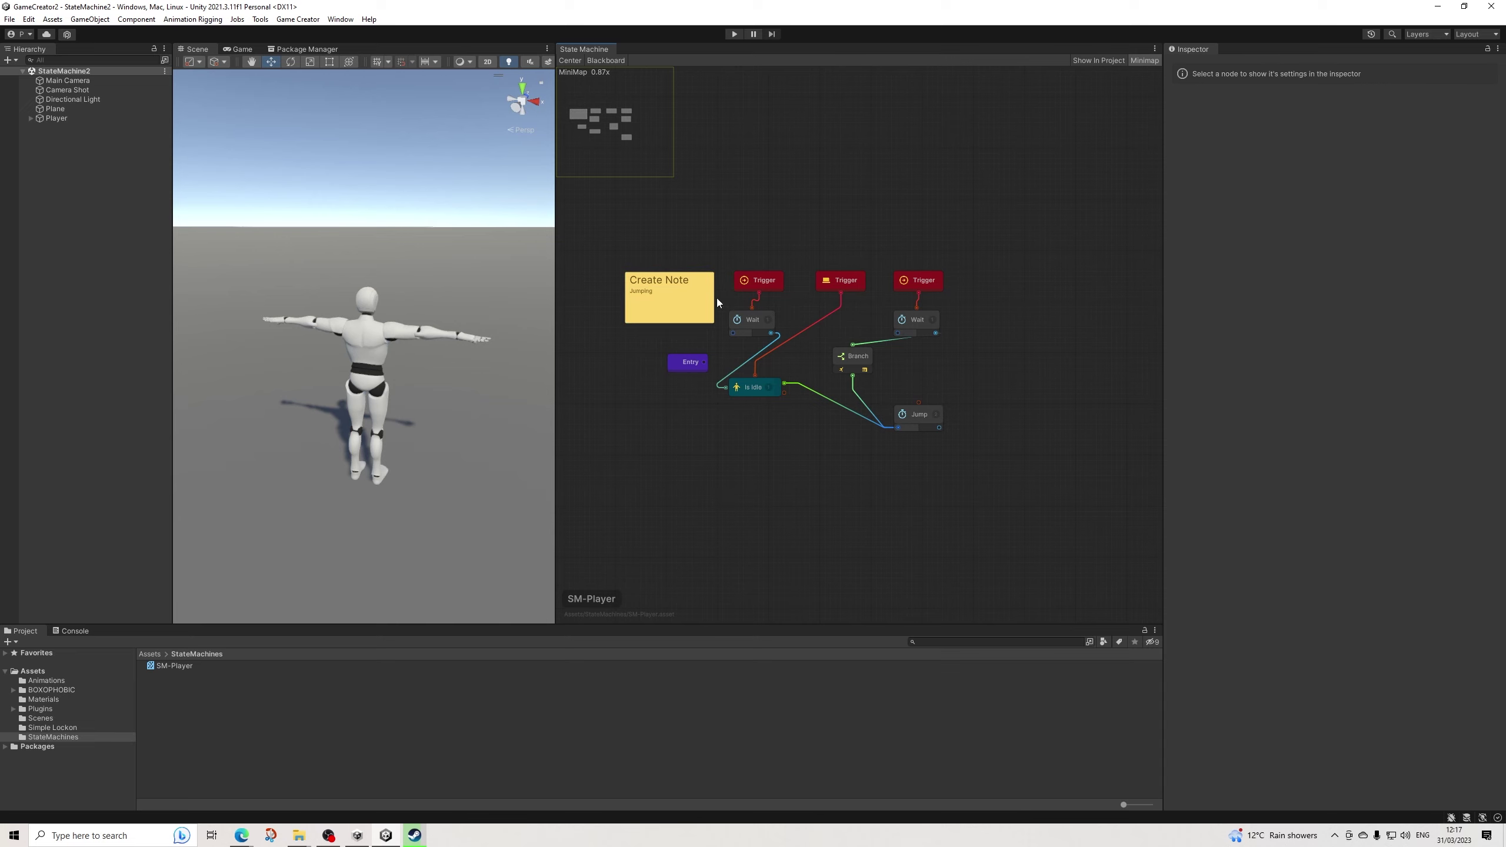
click(606, 61)
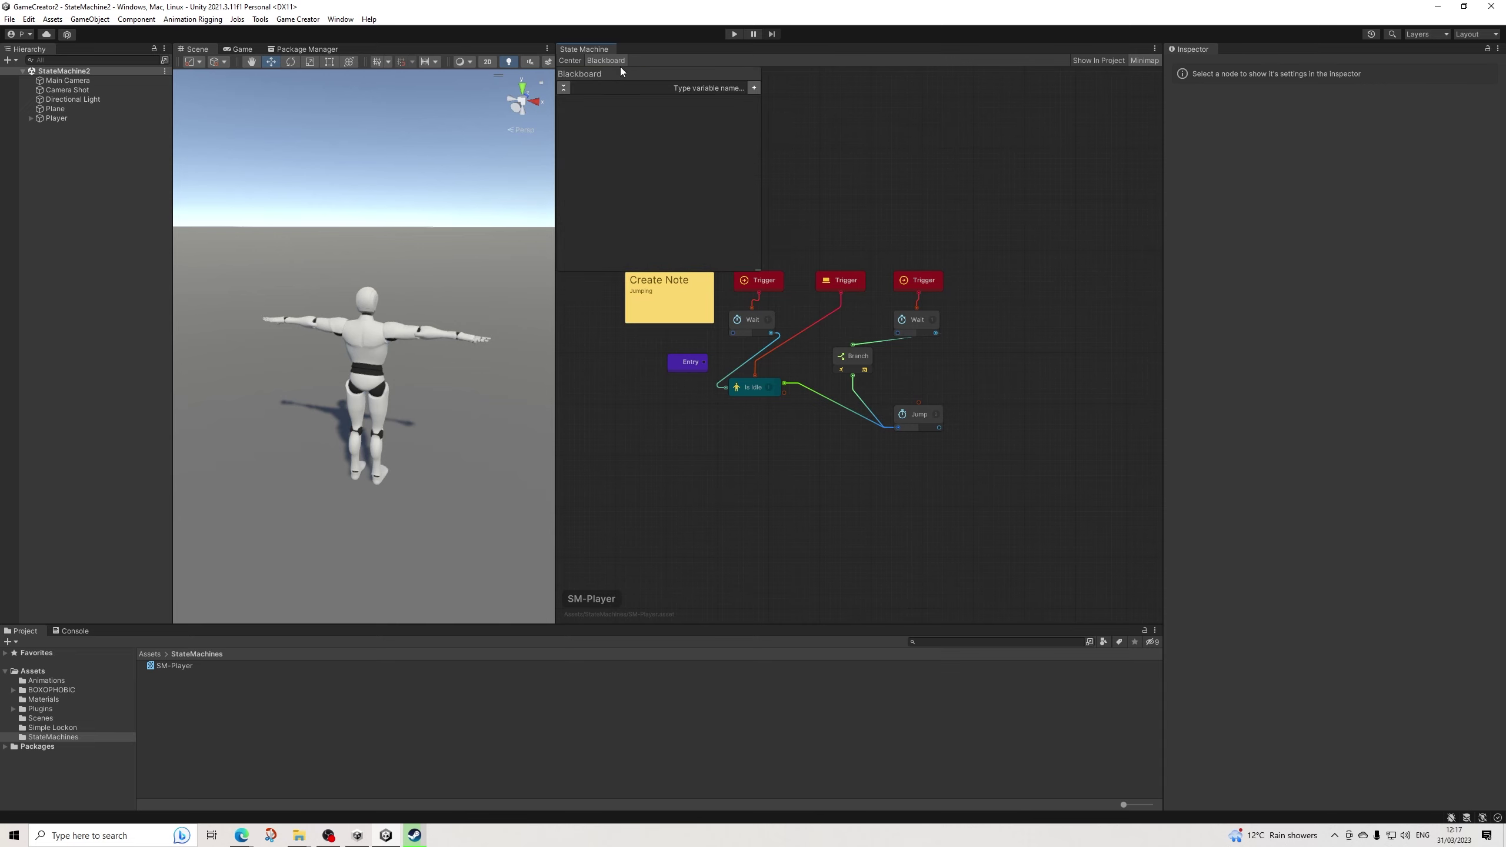
Reframe the Scene view on the character and widen it beside the graph.
scroll(461, 308, down, 2)
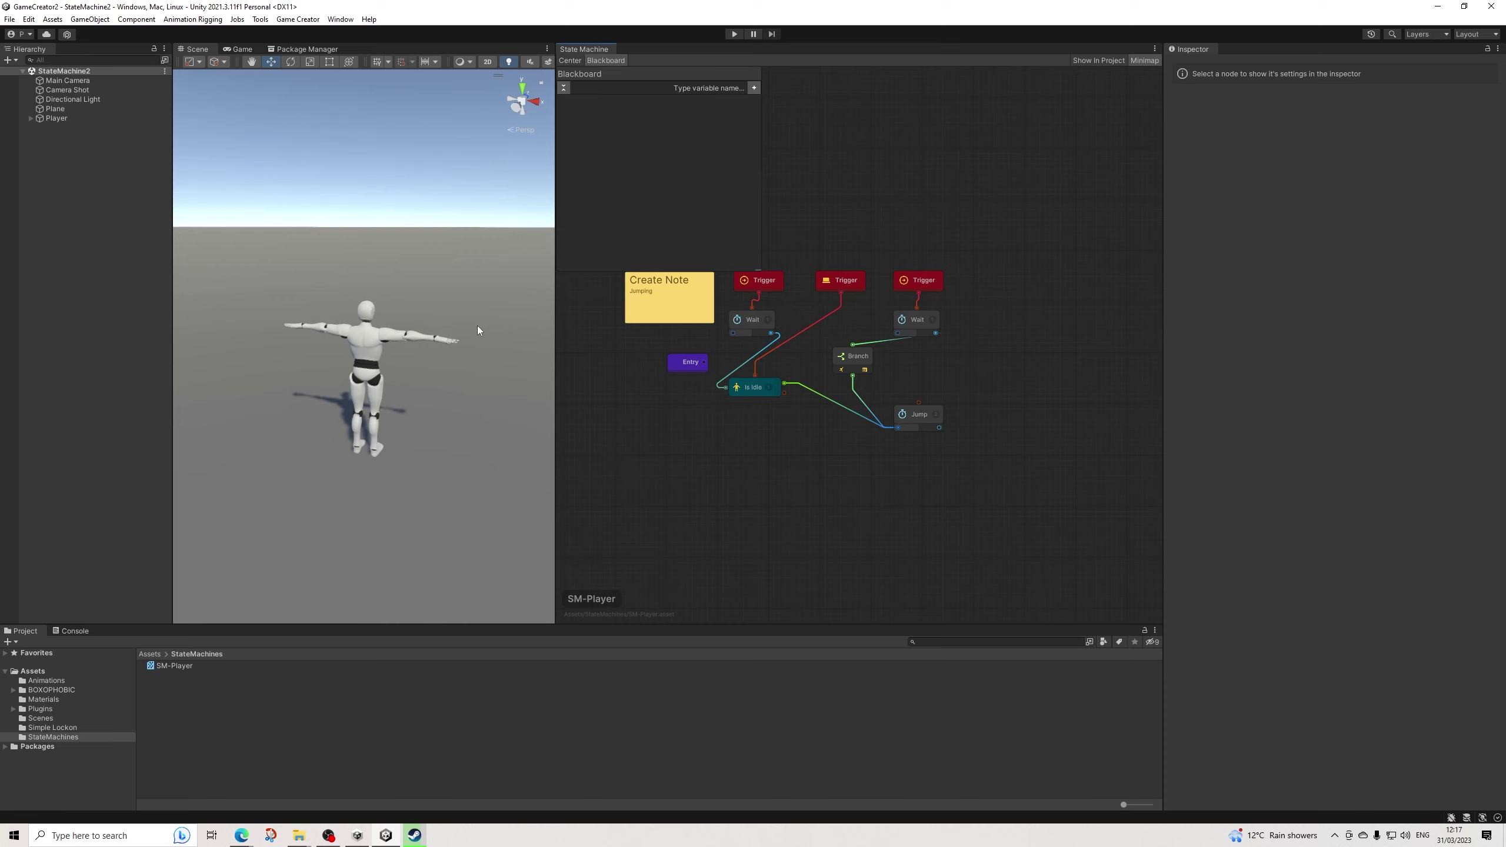
middle_drag(477, 325, 447, 344)
middle_drag(251, 356, 359, 317)
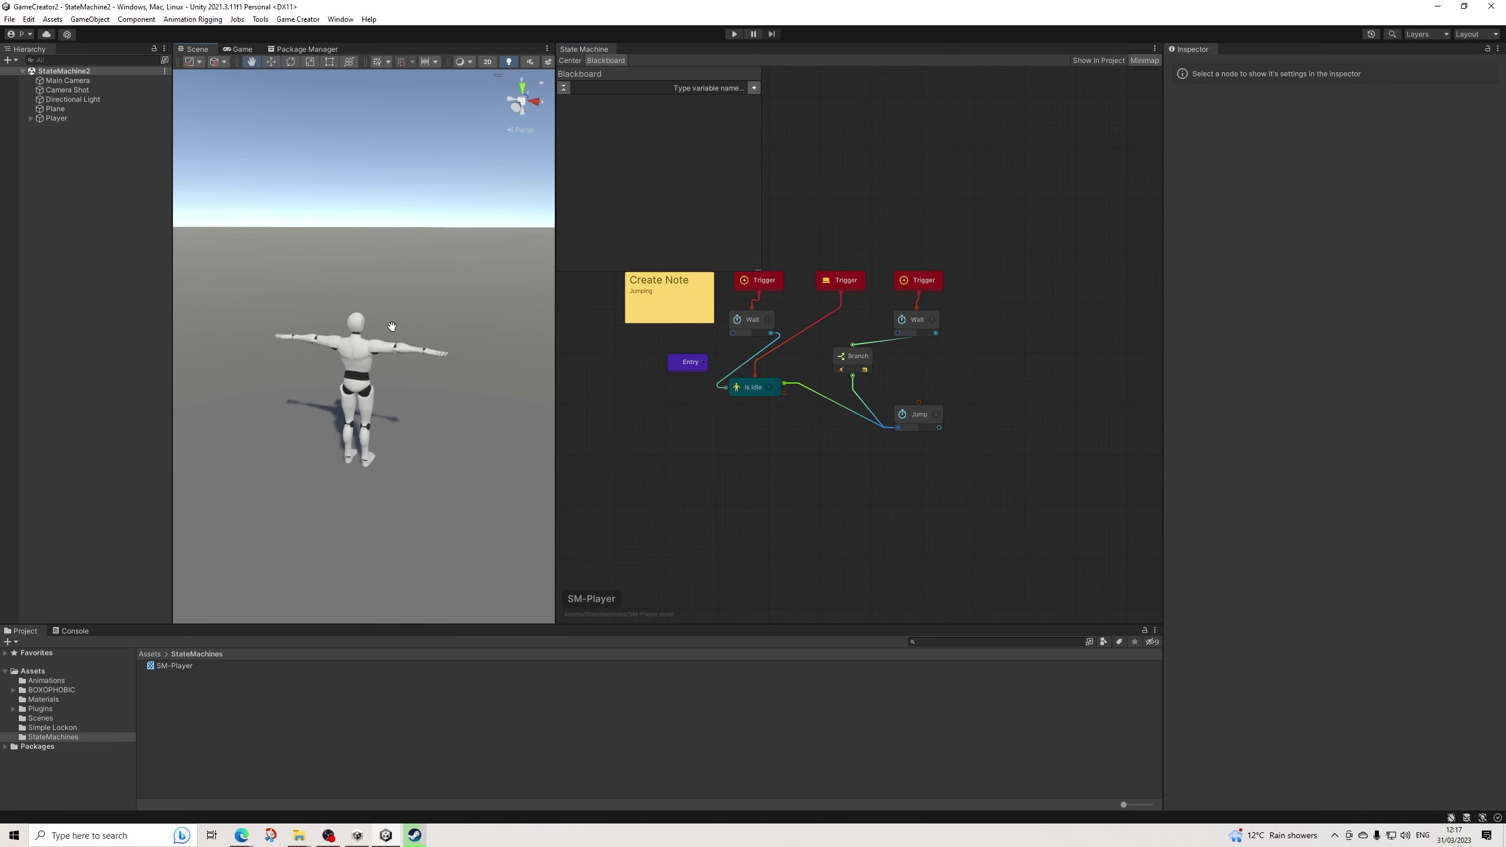
click(54, 174)
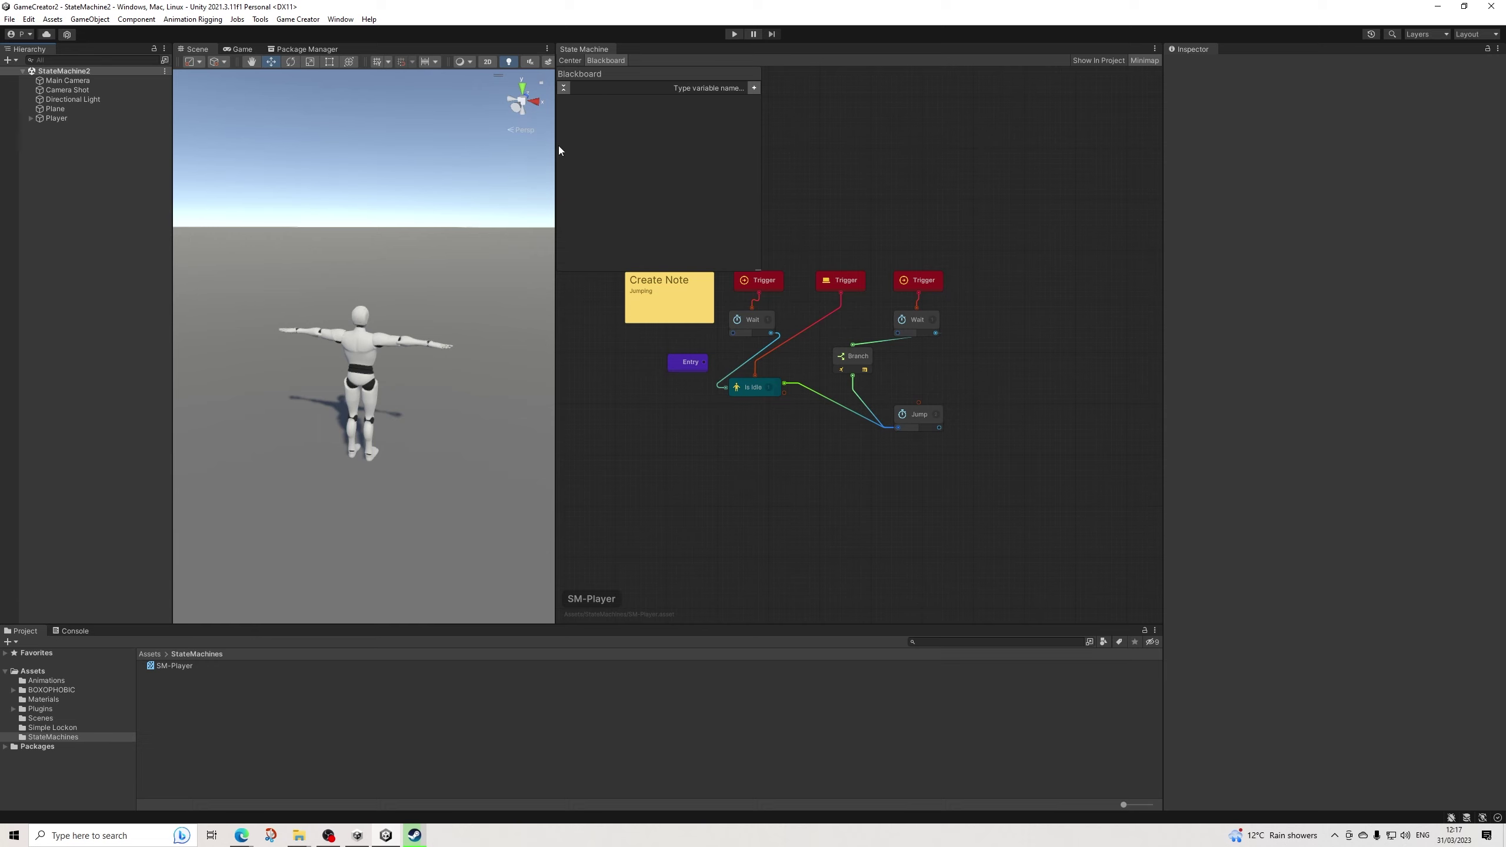
drag(555, 145, 745, 170)
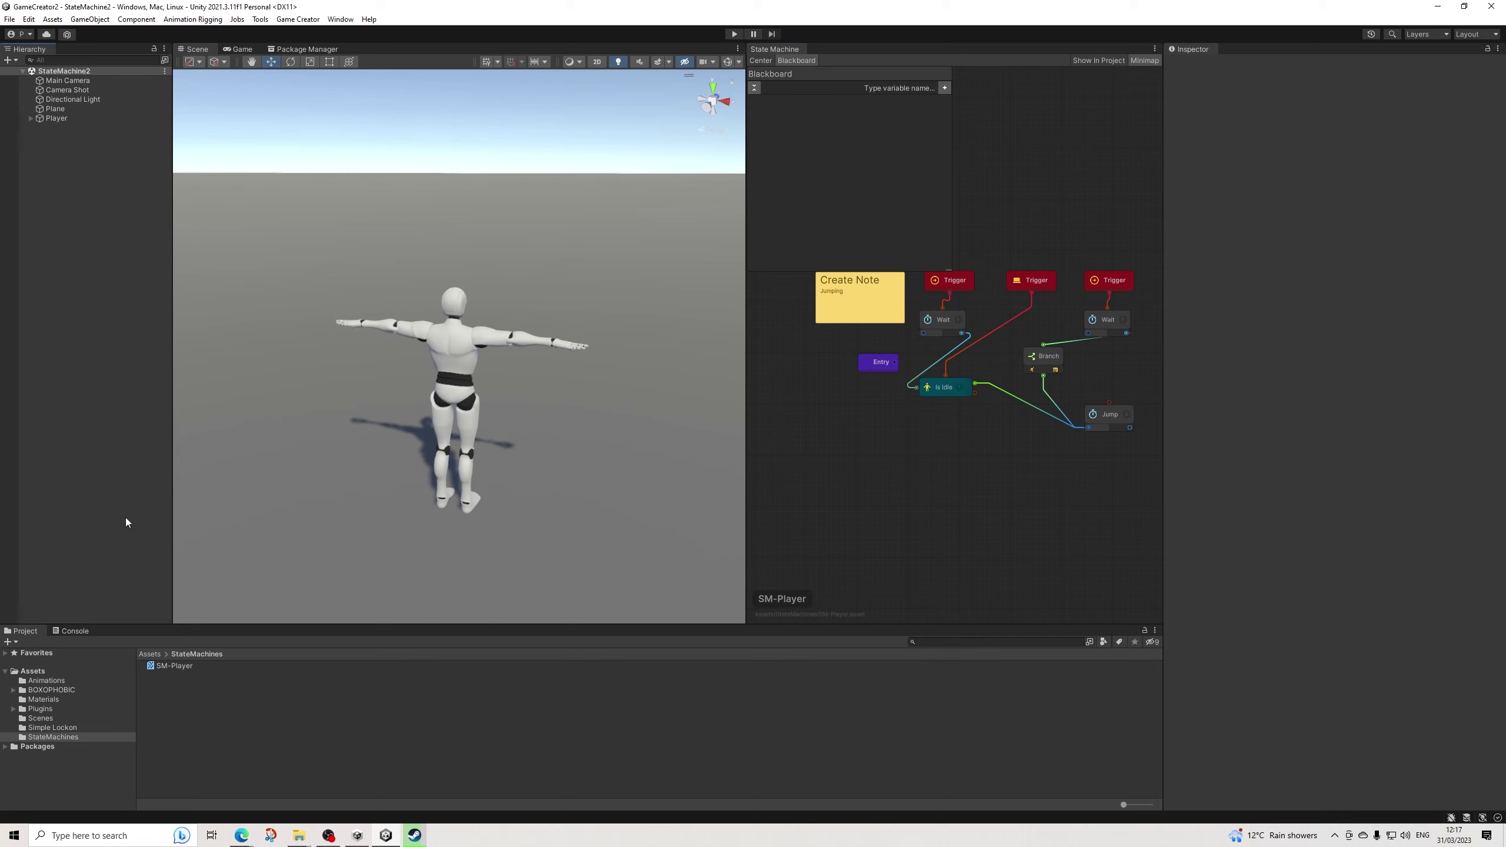
Add a new 3D cube to the scene from the Hierarchy.
right_click(87, 199)
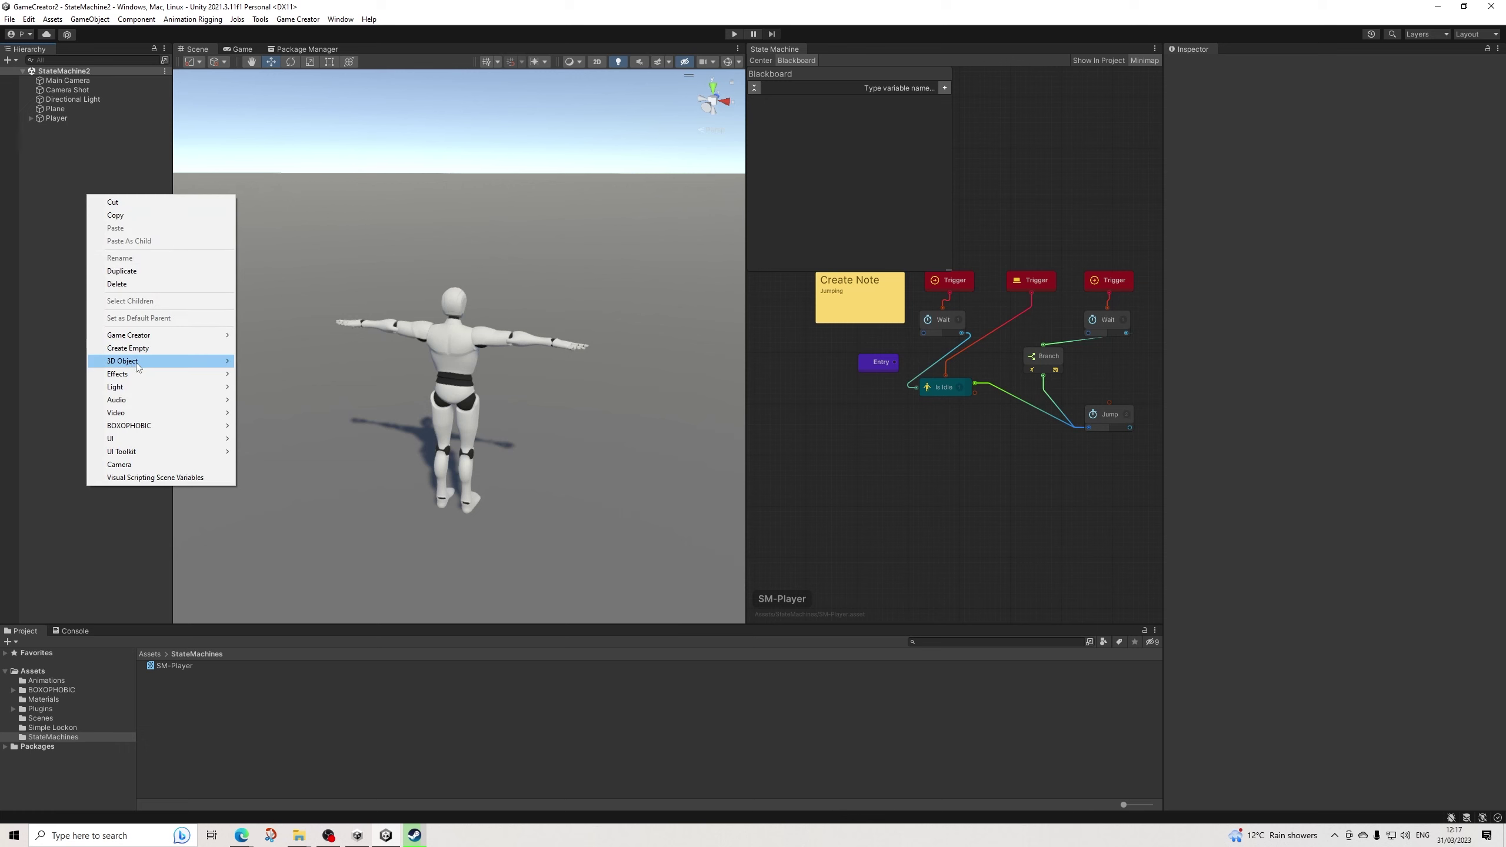
mouse_move(207, 334)
mouse_move(158, 362)
click(265, 364)
middle_drag(628, 323, 570, 362)
alt+drag(632, 359, 797, 380)
Position the cube at 0, -0.45, 5, sunk partly into the ground.
click(1341, 111)
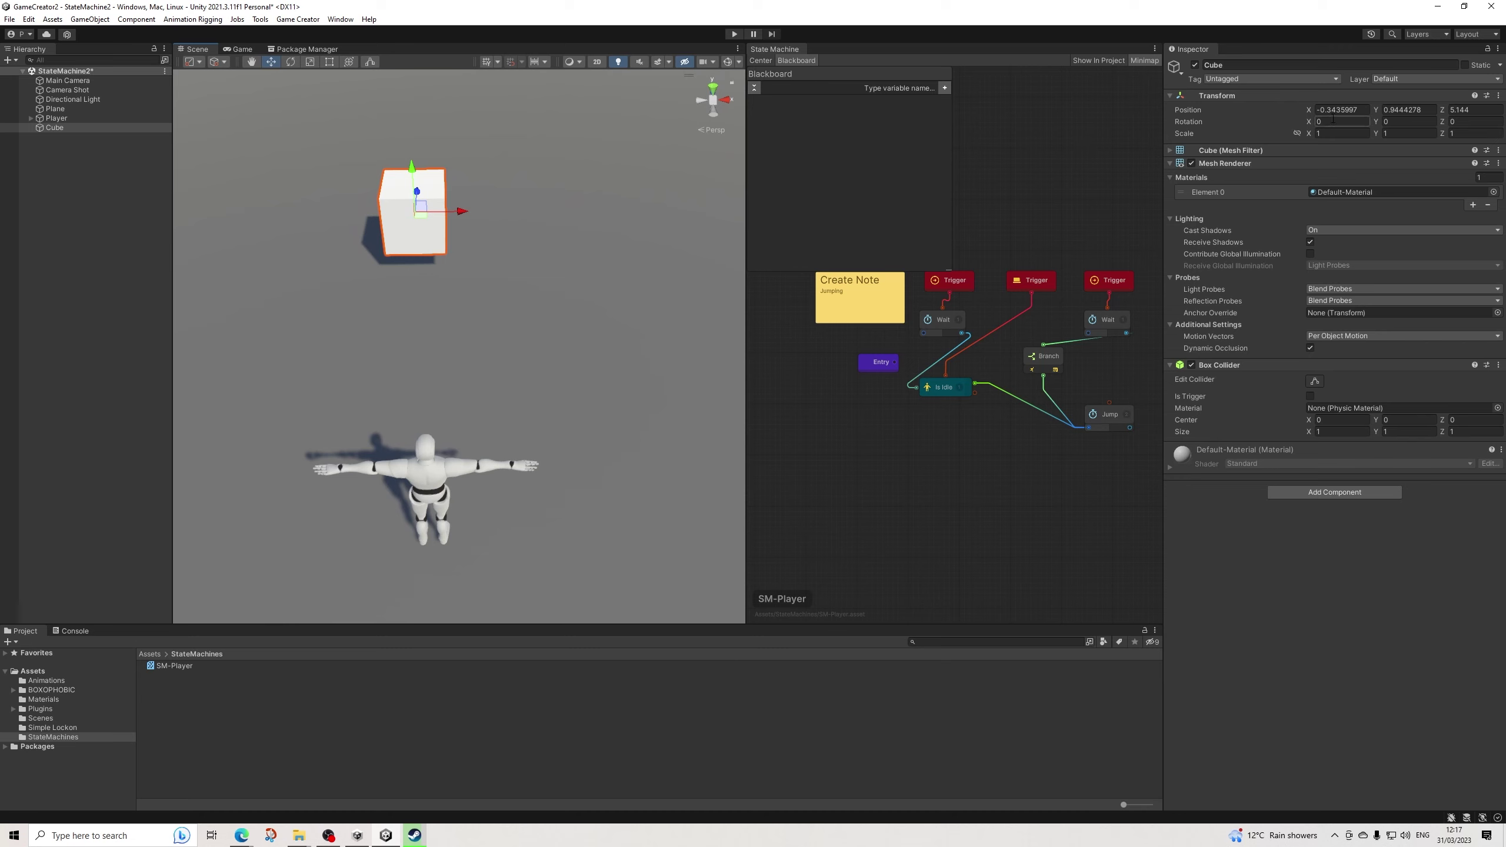
text(0)
key(Tab)
text(0)
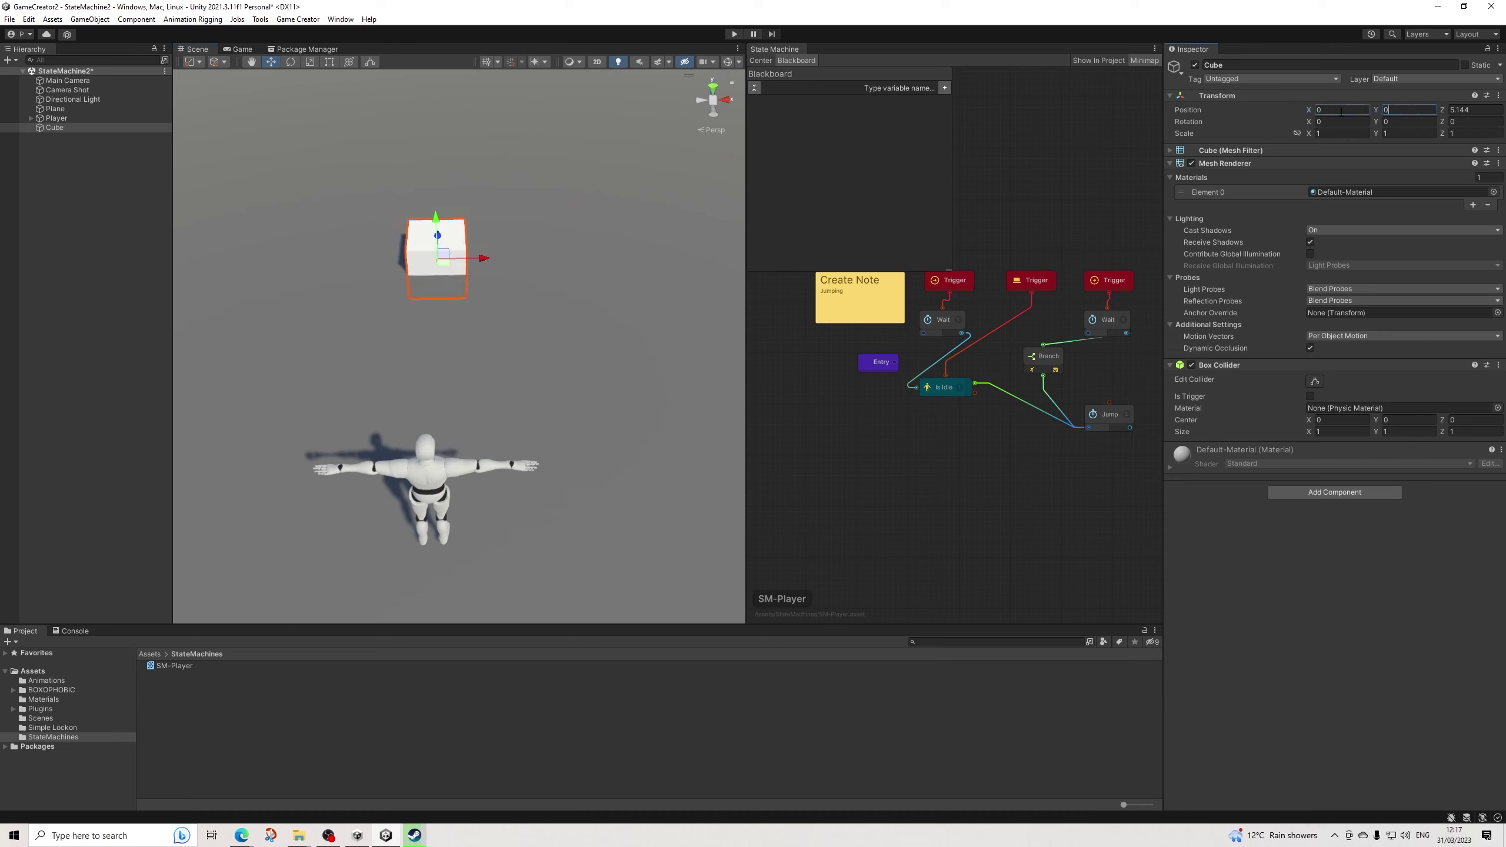
key(Tab)
text(5)
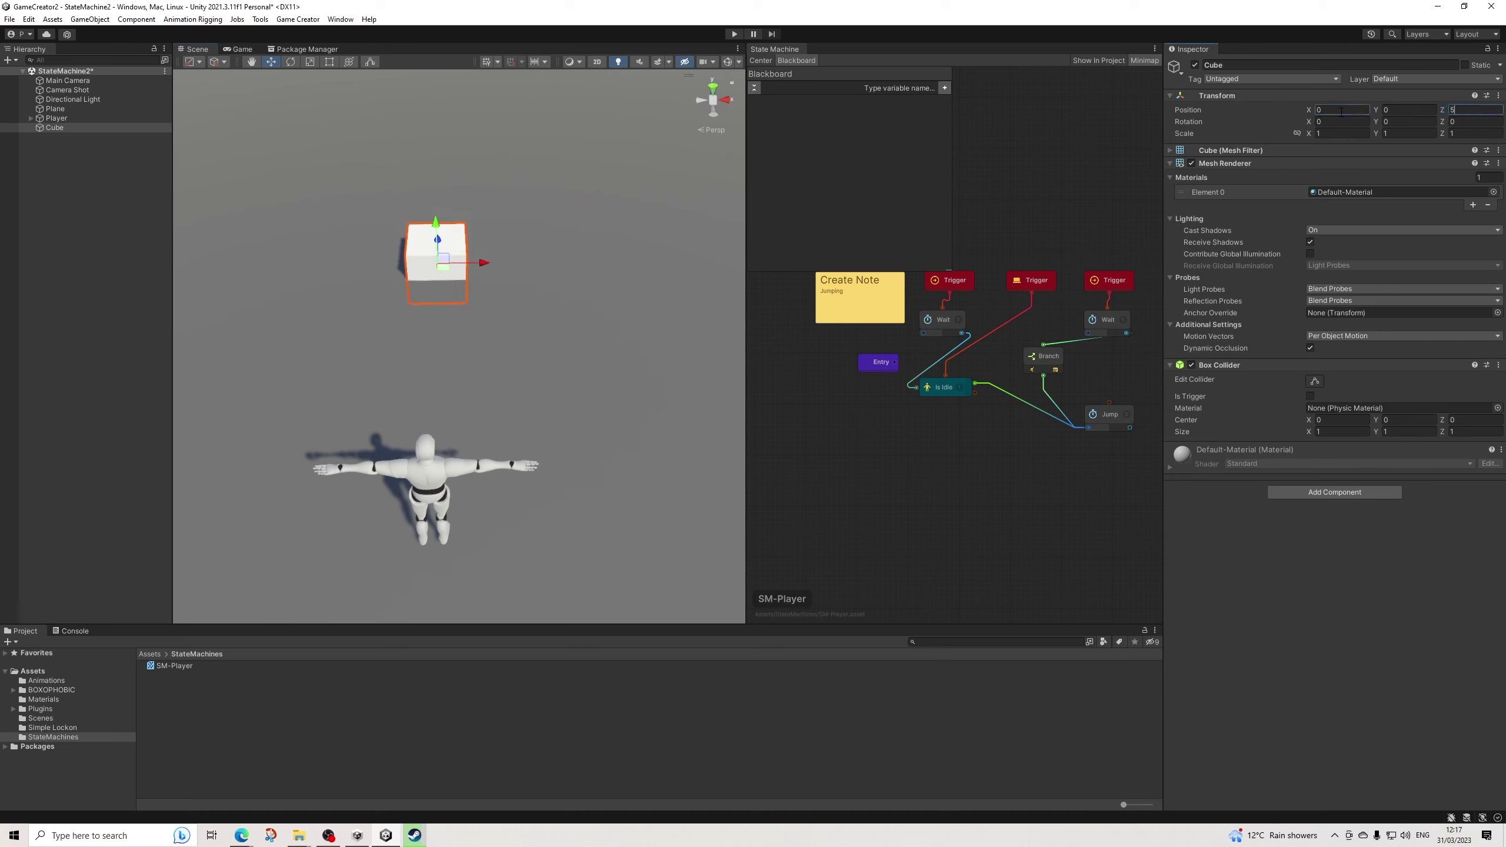
drag(435, 226, 436, 249)
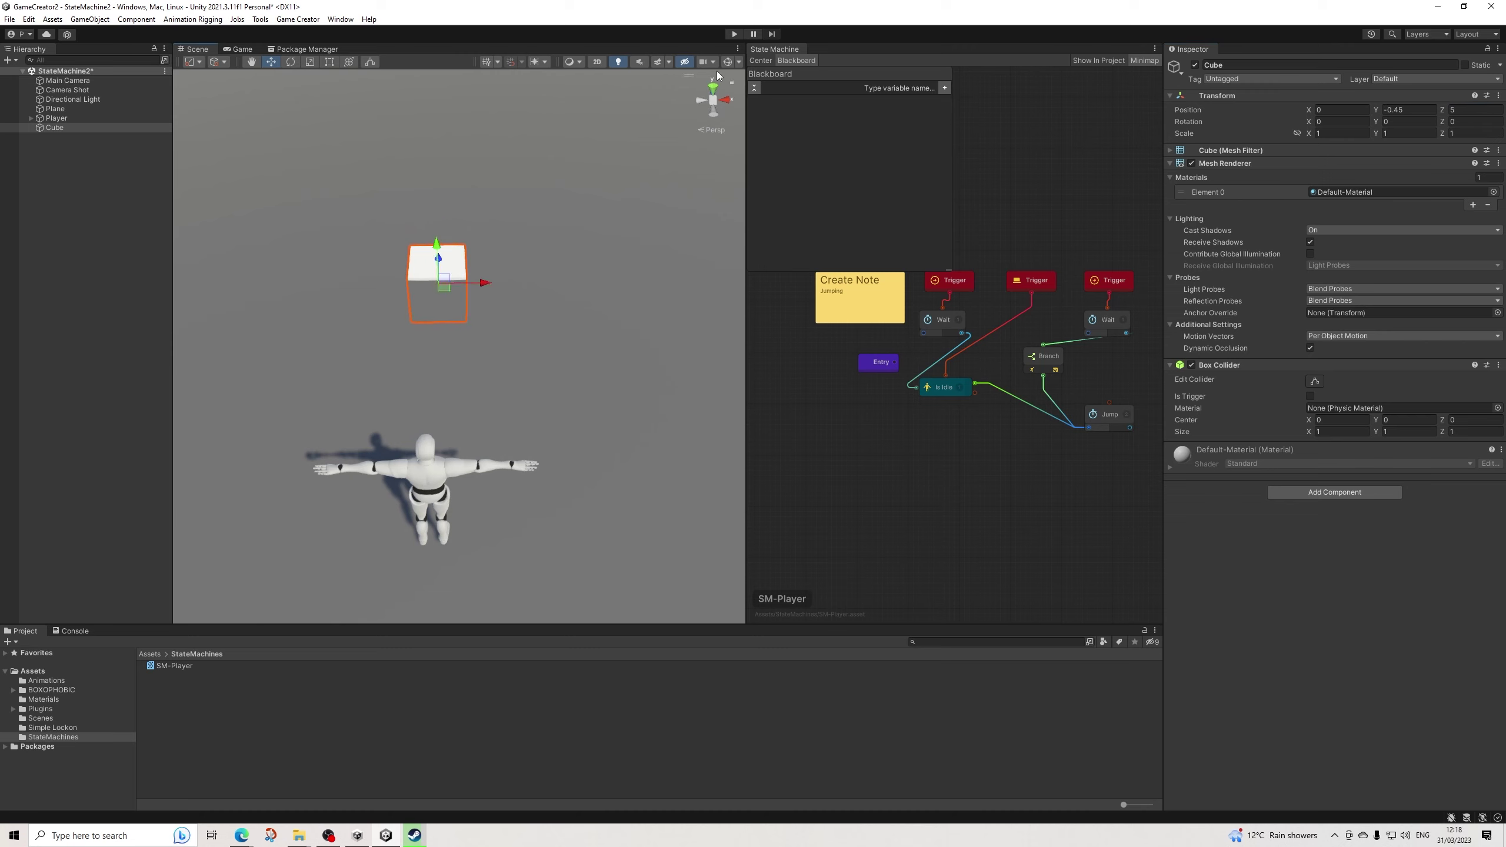
Raise the cube's Box Collider centre to Y 0.64 and make it a trigger.
middle_drag(413, 326, 642, 394)
scroll(576, 298, up, 3)
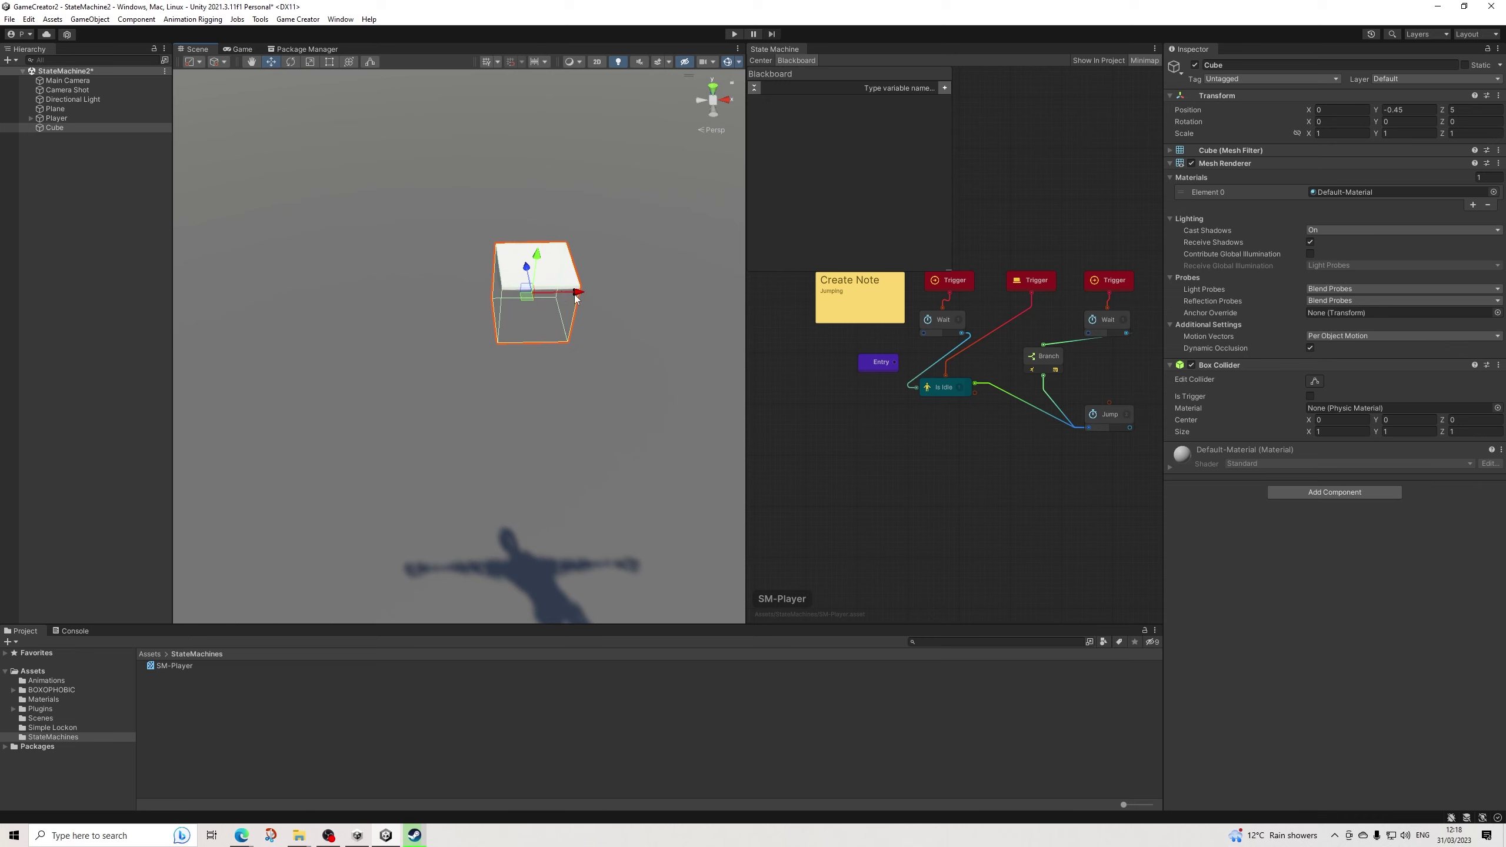
right_drag(576, 299, 380, 312)
key(f)
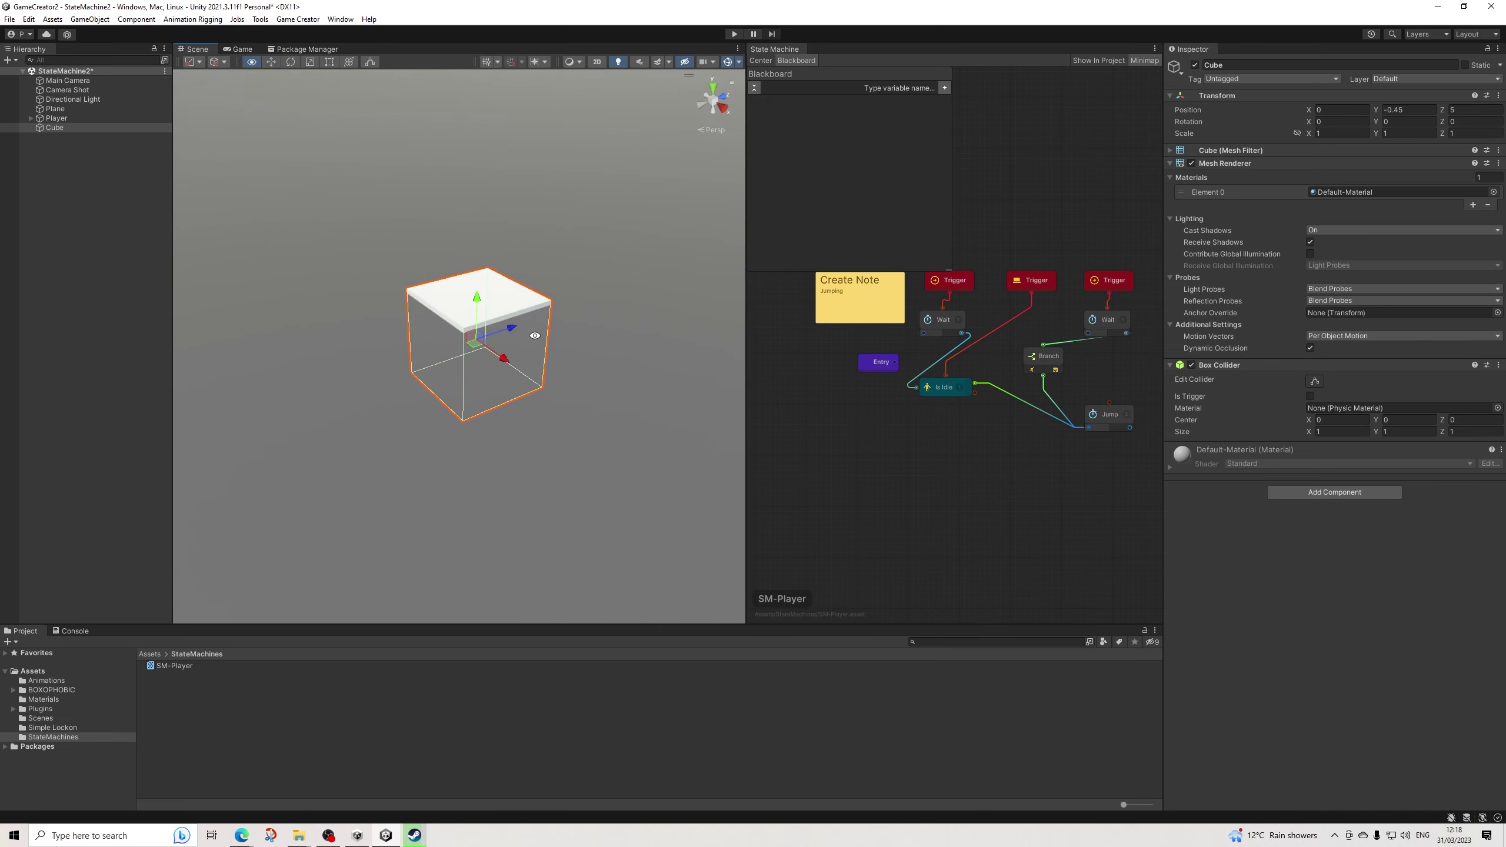
right_drag(534, 335, 625, 302)
drag(1375, 425, 1392, 426)
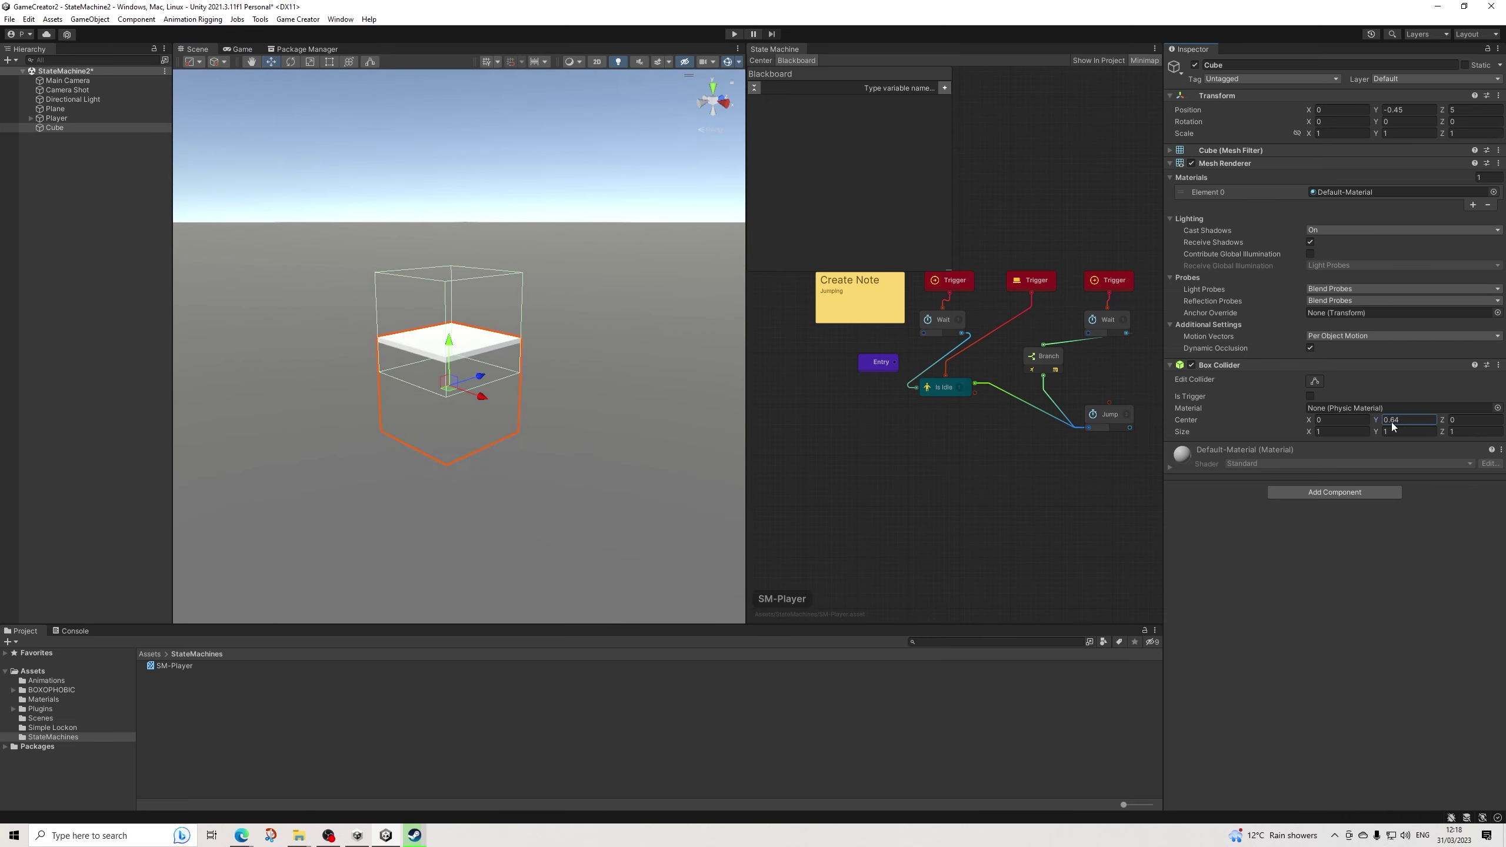
click(1309, 397)
alt+drag(484, 432, 467, 403)
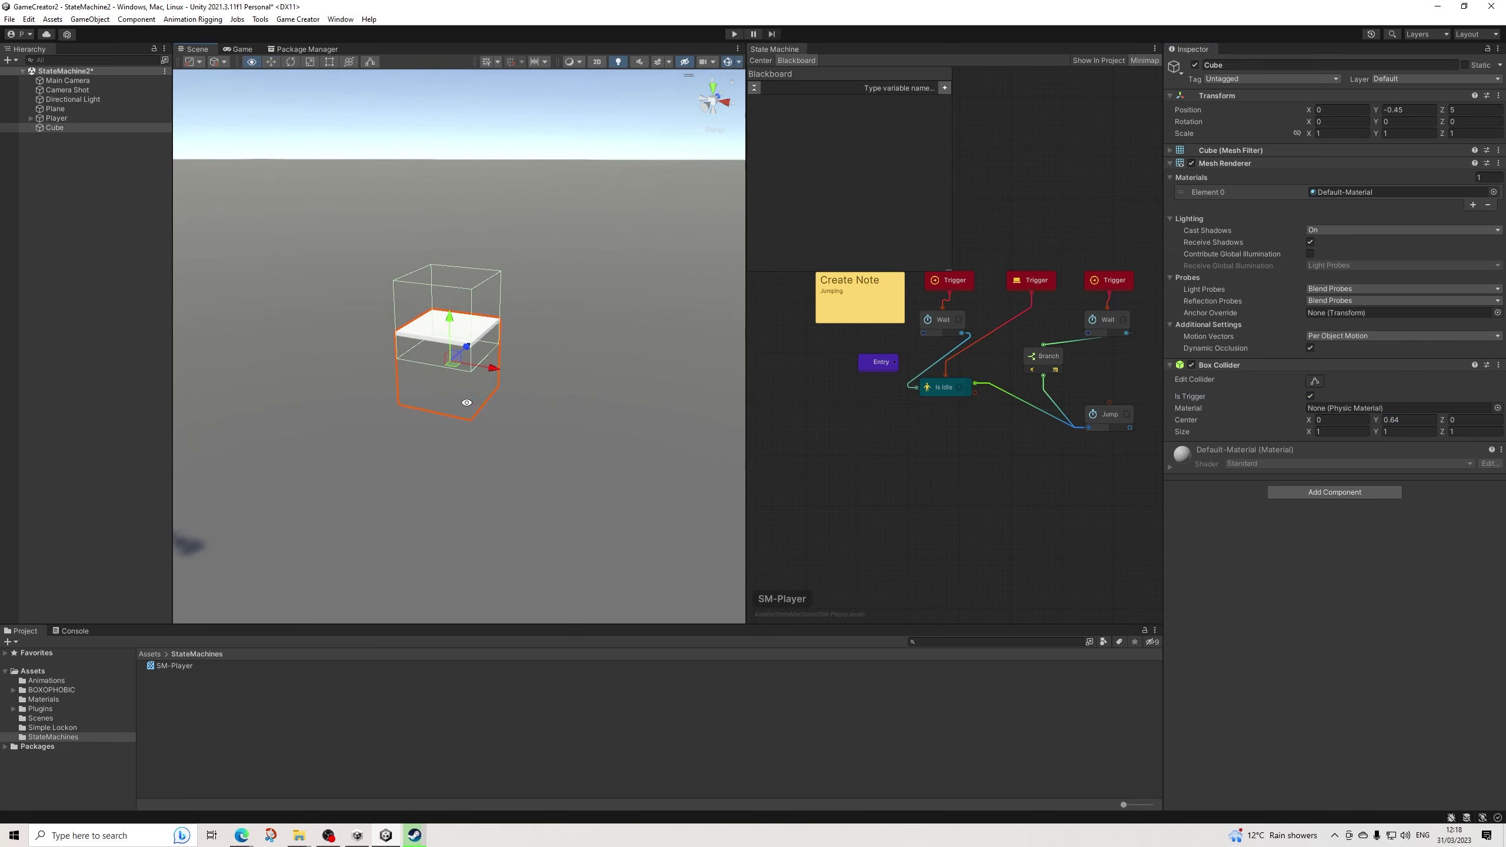
click(1341, 491)
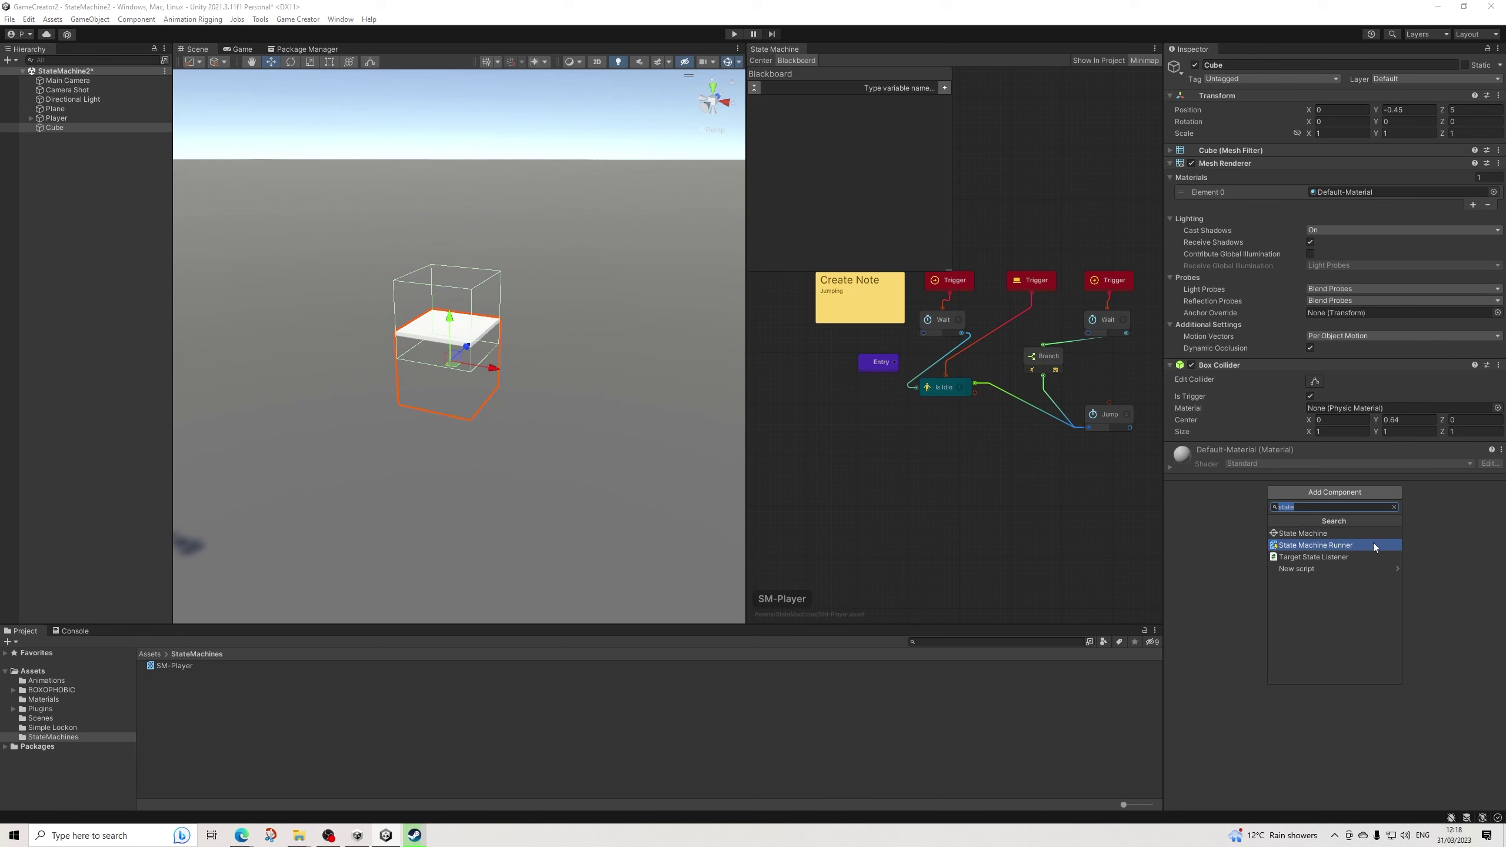
Add a State Machine Runner to the cube, then create and assign a new SM-Platform state machine asset.
key(Escape)
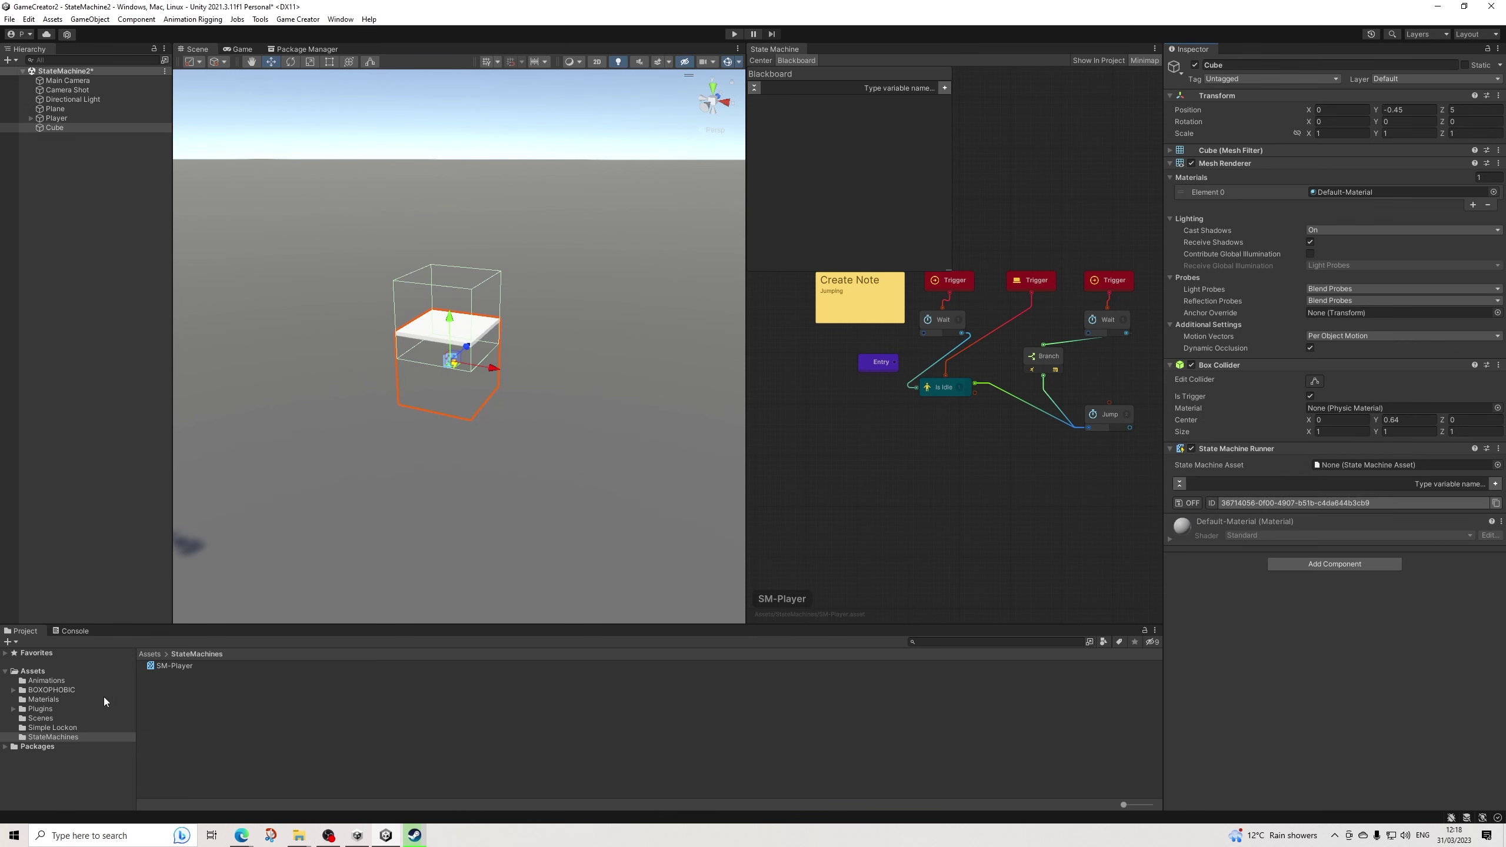
right_click(179, 699)
mouse_move(343, 365)
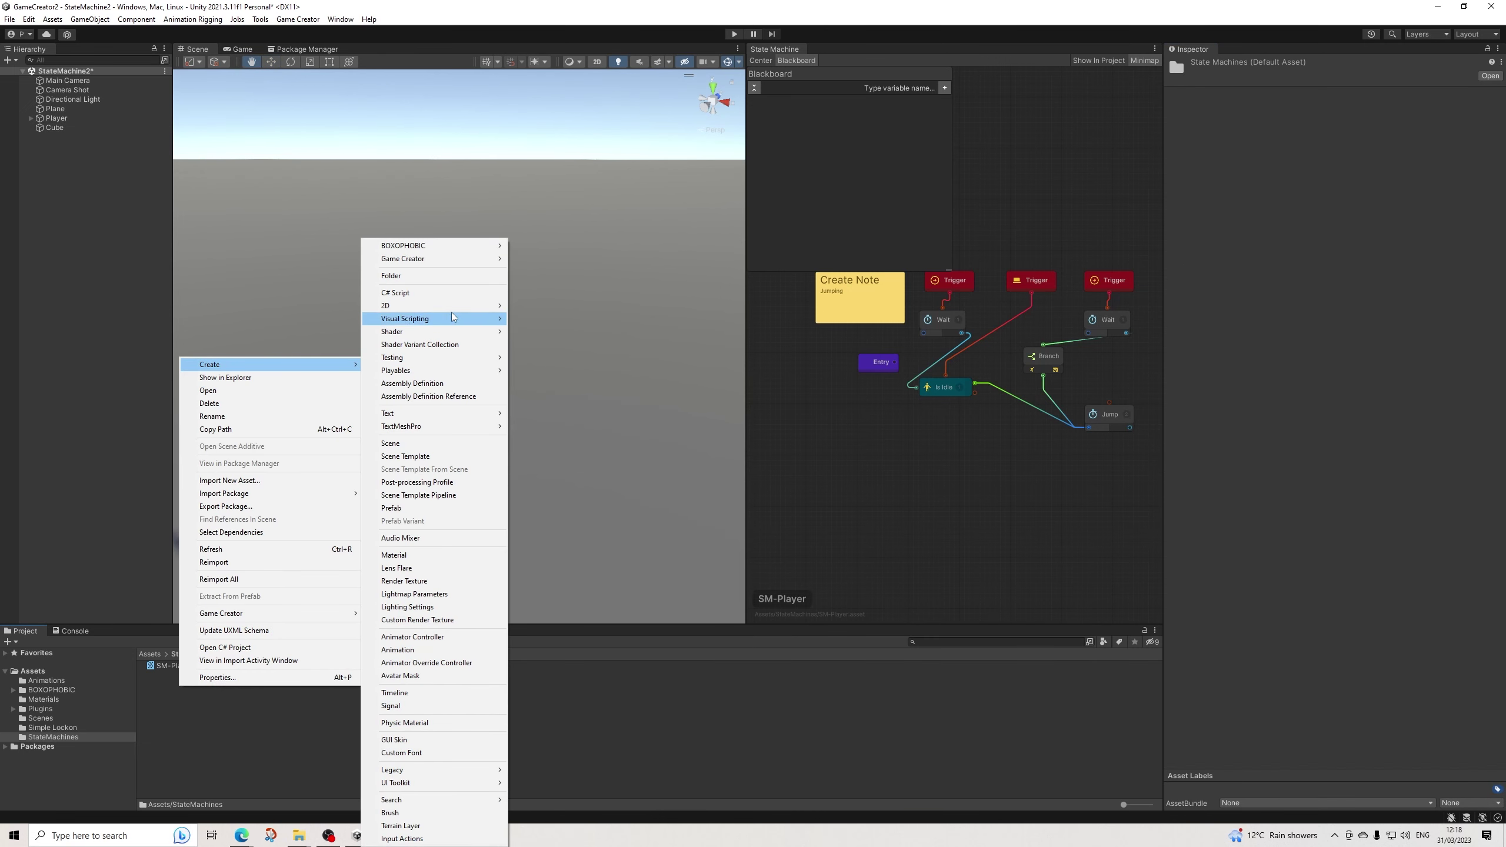
mouse_move(467, 261)
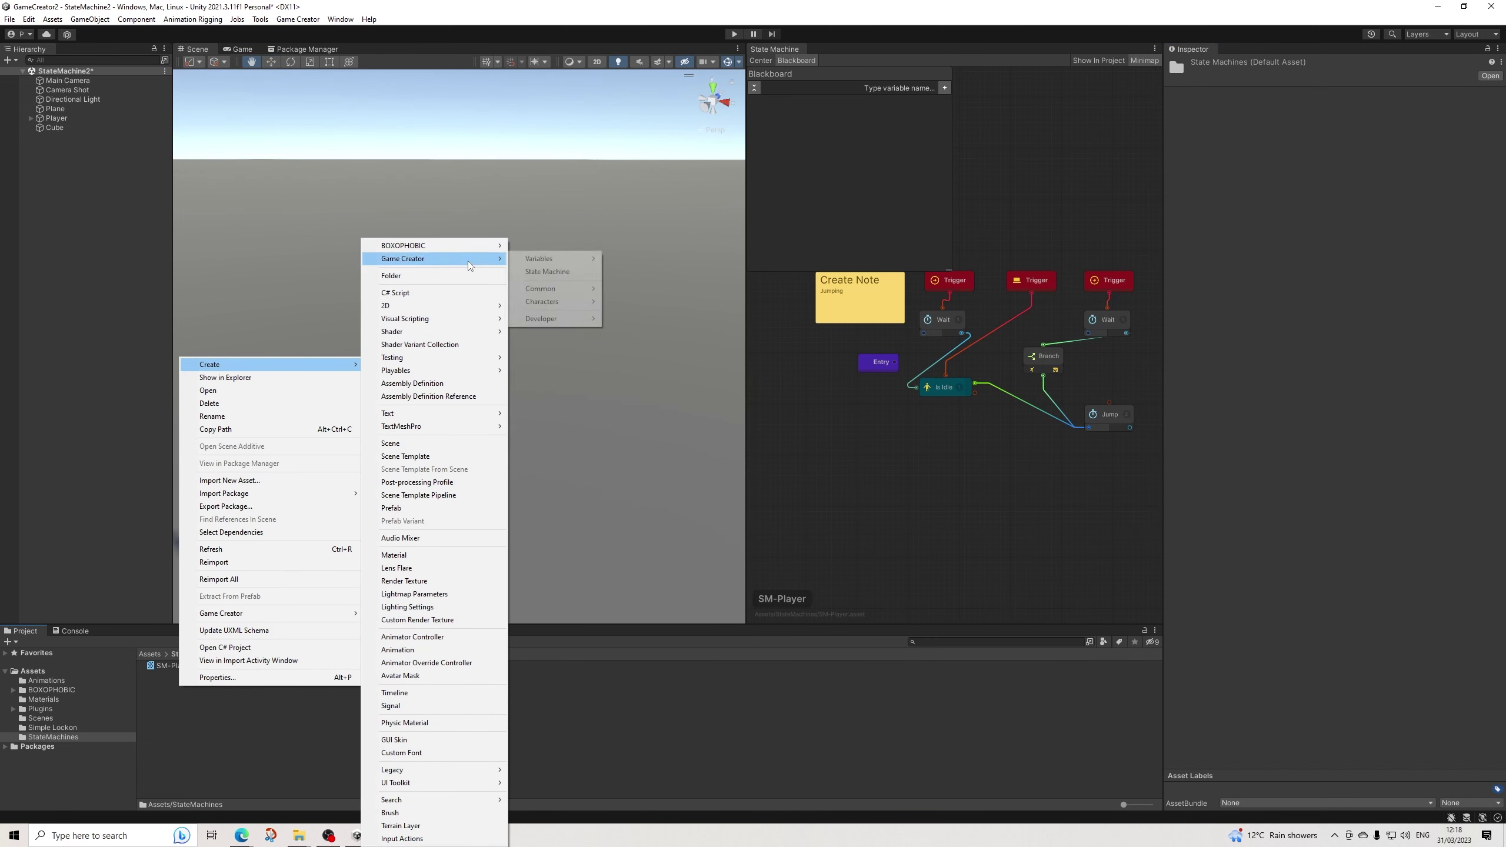
click(550, 274)
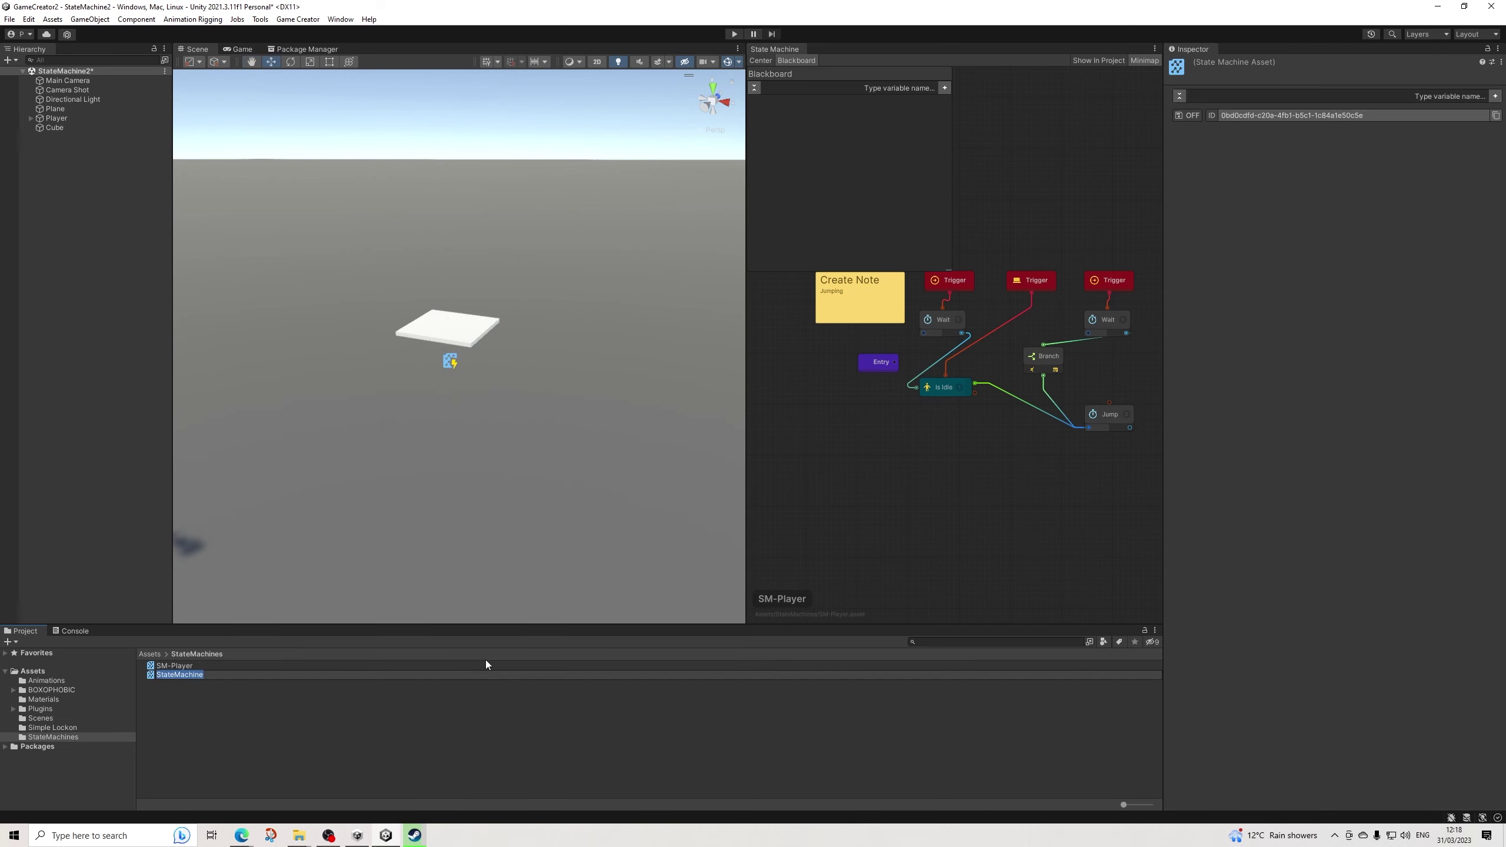
text(SM-Platform)
key(Return)
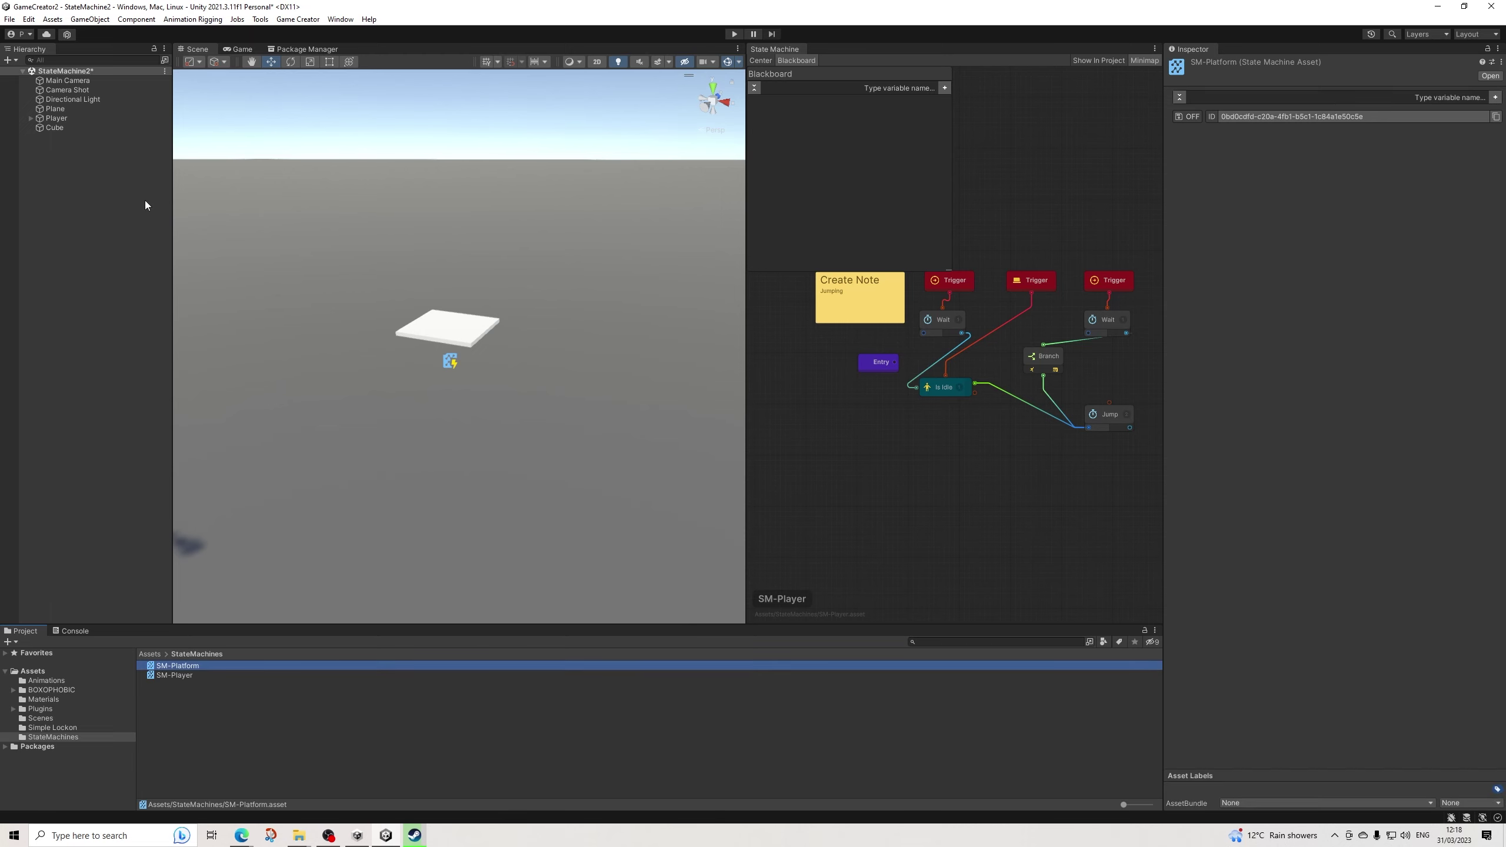
click(76, 127)
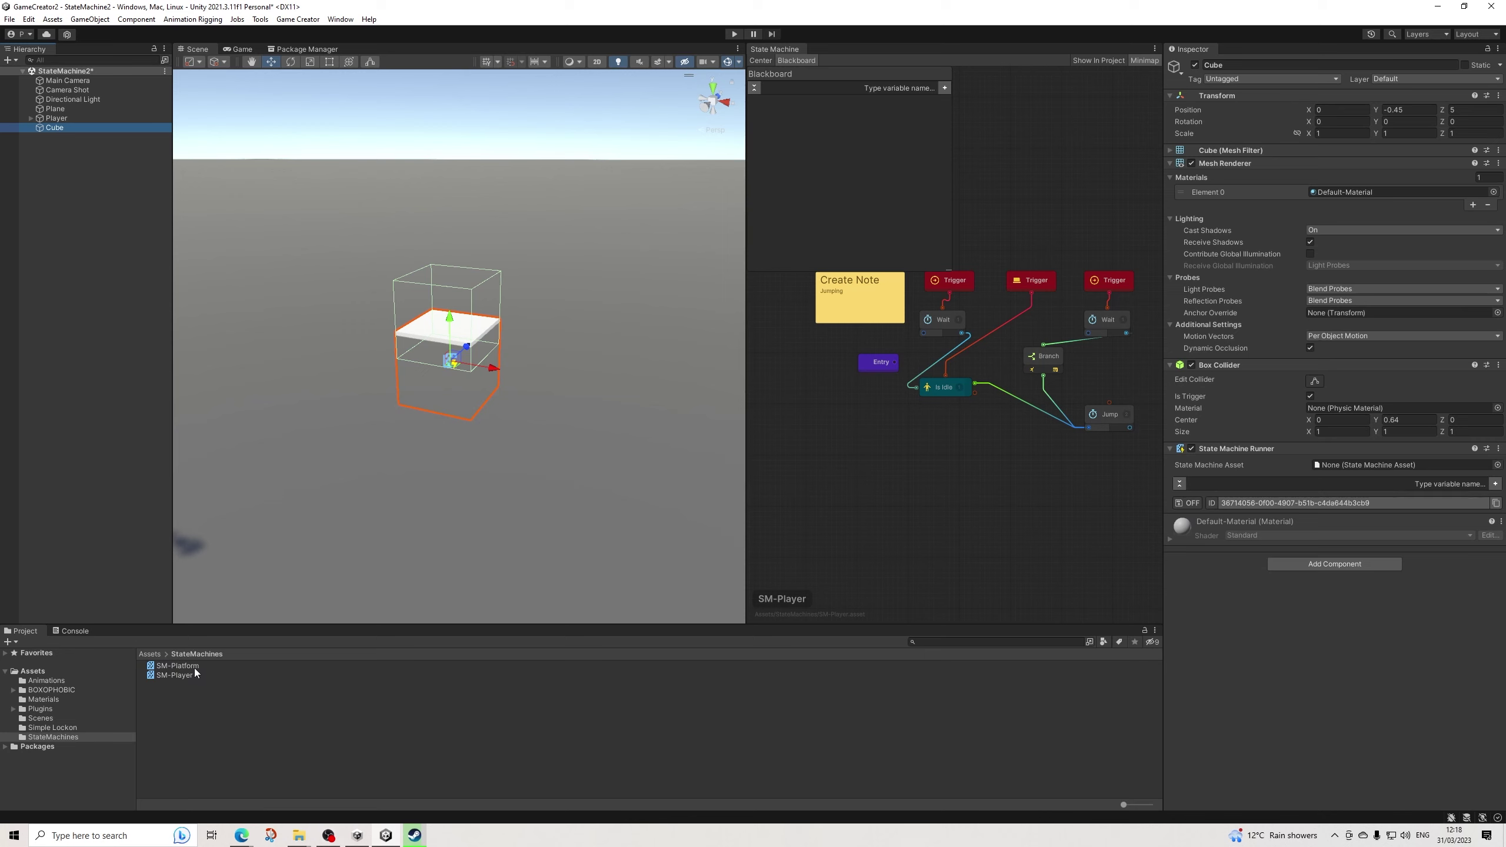
drag(194, 668, 1320, 467)
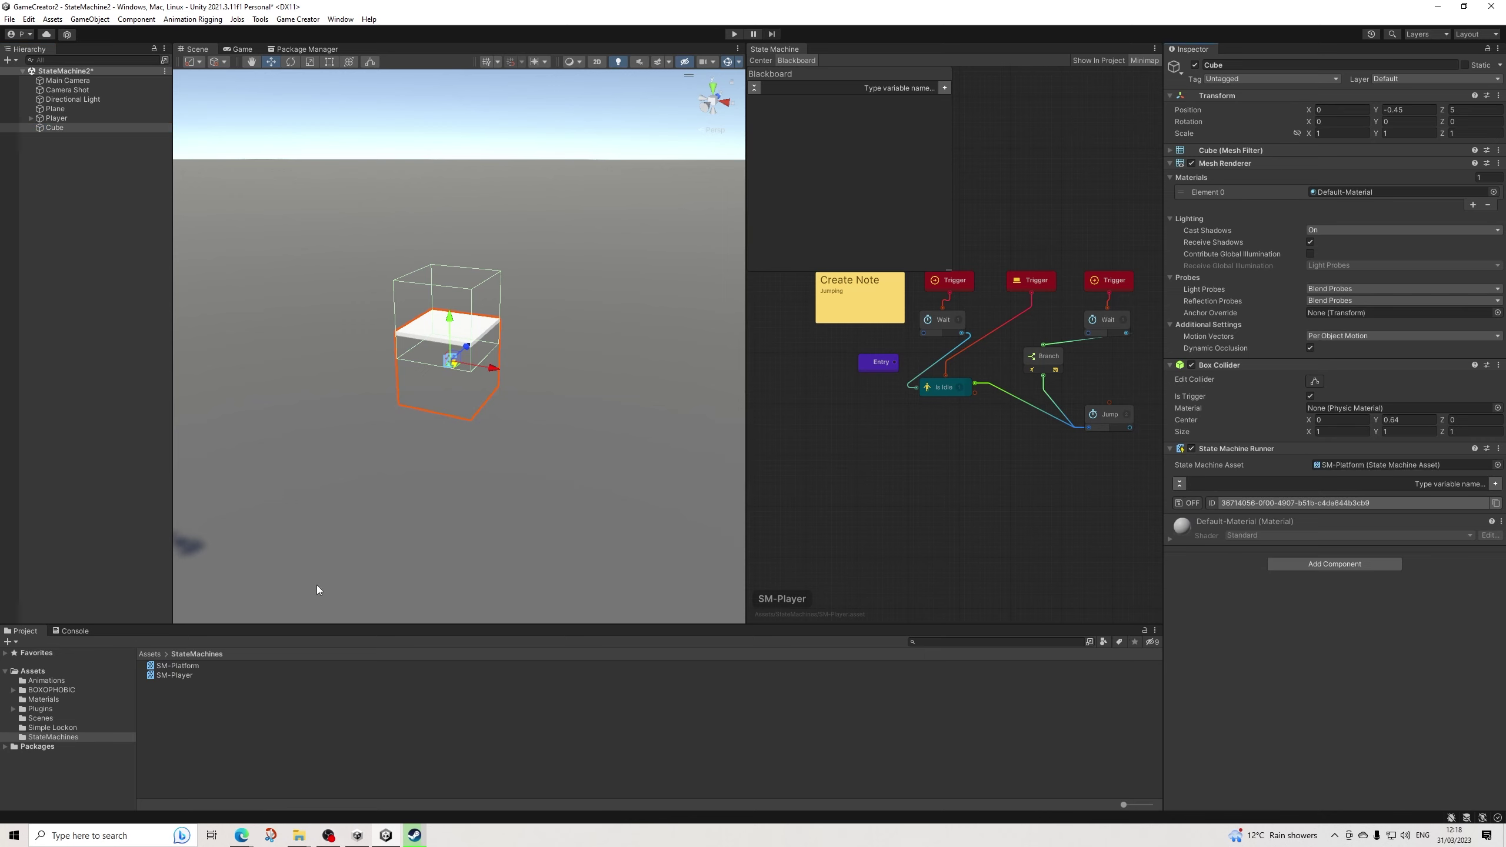
Open the SM-Platform graph, adding and then removing a blackboard variable.
click(193, 667)
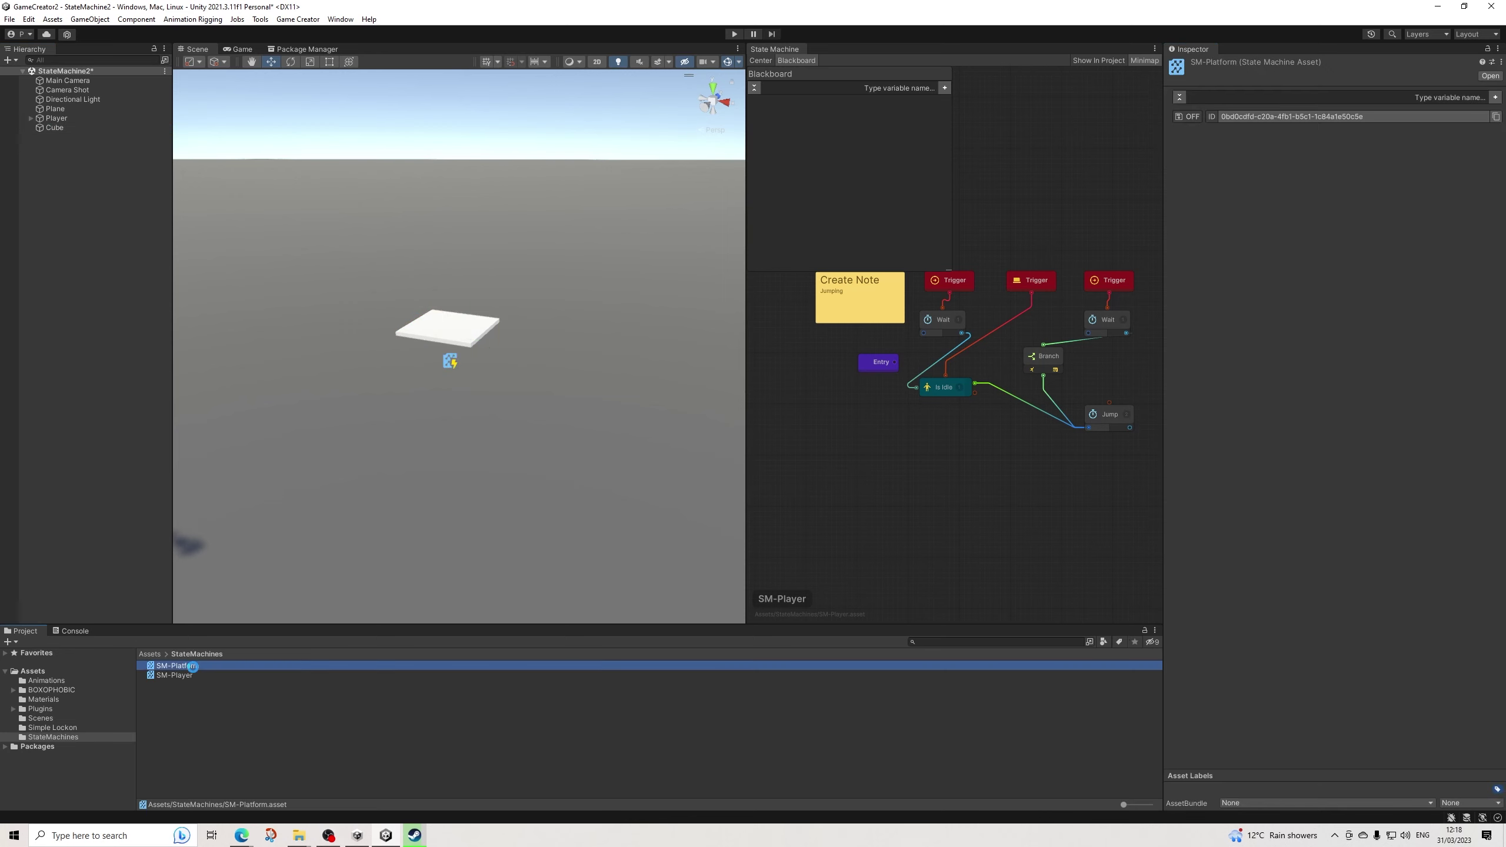
click(1495, 97)
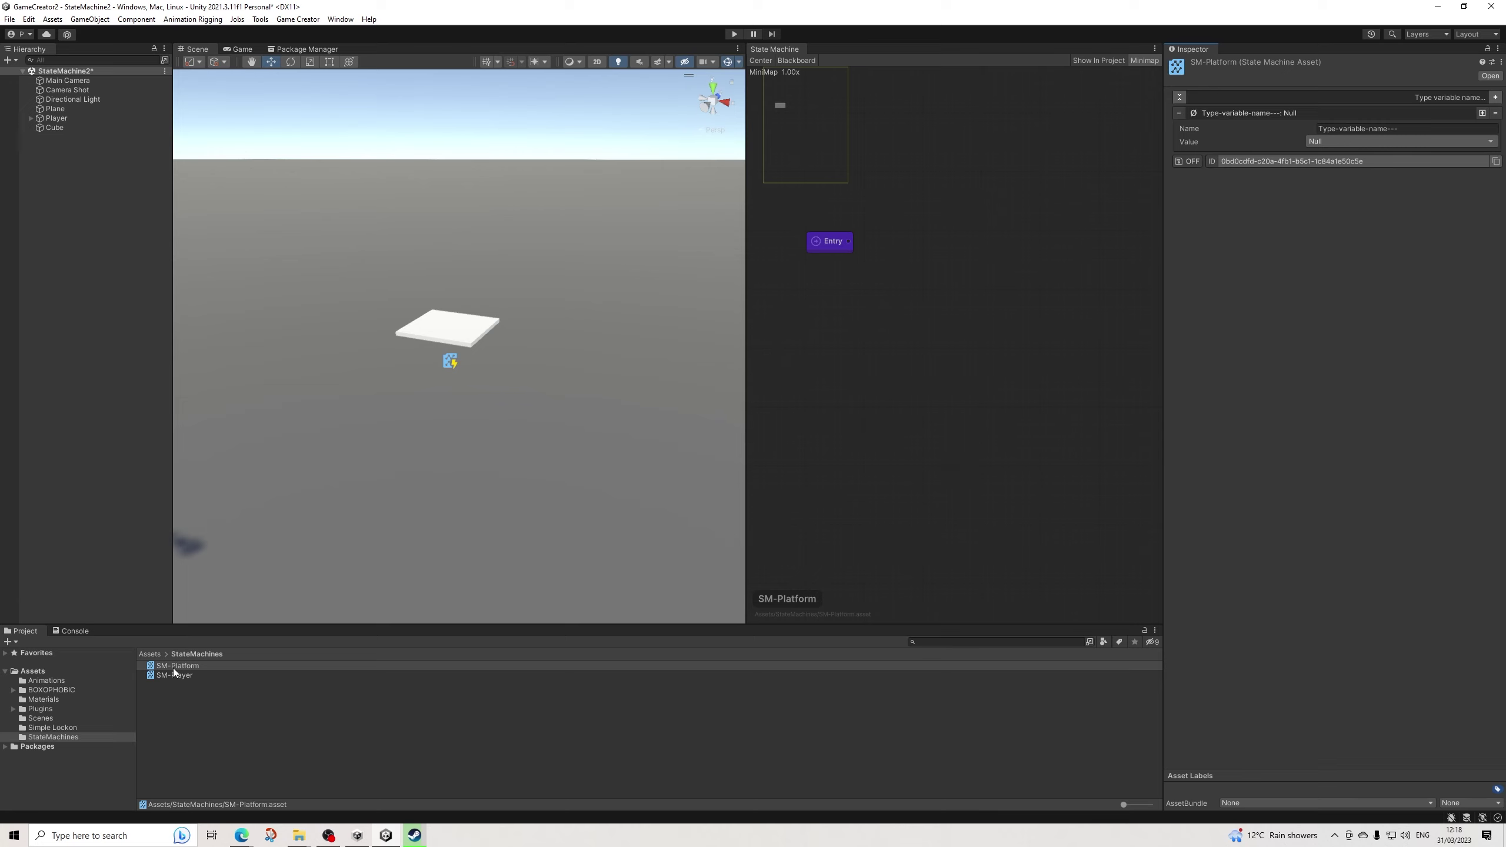
click(1495, 113)
Create a Trigger node and place it above the Entry node.
right_click(953, 213)
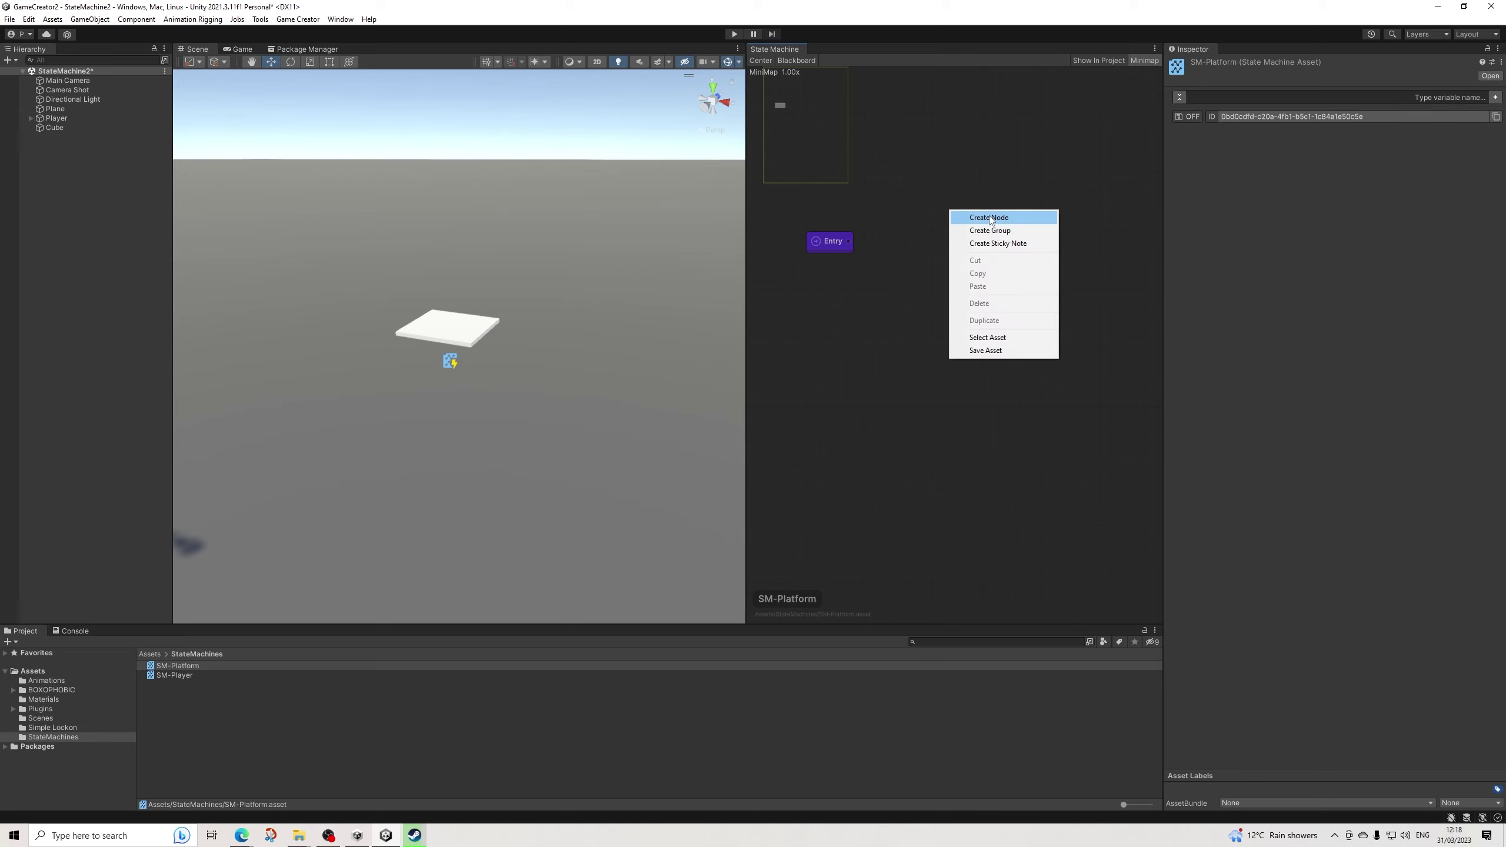
click(964, 213)
click(901, 286)
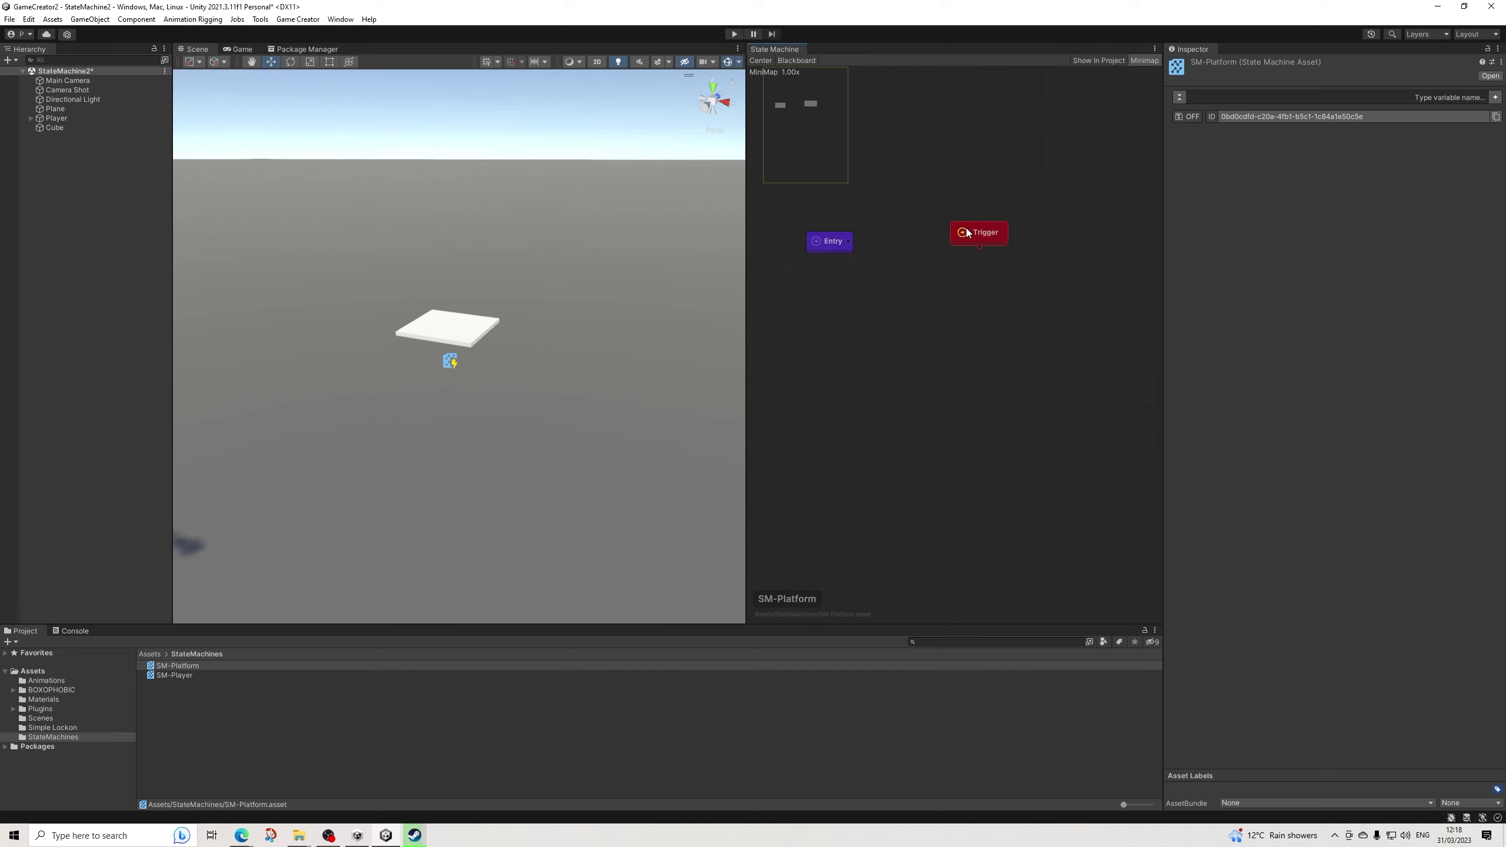
drag(965, 228, 916, 190)
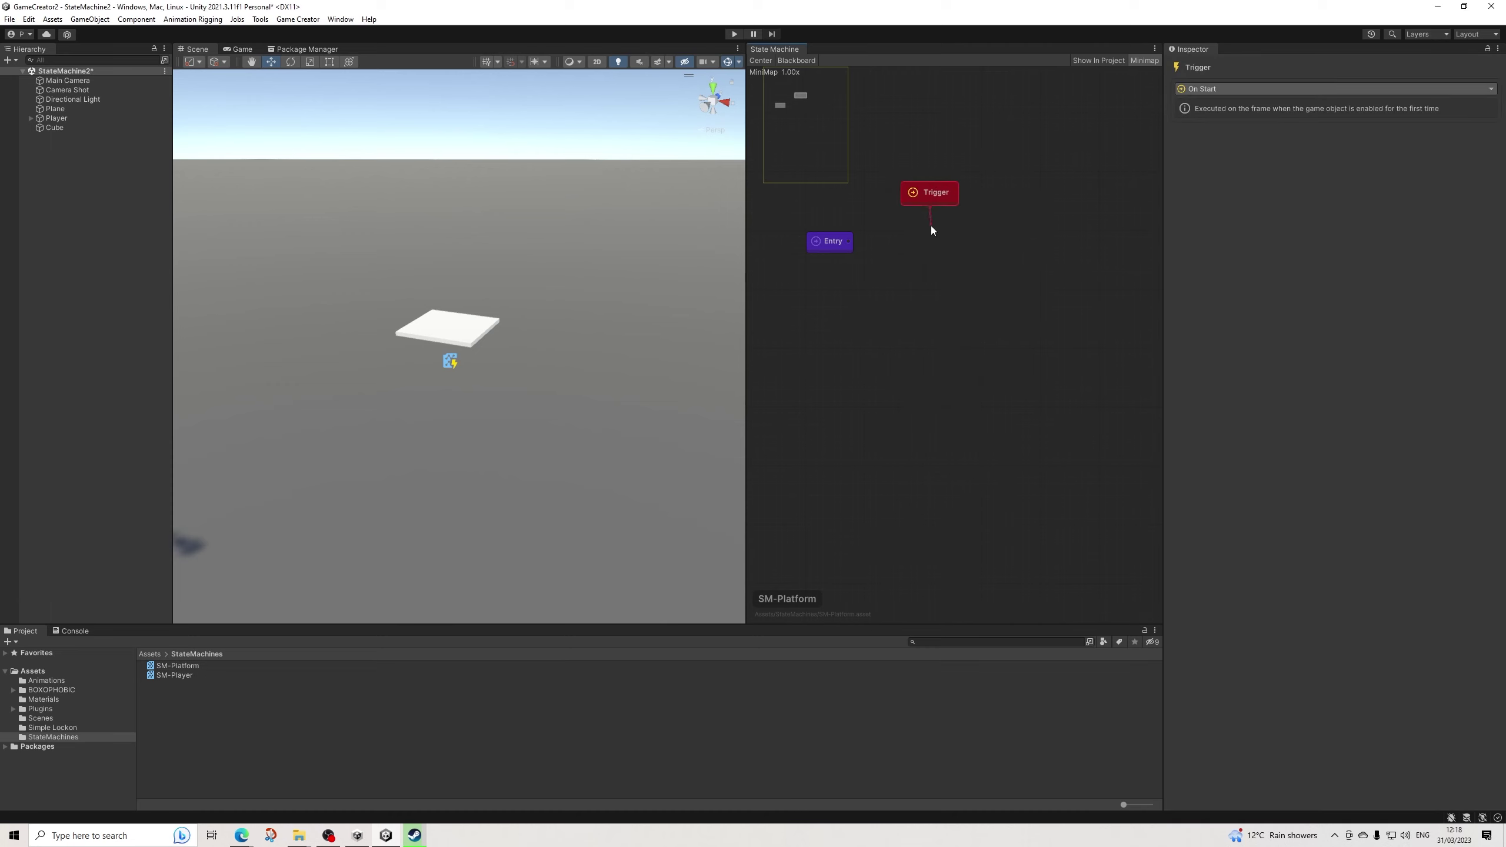
drag(929, 250, 930, 250)
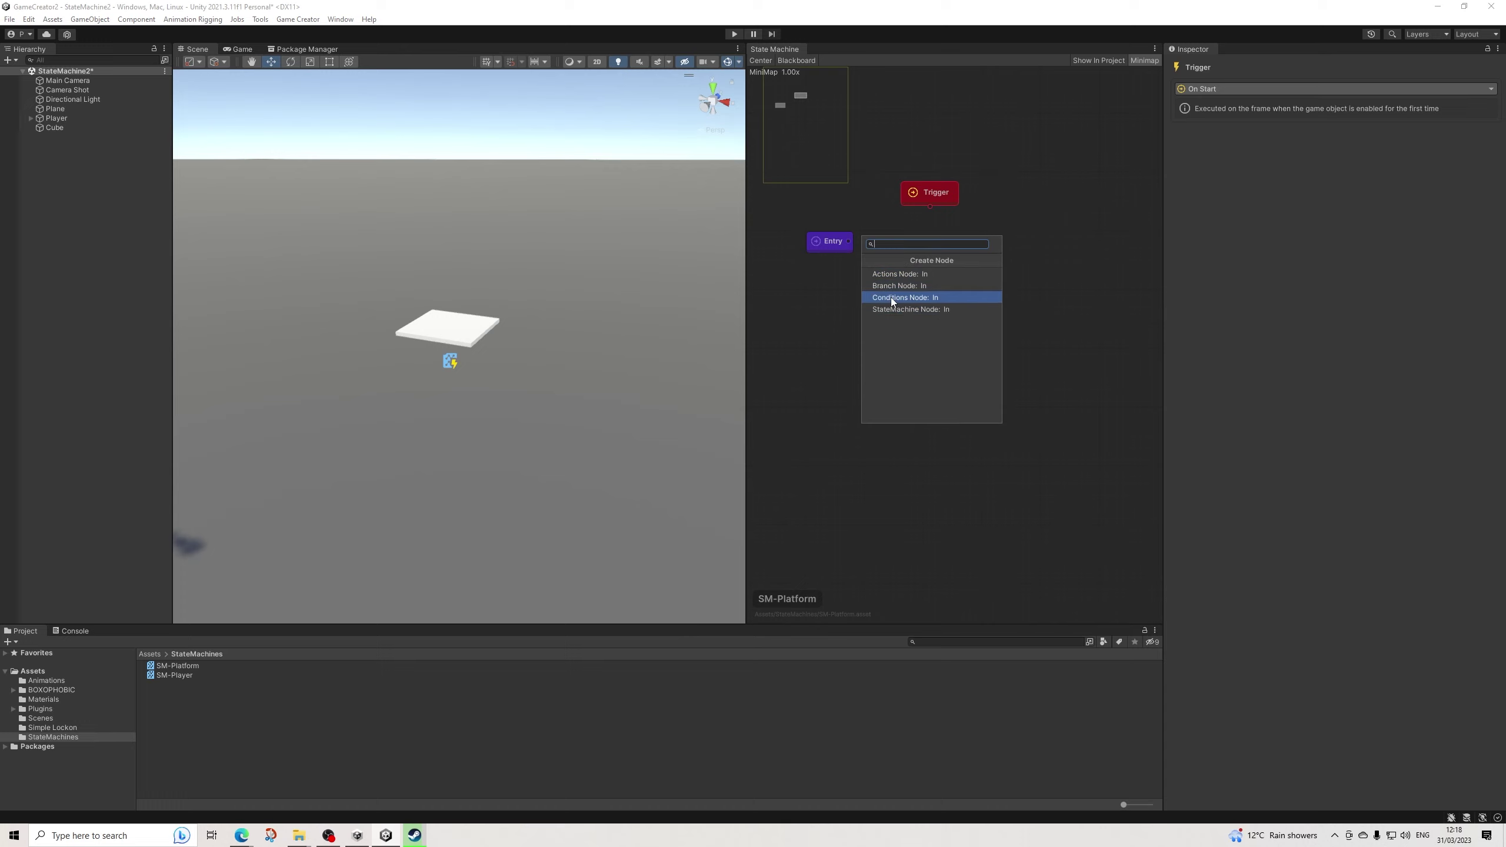
click(943, 208)
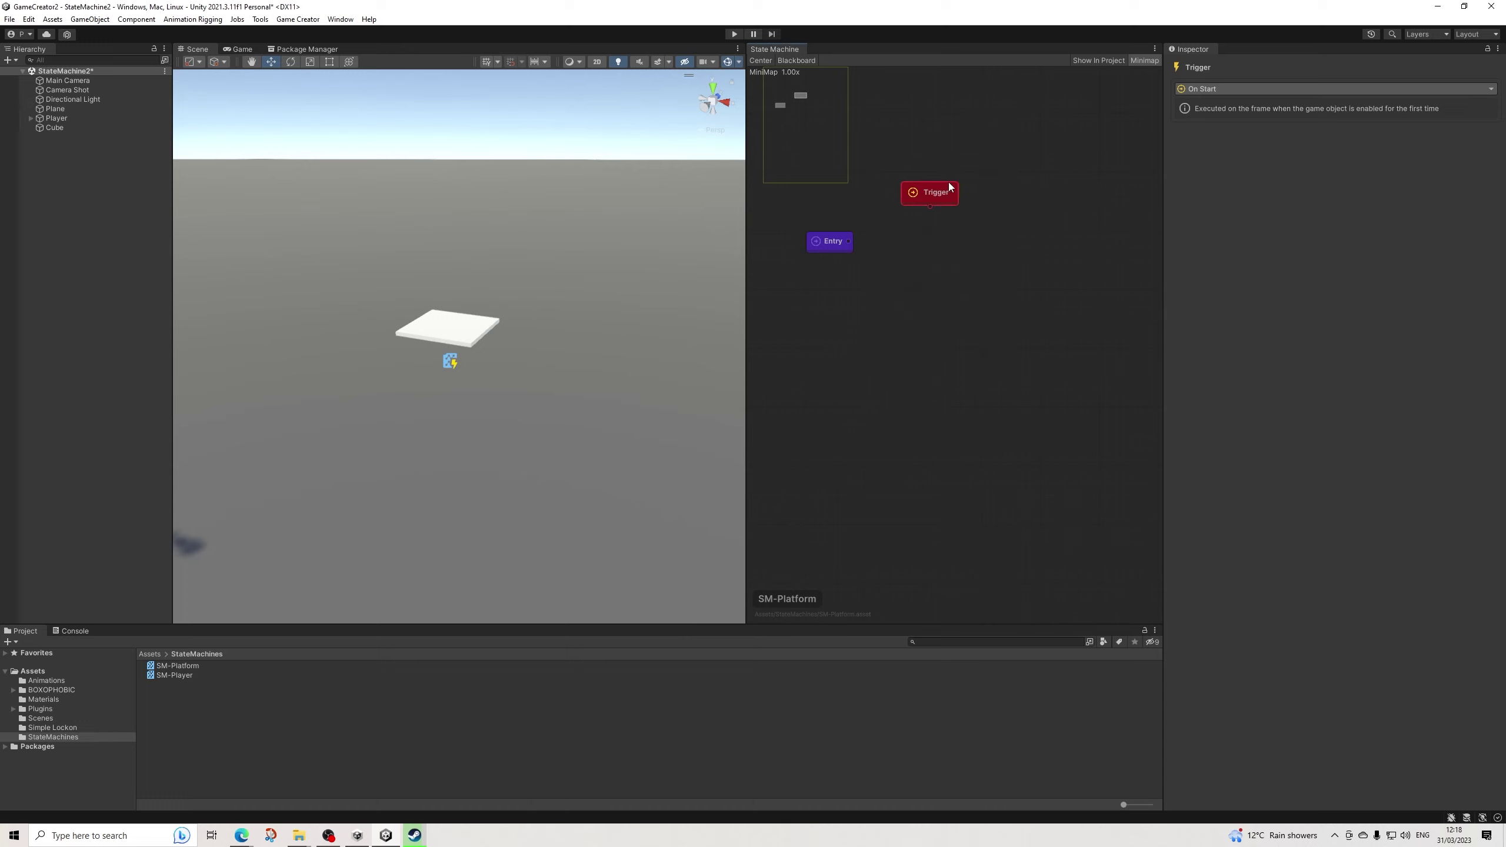
Set the Trigger event to On Trigger Enter, restricted to a specific collider (Player).
click(1202, 87)
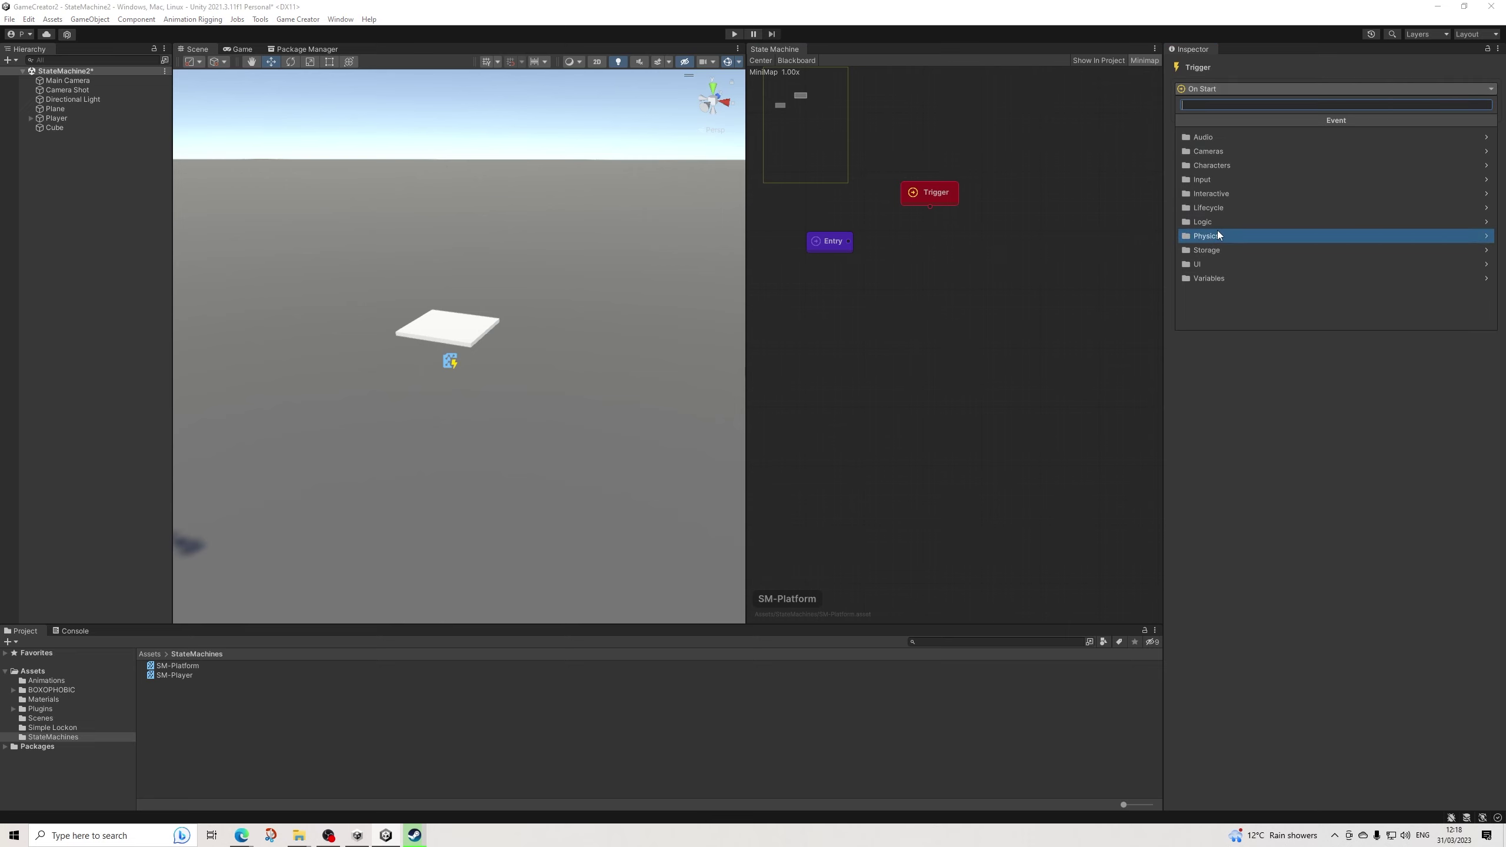
text(enter)
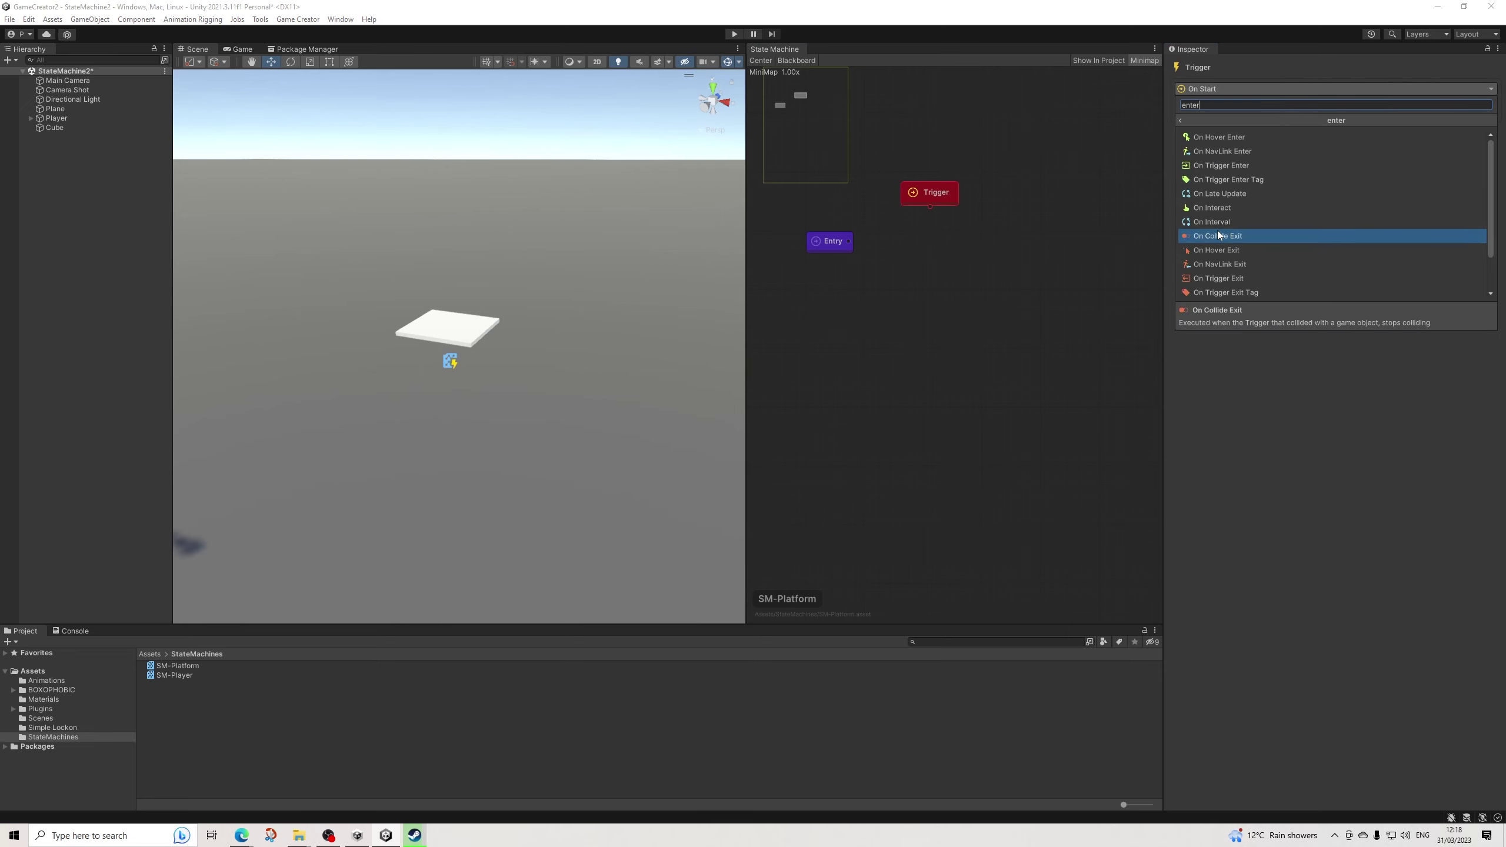
key(BackSpace)
key(BackSpace)
key(BackSpace)
key(BackSpace)
key(BackSpace)
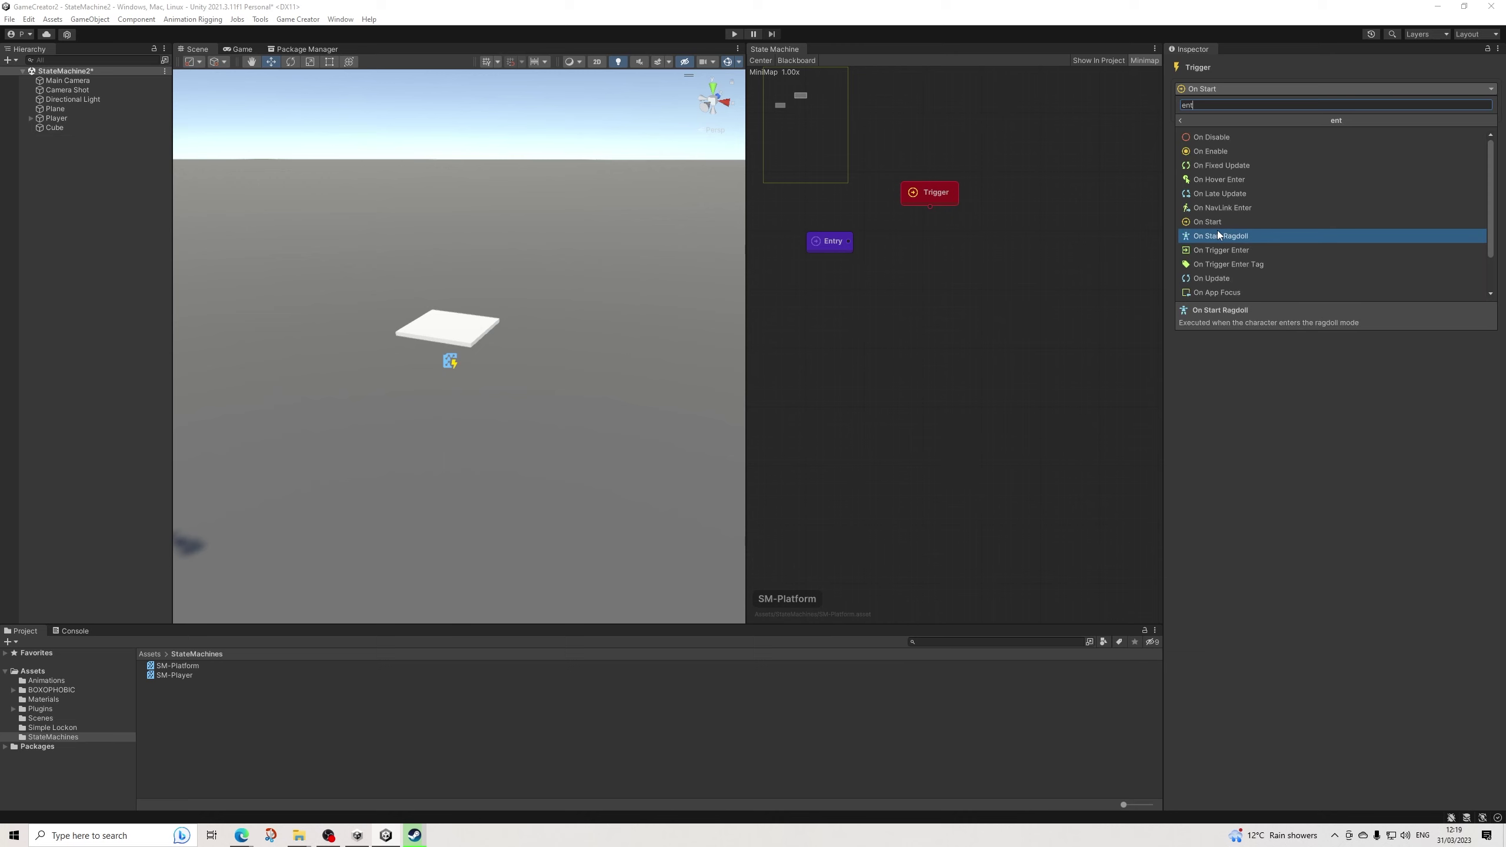
text(po)
text(layer)
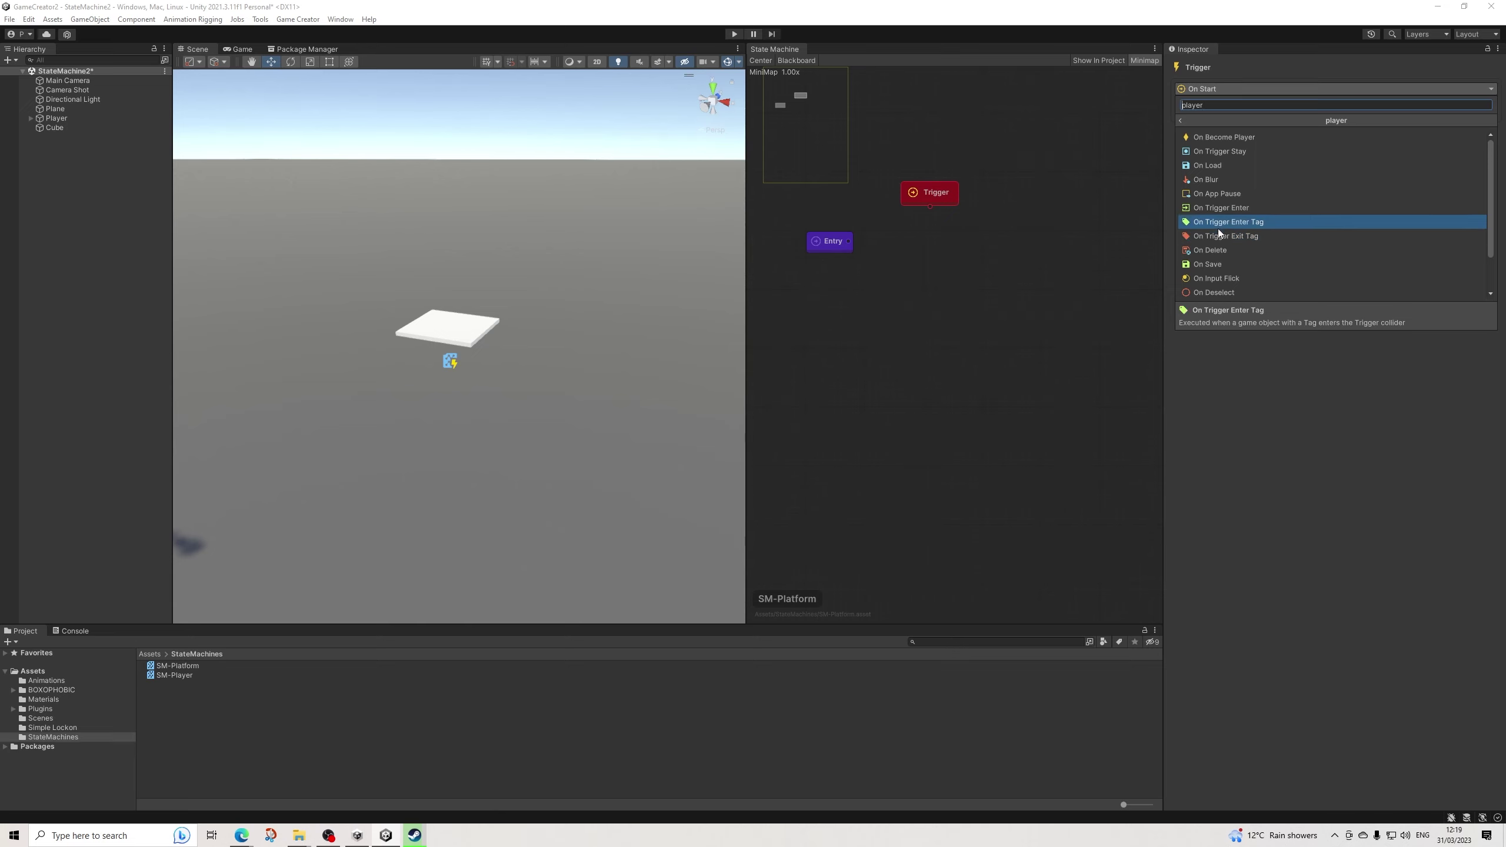
click(1220, 208)
click(1341, 103)
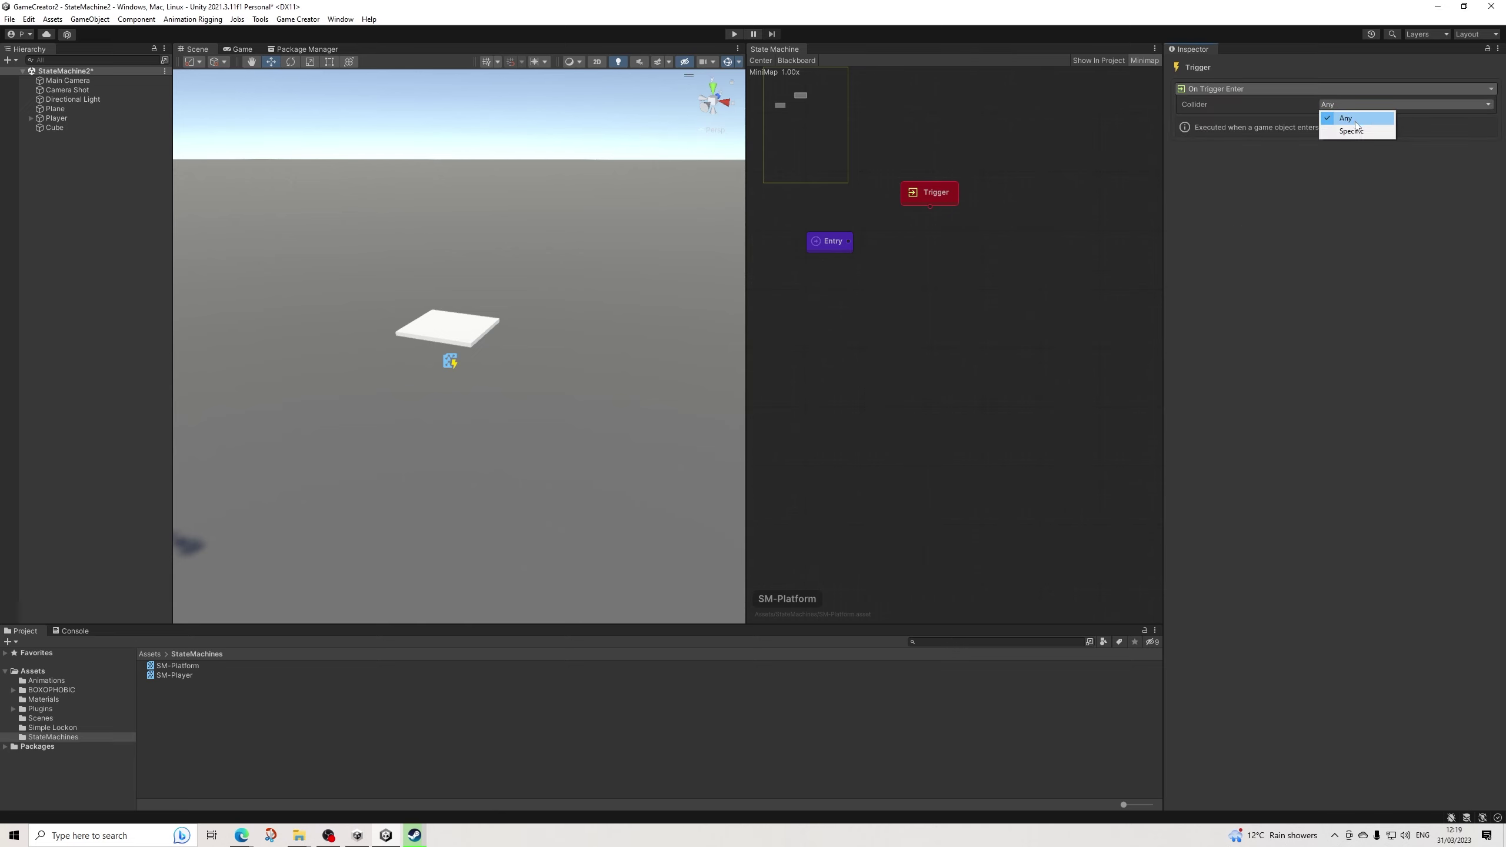
click(1350, 127)
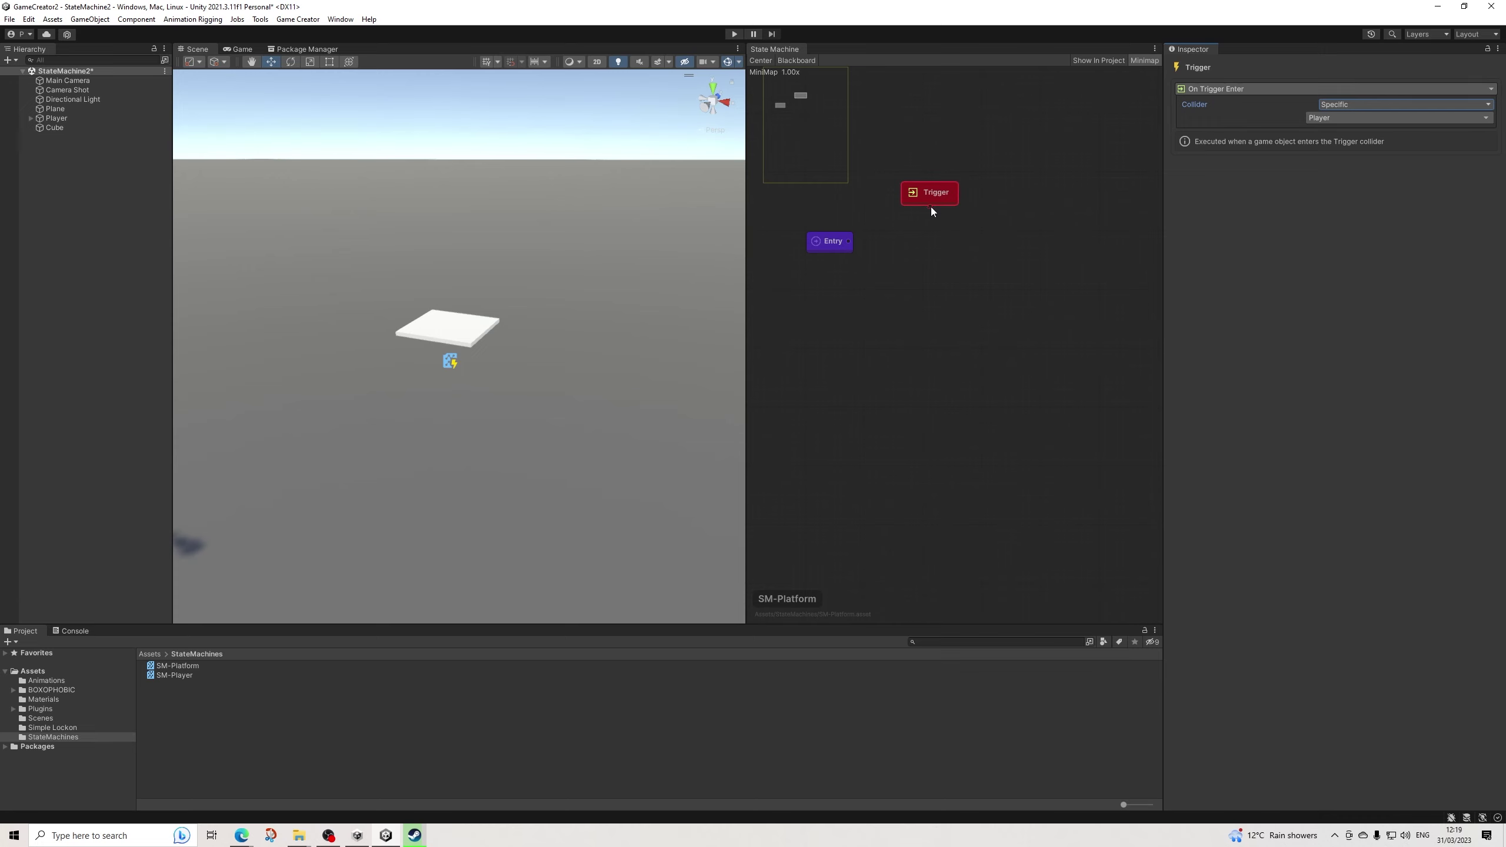
Create an Actions node connected to the Trigger, beside Entry.
drag(929, 206, 932, 234)
click(908, 263)
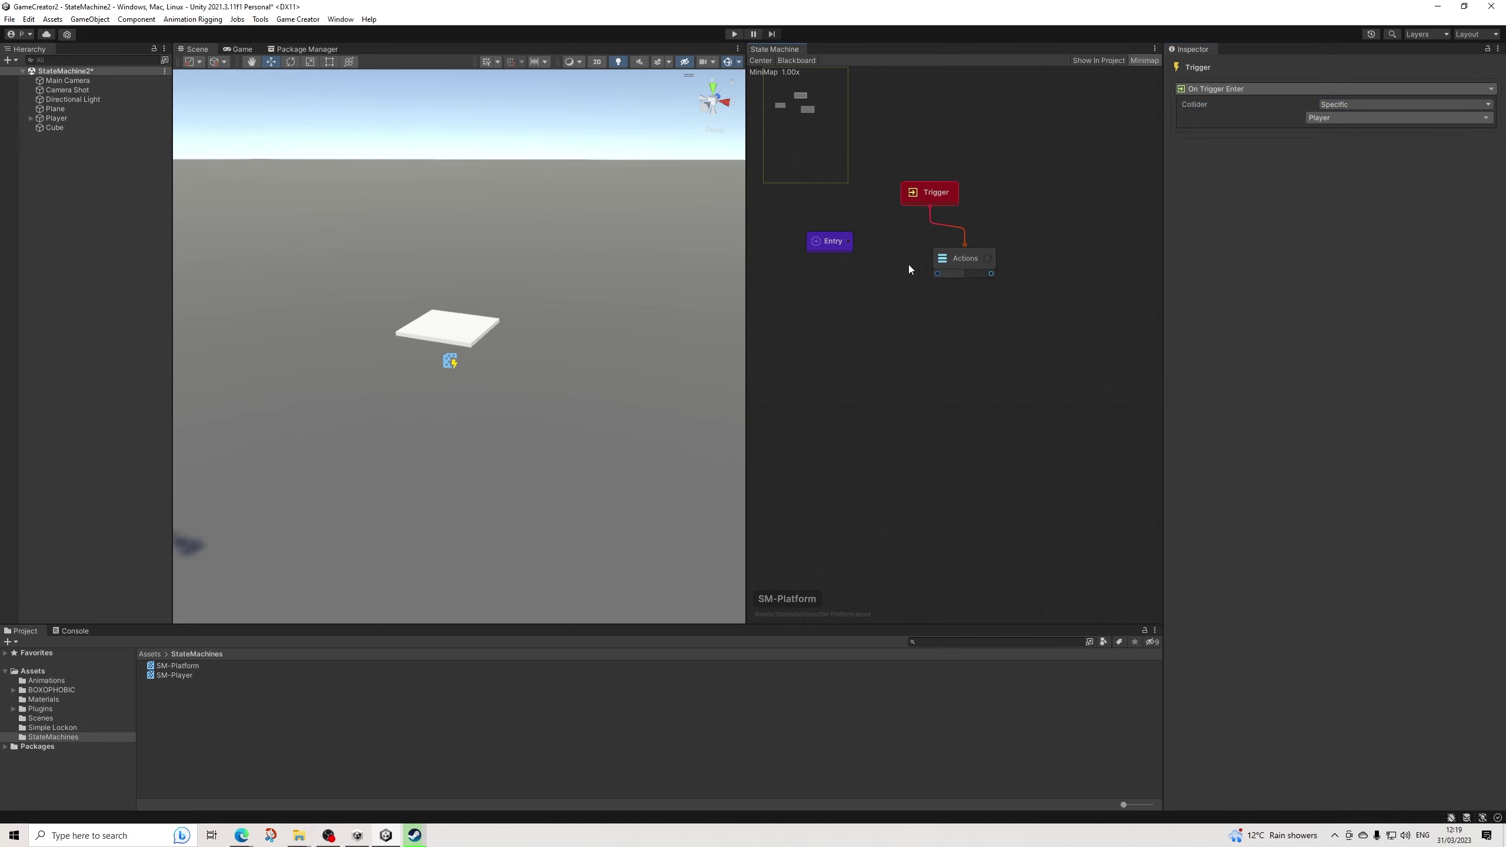
mouse_move(970, 261)
mouse_down()
mouse_move(915, 250)
mouse_move(979, 238)
mouse_up()
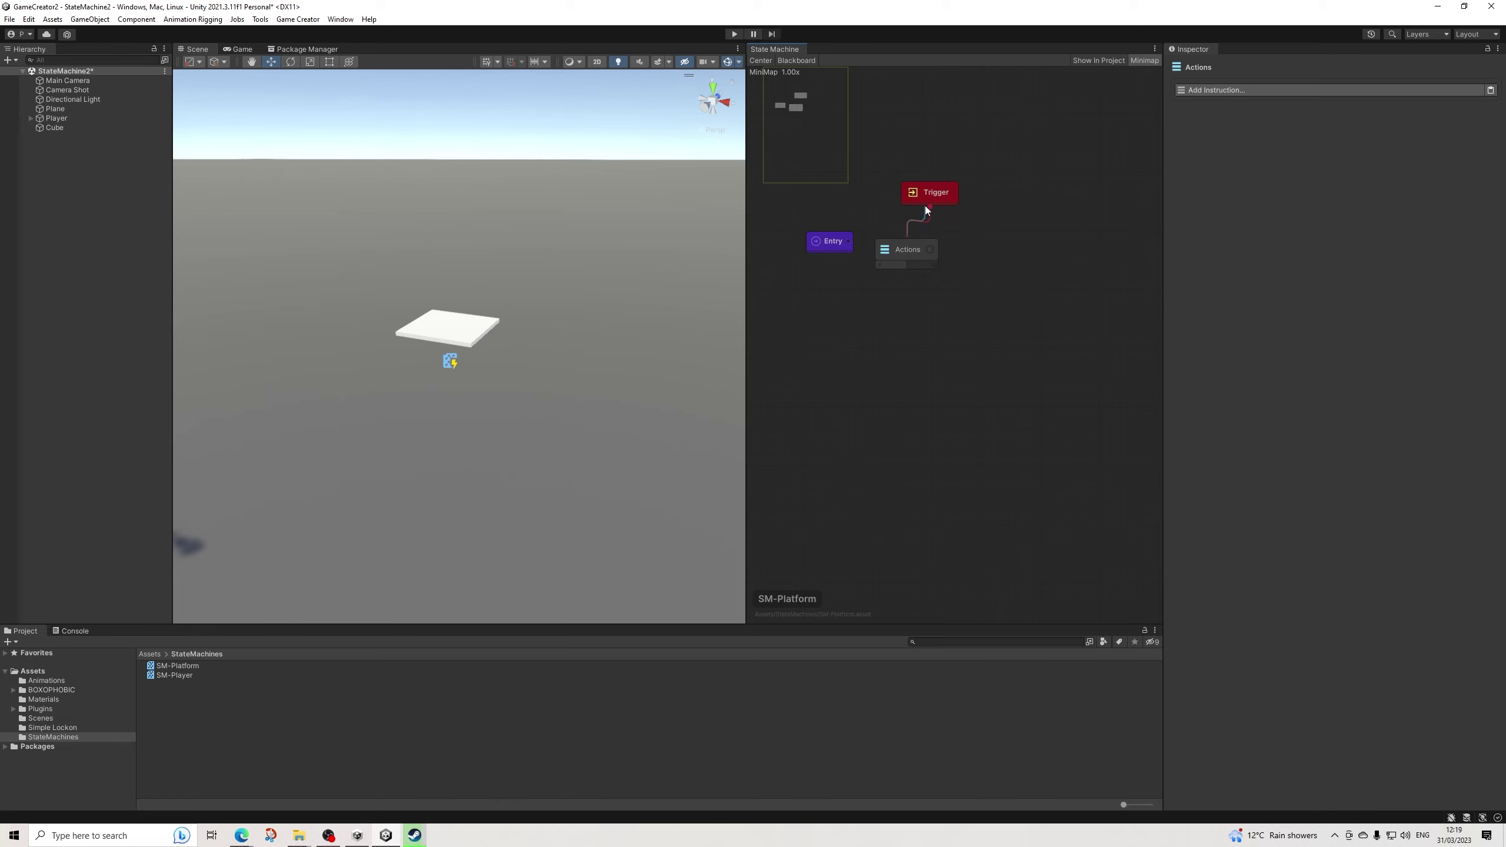
Add a second Actions node and arrange both Actions nodes under the Trigger.
right_click(981, 246)
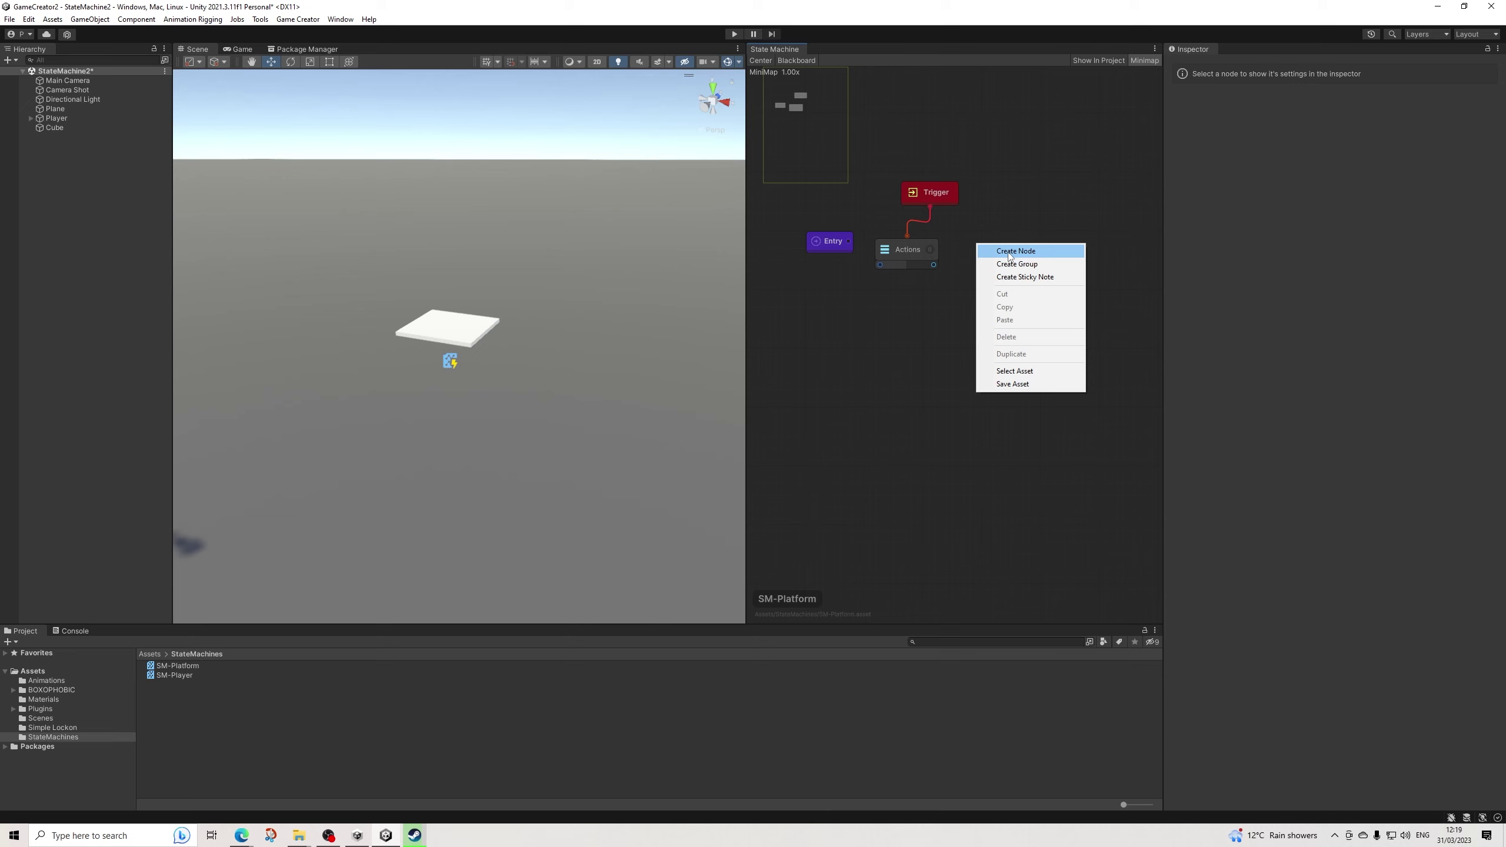
click(989, 251)
click(963, 270)
drag(999, 276, 991, 251)
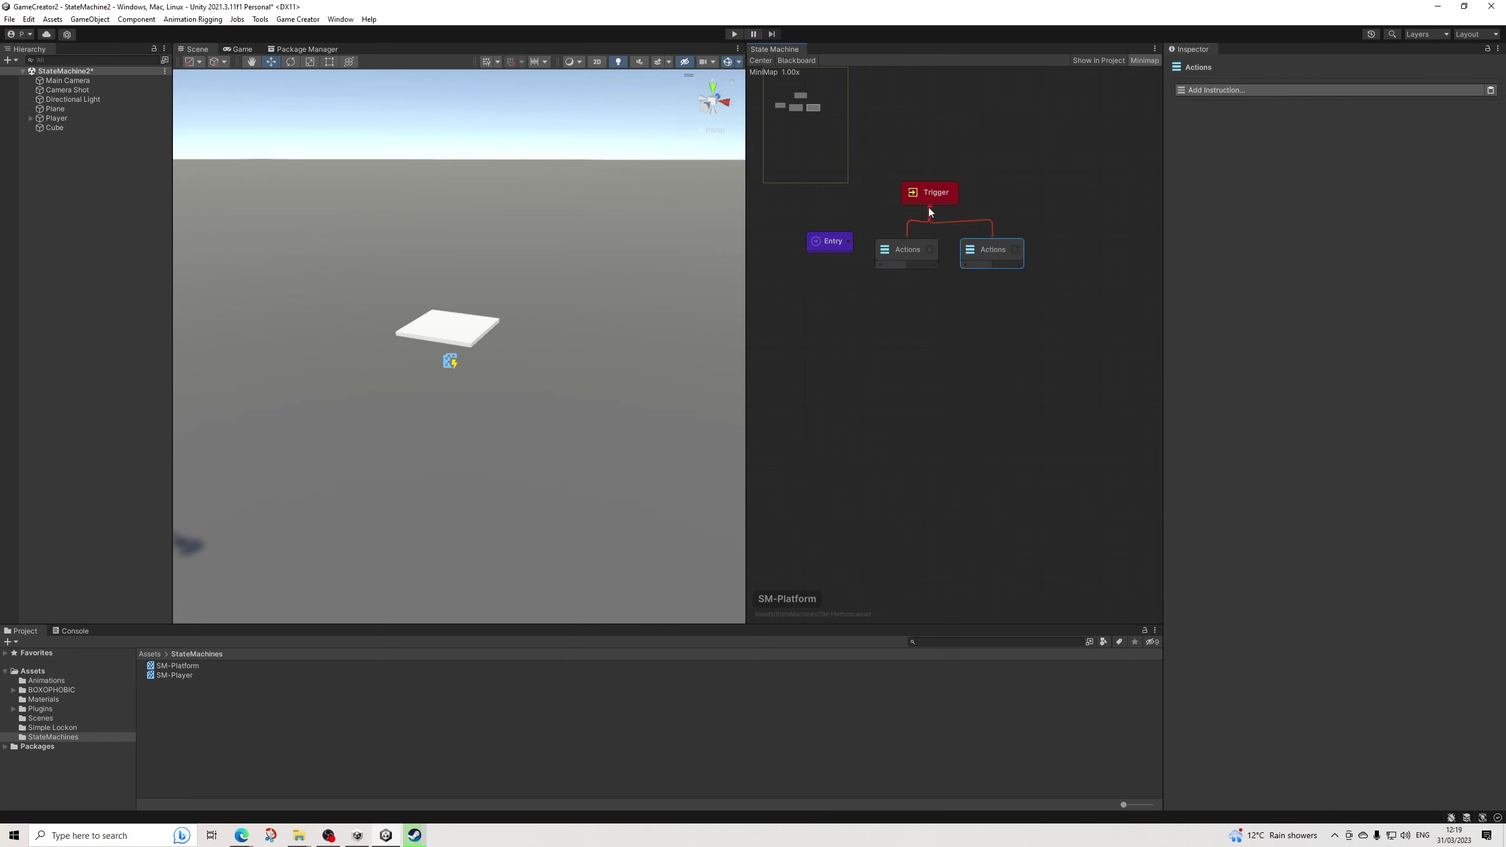
drag(1006, 251, 1028, 251)
drag(918, 247, 936, 251)
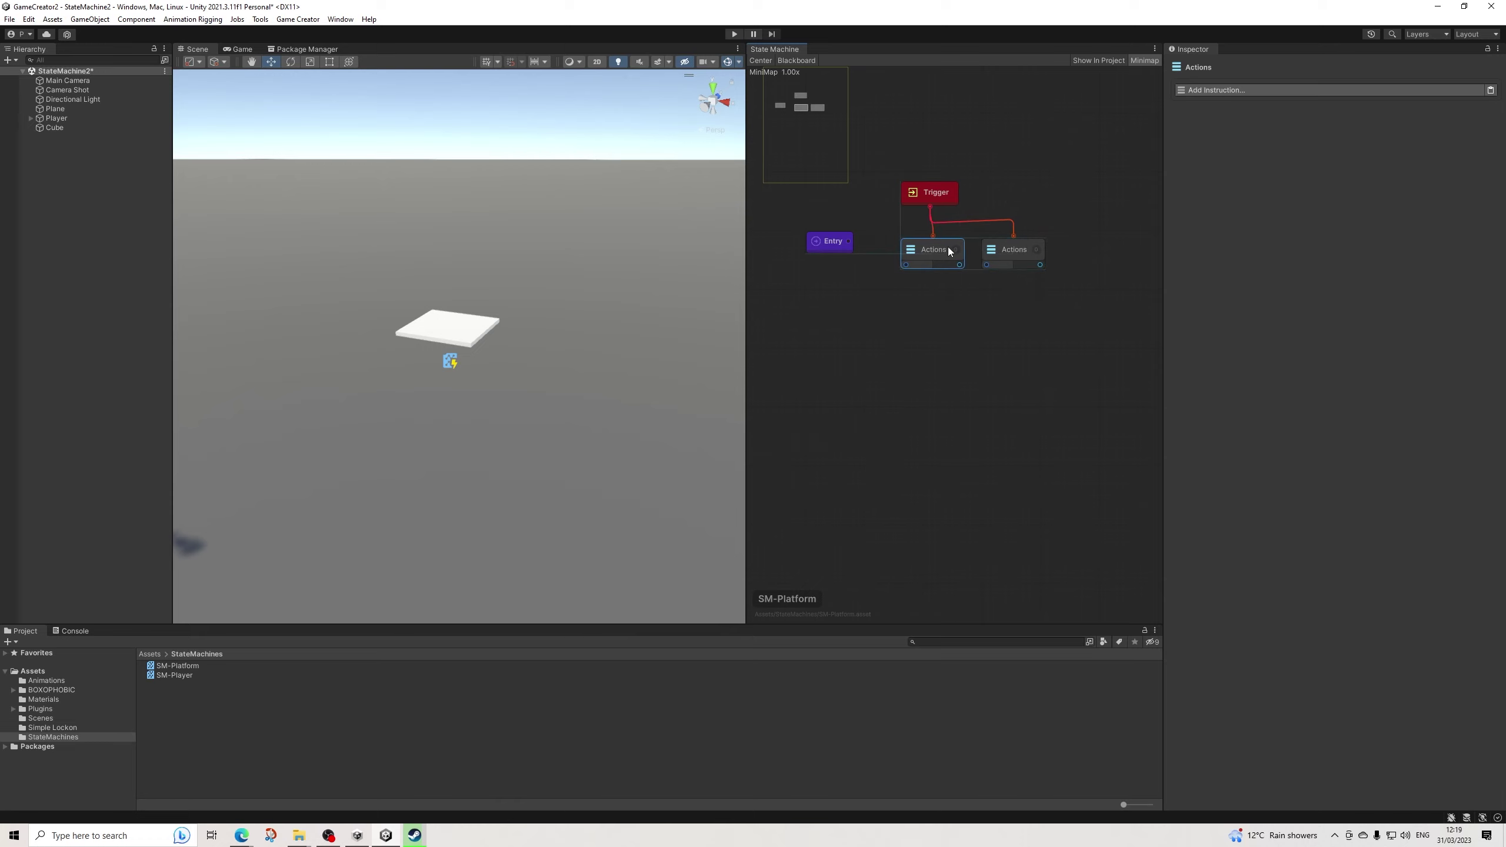
Give the first Actions node Jump and Wait 1 frame instructions, with Wait first.
click(1270, 90)
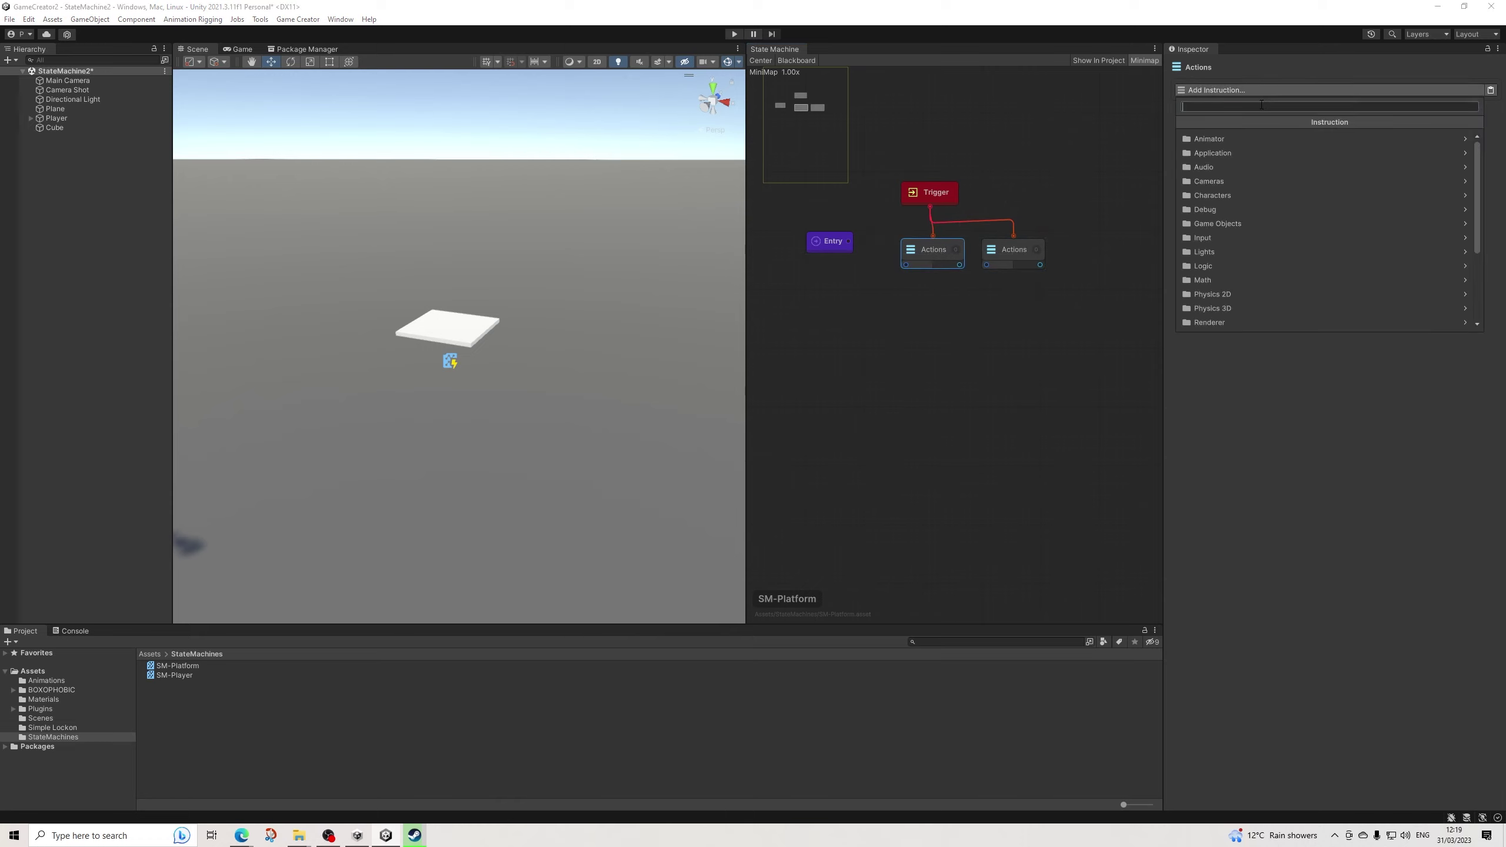
text(jump)
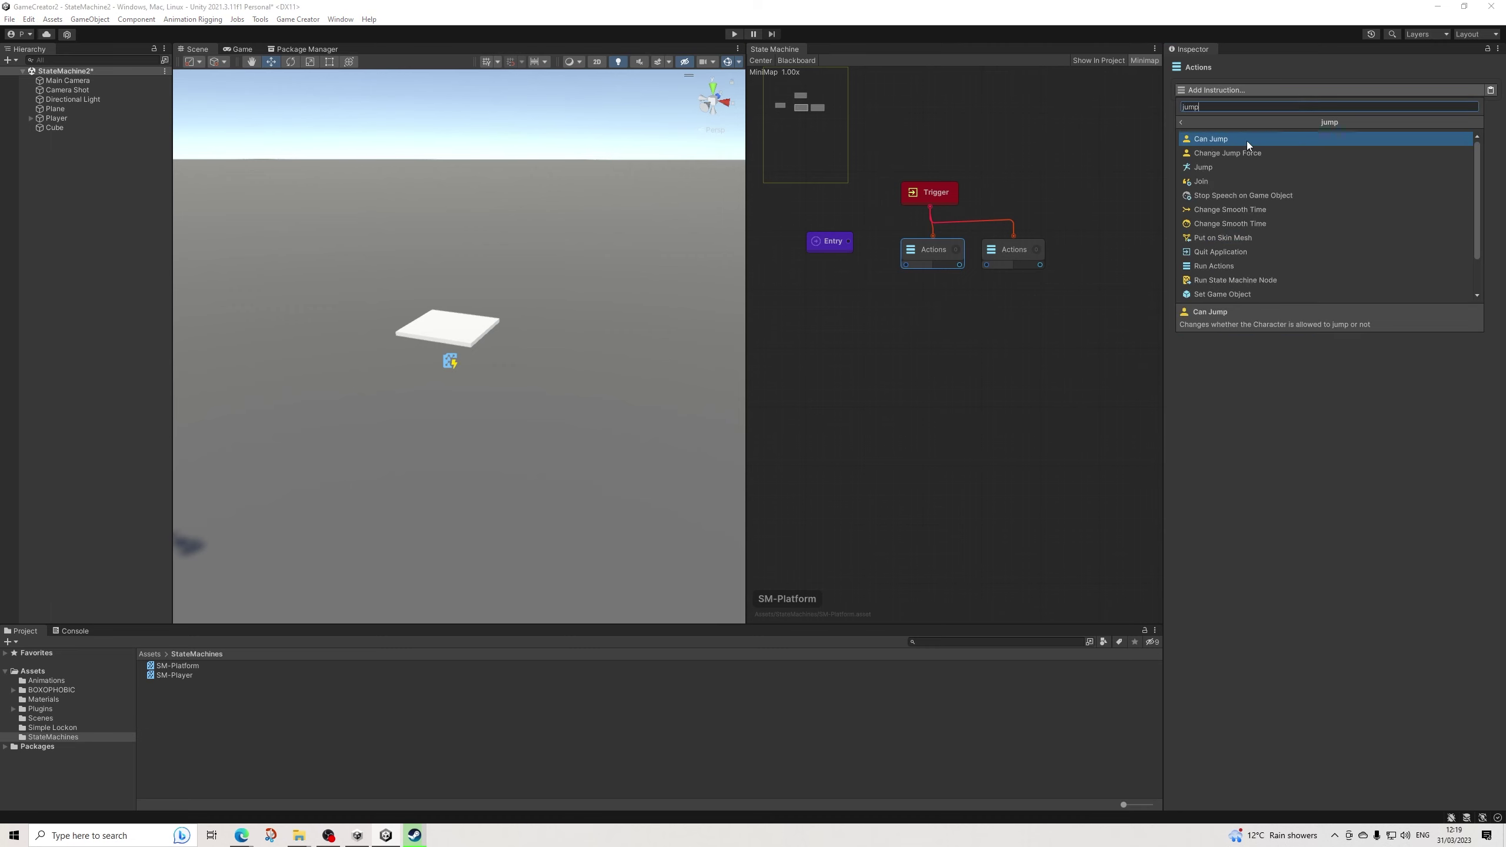
key(Down)
key(Down)
key(Return)
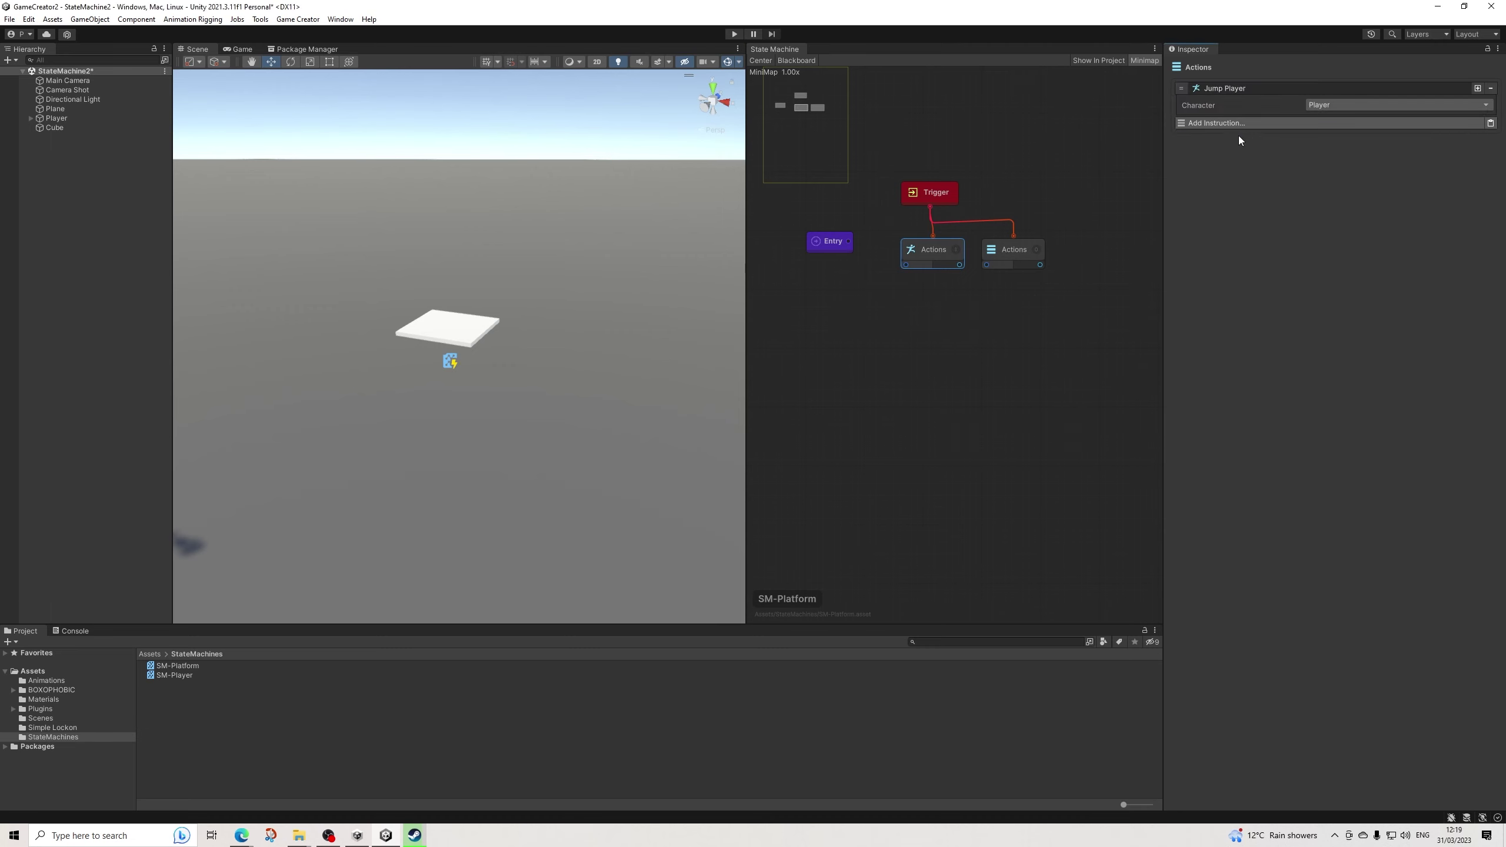
click(1231, 127)
text(wa)
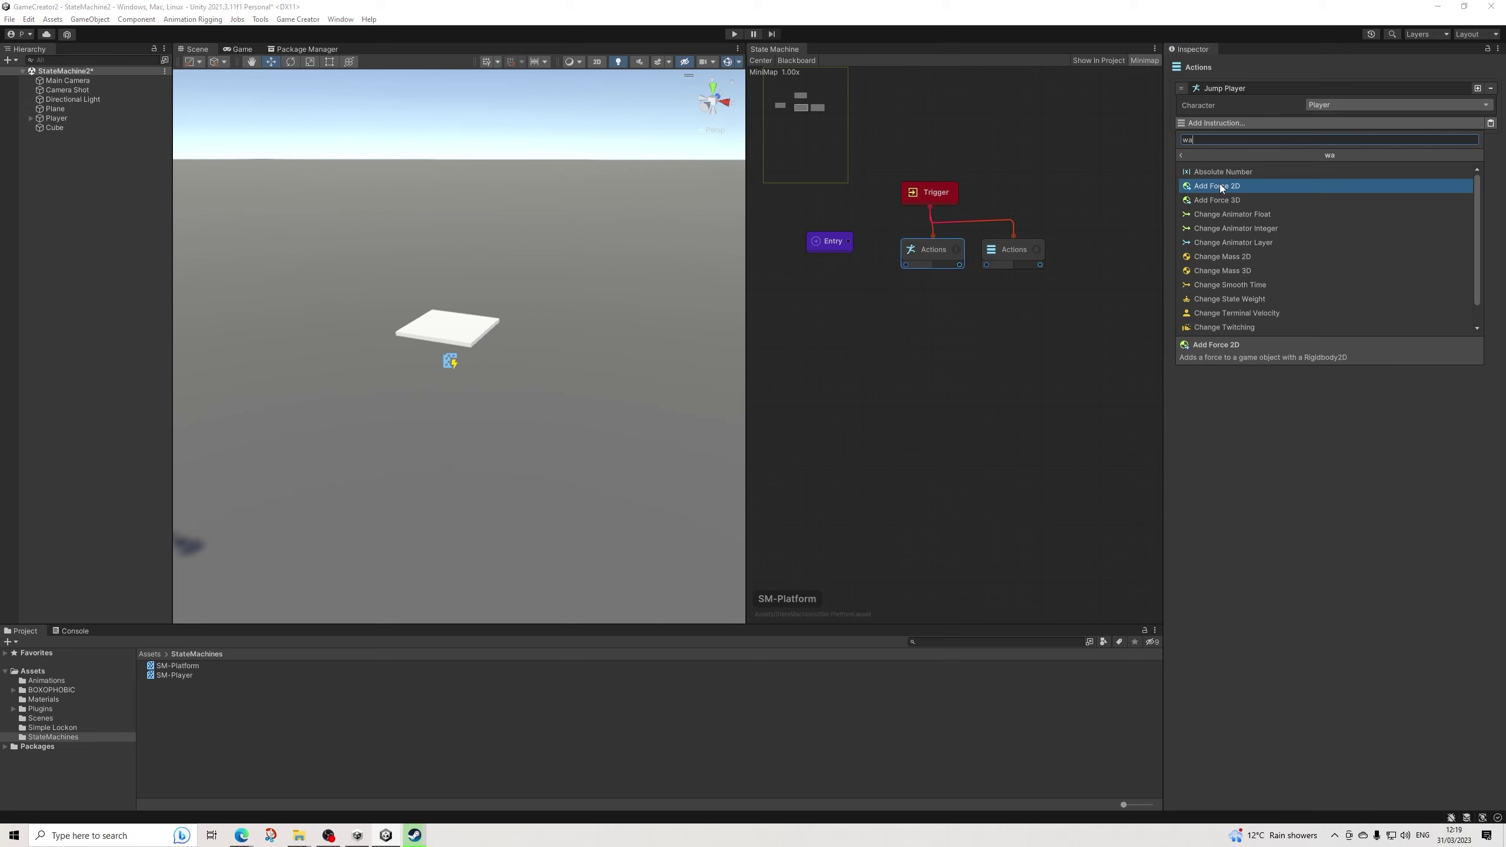
text(it)
click(1217, 172)
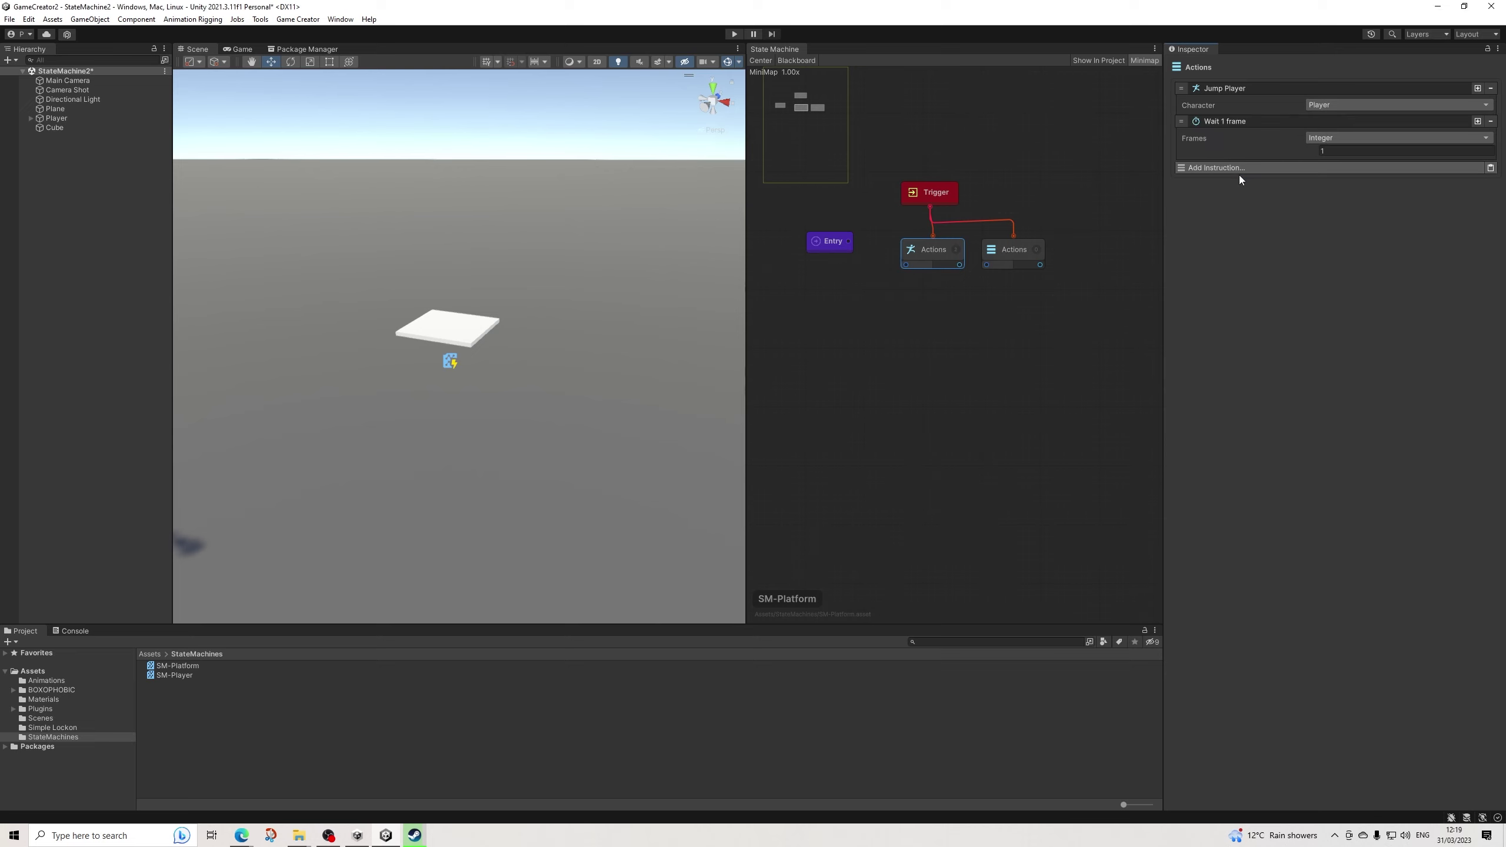
drag(1184, 121, 1184, 90)
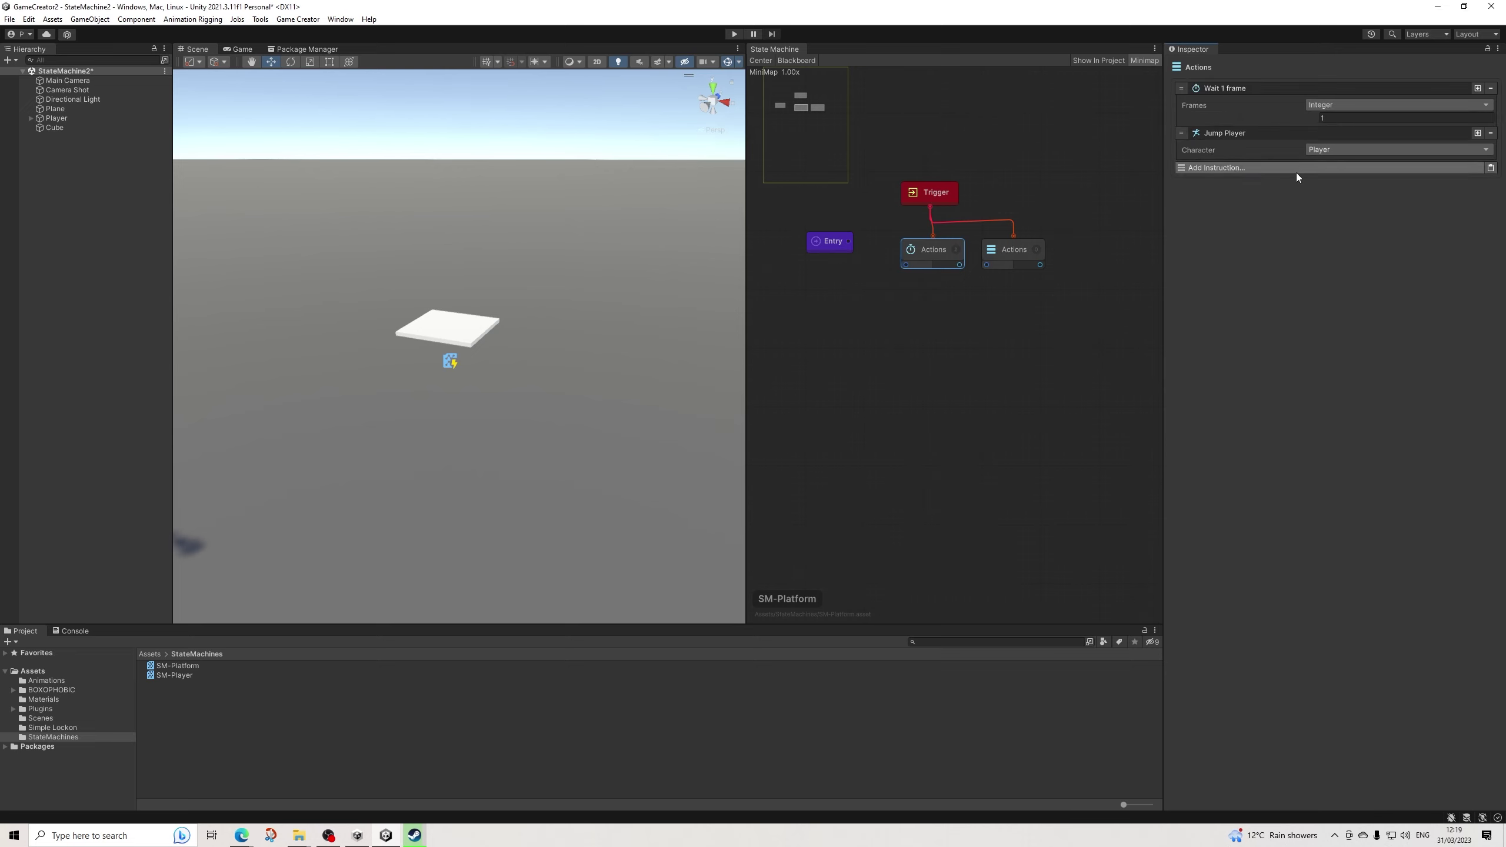
click(999, 263)
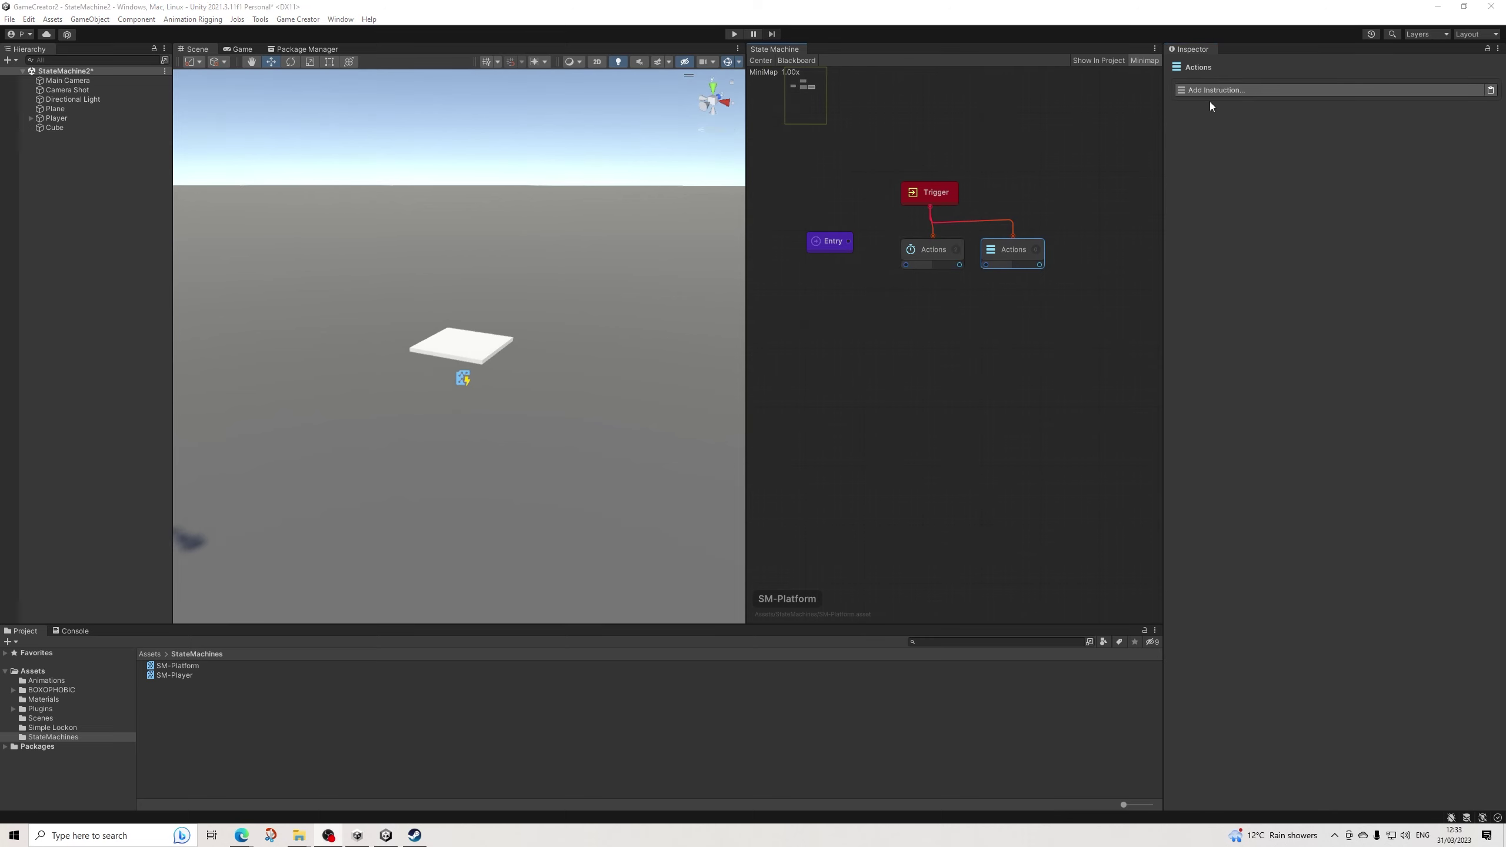
Add a Change Material Color instruction to the second Actions node.
click(1221, 89)
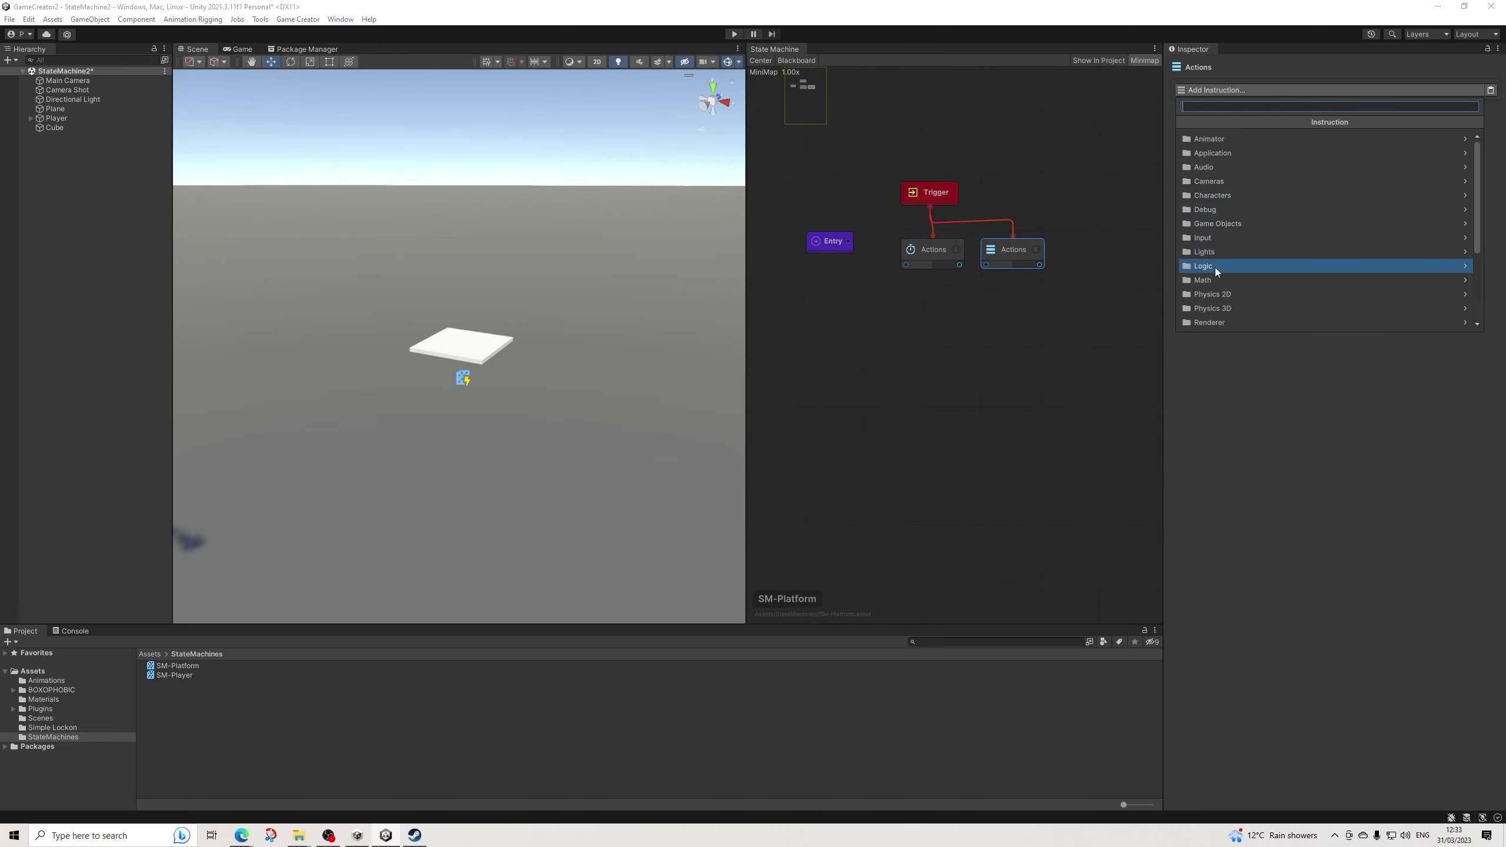
text(mat)
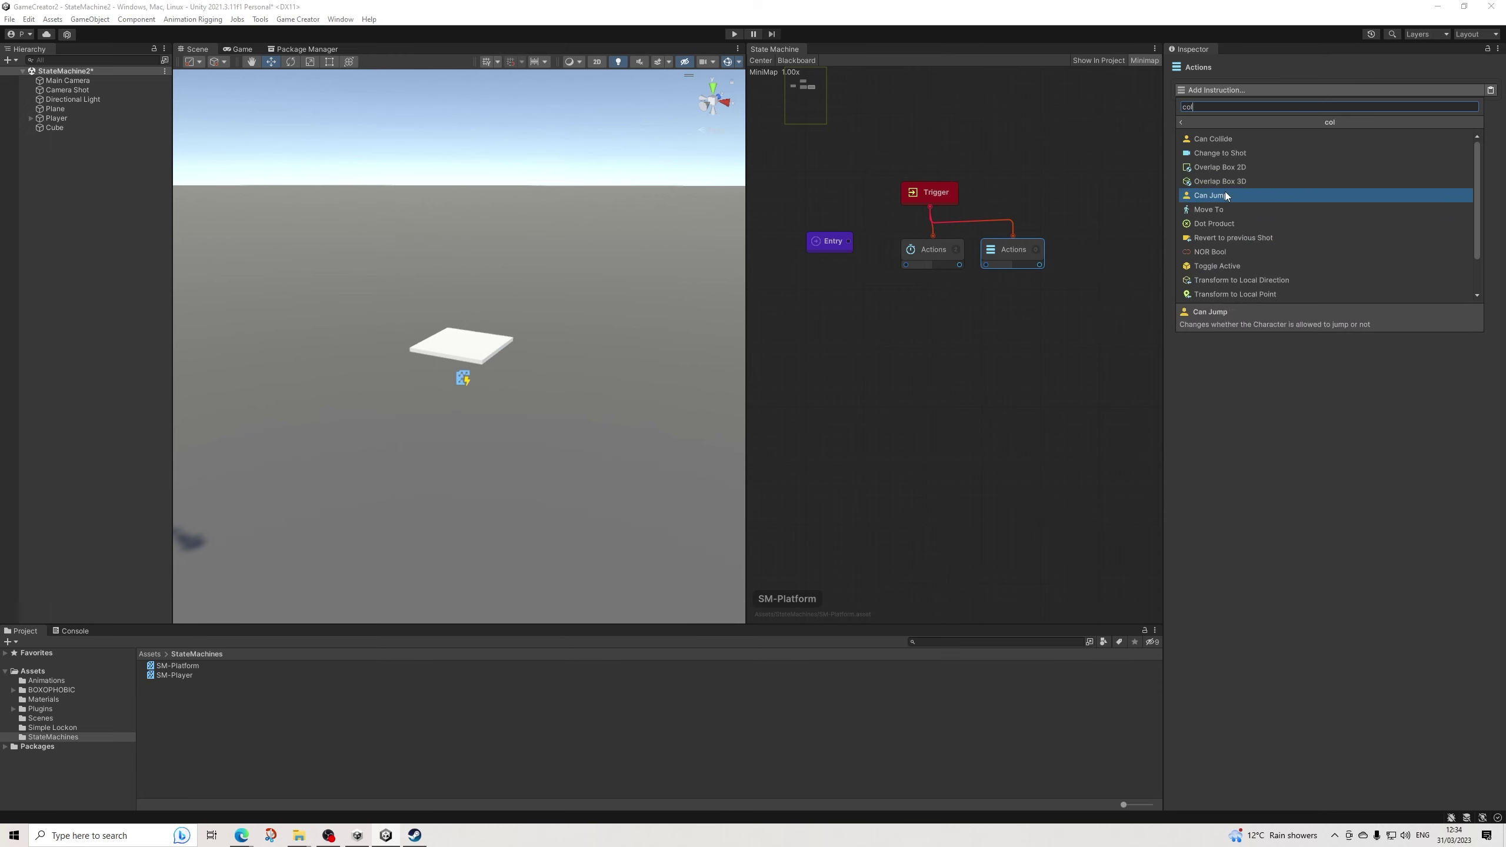
text(eria)
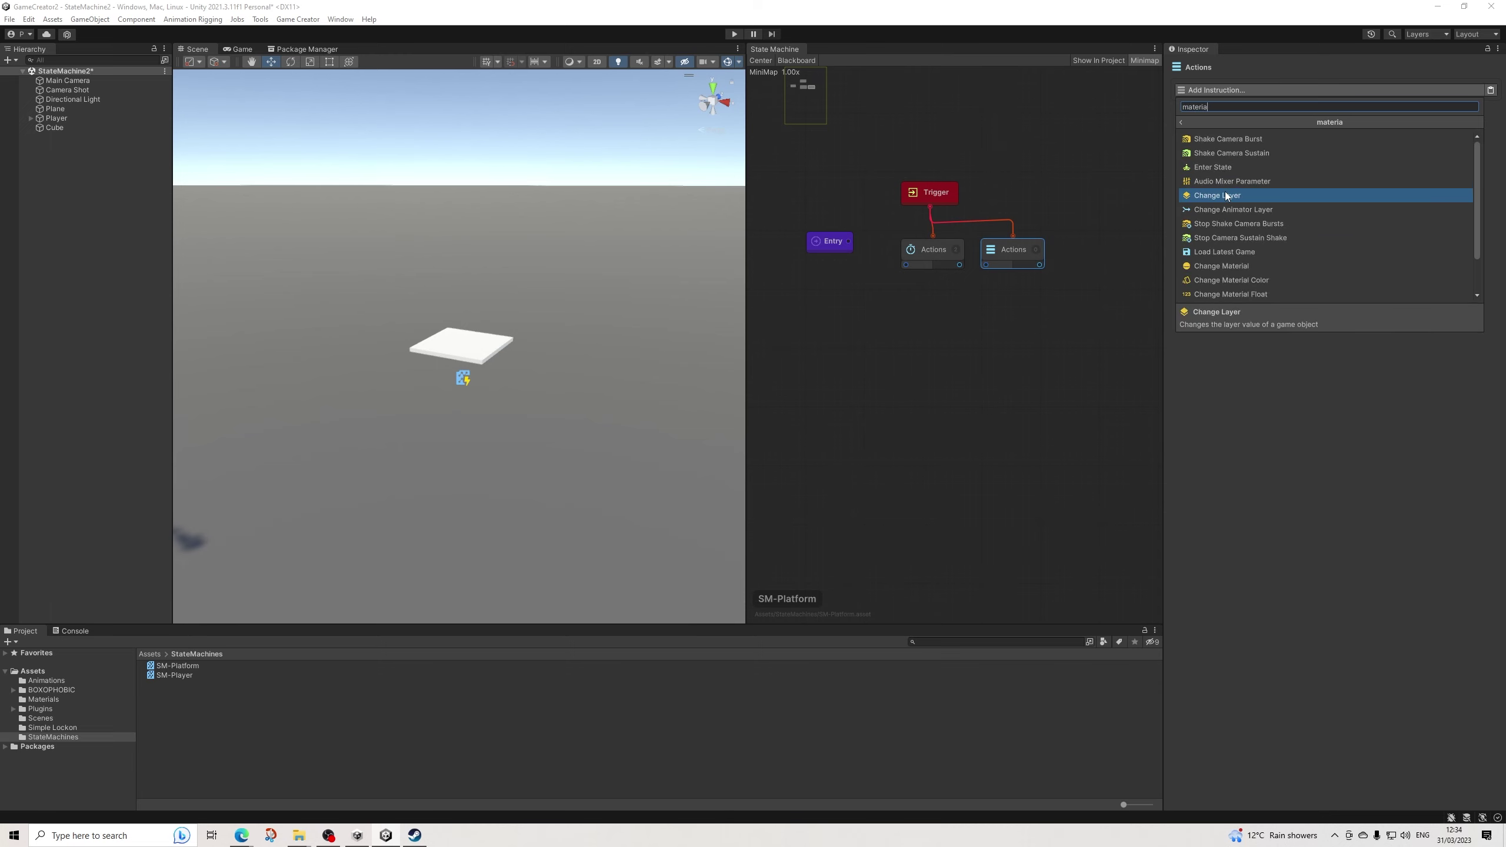
click(1221, 280)
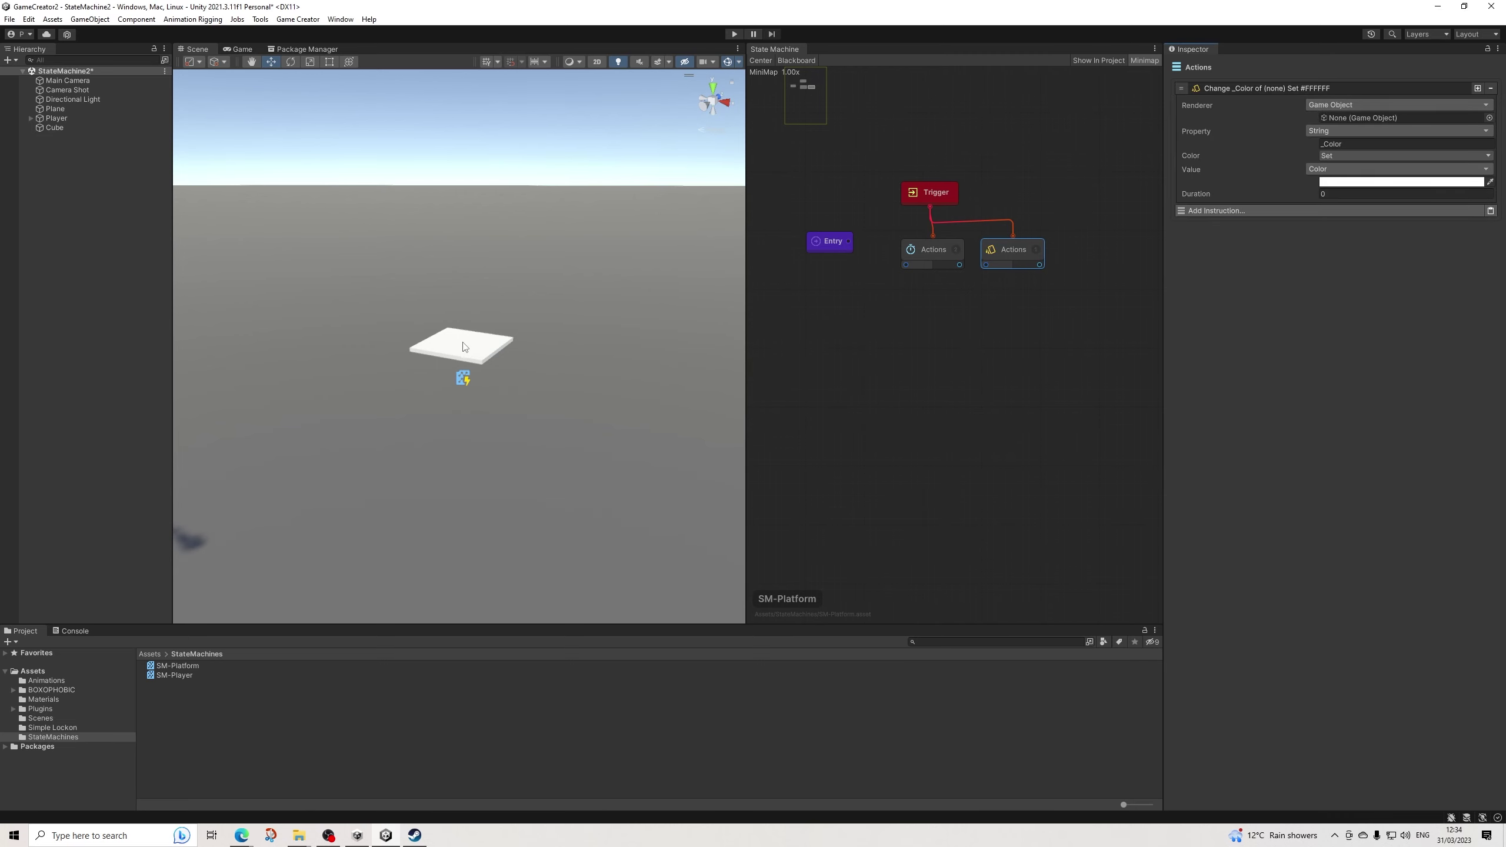
Create a Game Object blackboard variable named Cube and assign the Cube object to it.
click(796, 60)
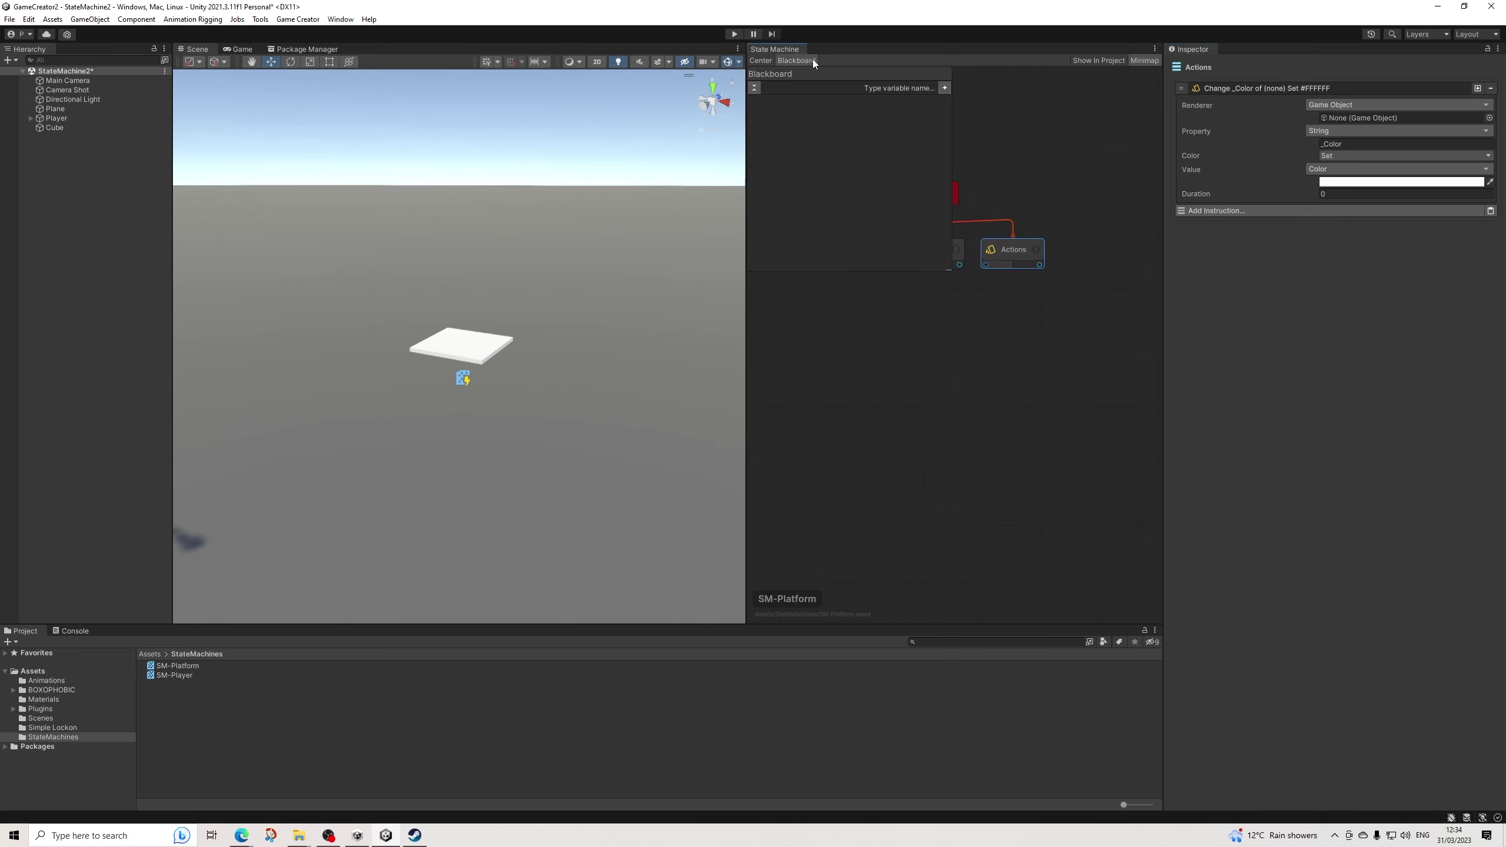
click(944, 87)
click(895, 132)
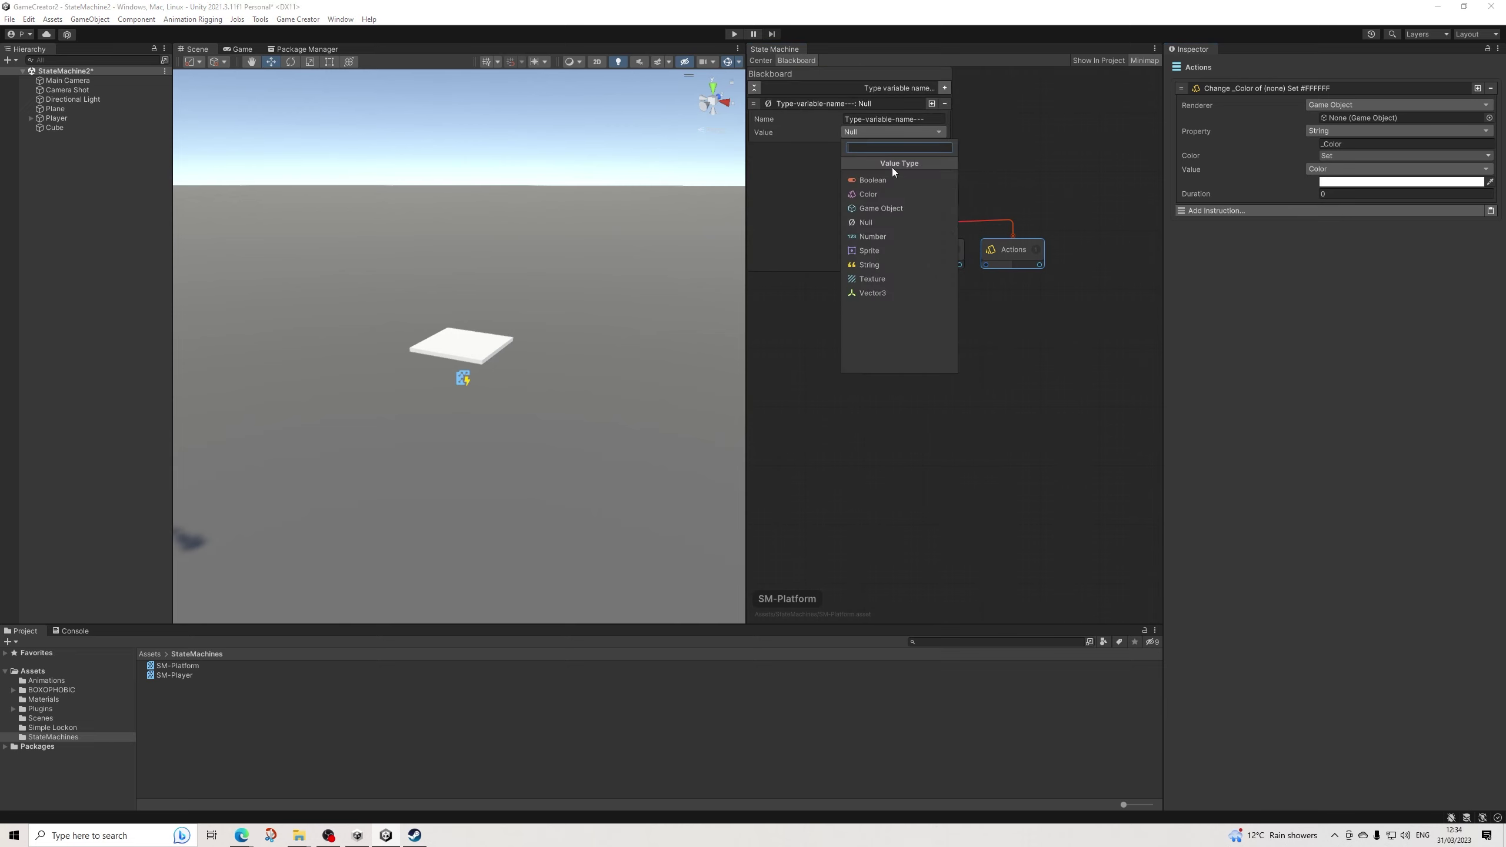
click(871, 213)
click(882, 119)
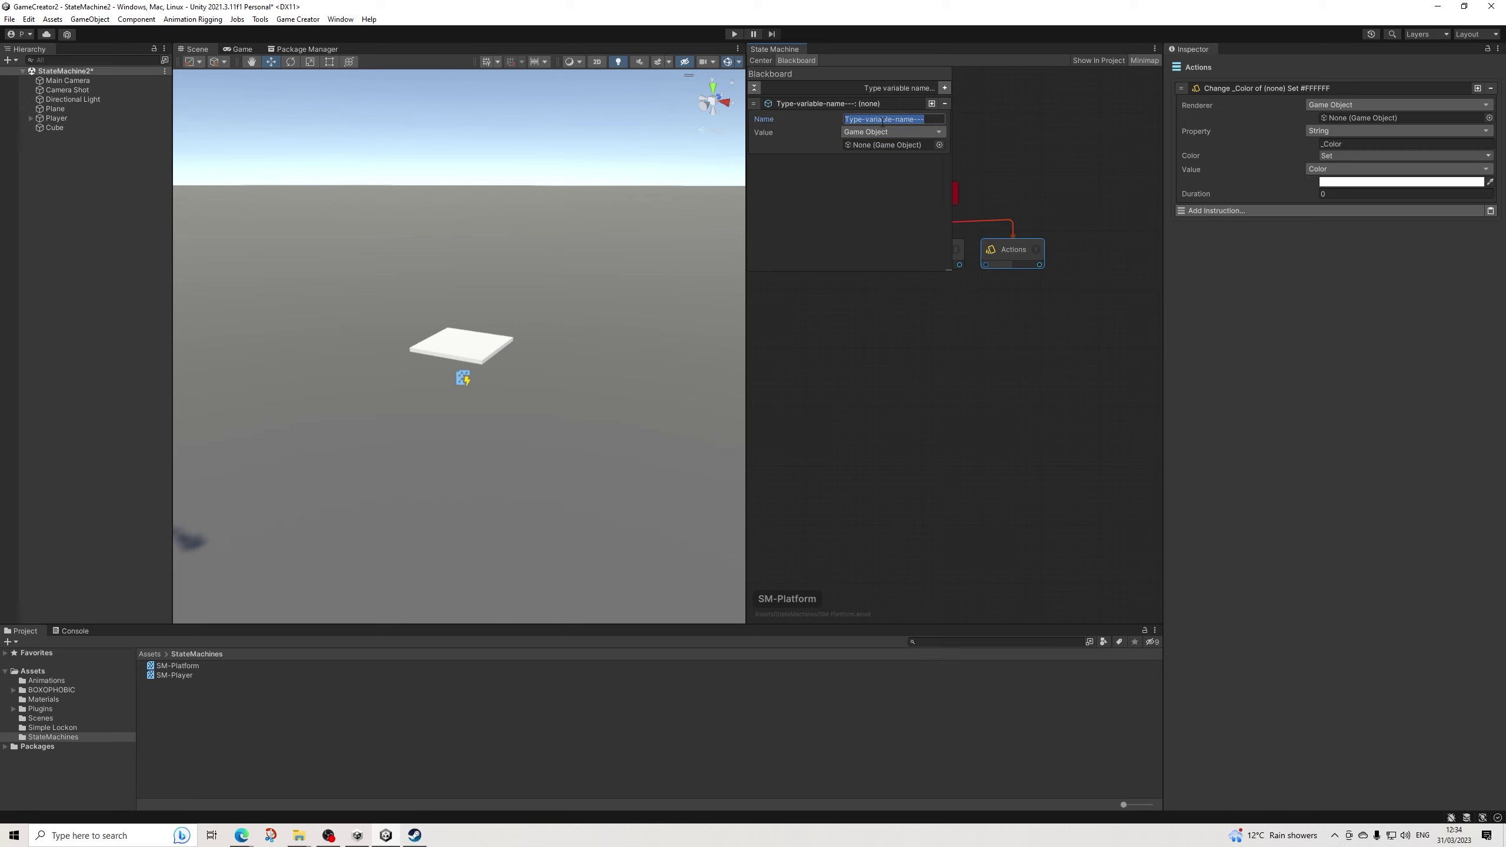
text(Cube)
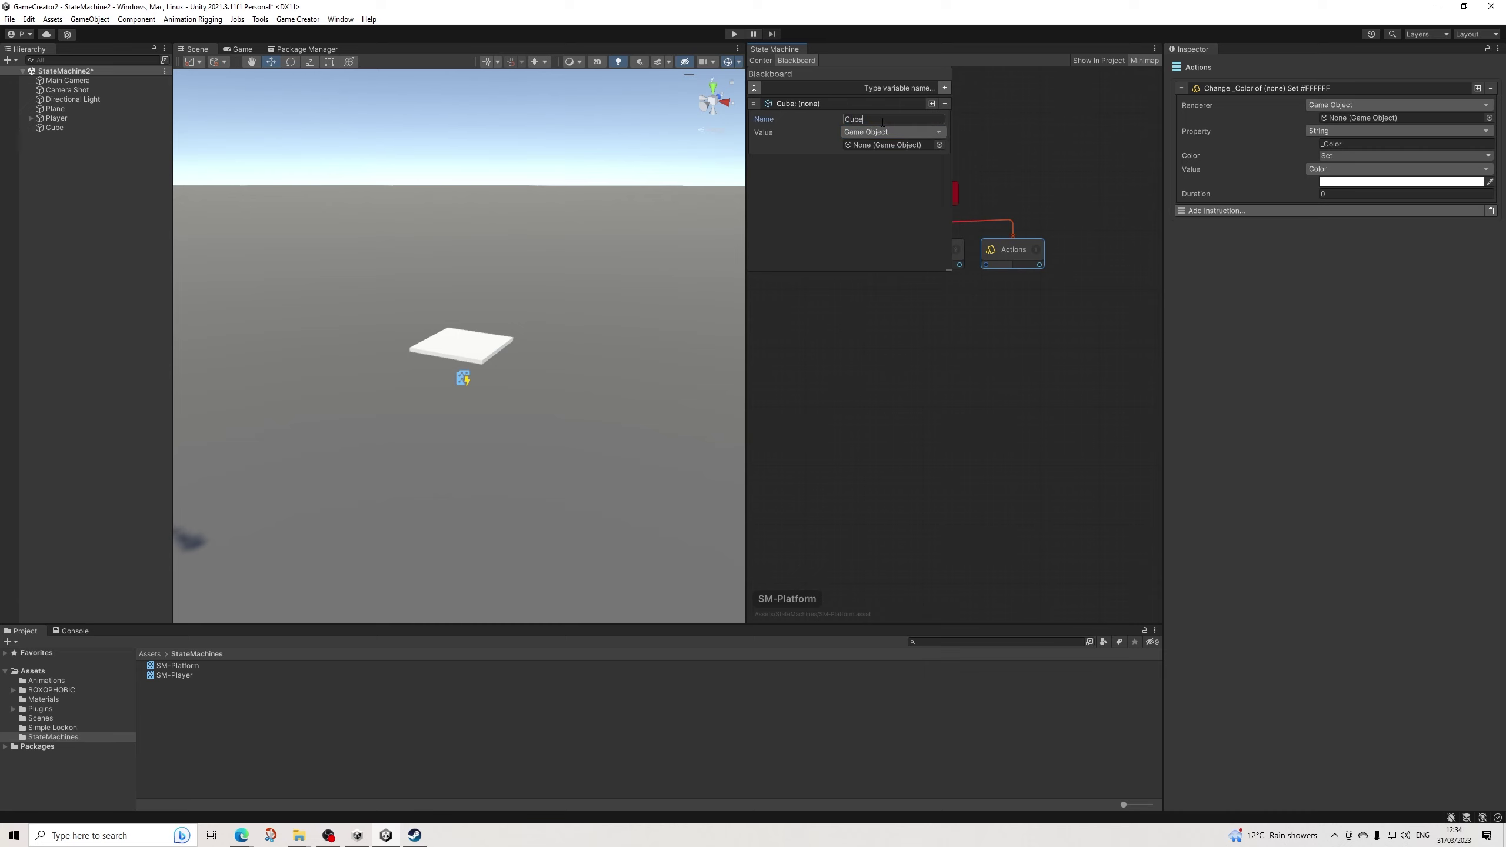
click(885, 172)
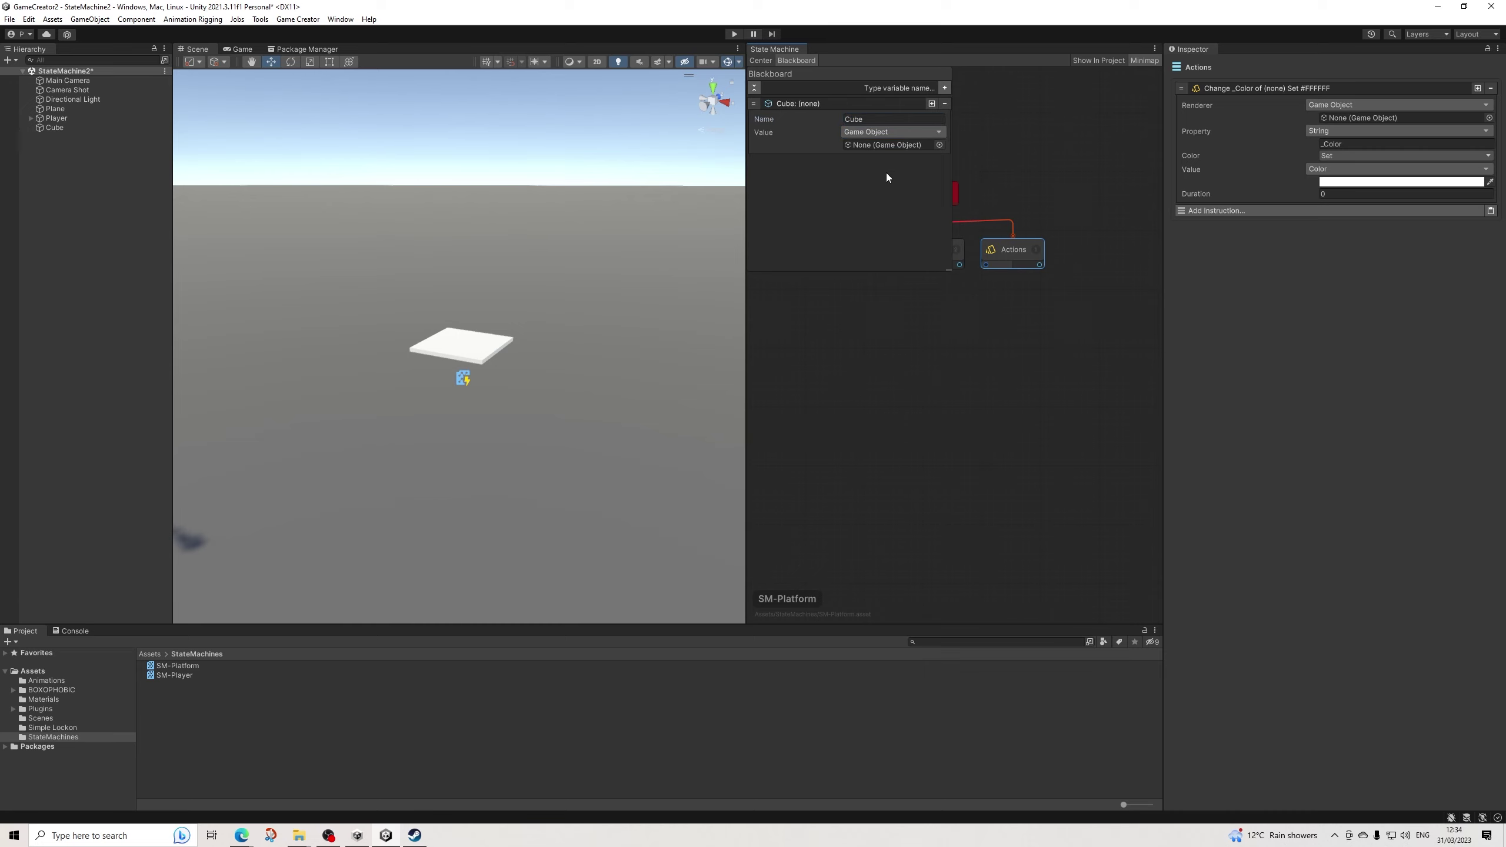
click(806, 62)
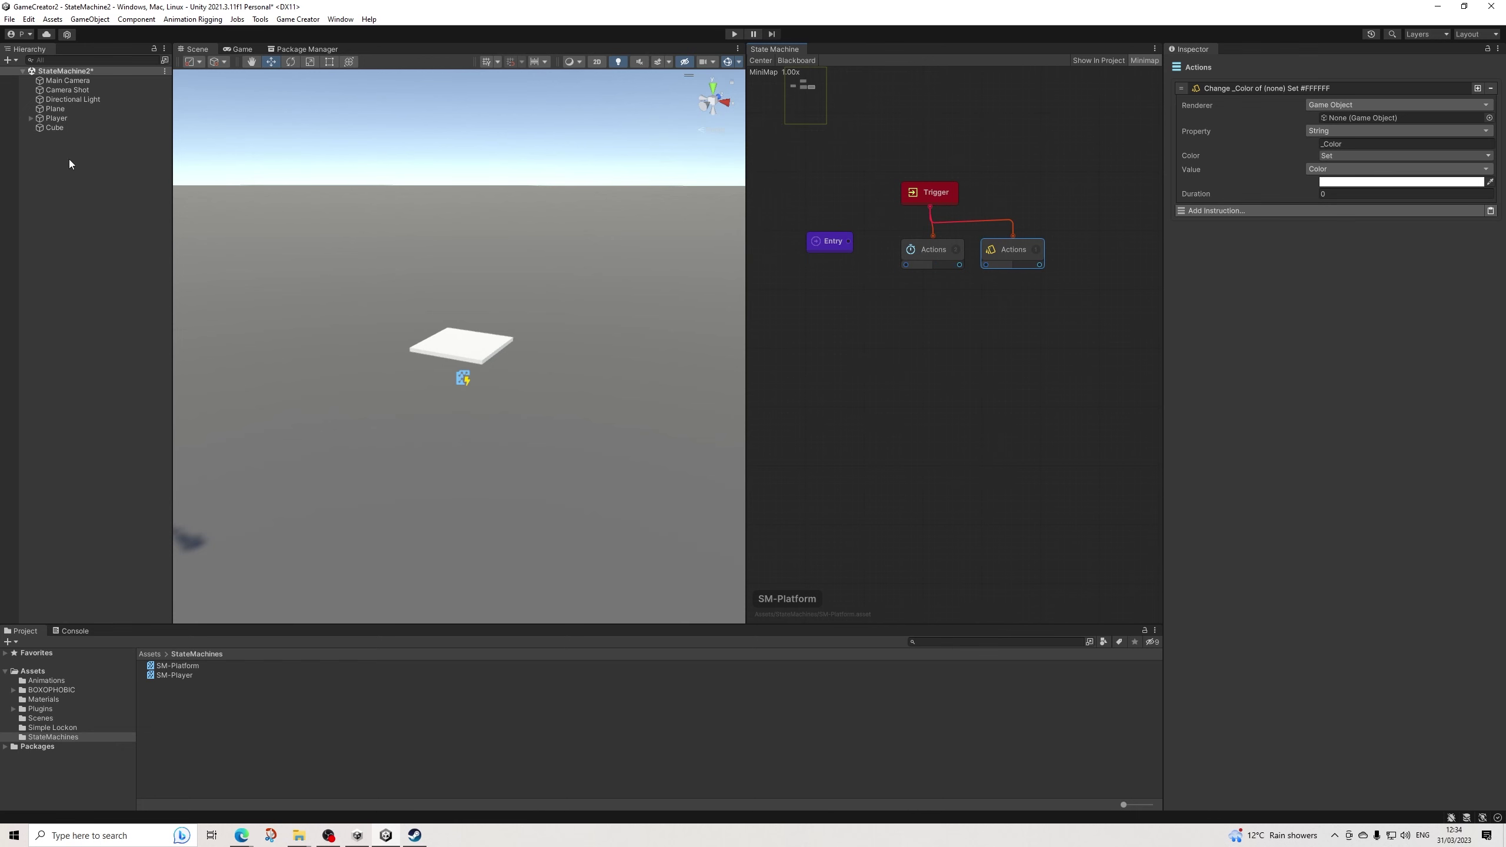
click(51, 129)
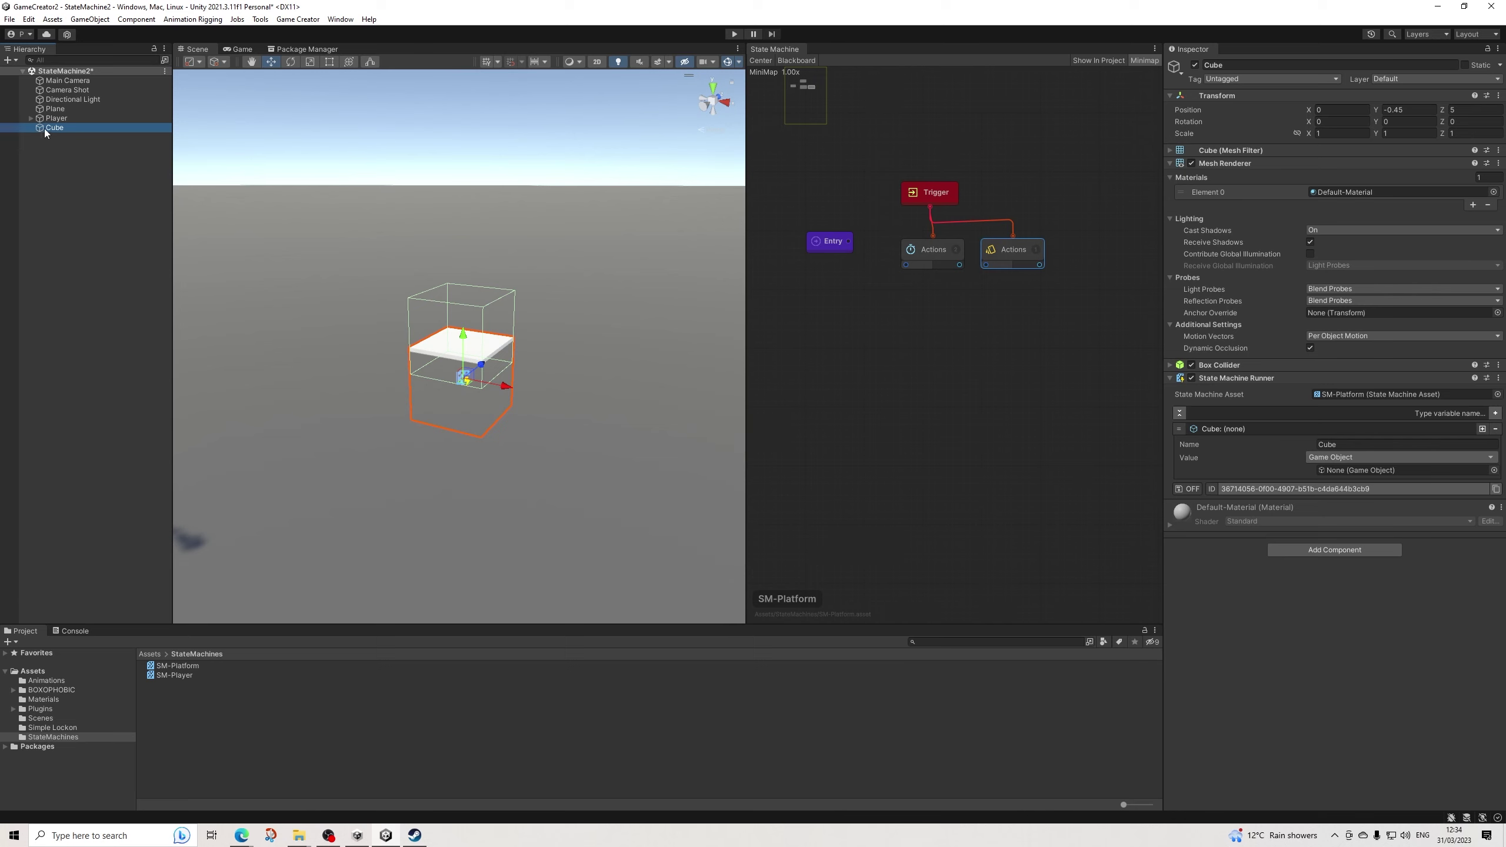
drag(45, 129, 1342, 474)
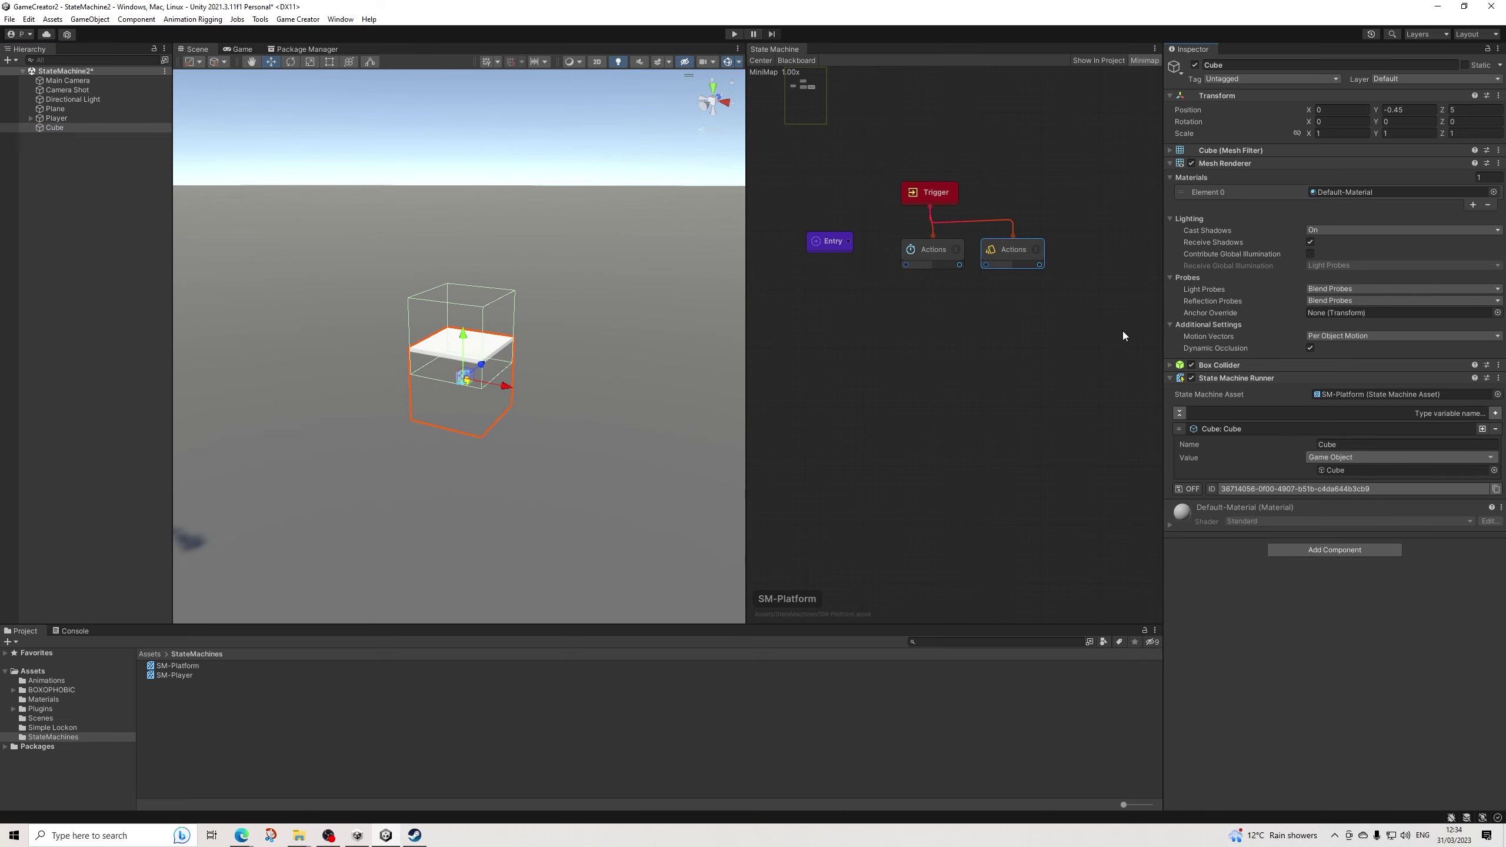
Add a second Box Collider to the Cube and expand its settings.
click(1307, 548)
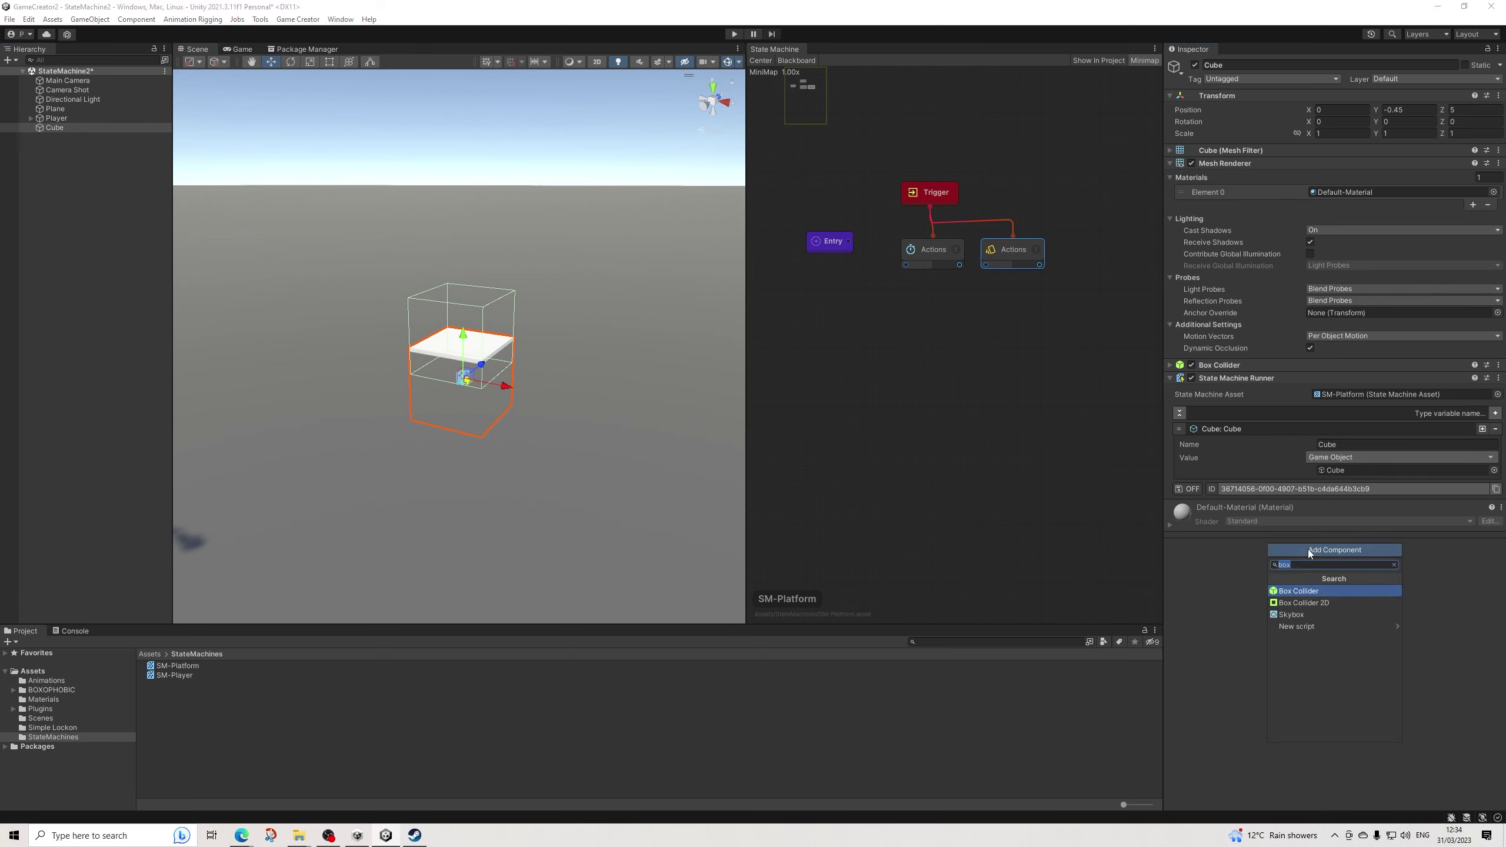
click(1298, 591)
click(1270, 504)
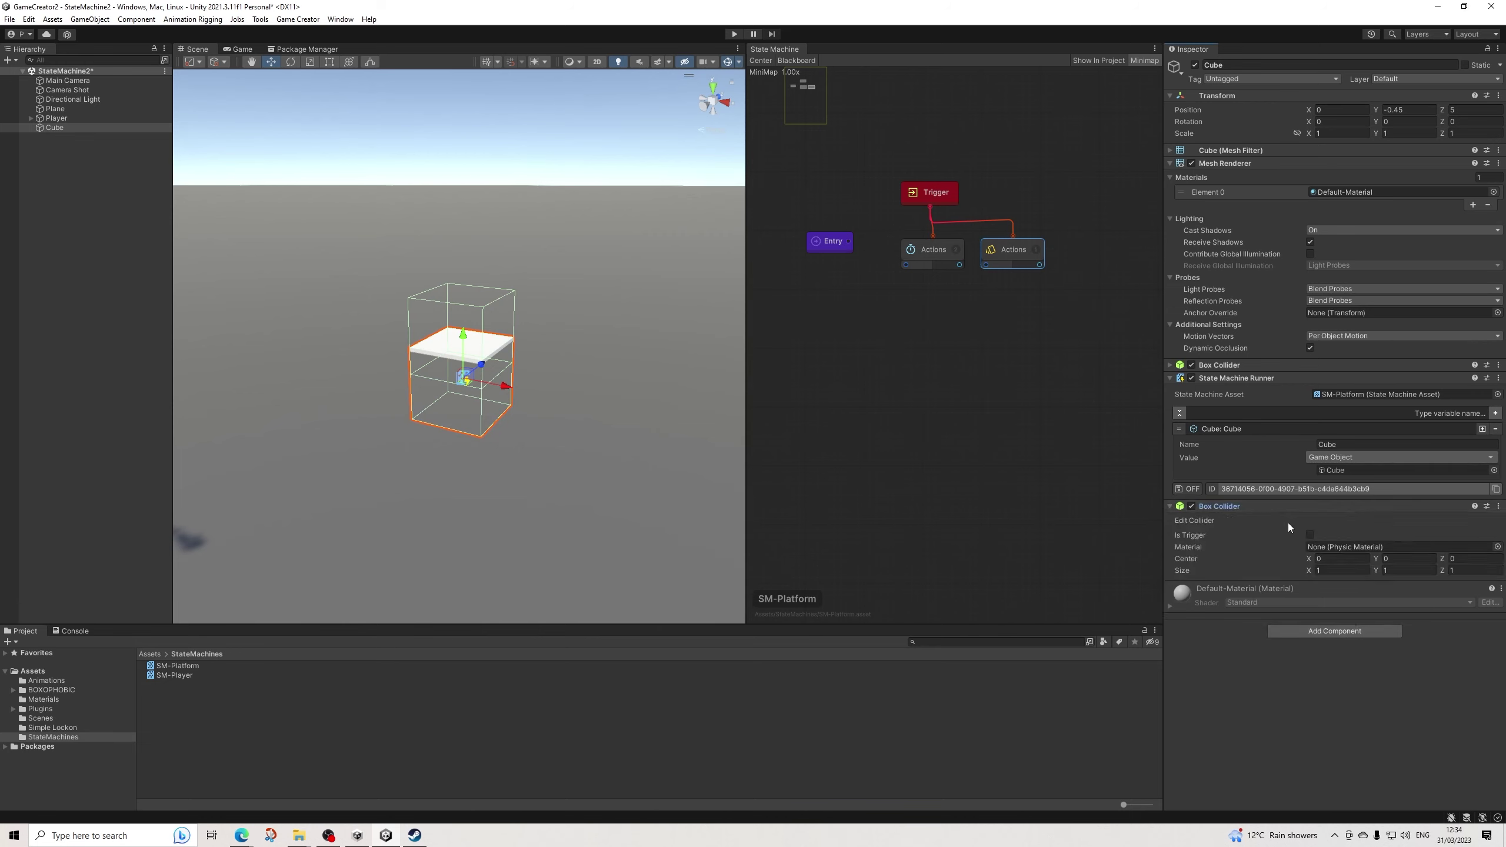
Set the colour action's Renderer to the State Machine Runner variable Cube.
click(1019, 251)
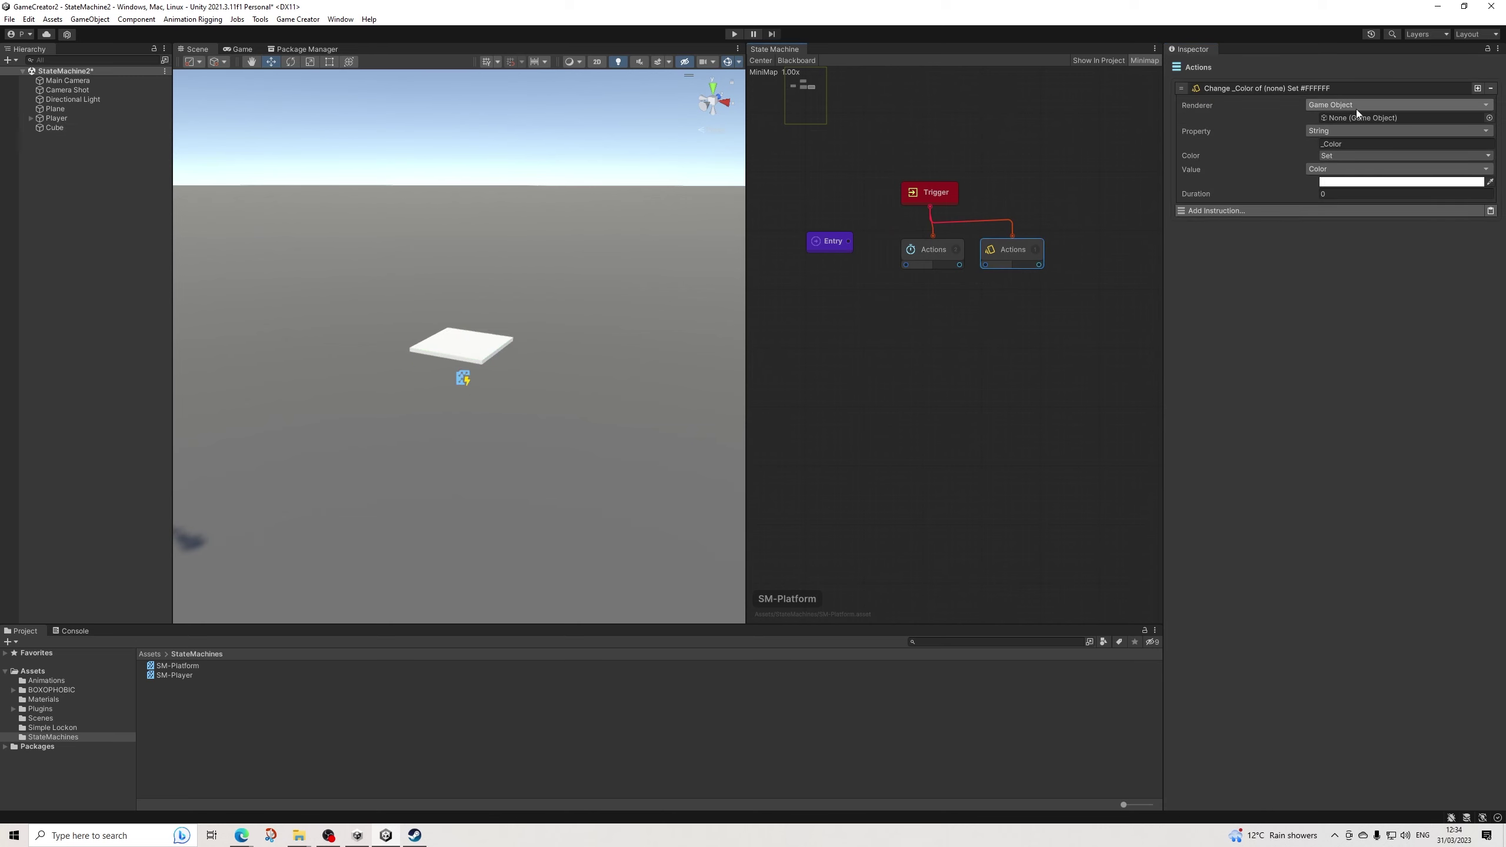
click(1337, 105)
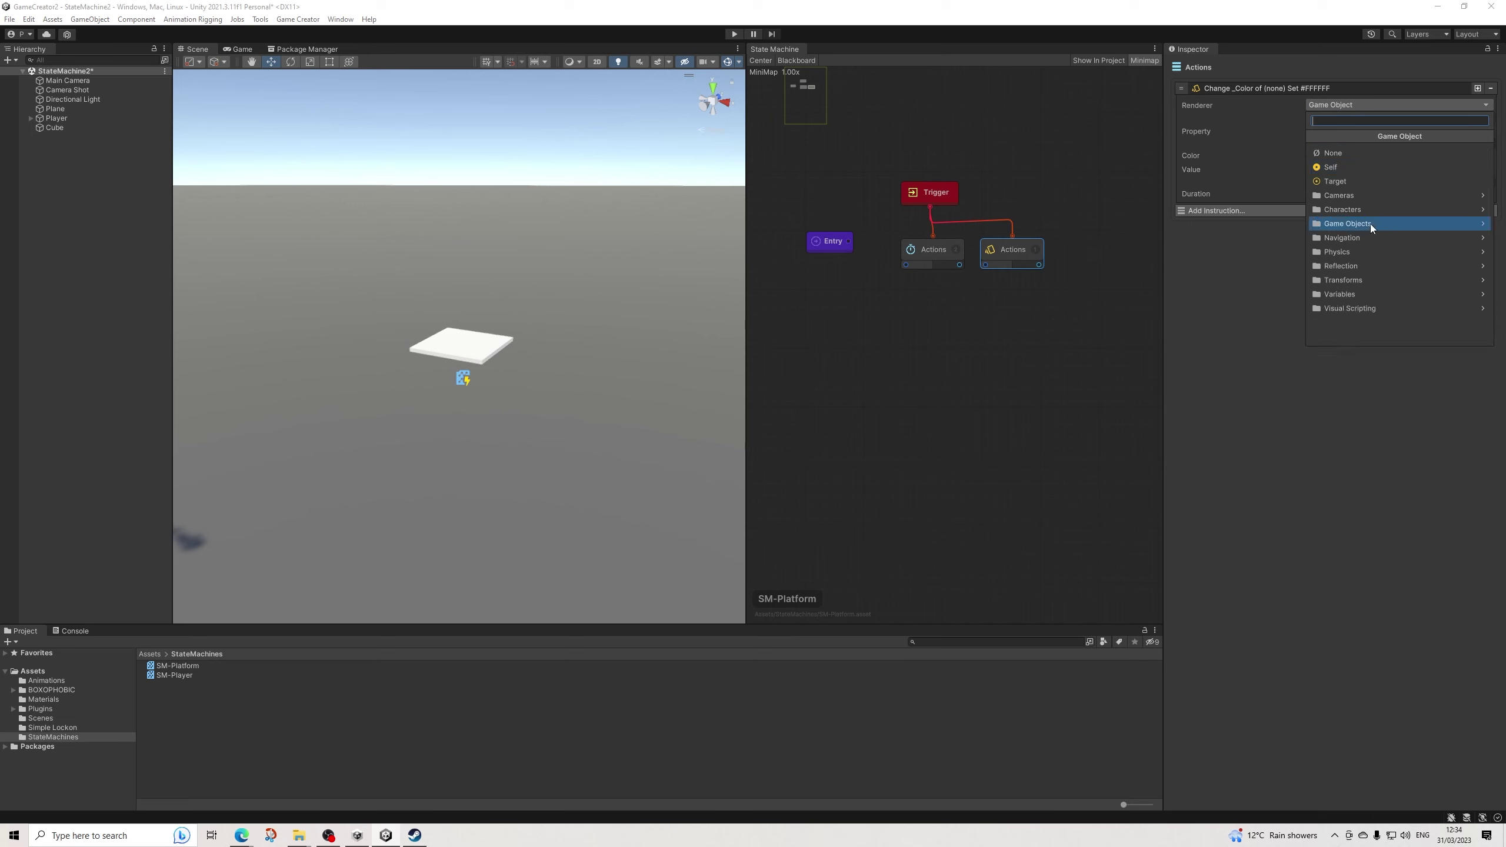
click(1339, 294)
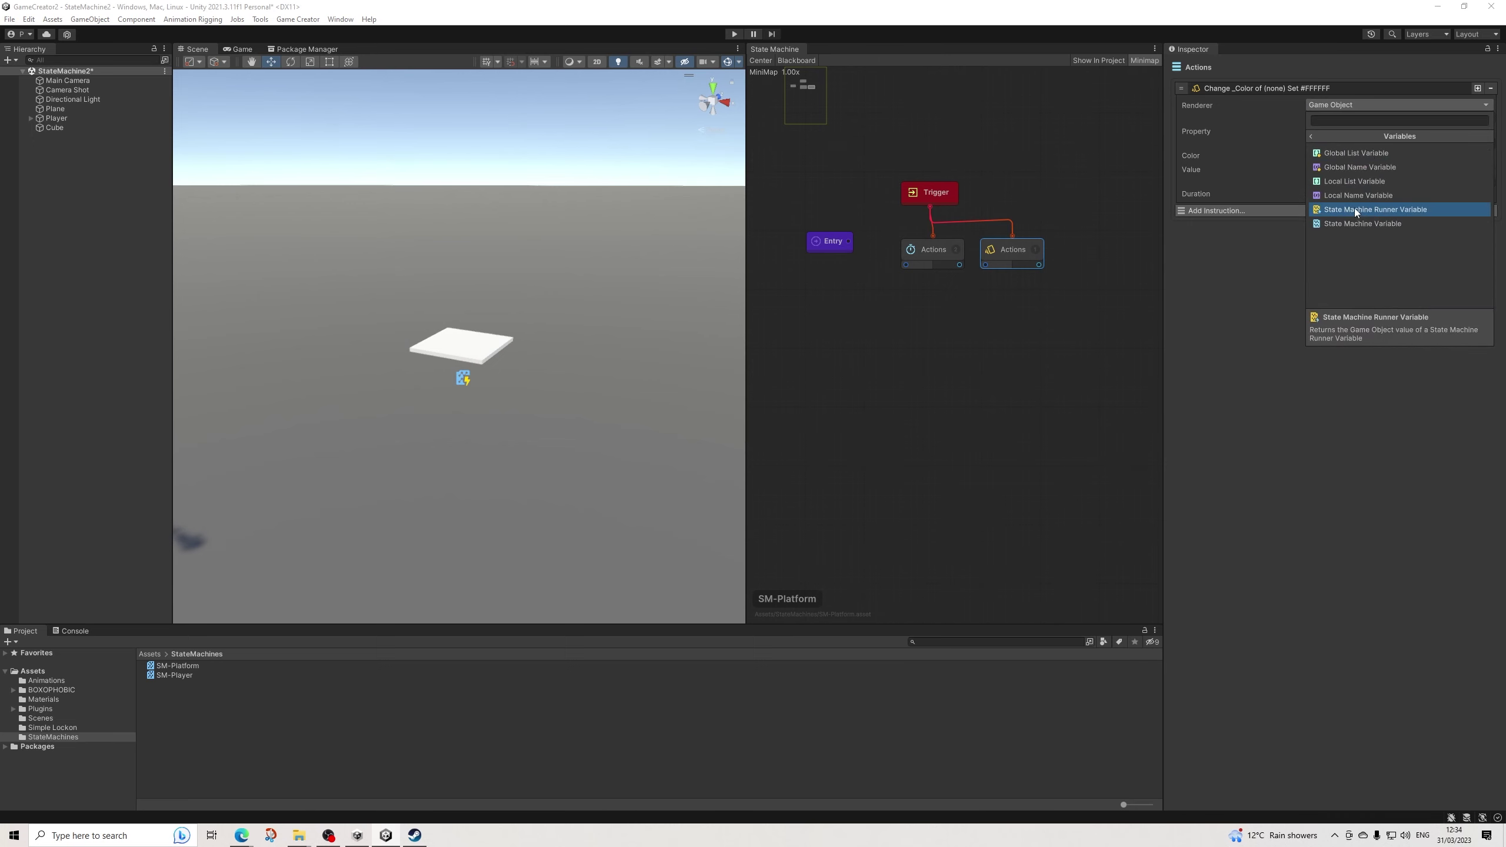
click(1399, 209)
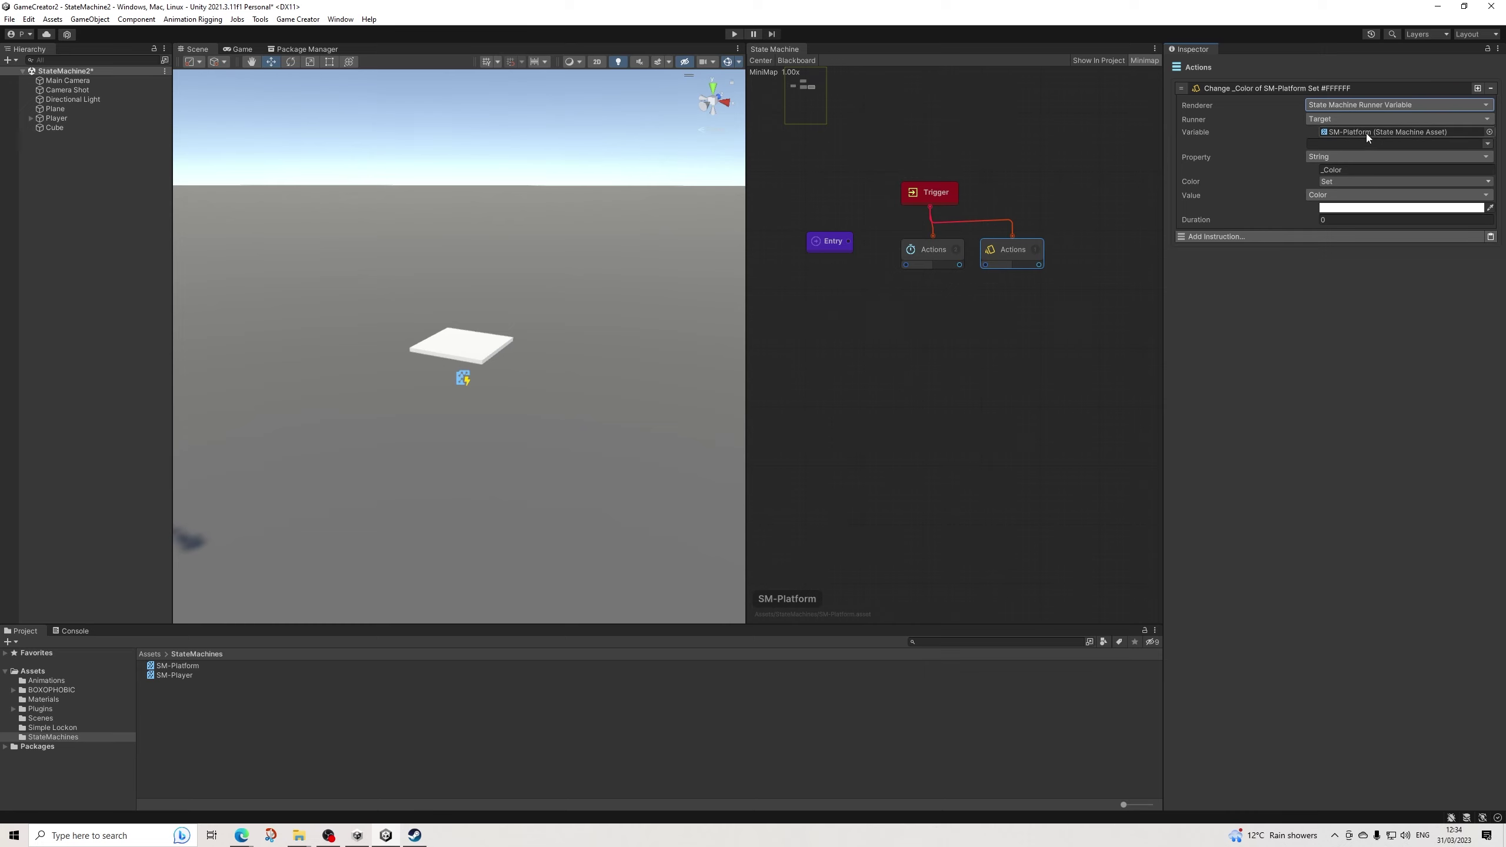
click(1441, 144)
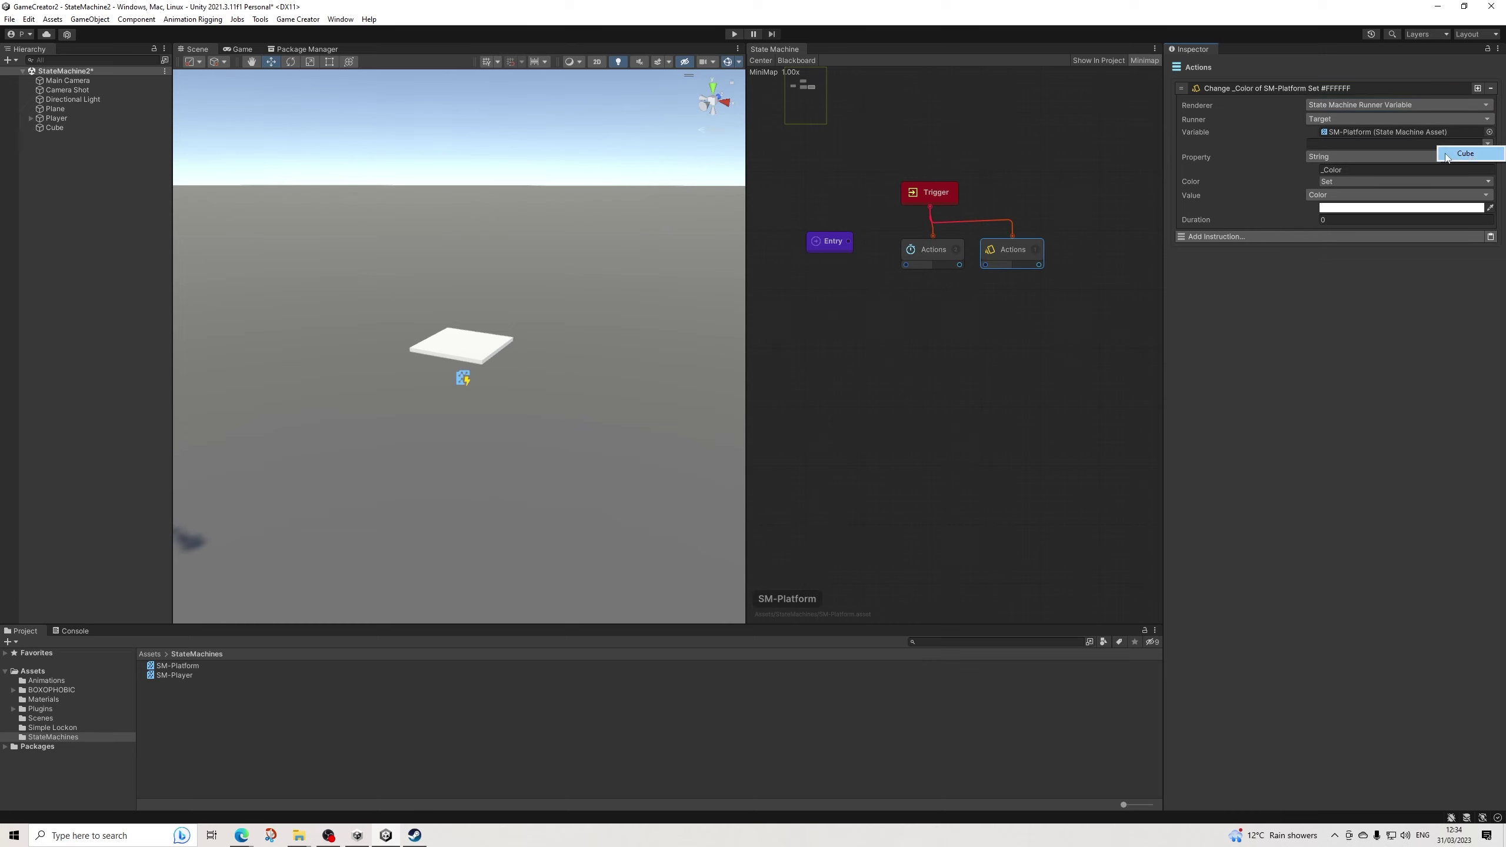
click(1467, 154)
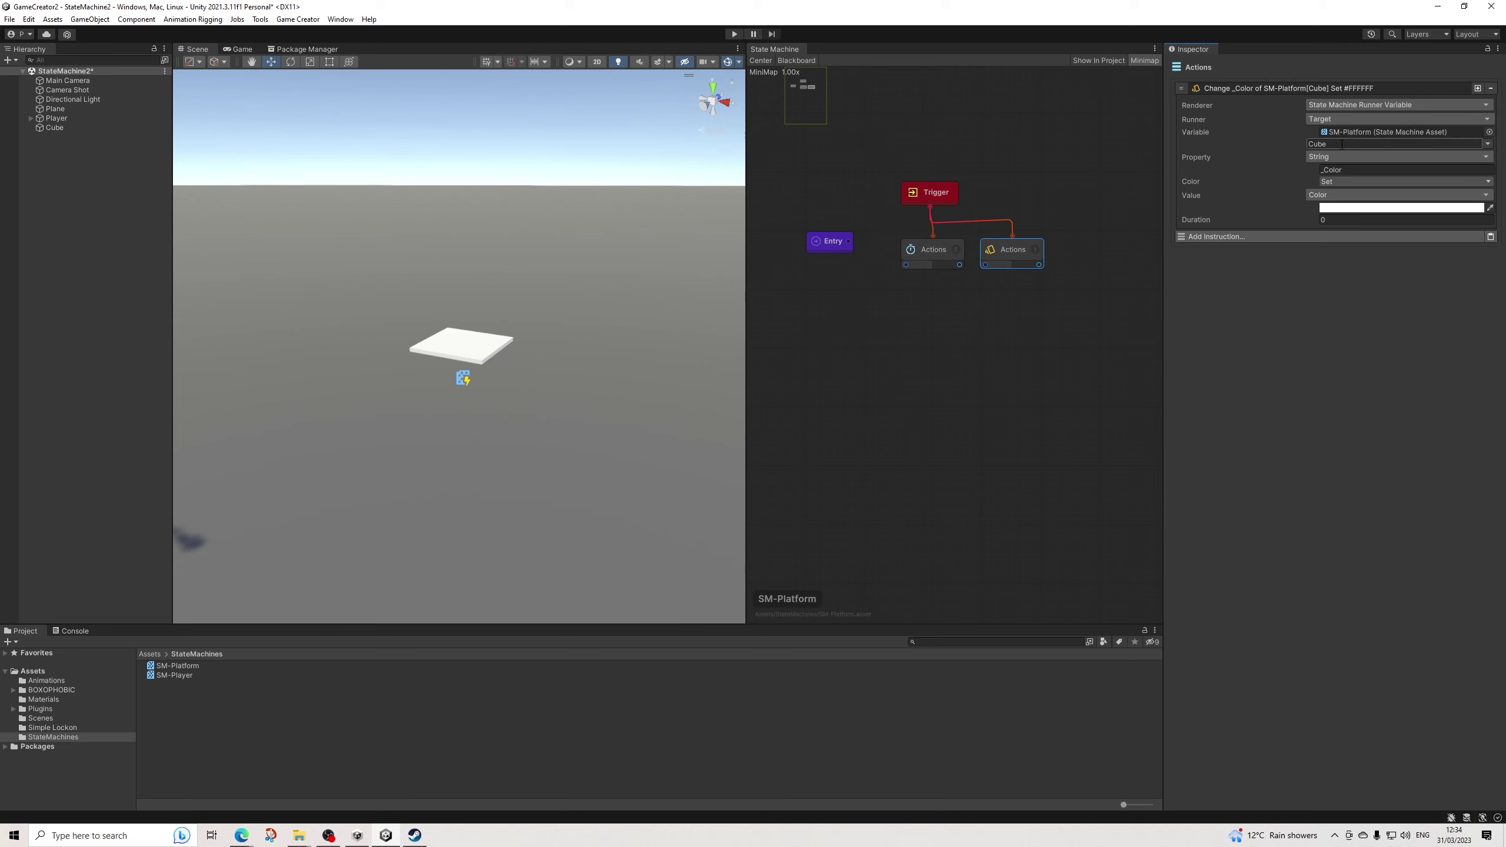
Set the colour value to pure red #FF0000 and save the scene.
click(1352, 207)
click(1409, 283)
drag(1410, 282, 1452, 267)
click(1484, 196)
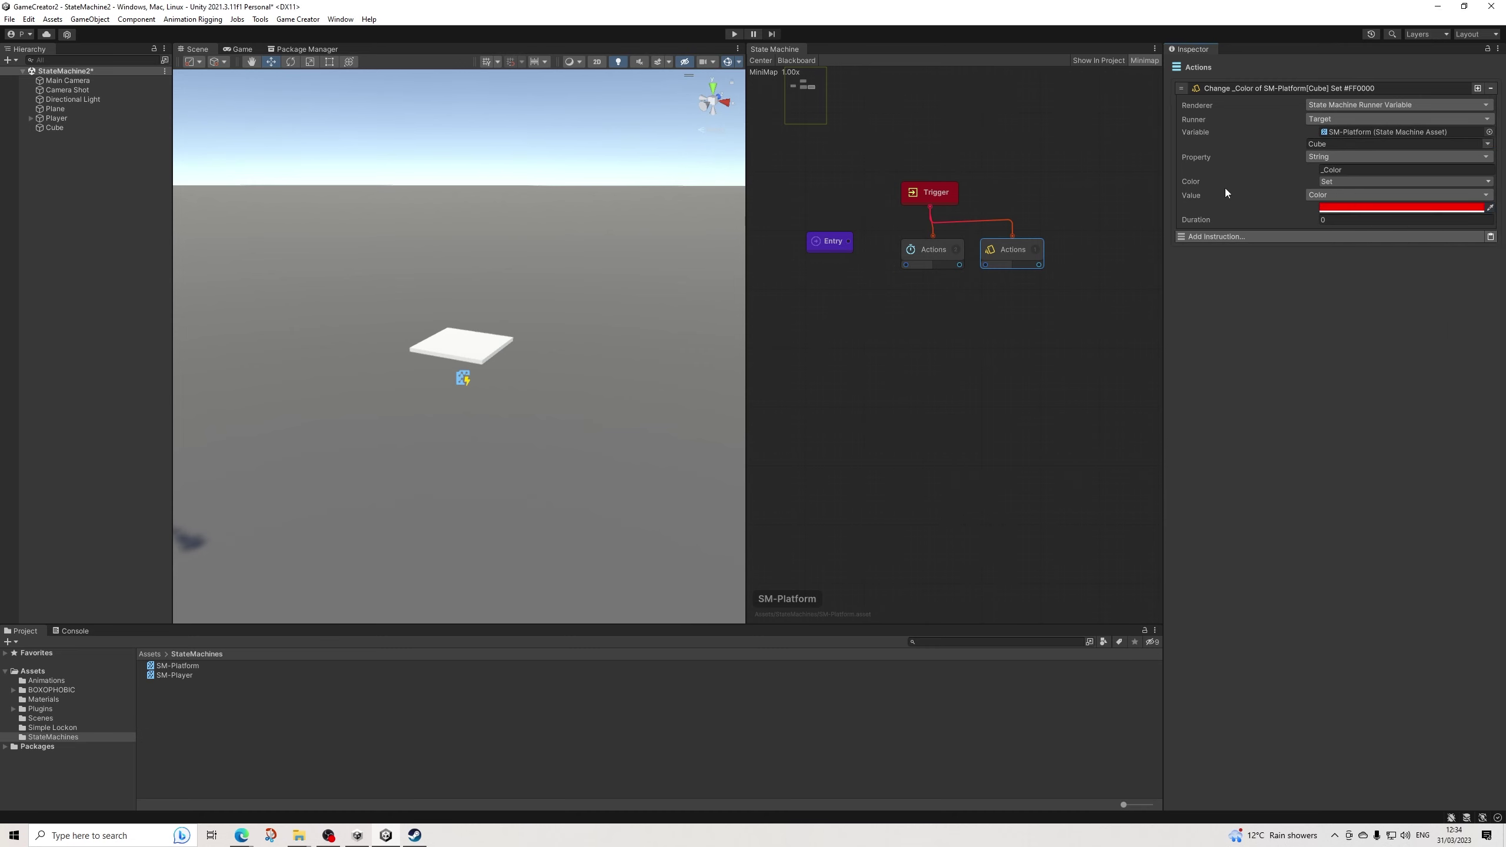
click(9, 19)
click(30, 76)
In SM-Player, disable the first and third Trigger nodes, keeping the second enabled.
double_click(179, 675)
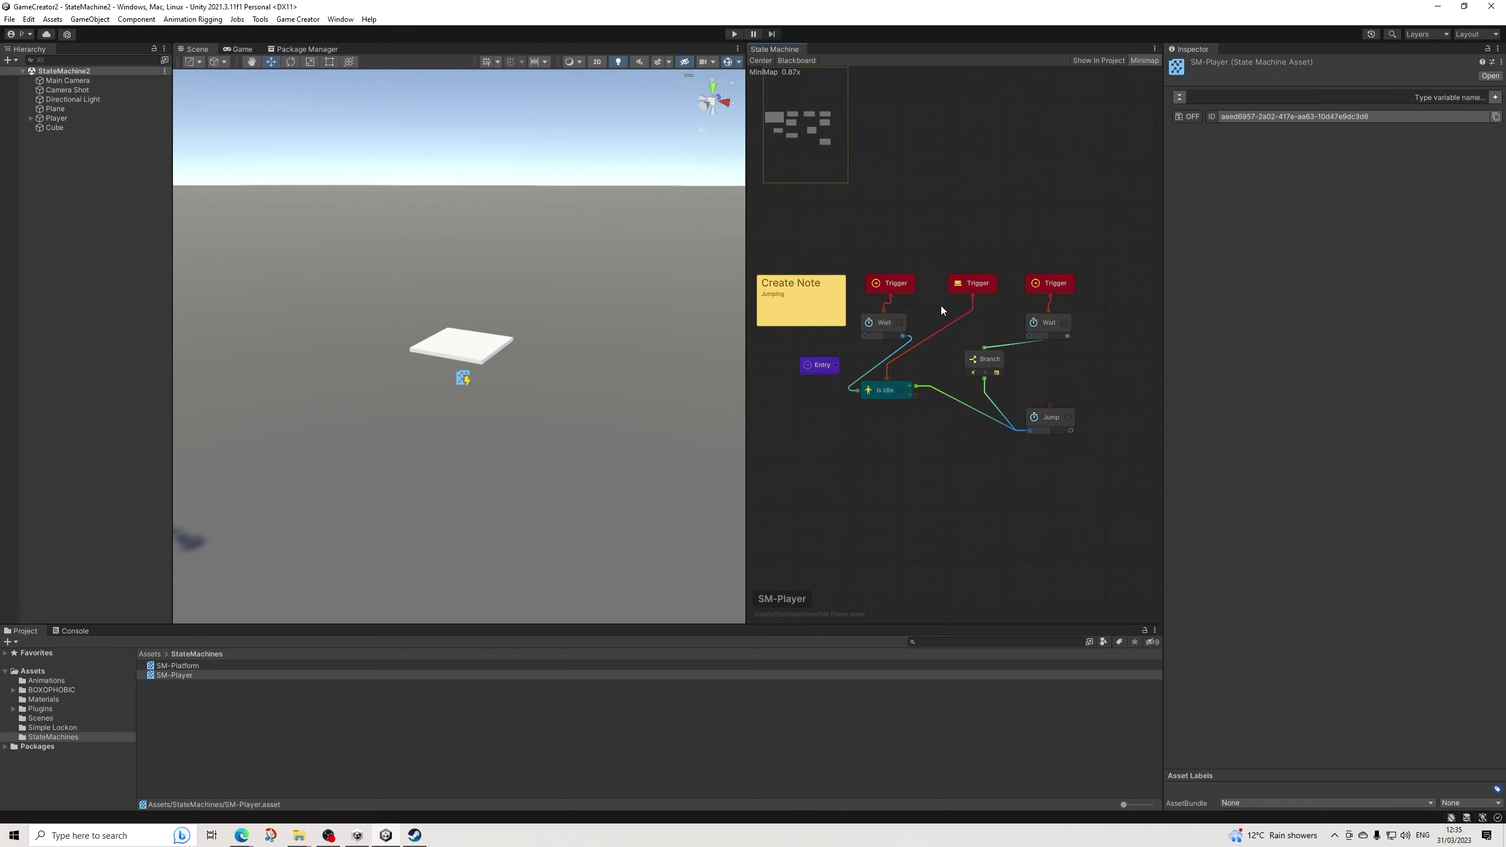
right_click(911, 287)
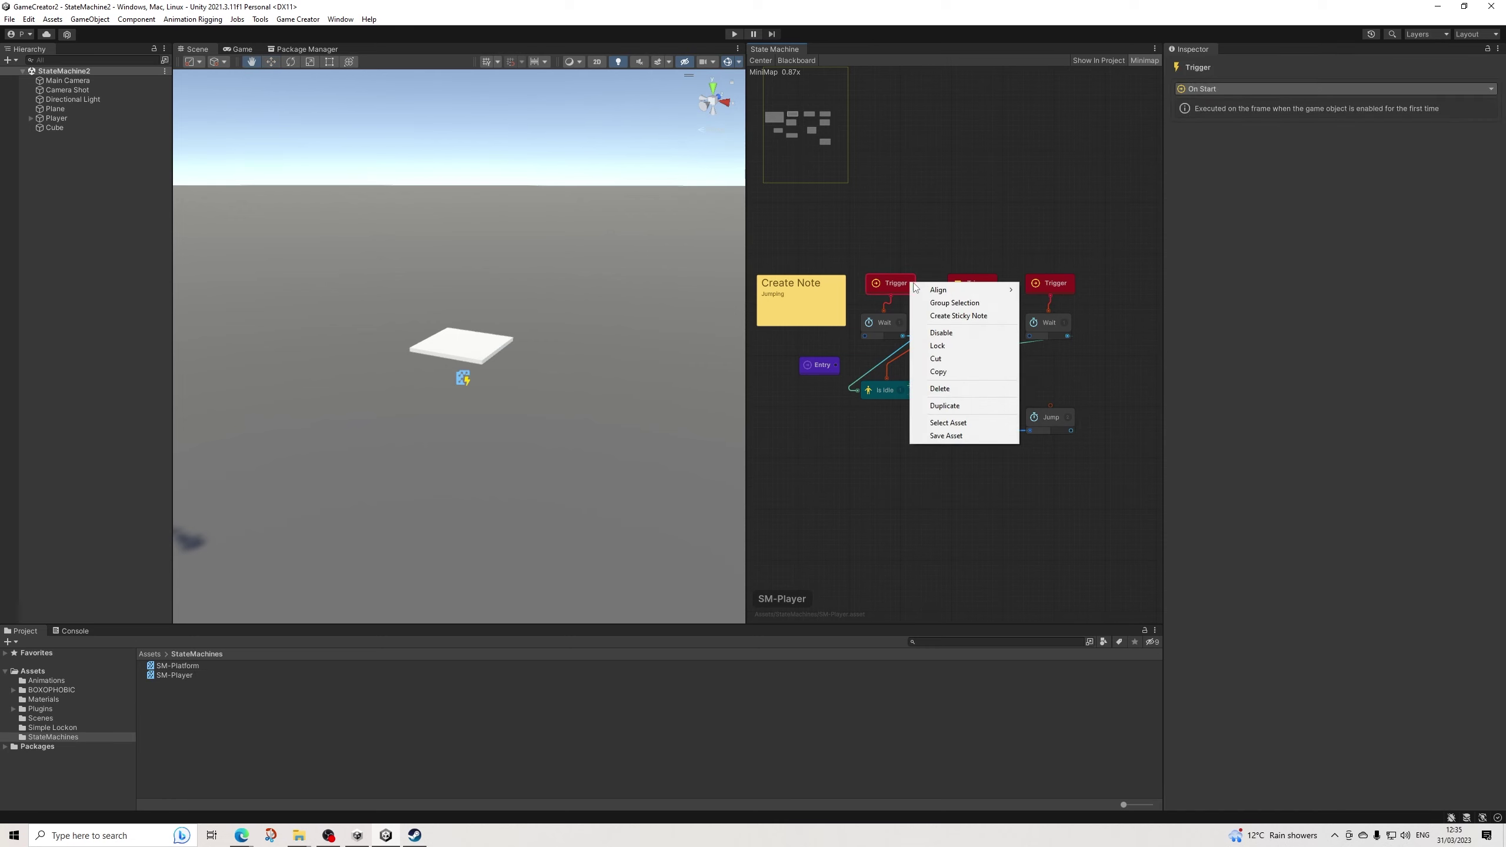
click(946, 334)
right_click(960, 287)
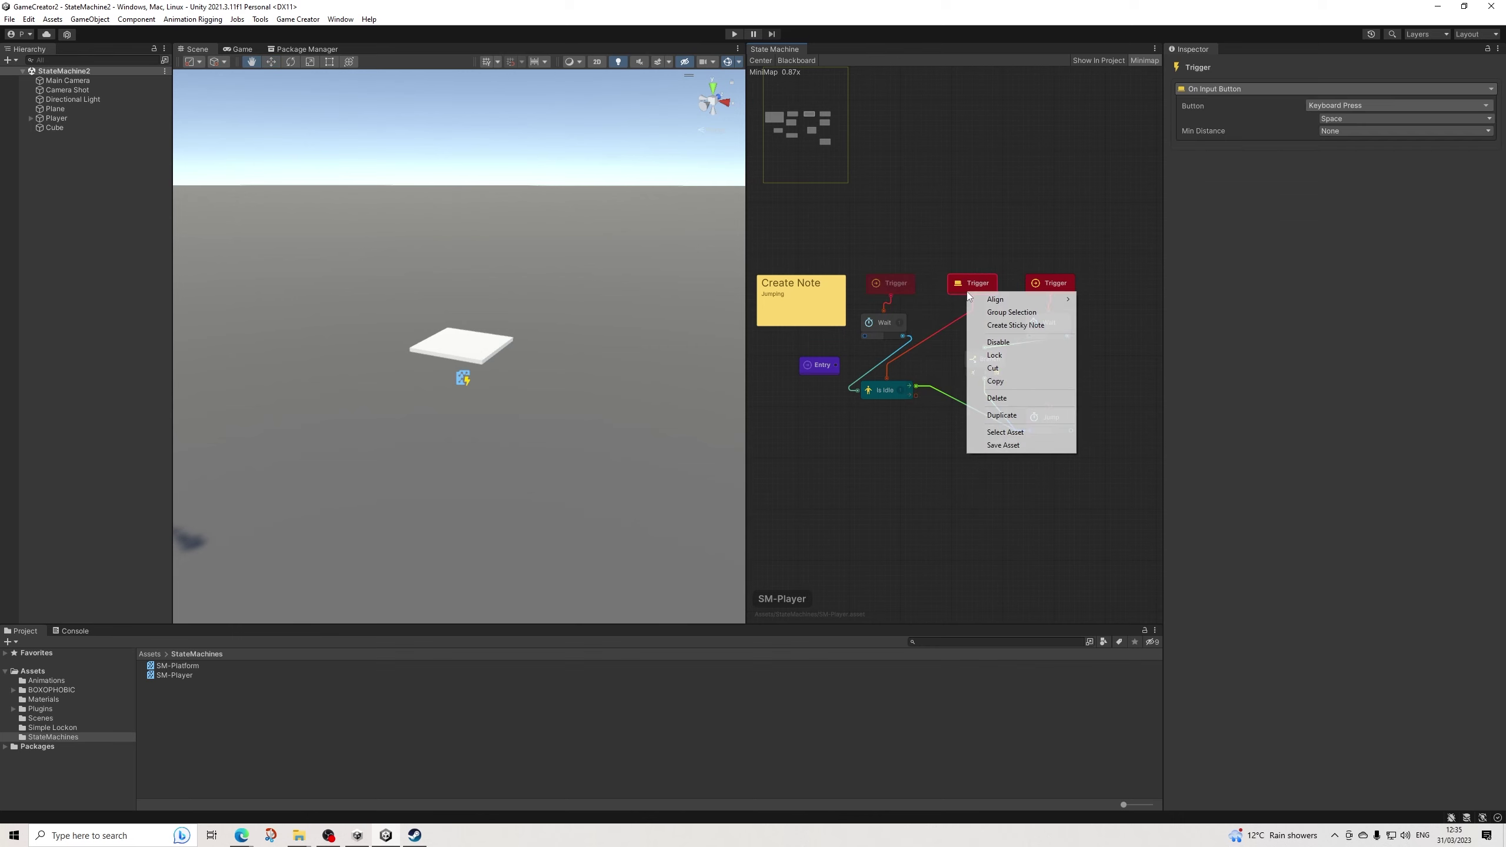
click(1006, 344)
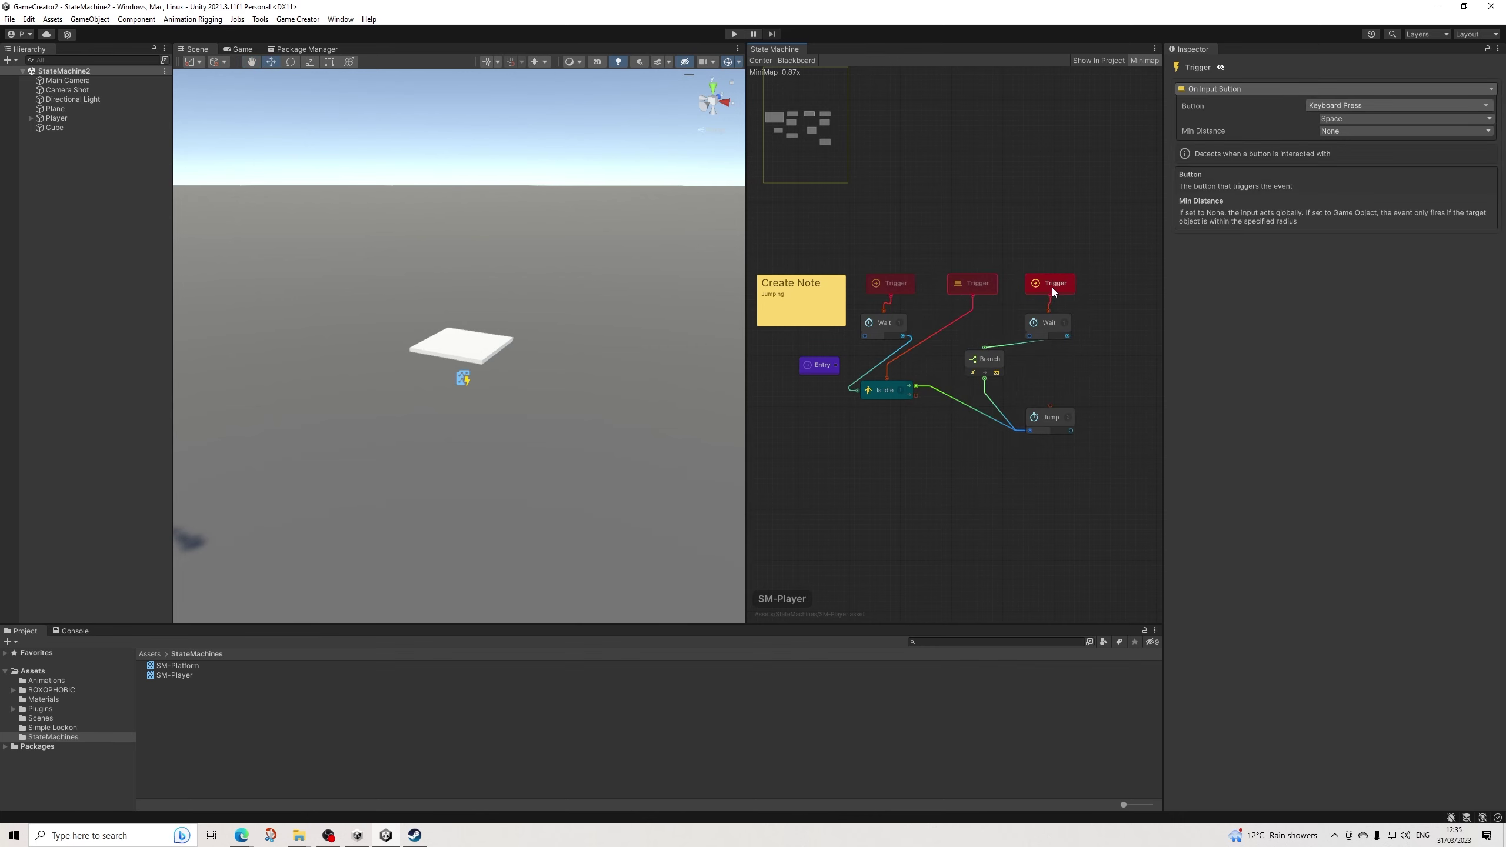
right_click(986, 287)
click(1008, 336)
right_click(1059, 285)
click(1090, 336)
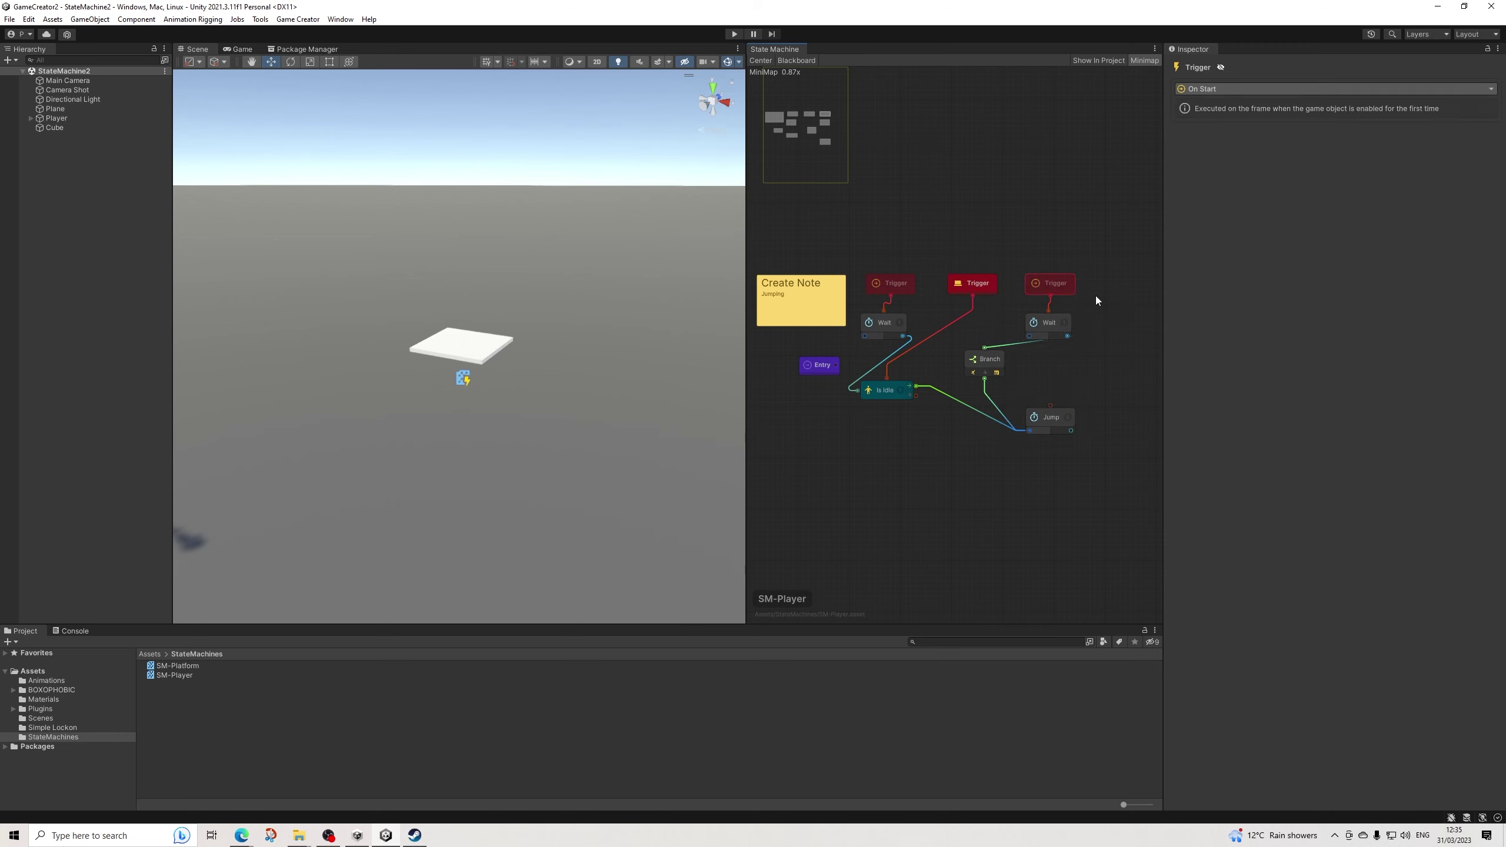
Save the scene and enter play mode.
click(10, 19)
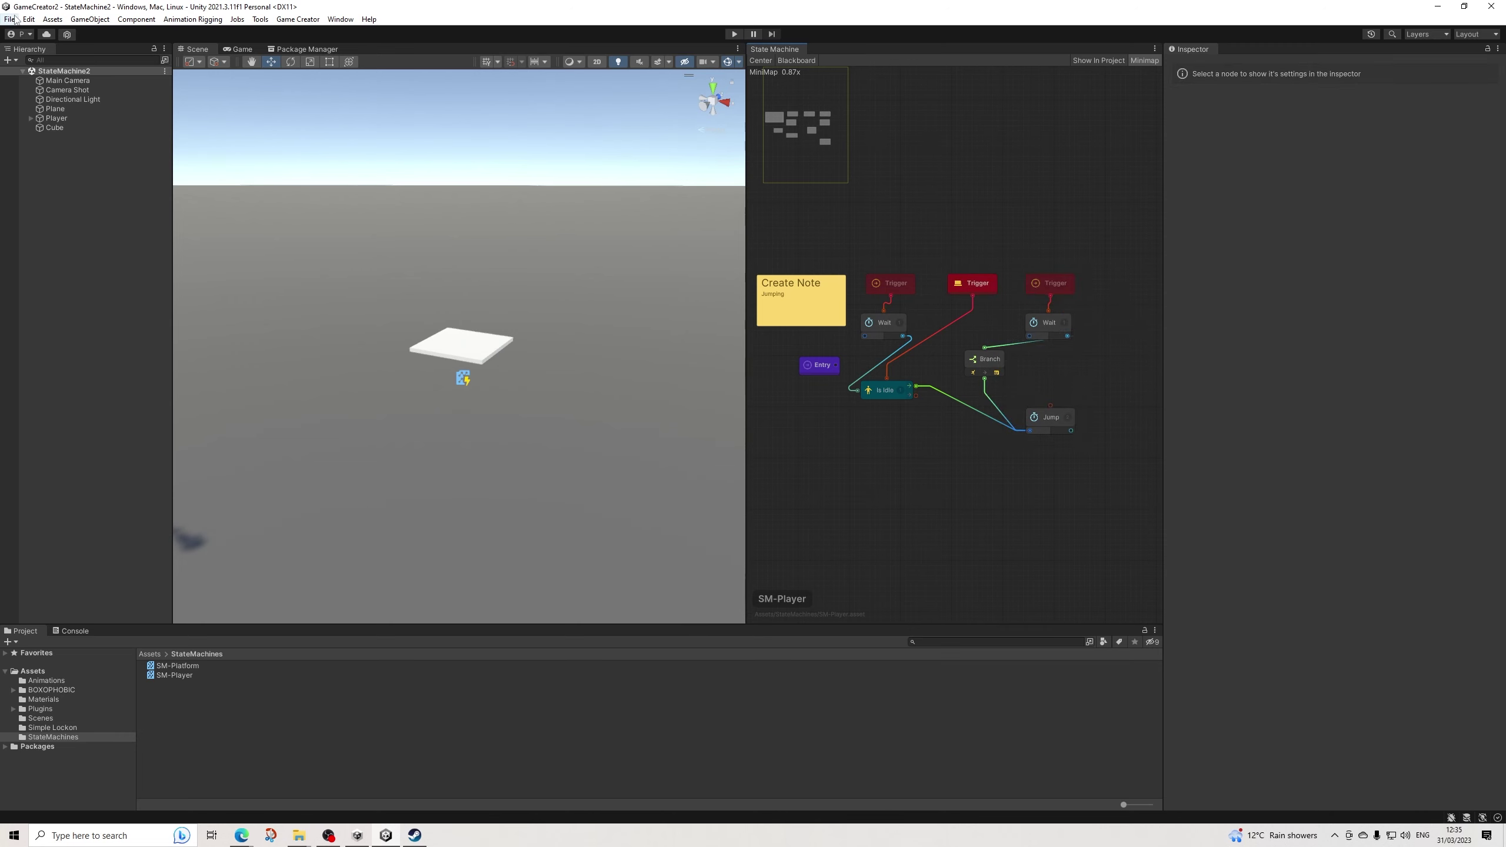
click(23, 76)
click(729, 34)
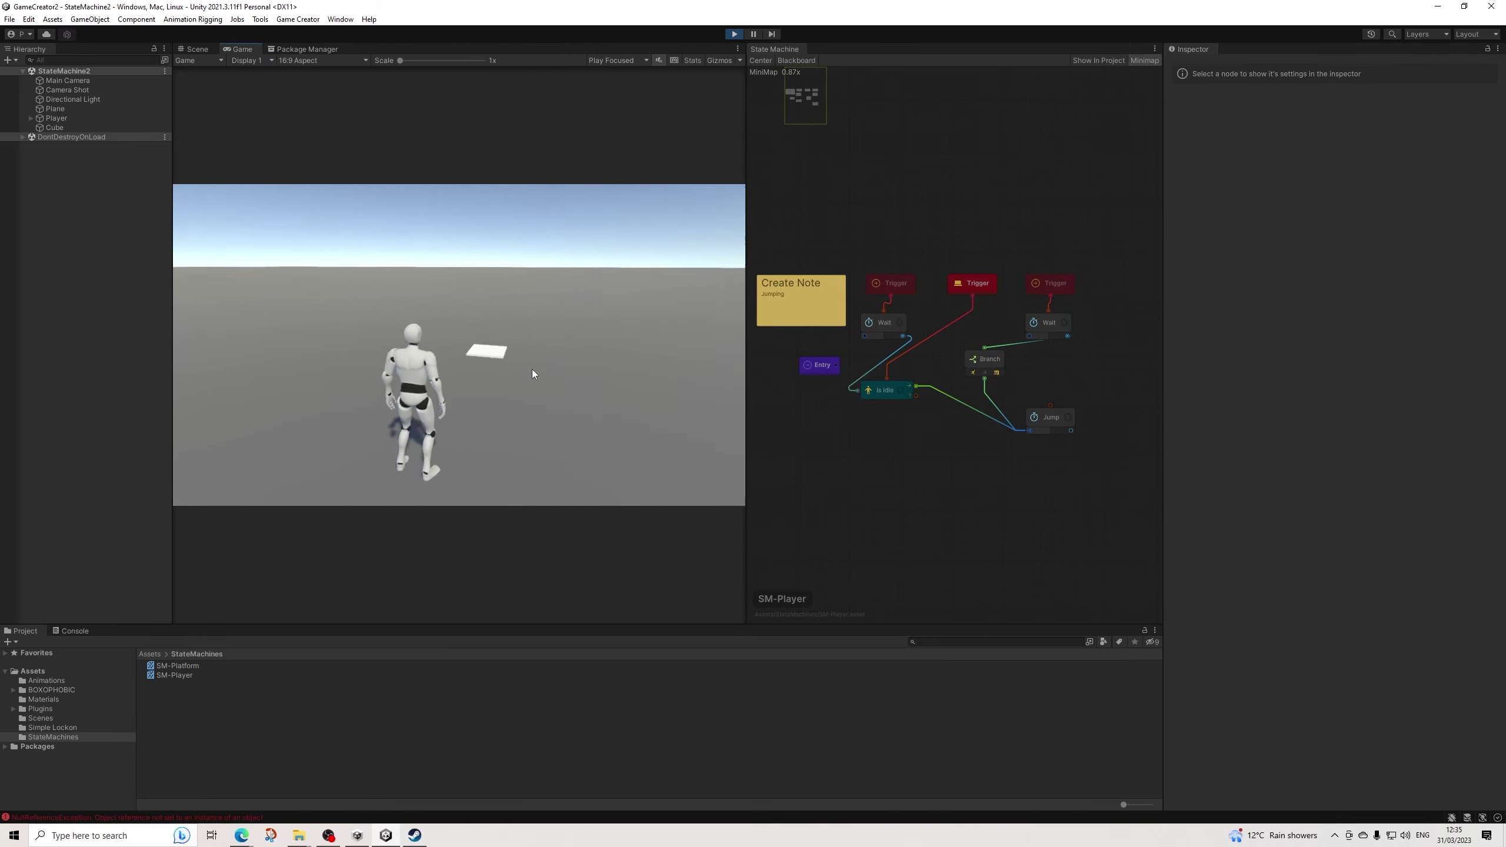
Walk and jump the character onto the platform, watch SM-Platform turn it red, then stop playing.
key(space)
key(d)
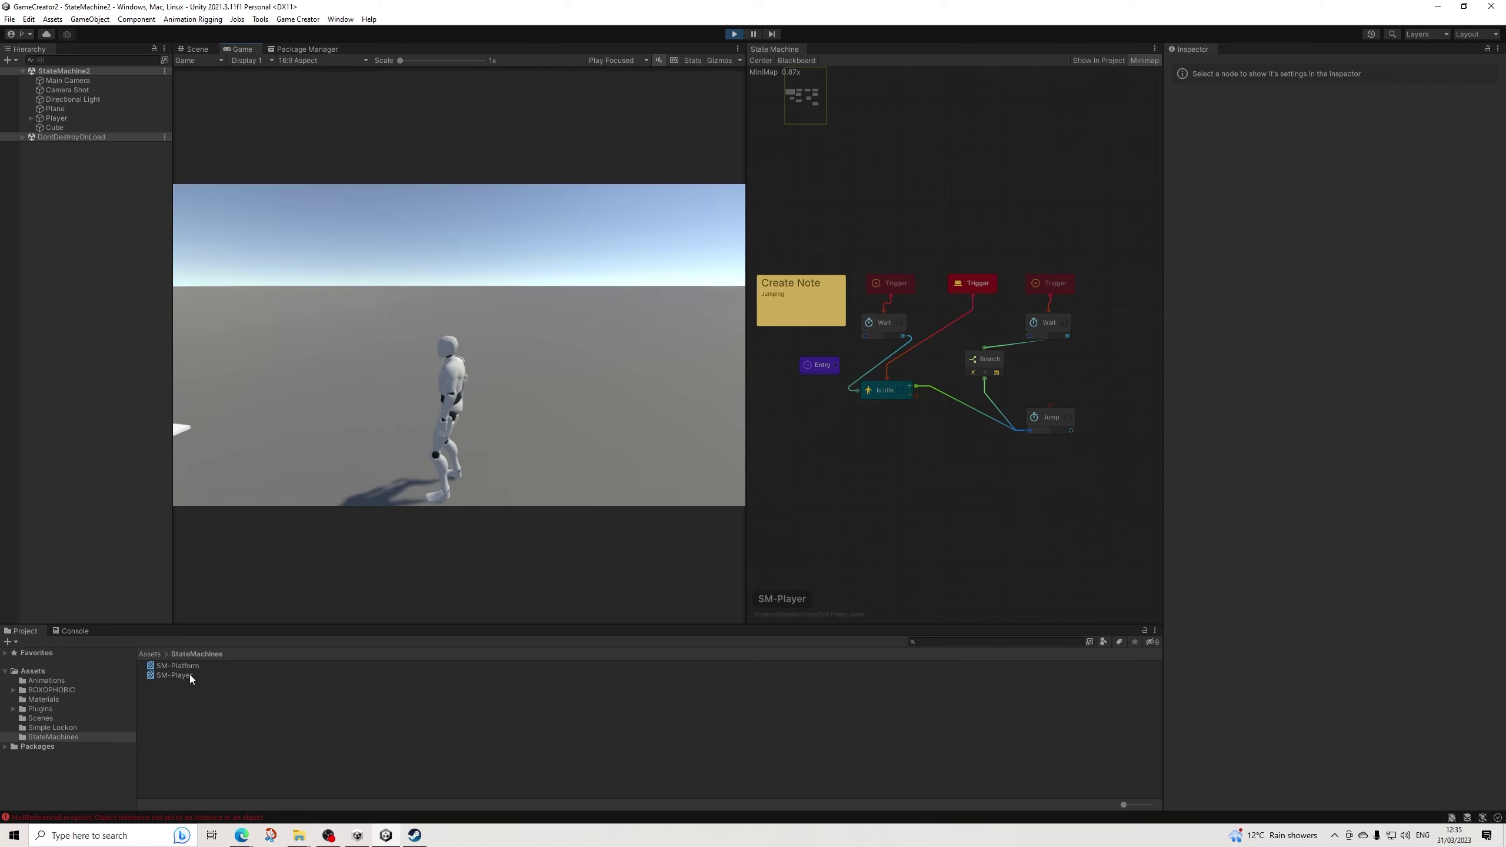
click(193, 668)
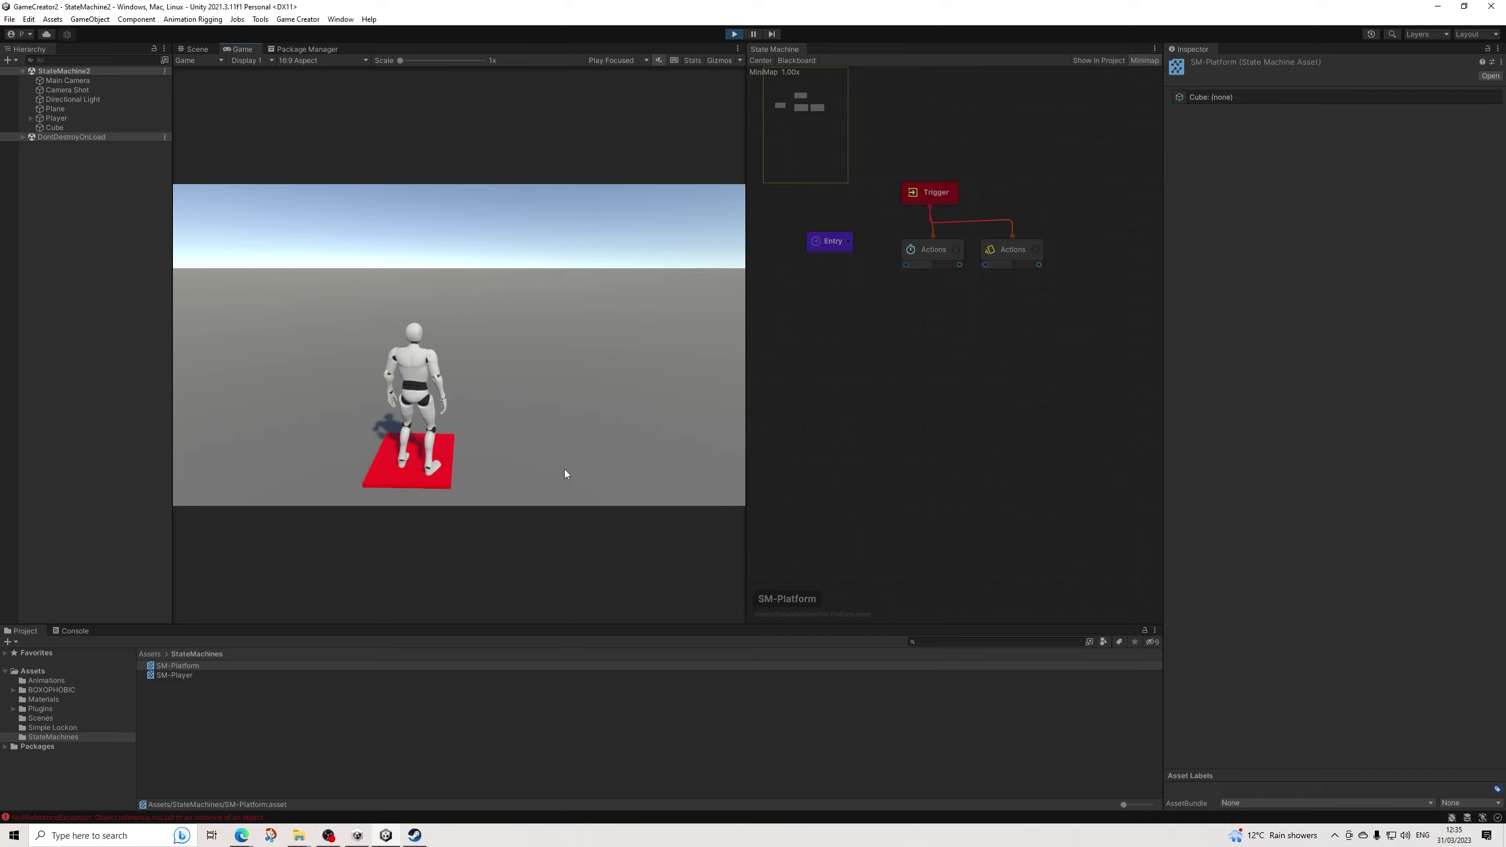
key(a)
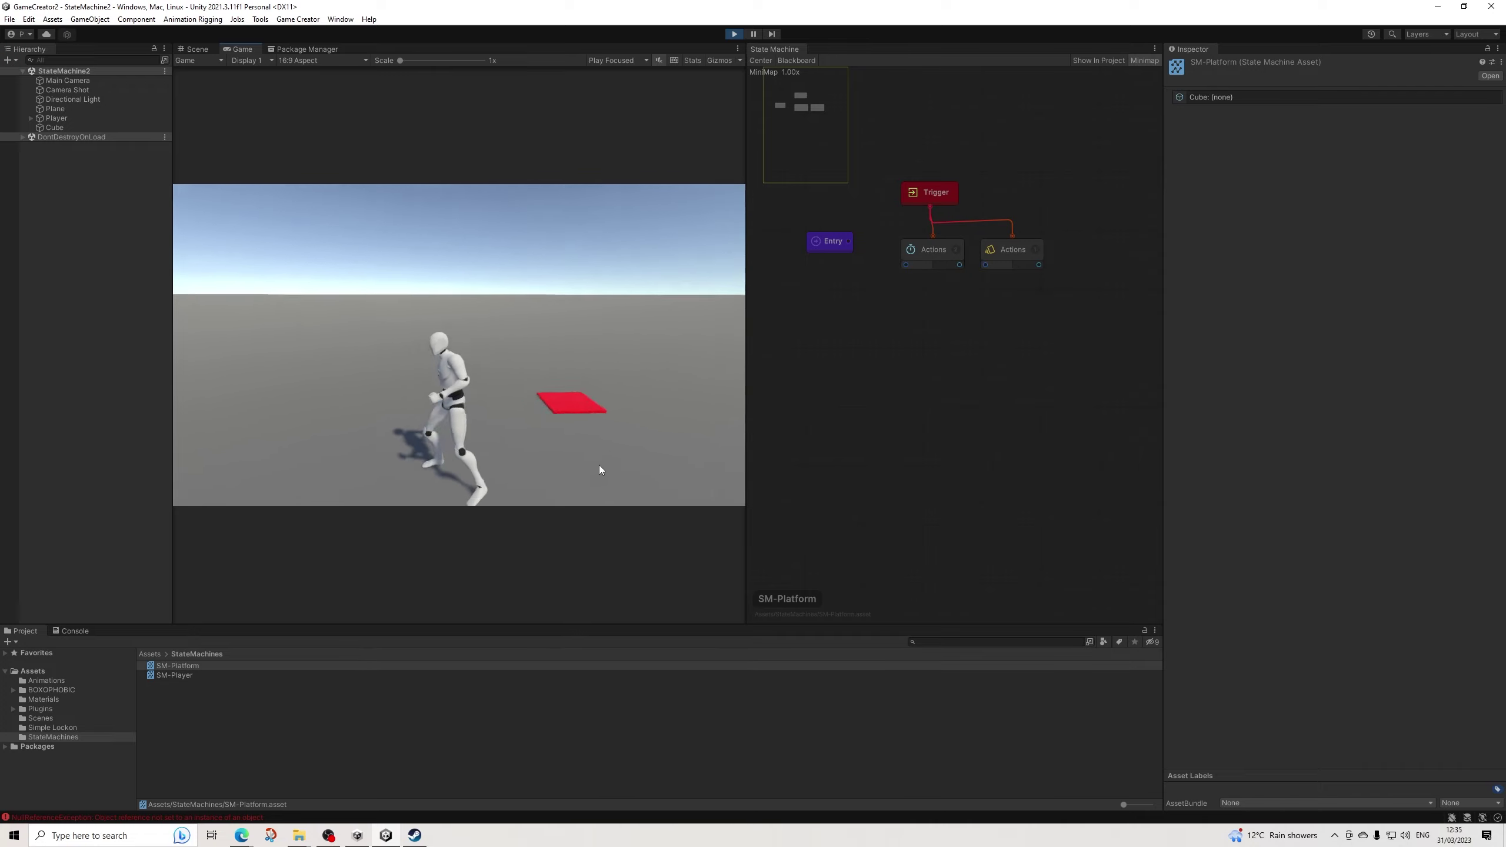
click(735, 34)
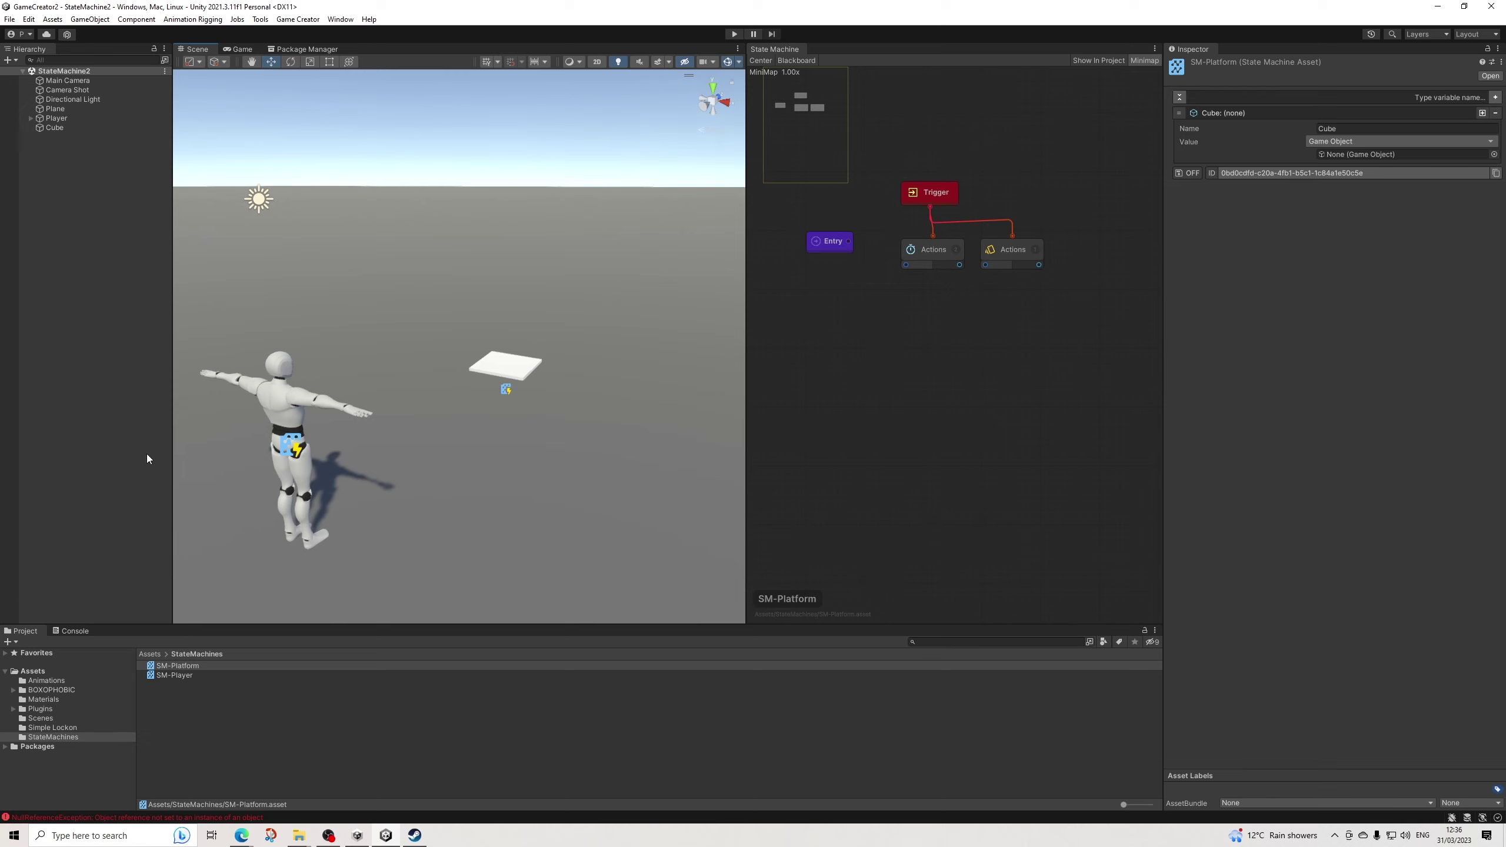
Re-enable the faded first Trigger node in the SM-Player graph.
click(169, 675)
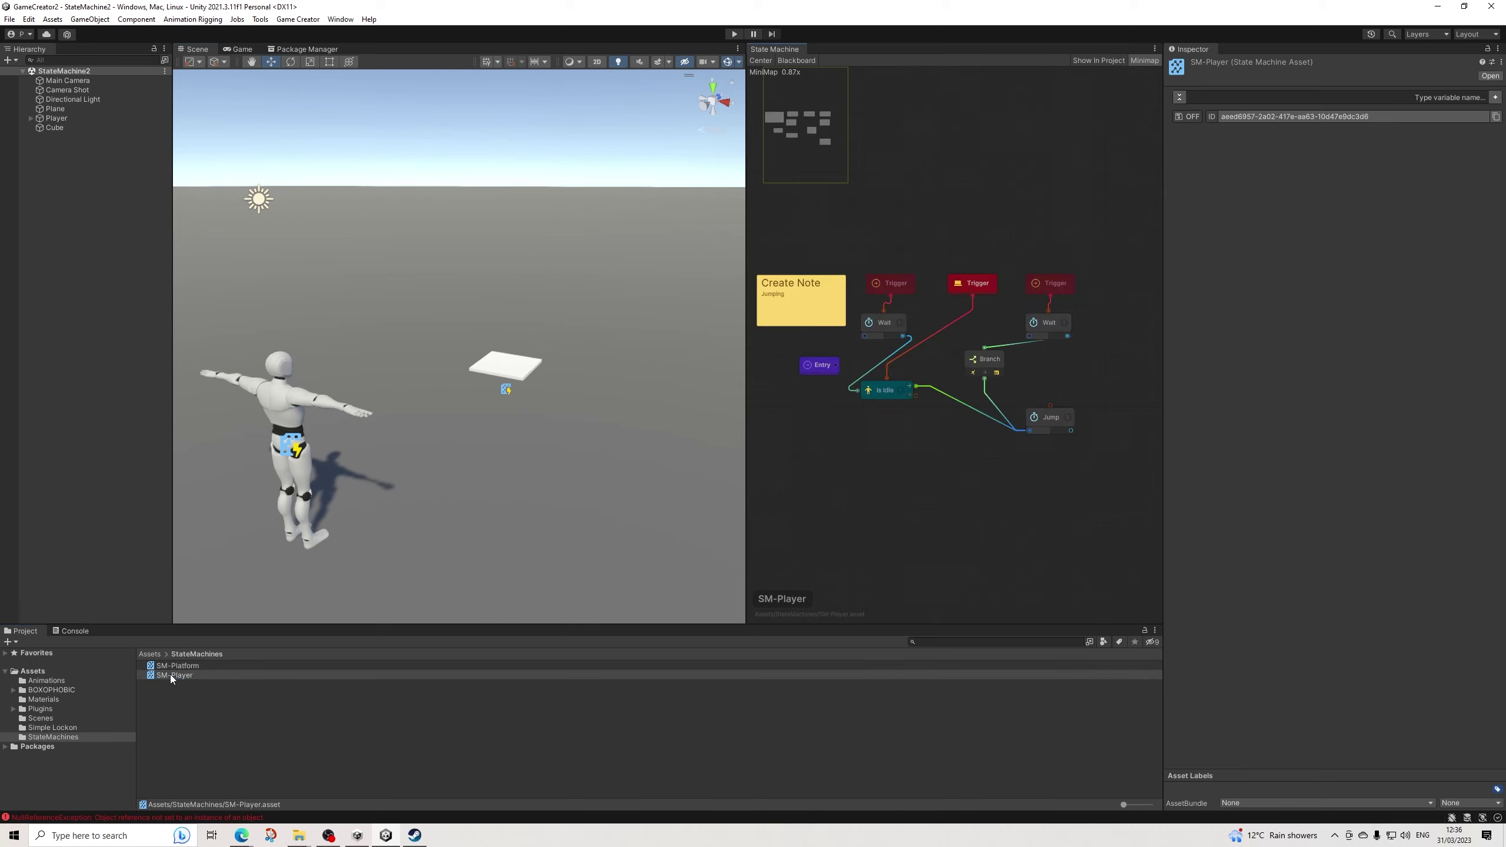
right_click(887, 287)
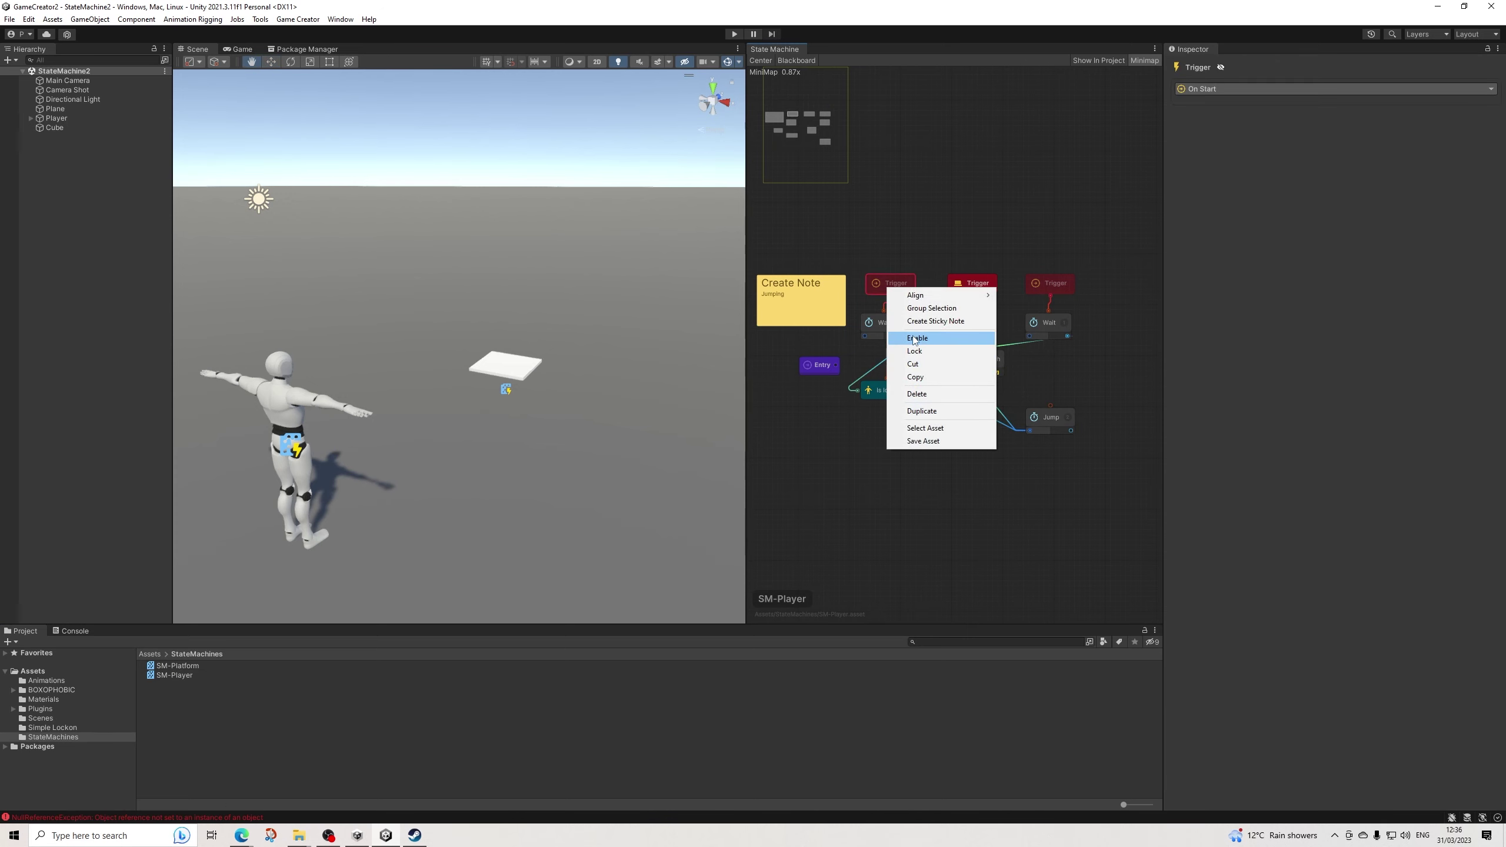
click(914, 340)
Lock the Is Idle node, then reopen its node options and dismiss them.
right_click(888, 393)
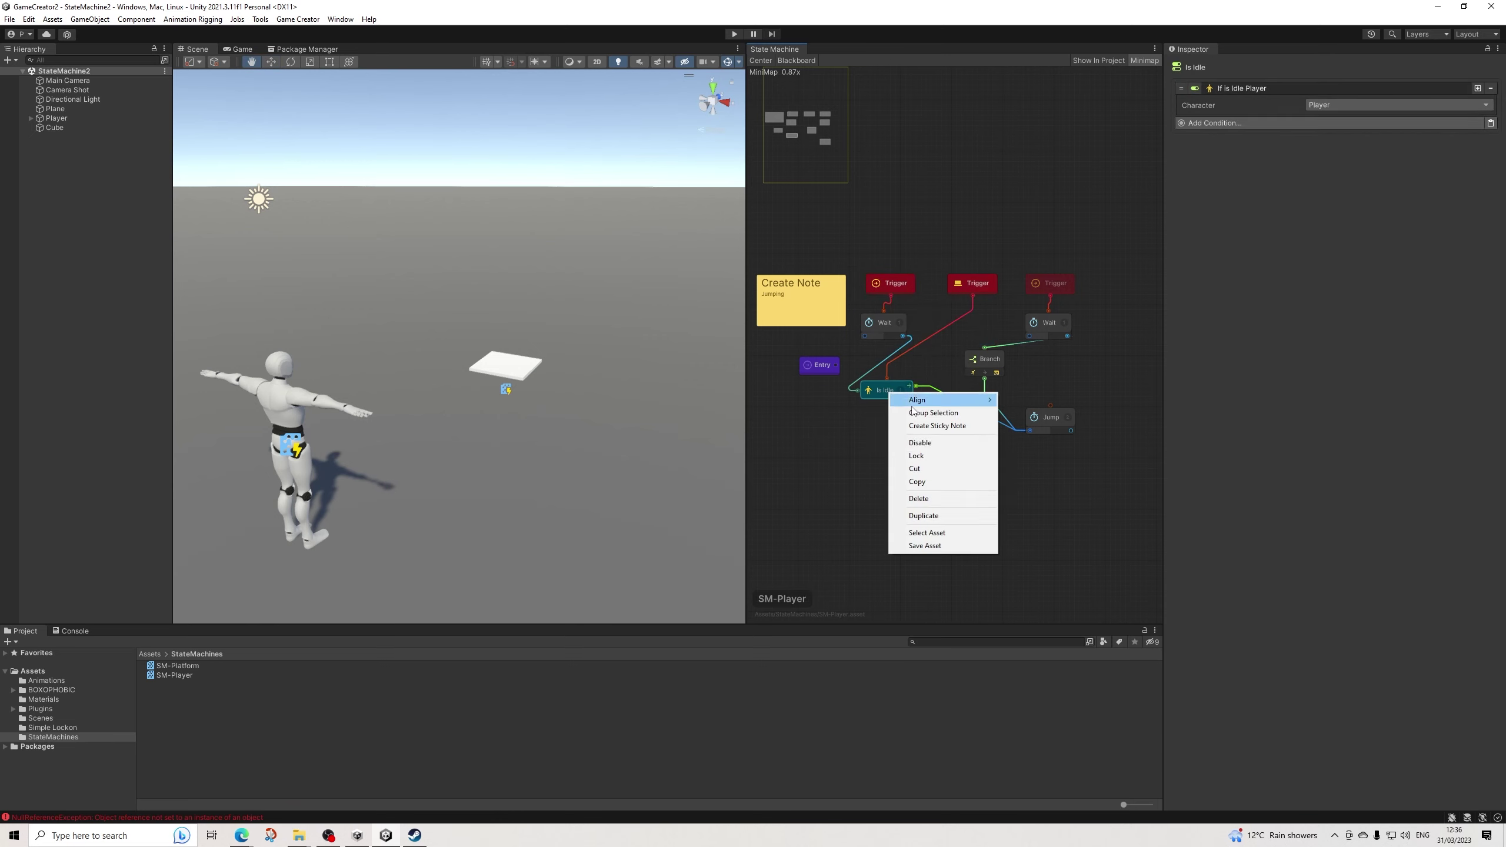
click(925, 456)
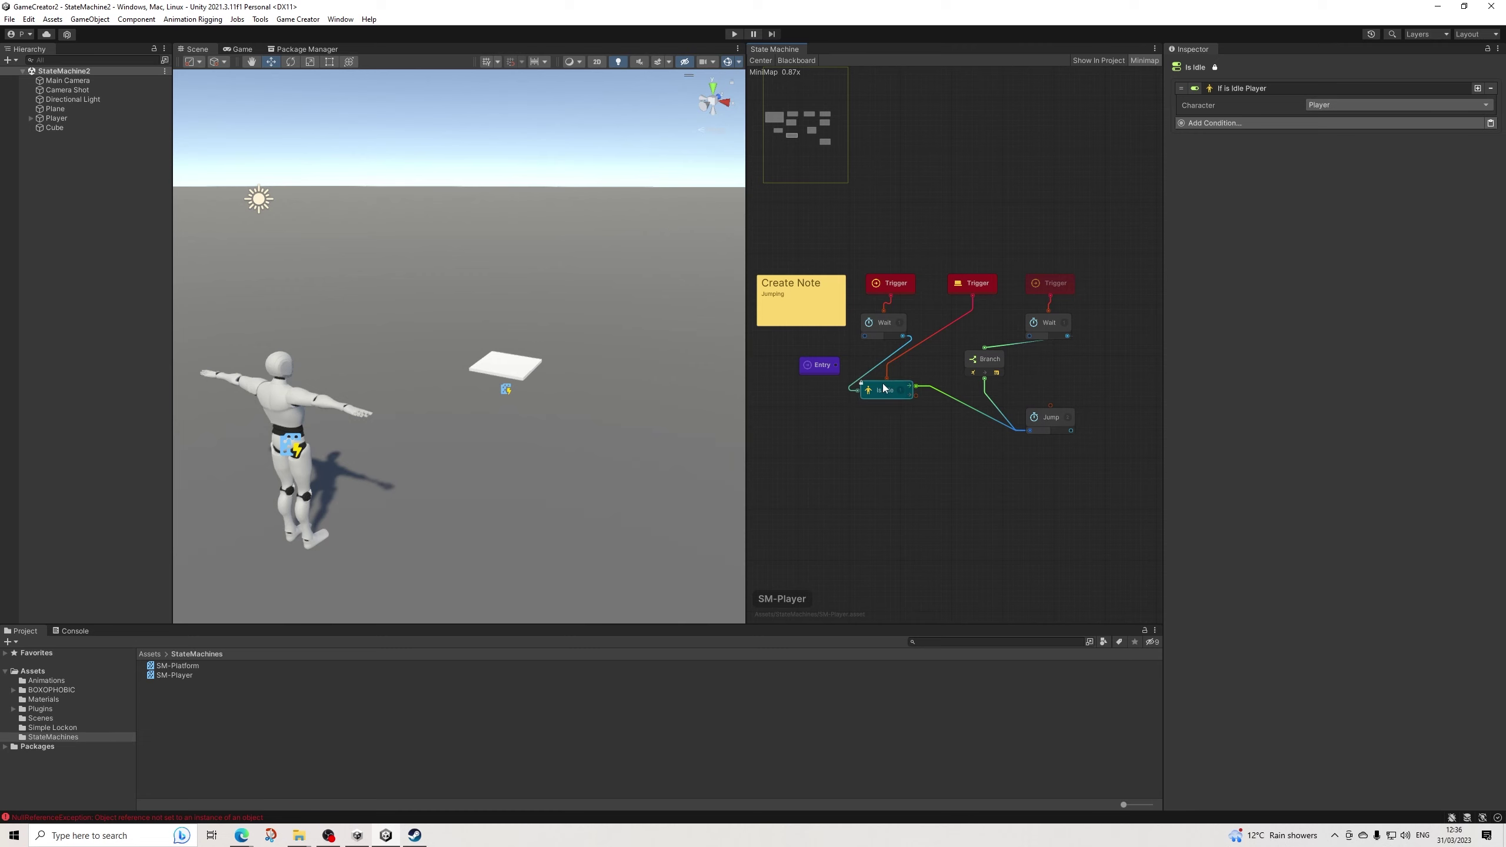
right_click(882, 390)
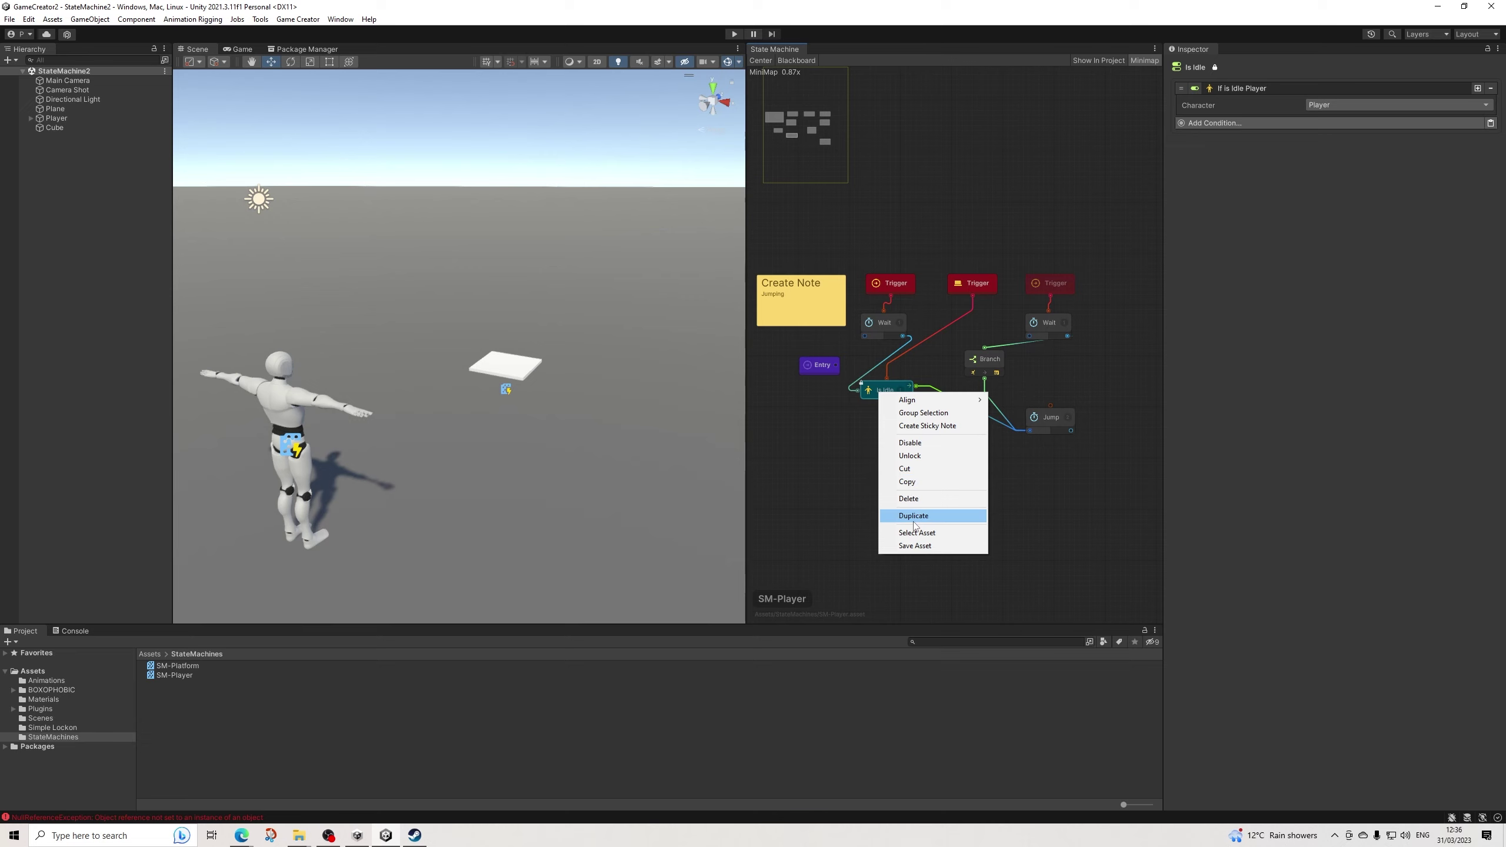
click(861, 471)
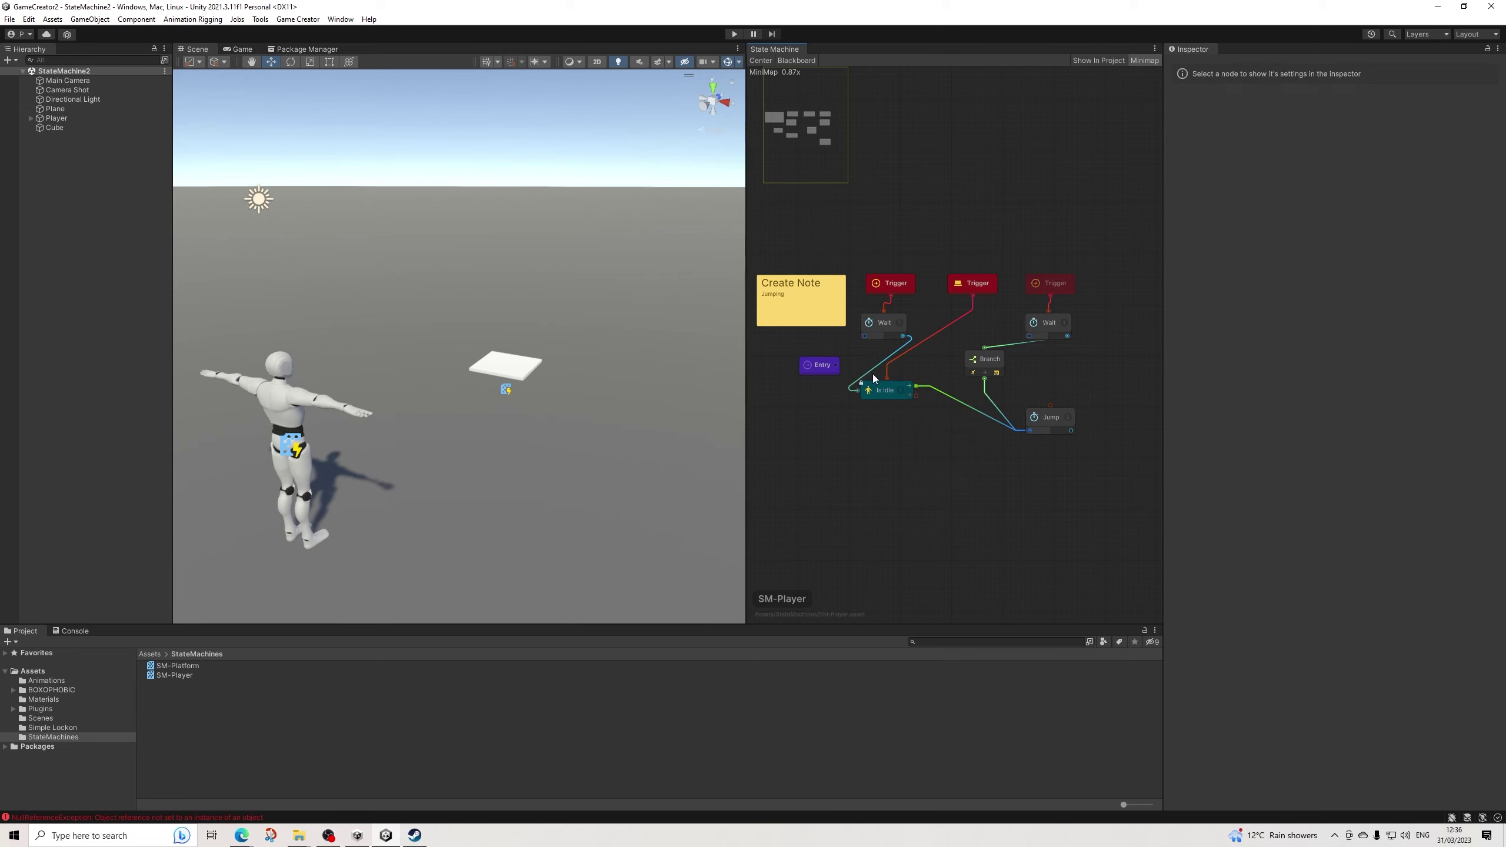